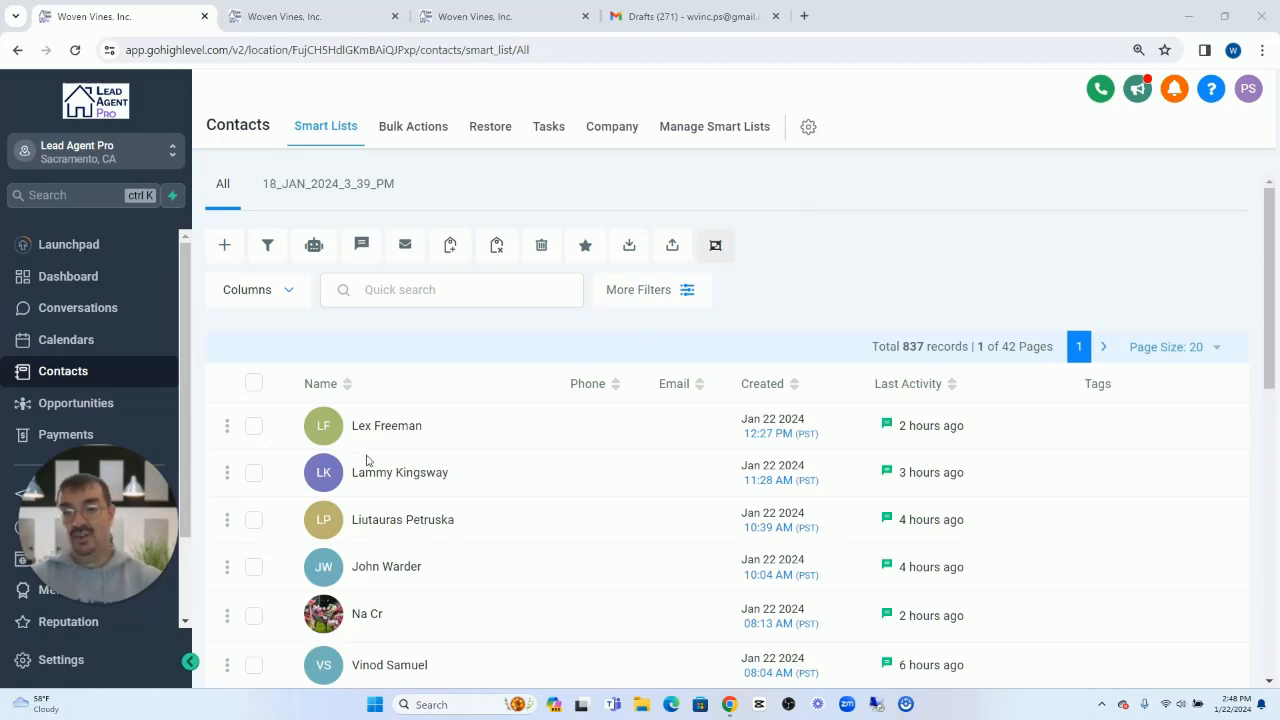
- Open the business profile settings and review the Missed Call Text Back option and its message
drag(94, 468, 254, 578)
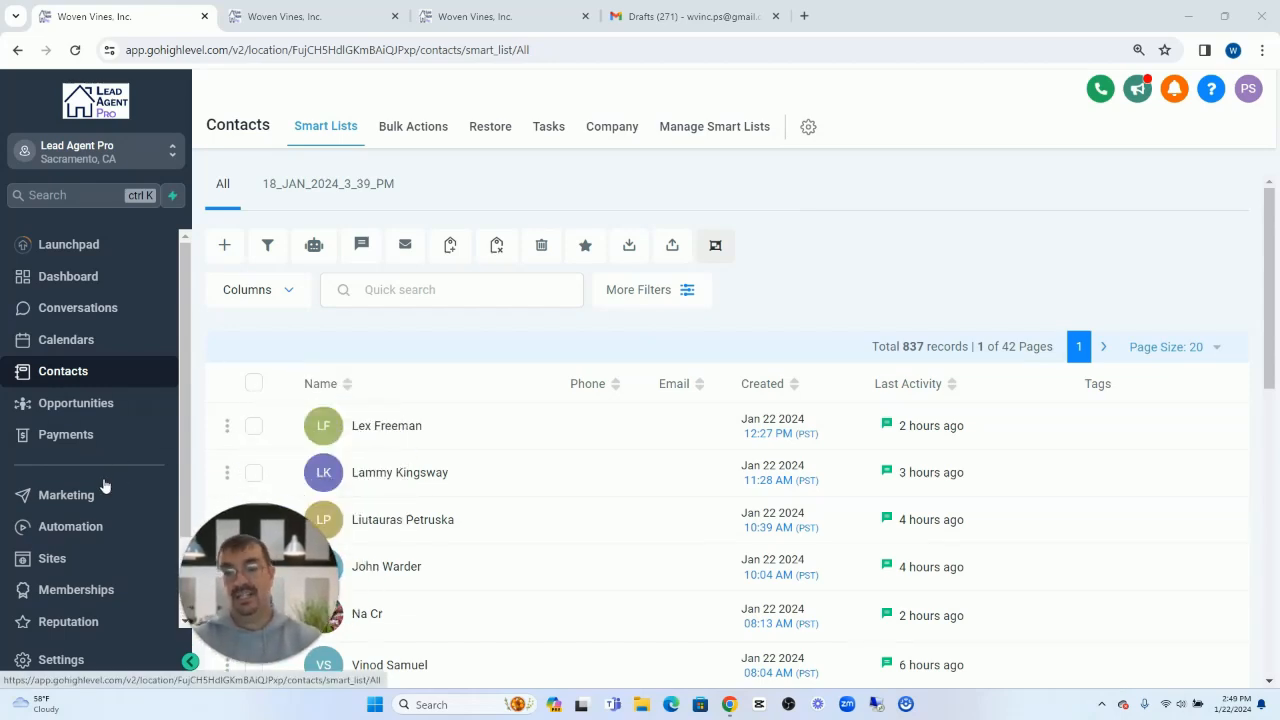
scroll(100, 486, down, 2)
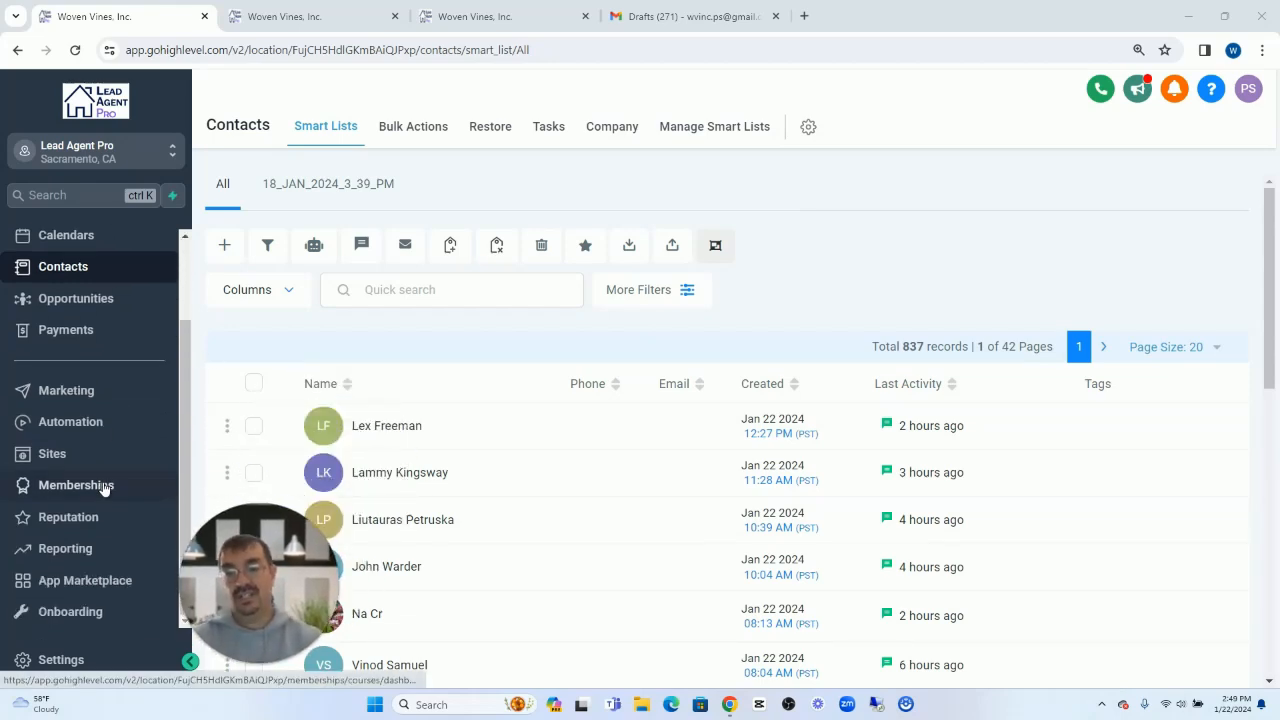
click(57, 662)
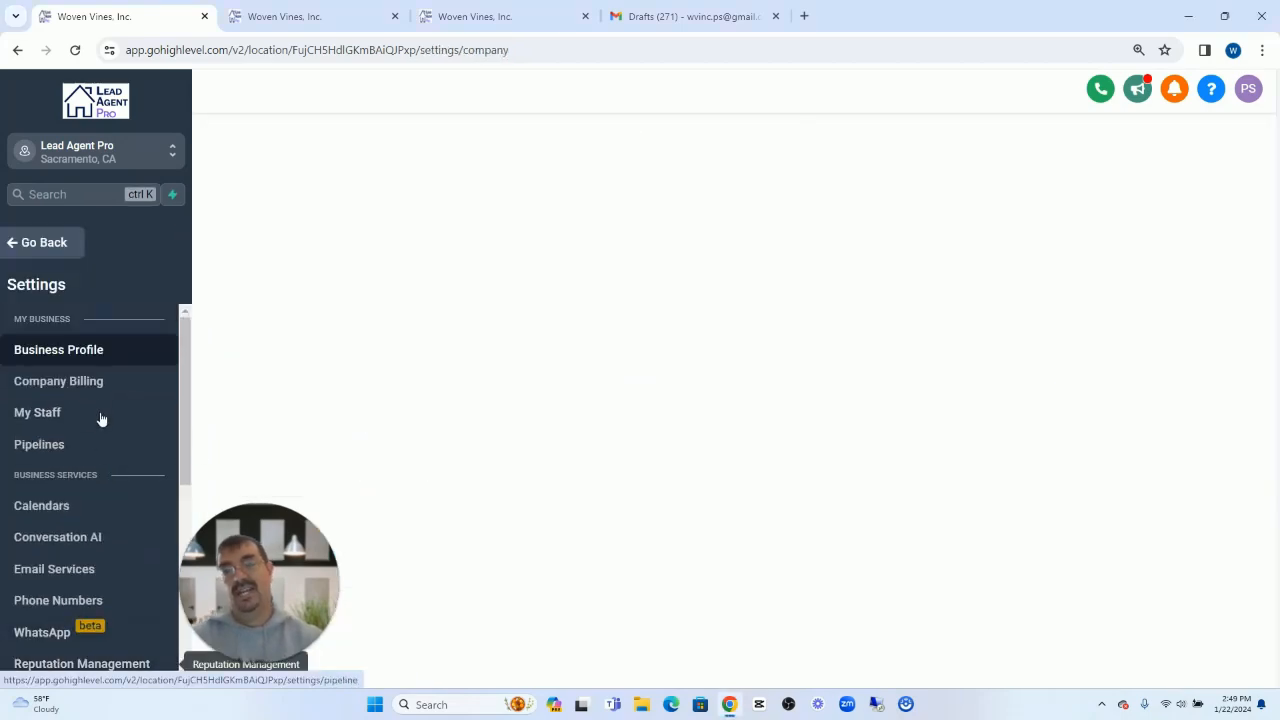
scroll(102, 435, down, 4)
scroll(105, 444, up, 4)
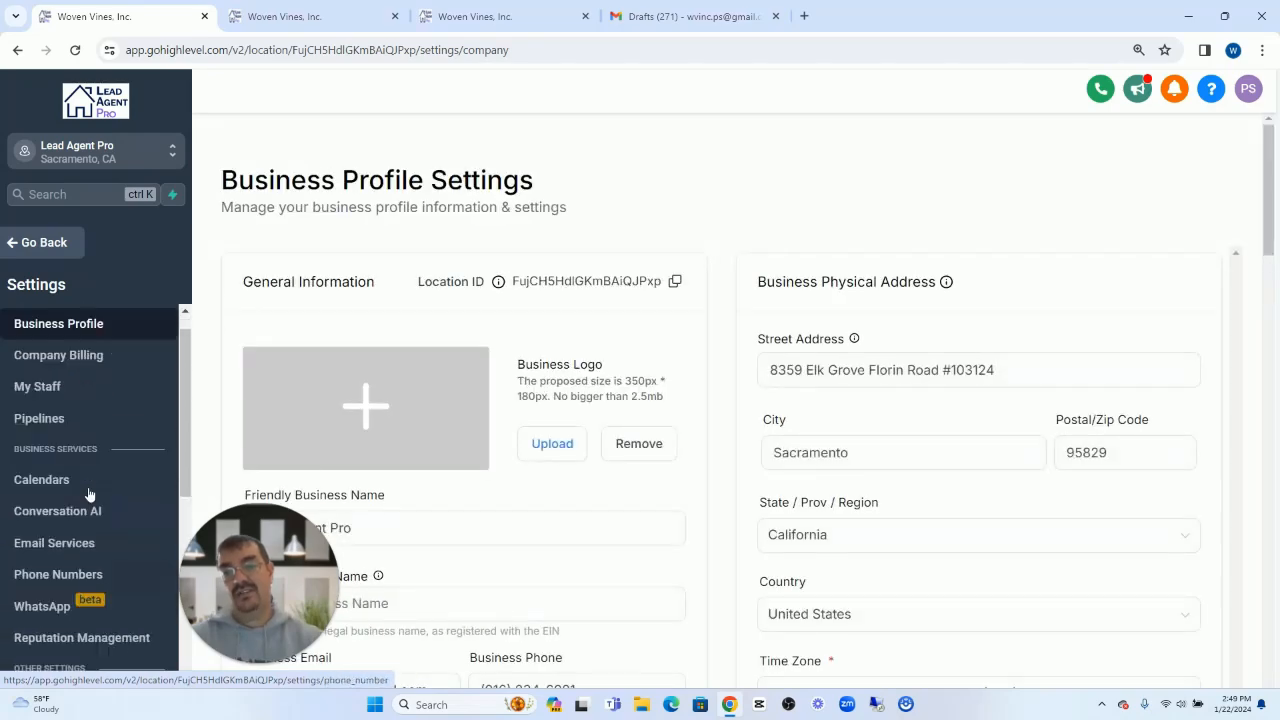
scroll(637, 457, down, 20)
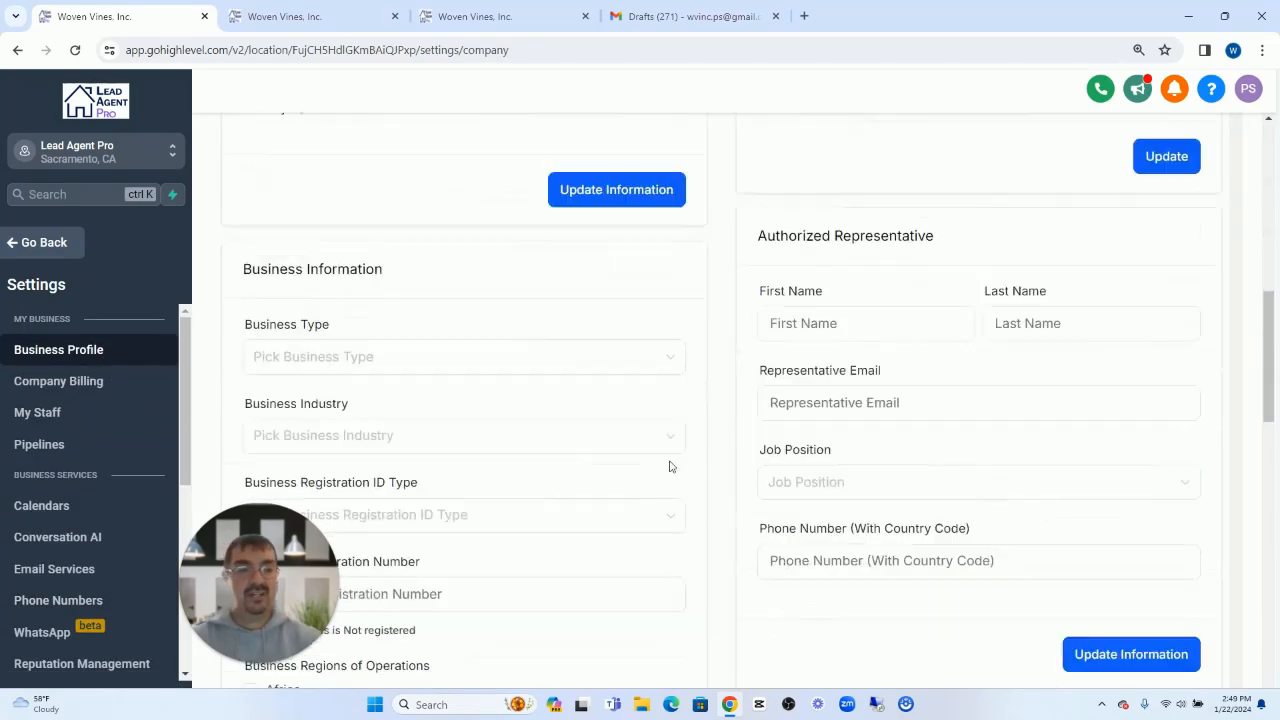
scroll(675, 470, down, 2)
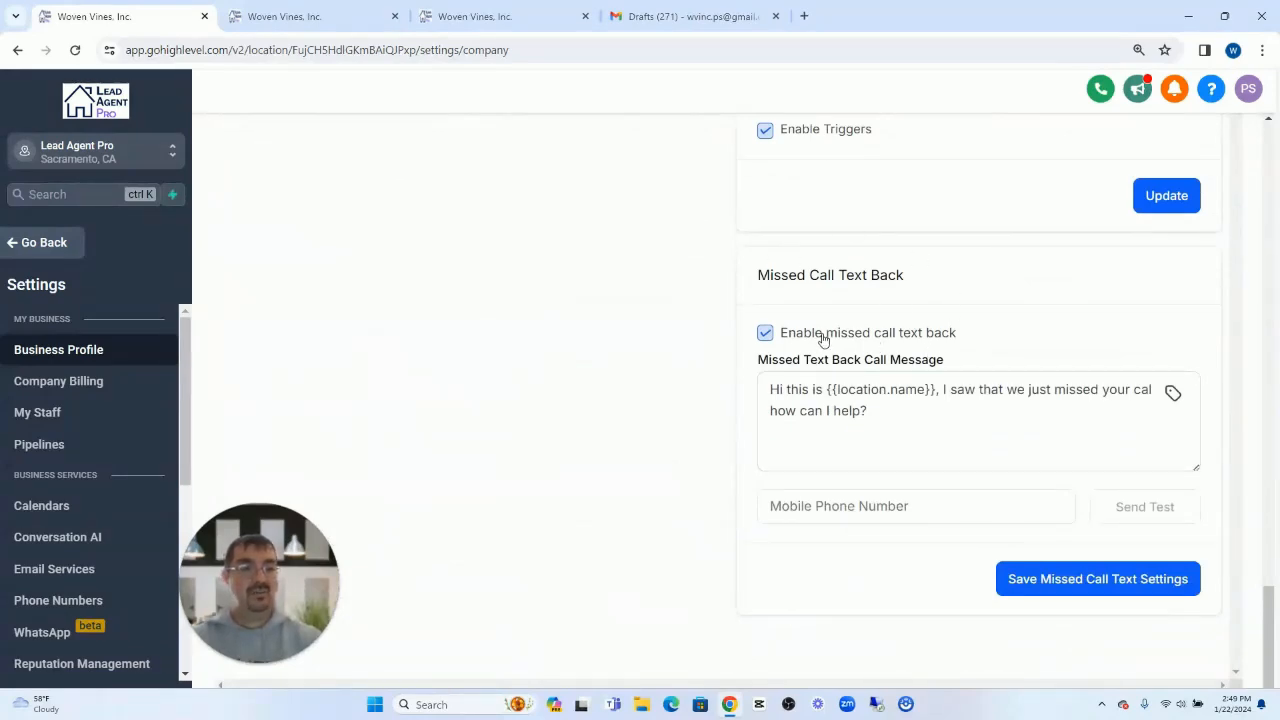
click(976, 408)
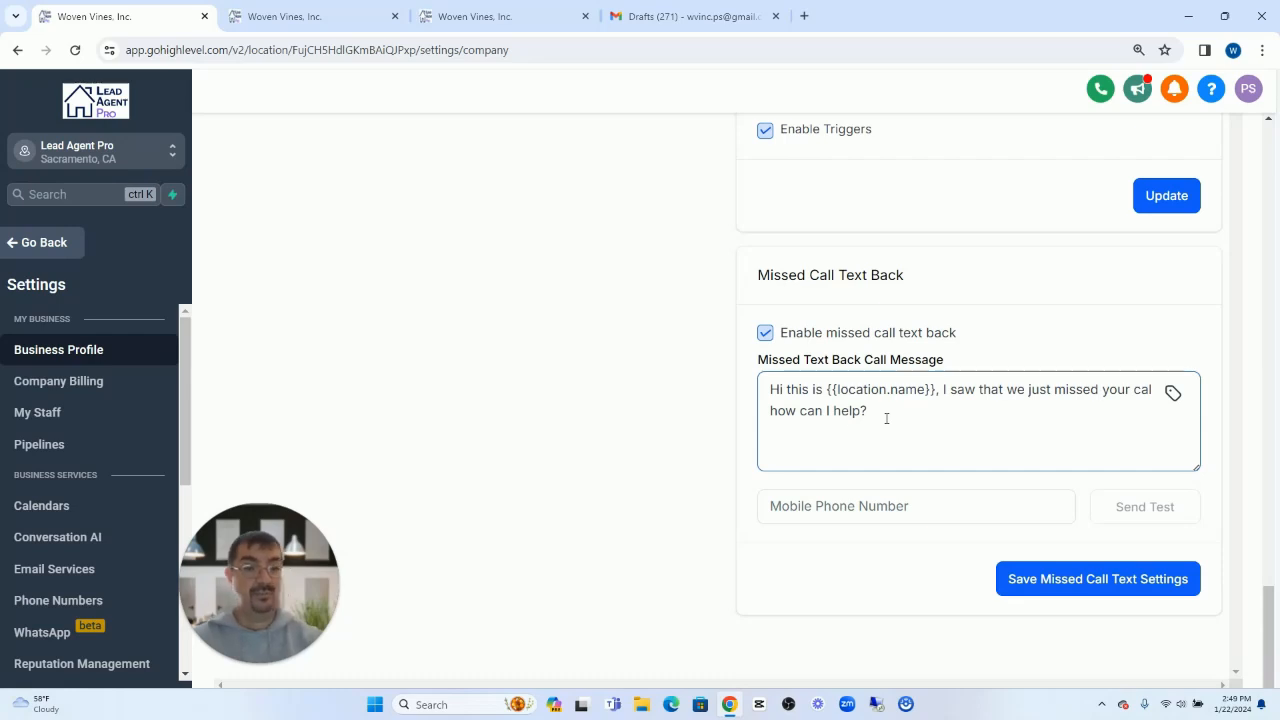
click(614, 420)
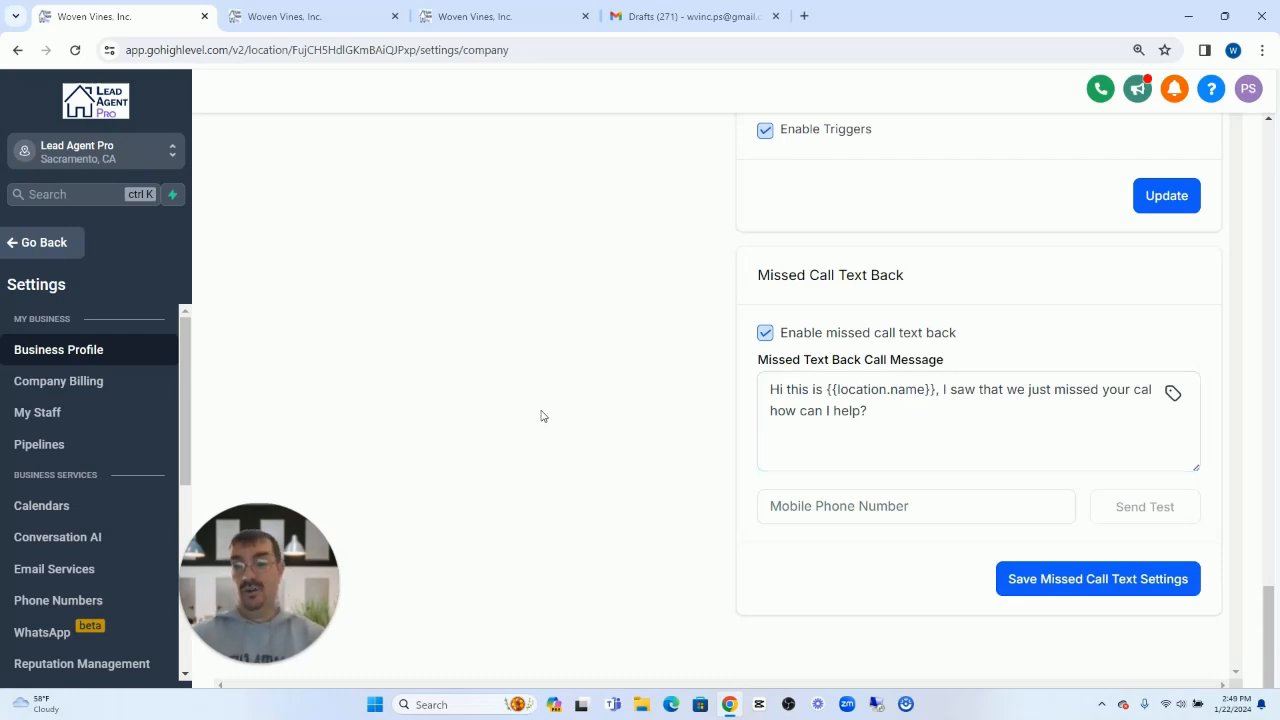
- Leave the settings and create a new automation workflow from the "Recipe - Auto Missed Call Text-Back" template
click(46, 243)
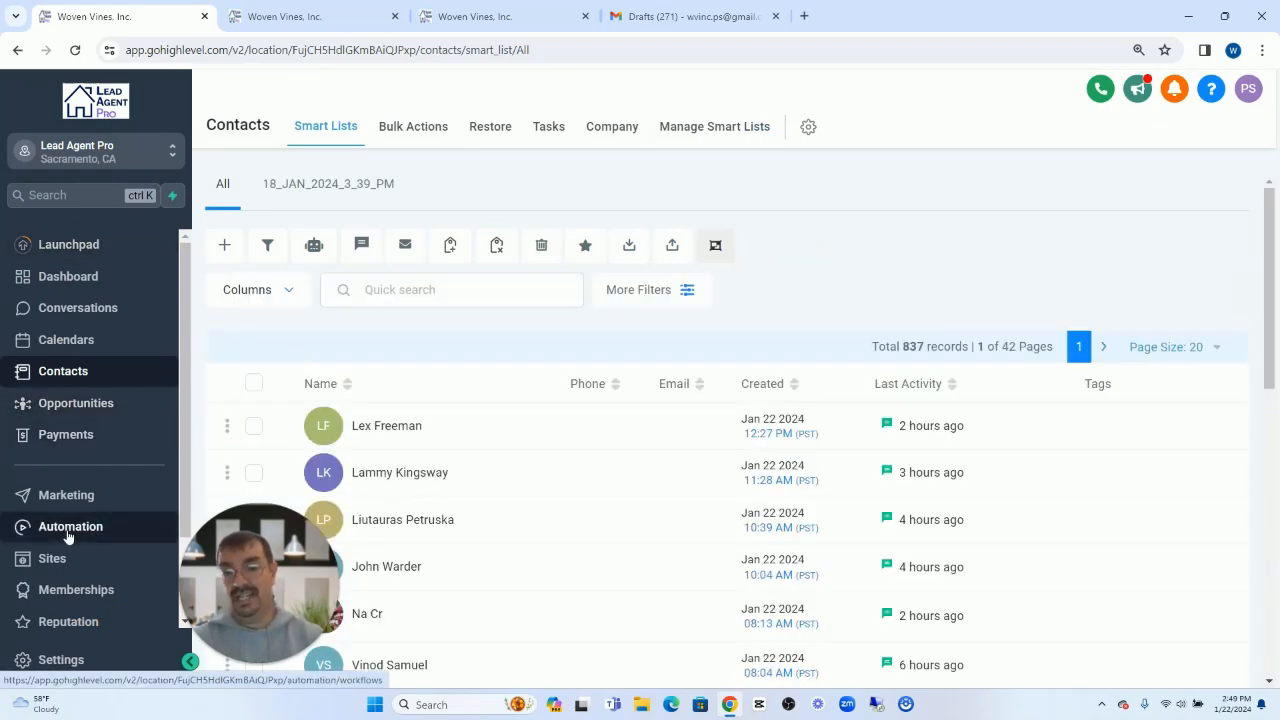
click(65, 527)
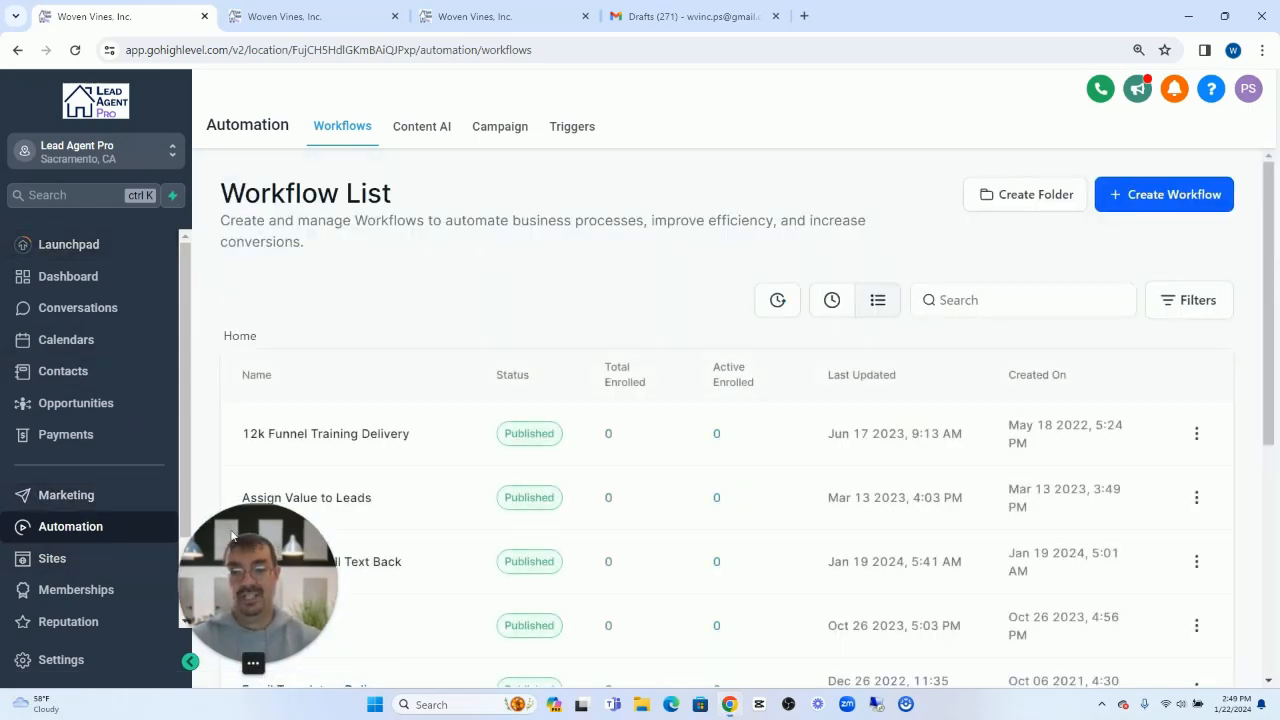
click(1160, 194)
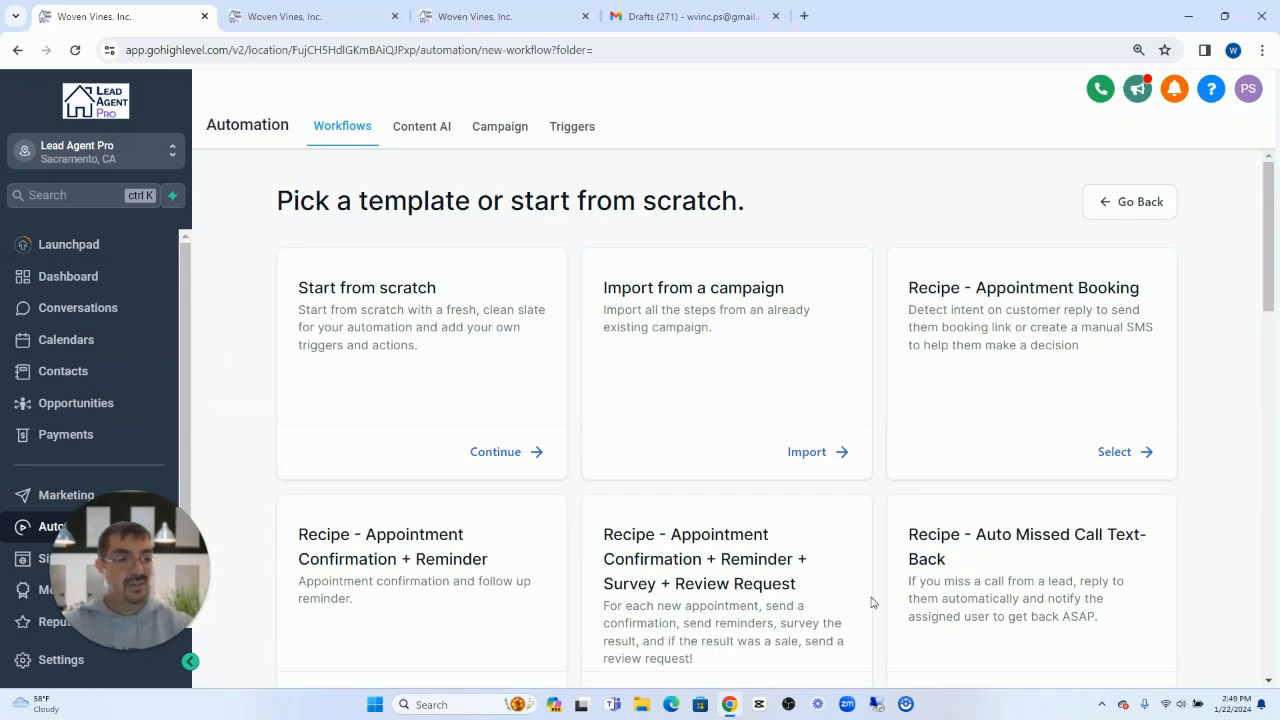
scroll(1045, 565, down, 2)
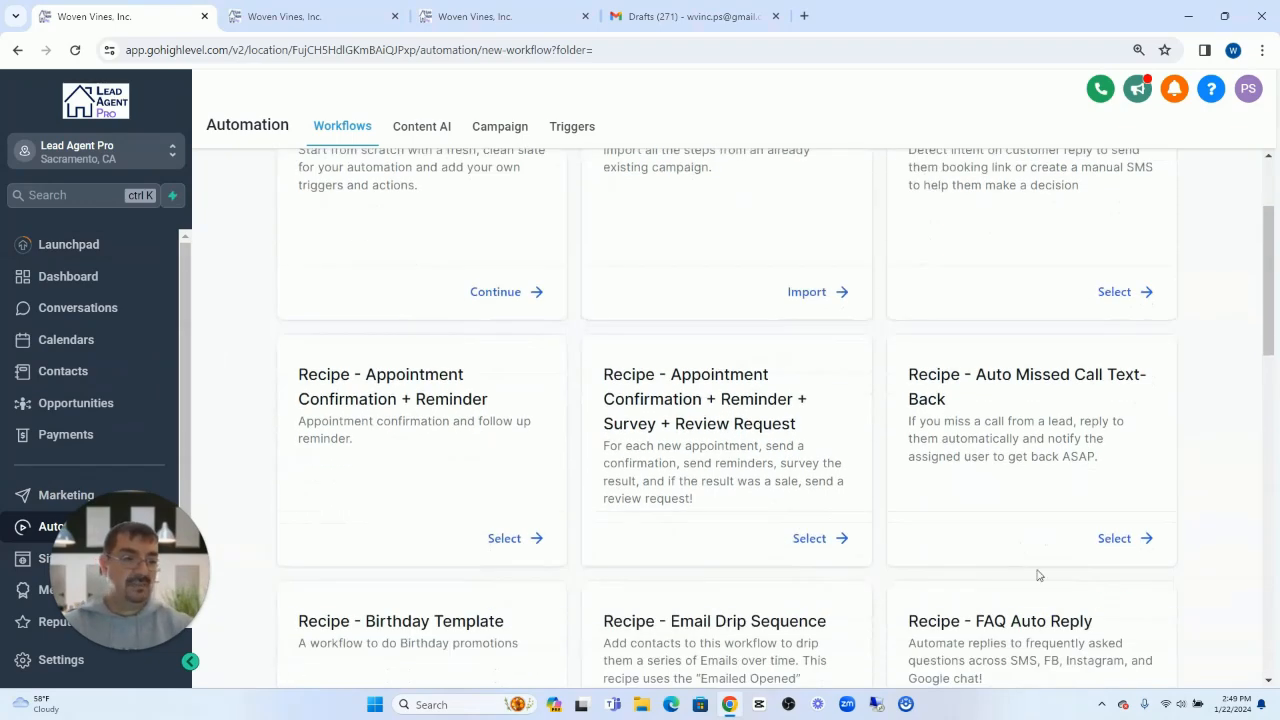
click(1123, 533)
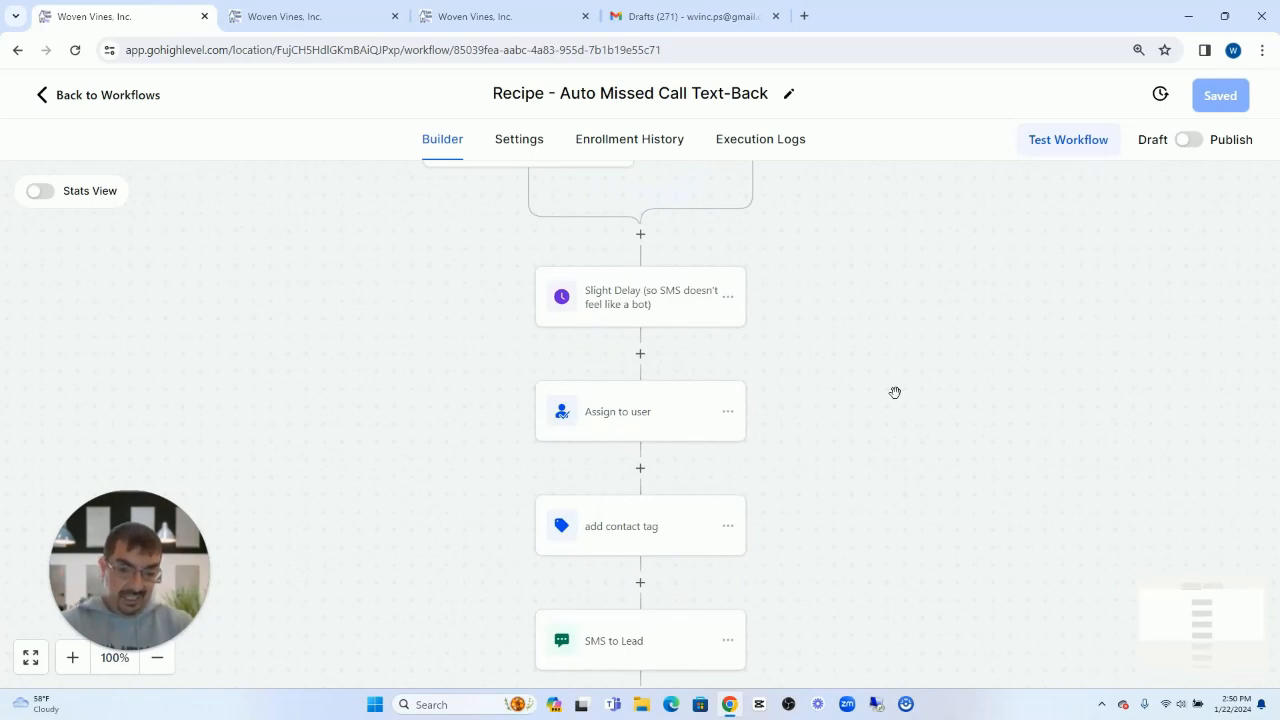
- Review the recipe workflow from trigger to end, inspect the SMS to Lead action, and close it without changes
scroll(445, 300, up, 1)
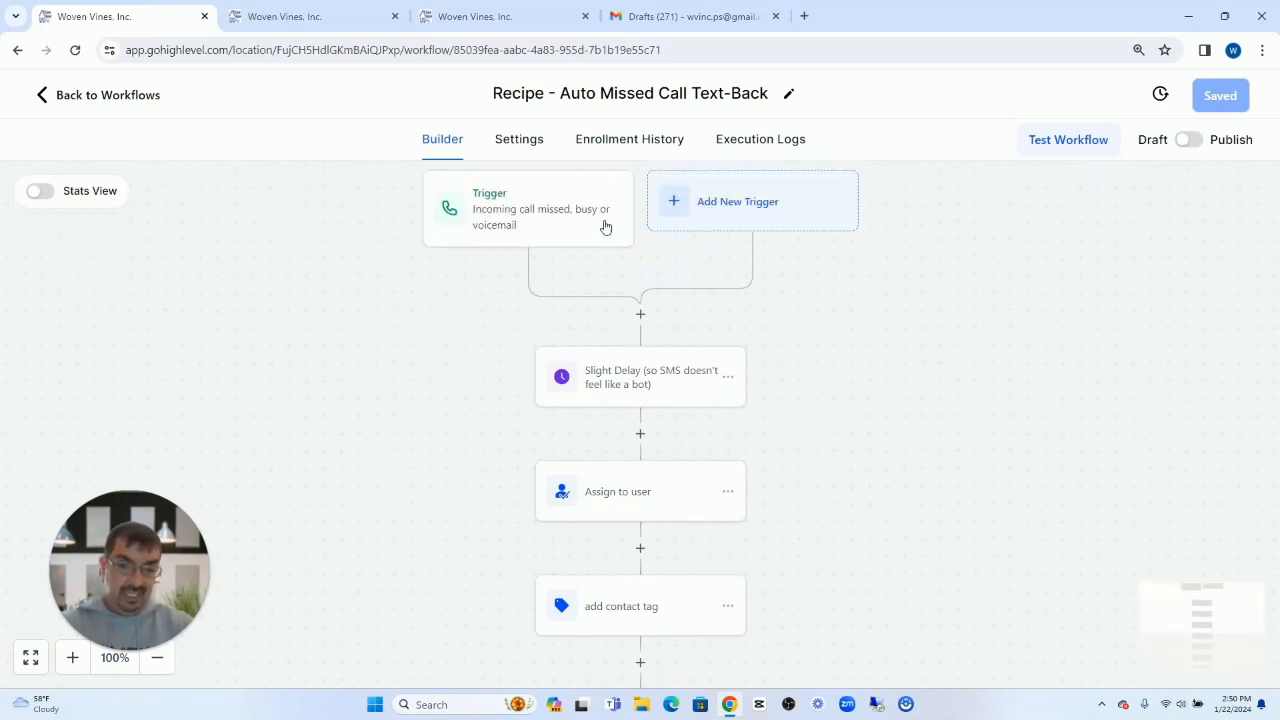
scroll(455, 370, down, 2)
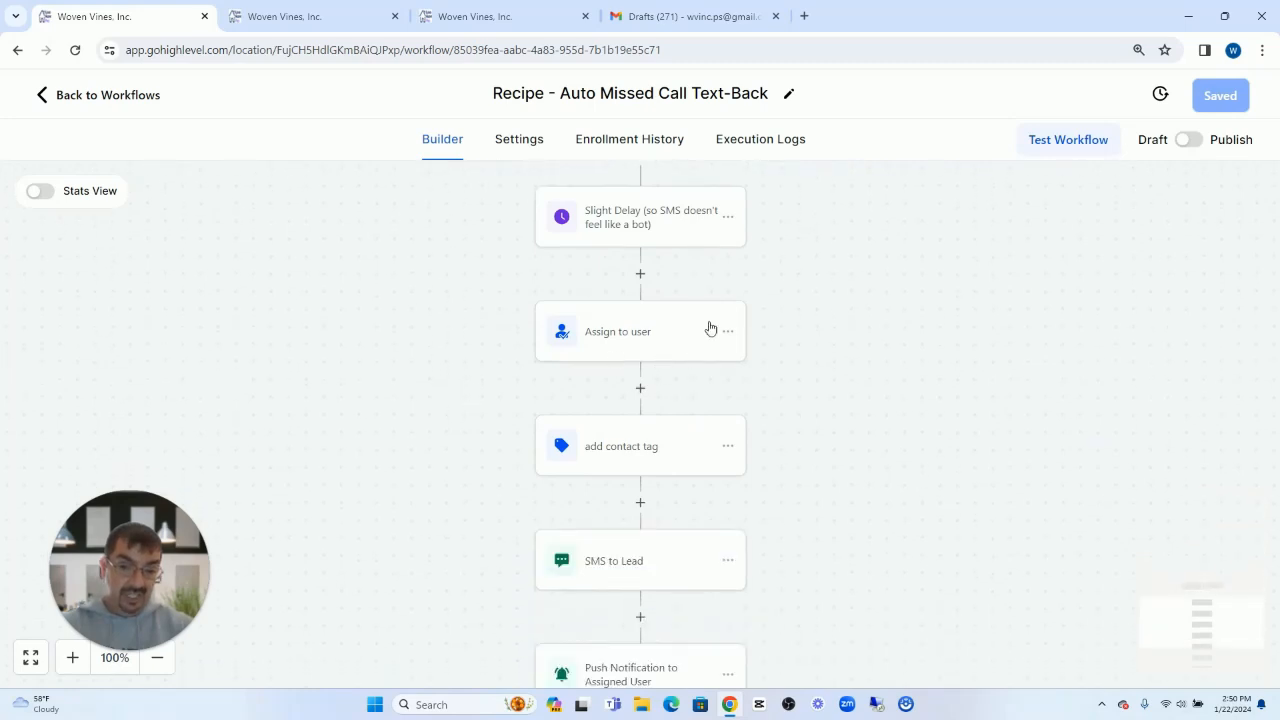
scroll(515, 400, down, 2)
scroll(565, 335, down, 1)
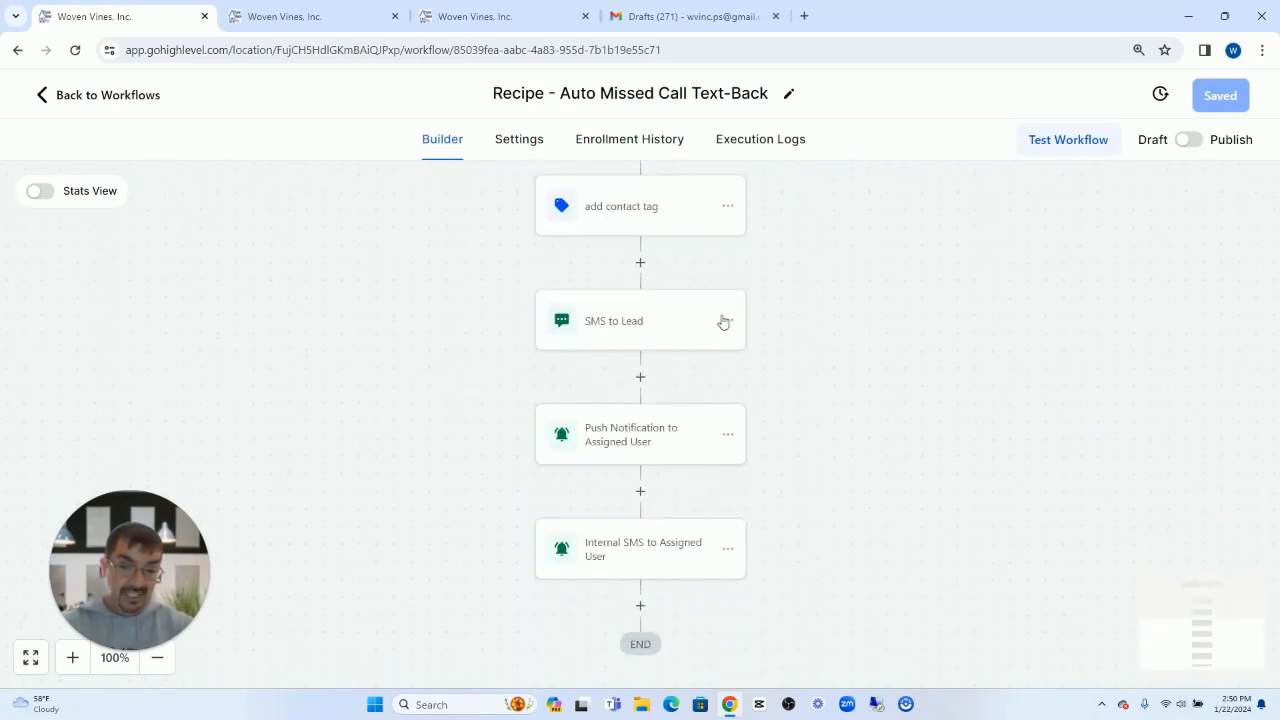
click(658, 329)
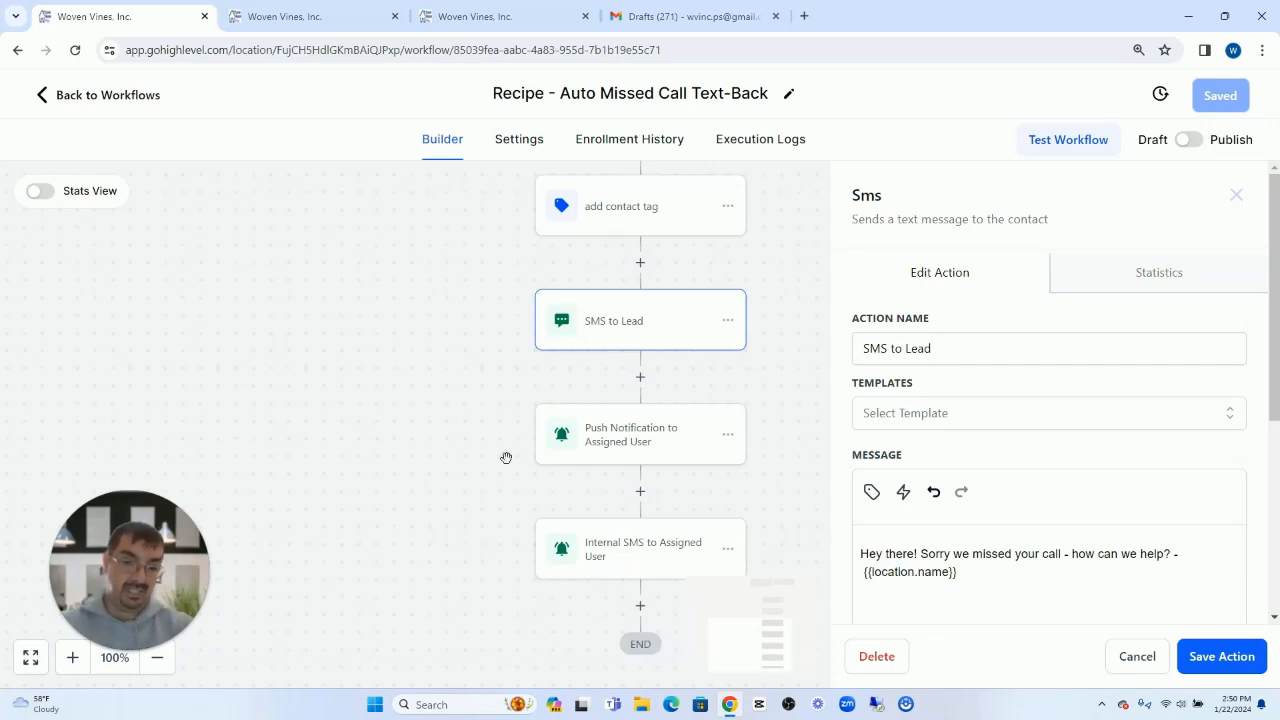
click(1136, 656)
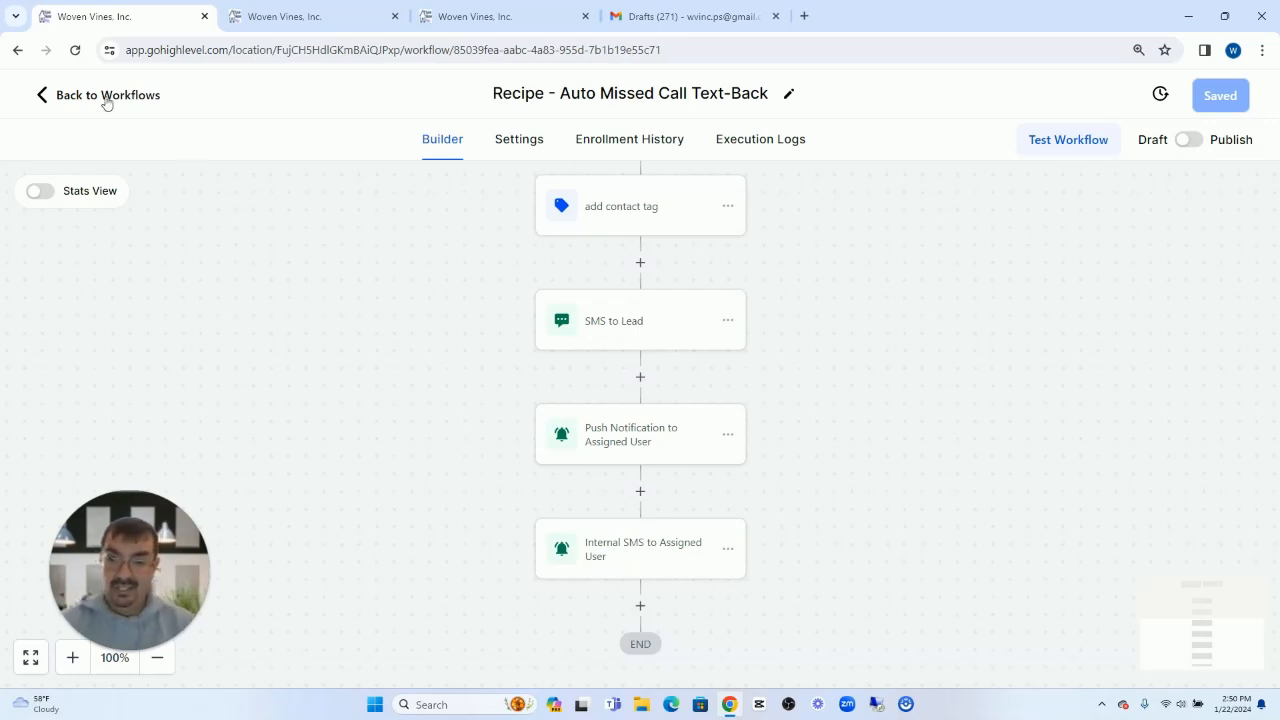
- Look at the finished Auto Missed Call Text Back workflow in the other browser tabs and return to the workflow list
click(332, 16)
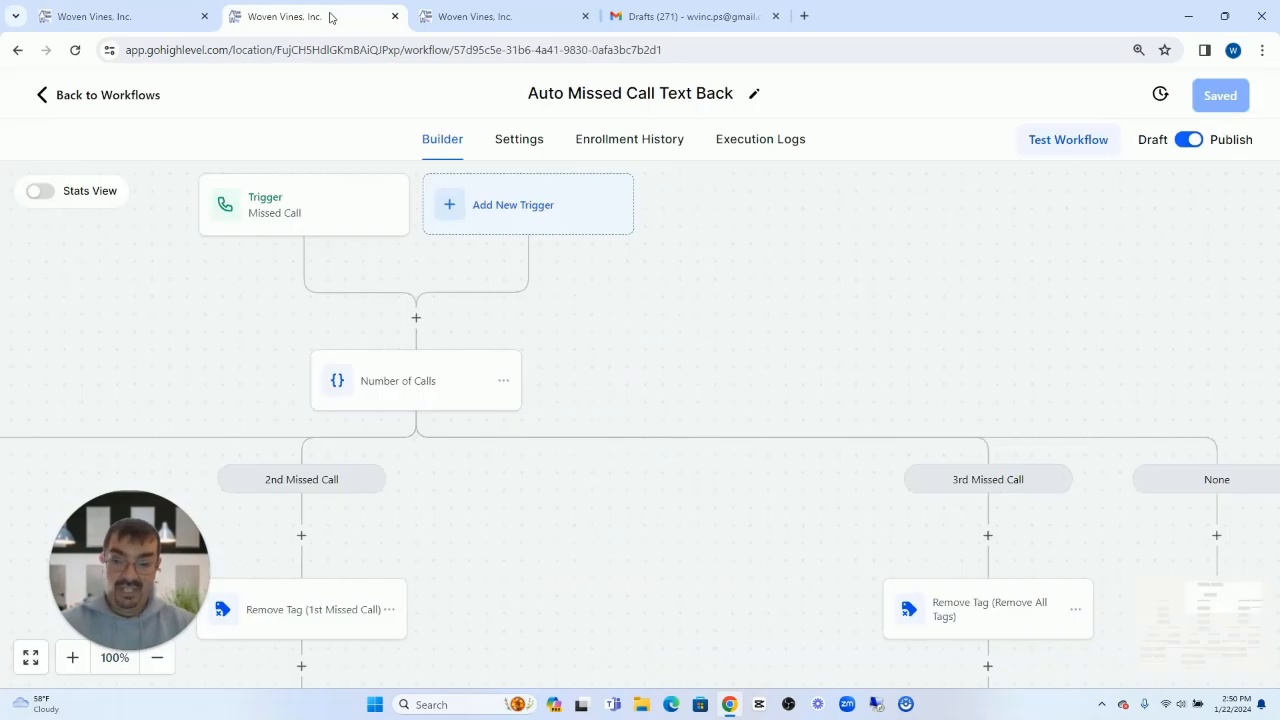
click(420, 22)
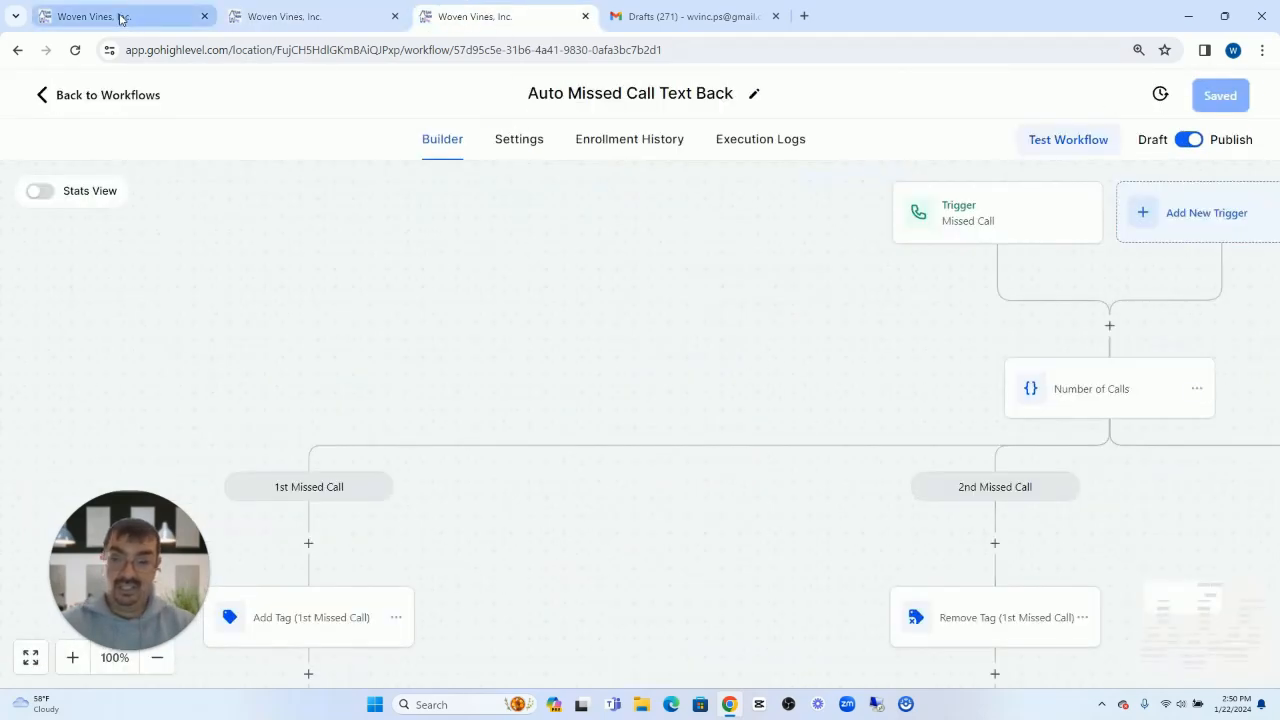
click(120, 18)
click(94, 94)
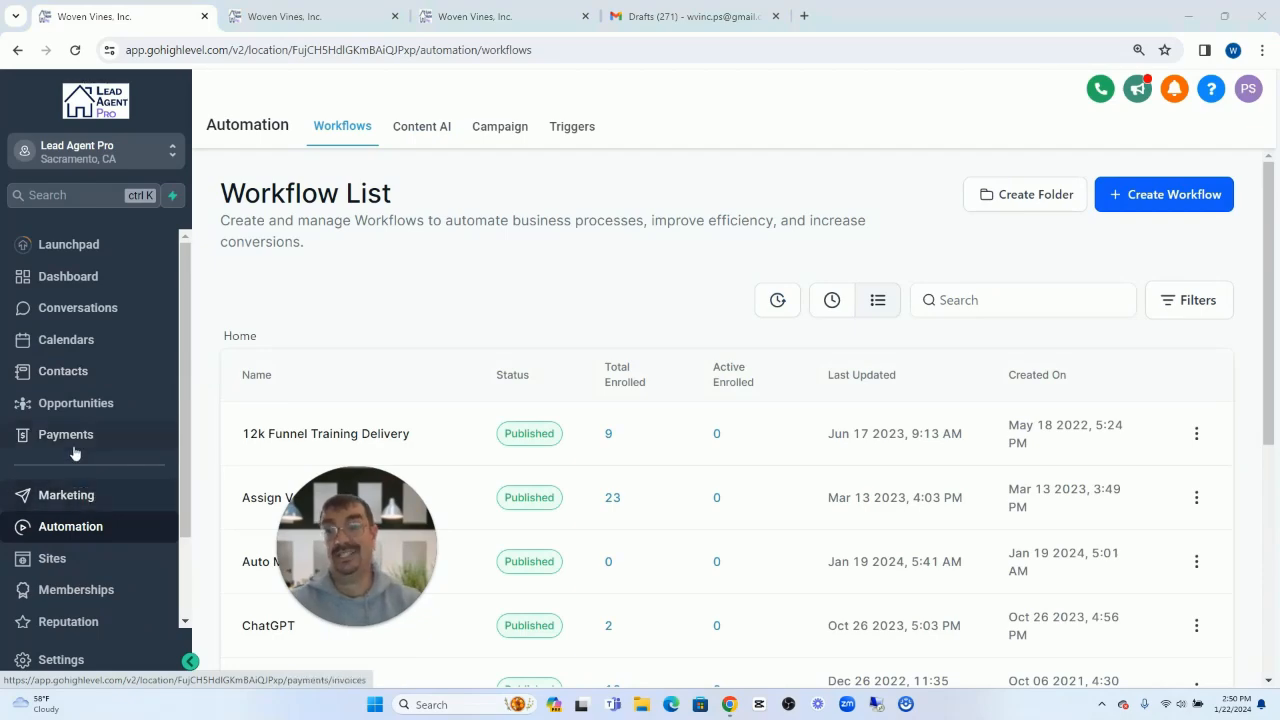
- Open the Phone Numbers page in the sub-account settings
scroll(80, 470, down, 2)
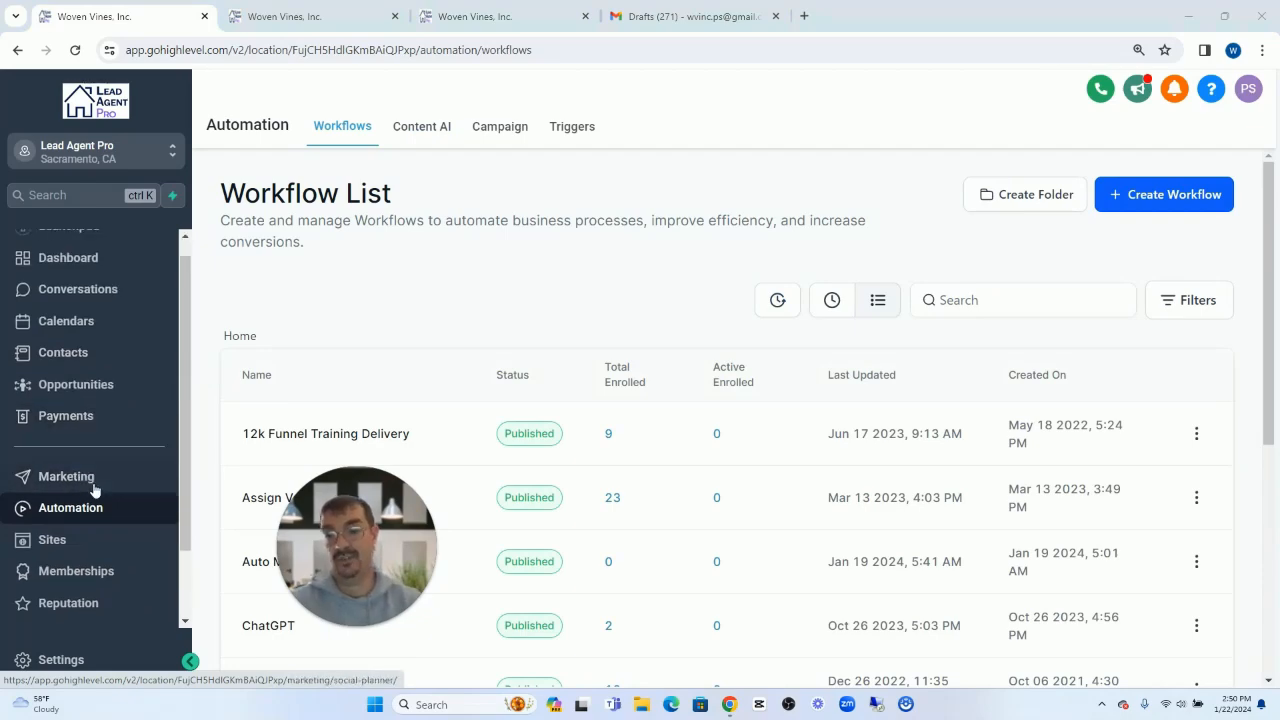
click(62, 662)
scroll(83, 429, down, 3)
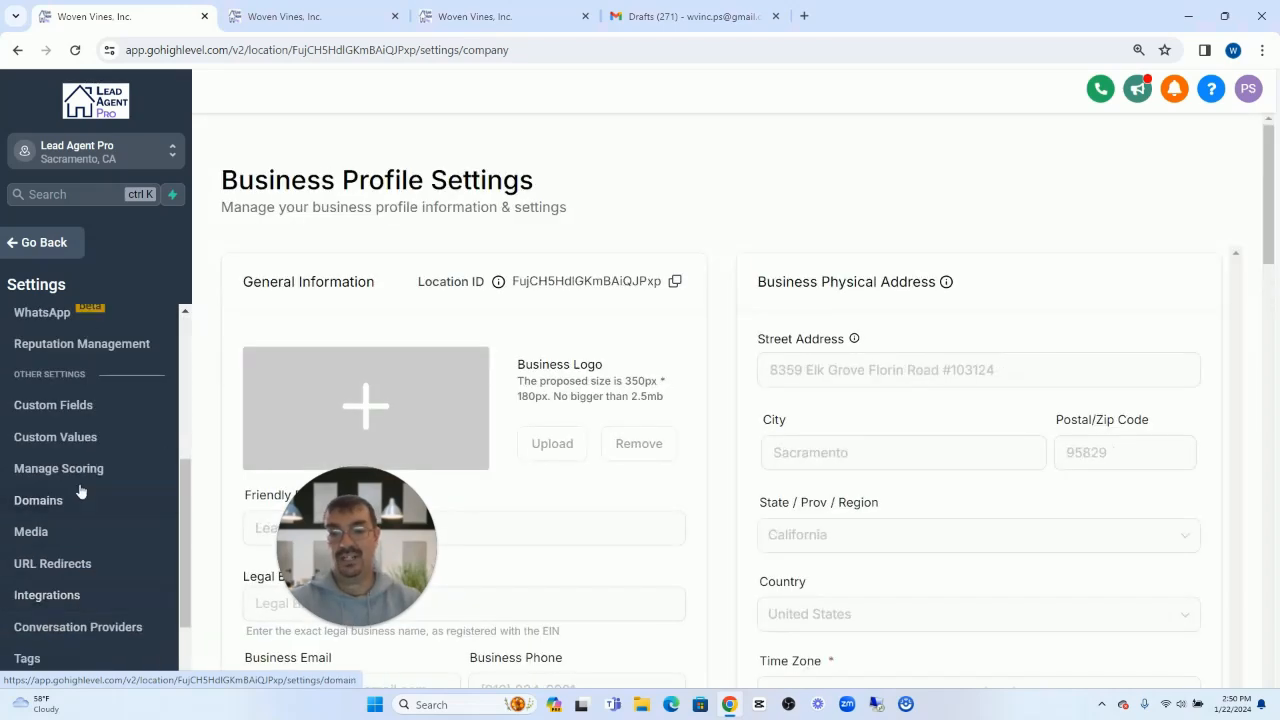
scroll(79, 568, up, 2)
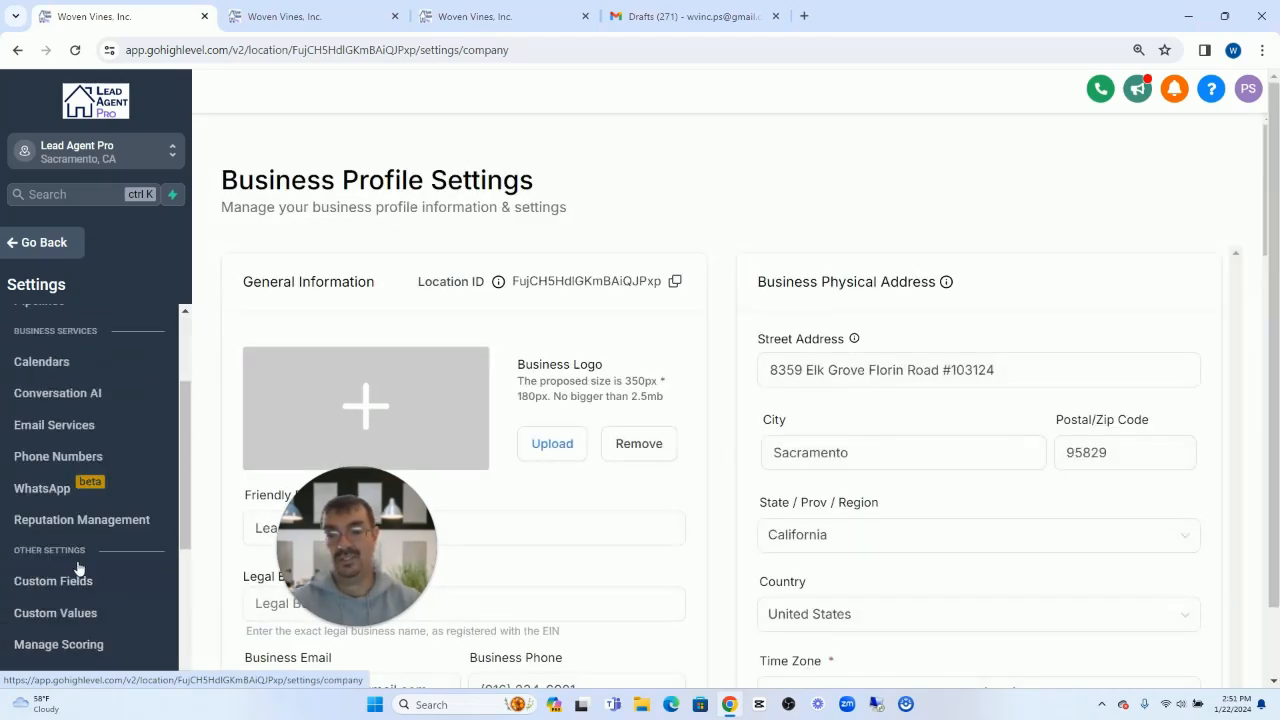
scroll(79, 568, up, 1)
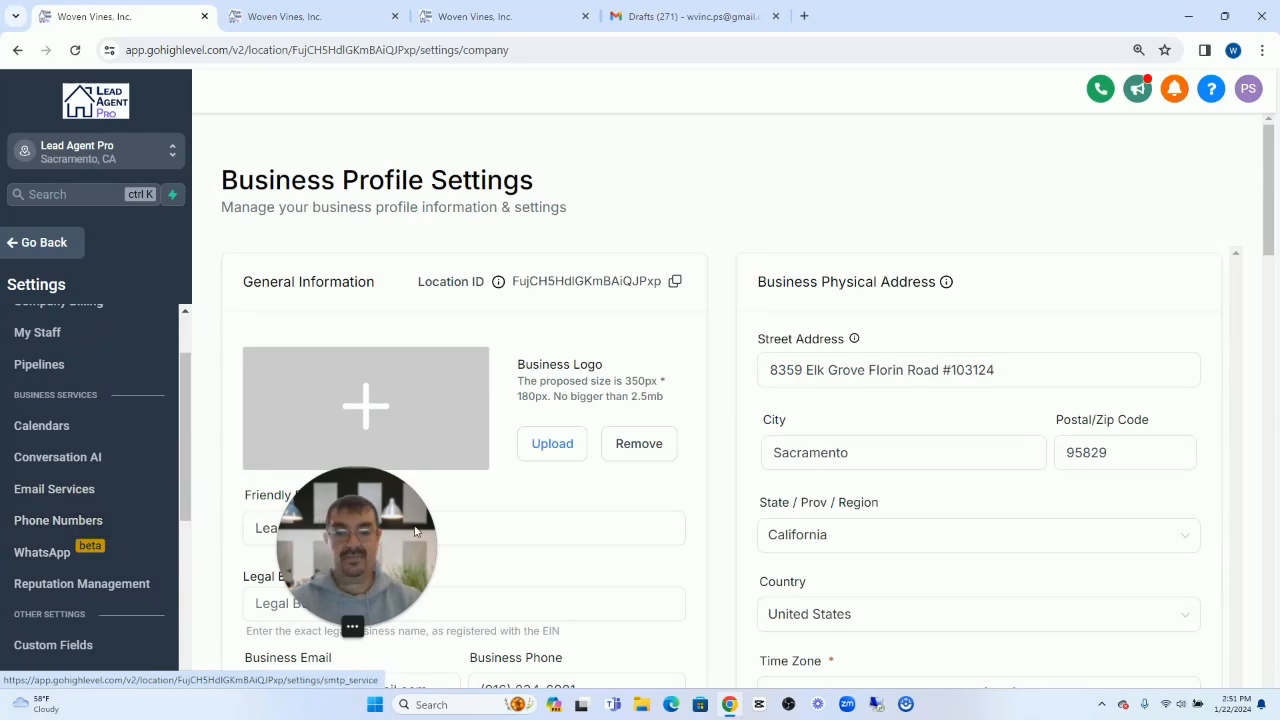
click(55, 522)
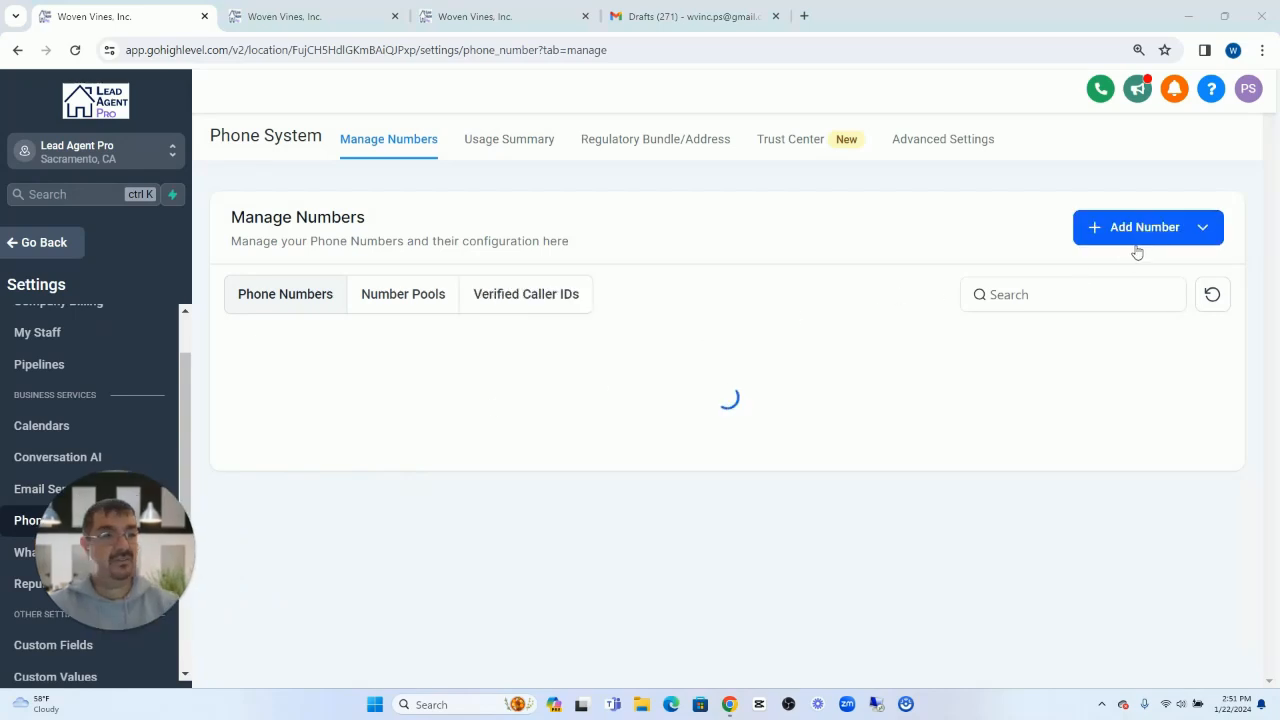
- Begin adding a phone number, select the first listed United States number, and close the purchase dialog without buying
click(1140, 237)
click(1147, 282)
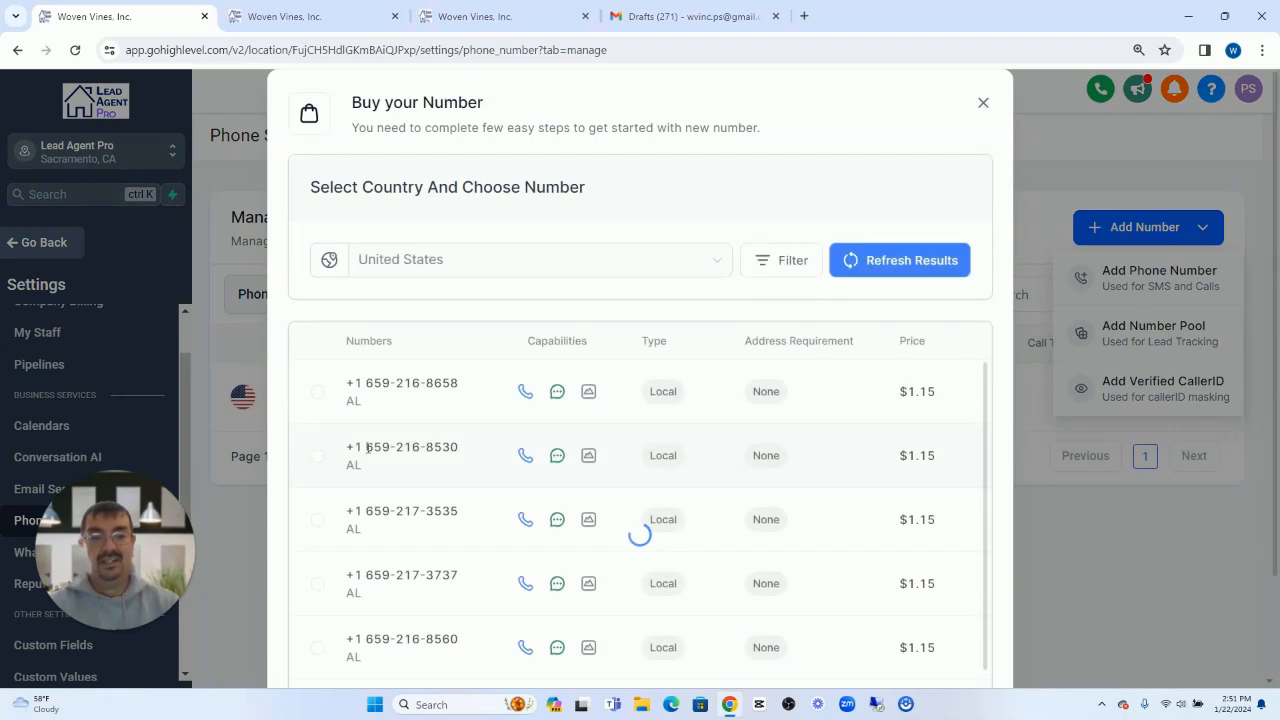
click(317, 393)
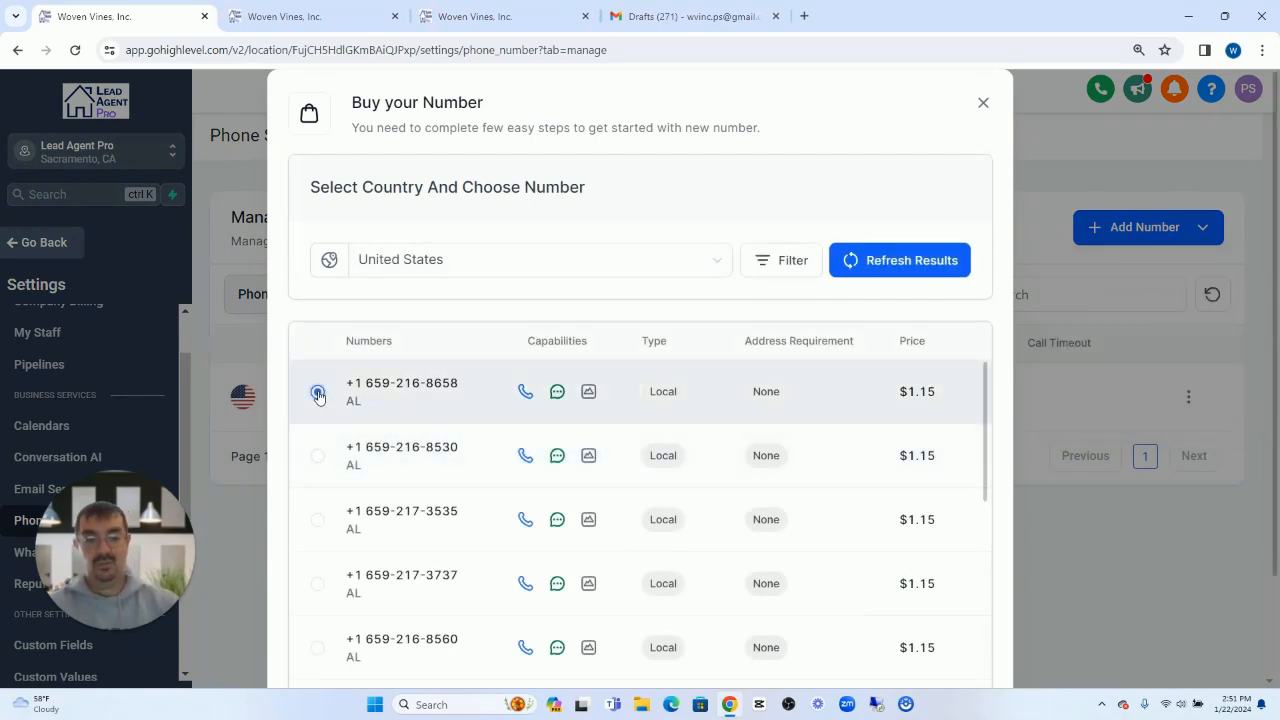
key(ctrl+minus)
key(ctrl+minus)
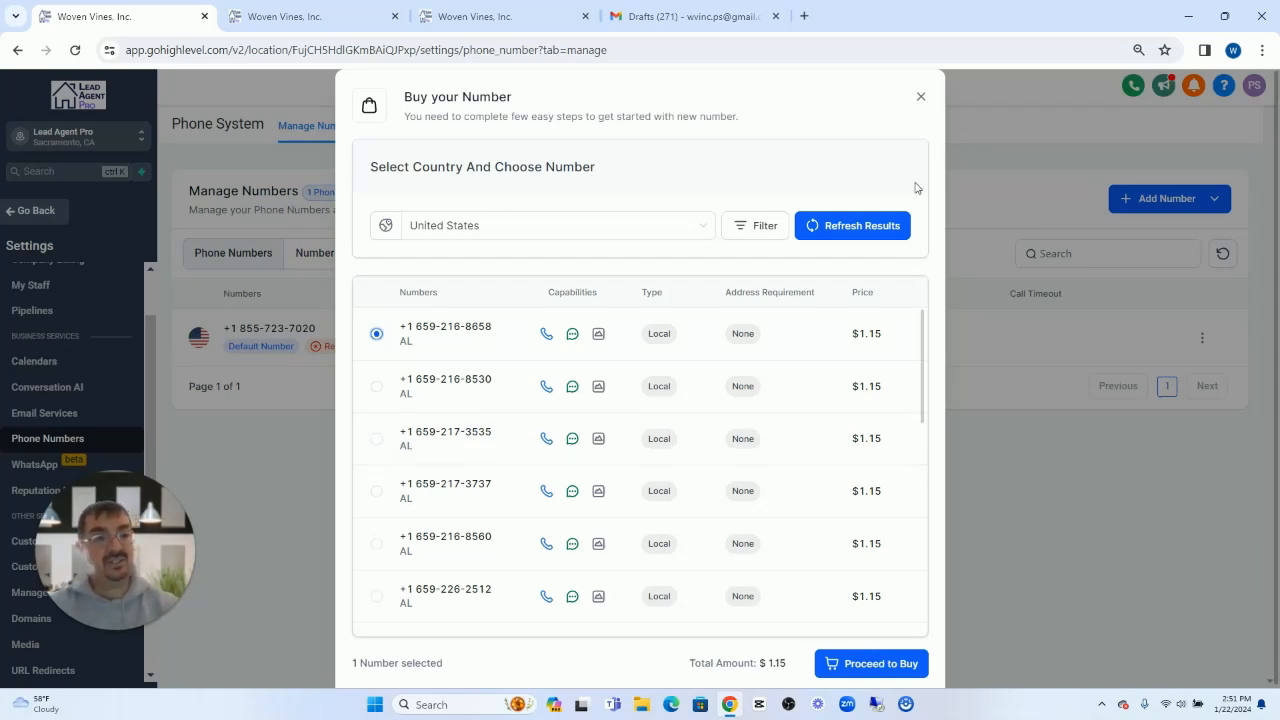
click(921, 99)
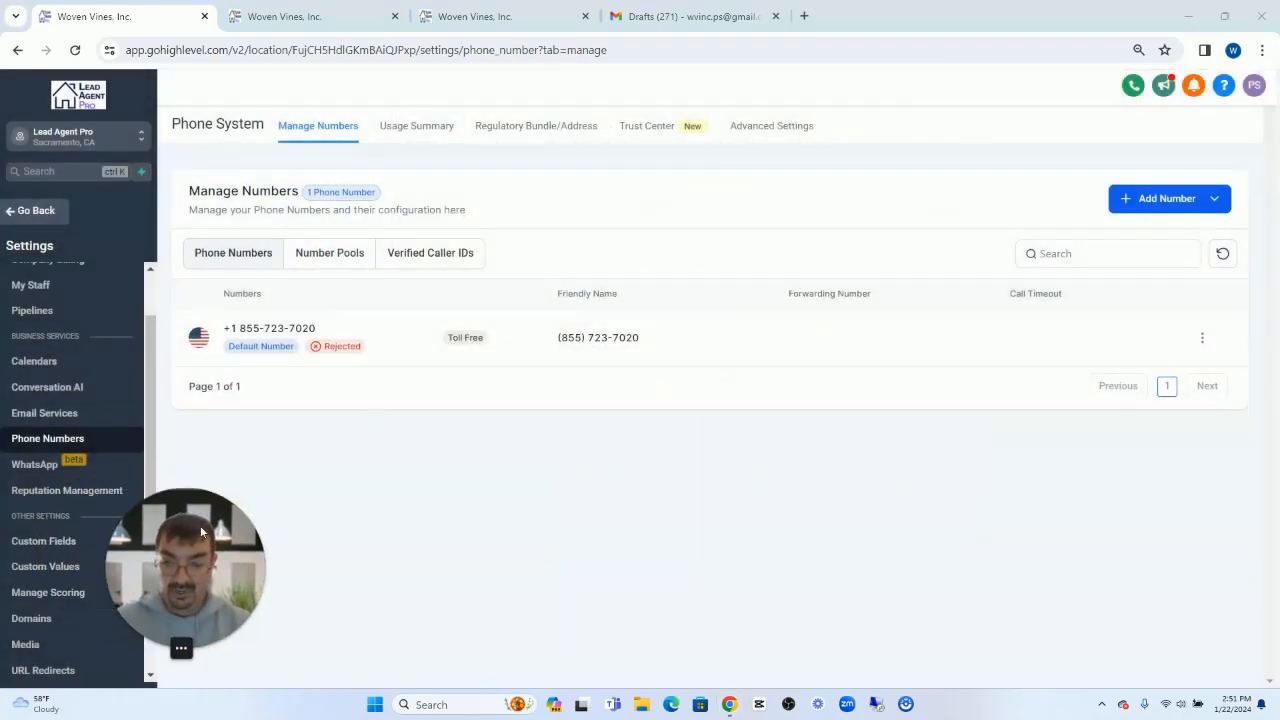
- Open the Tags page in the settings
scroll(63, 540, down, 2)
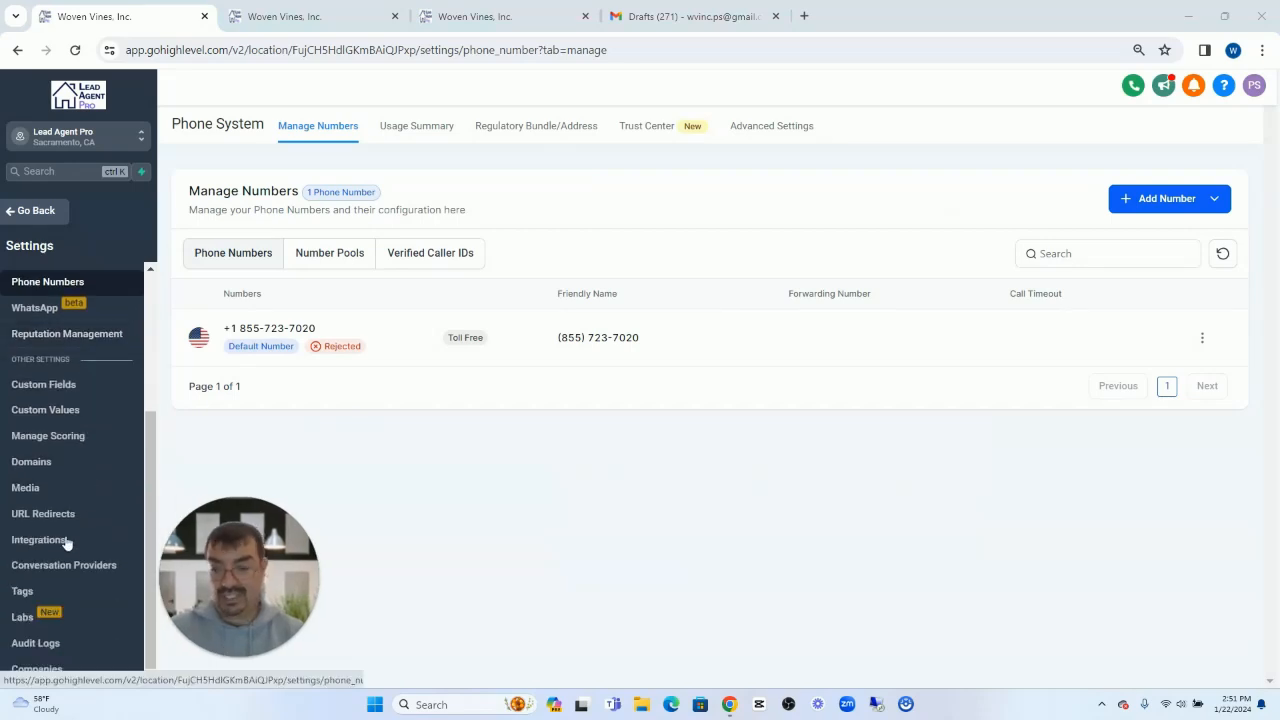
click(30, 591)
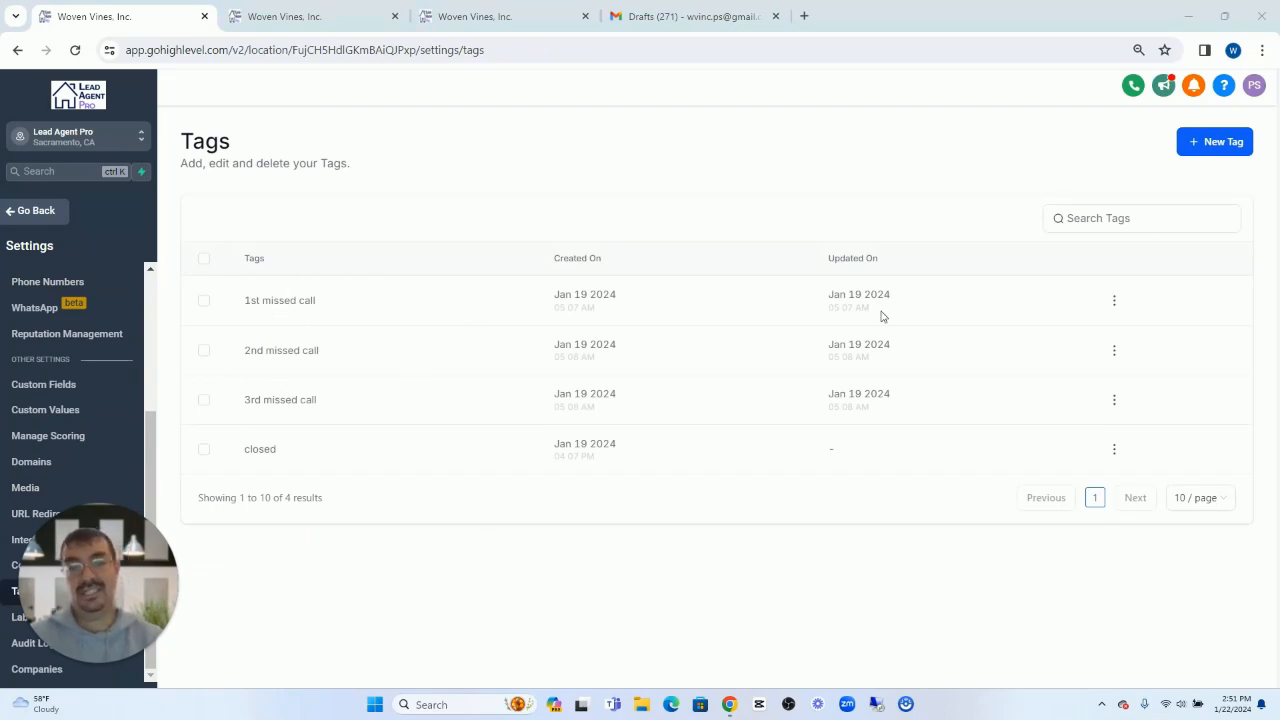
- Start a new tag named "1st missed call" and cancel its creation
click(1218, 142)
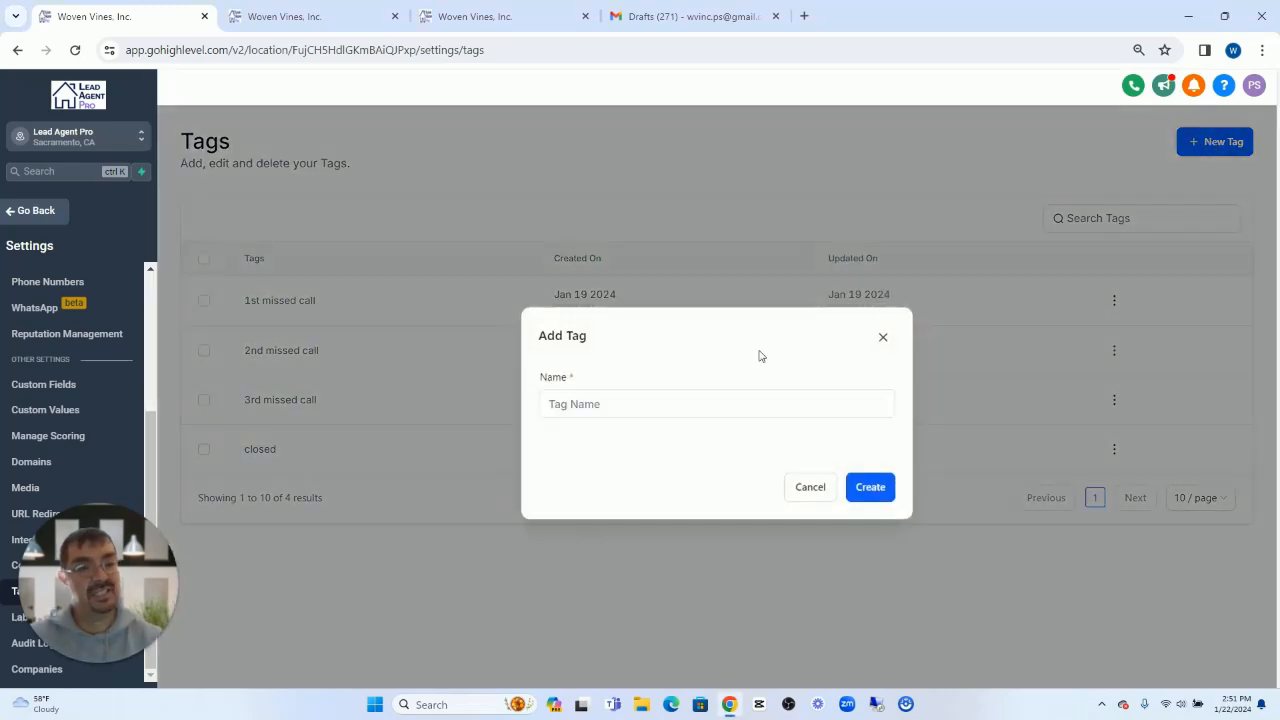
text(1st missed call)
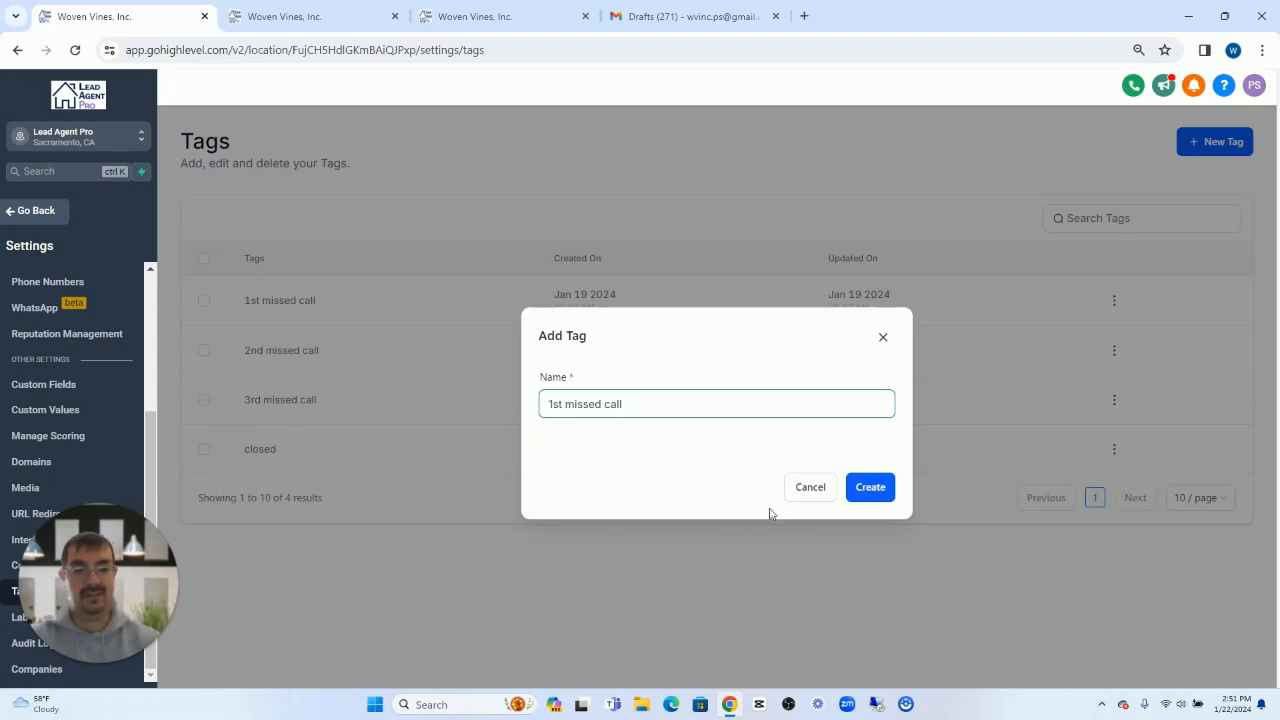
click(822, 499)
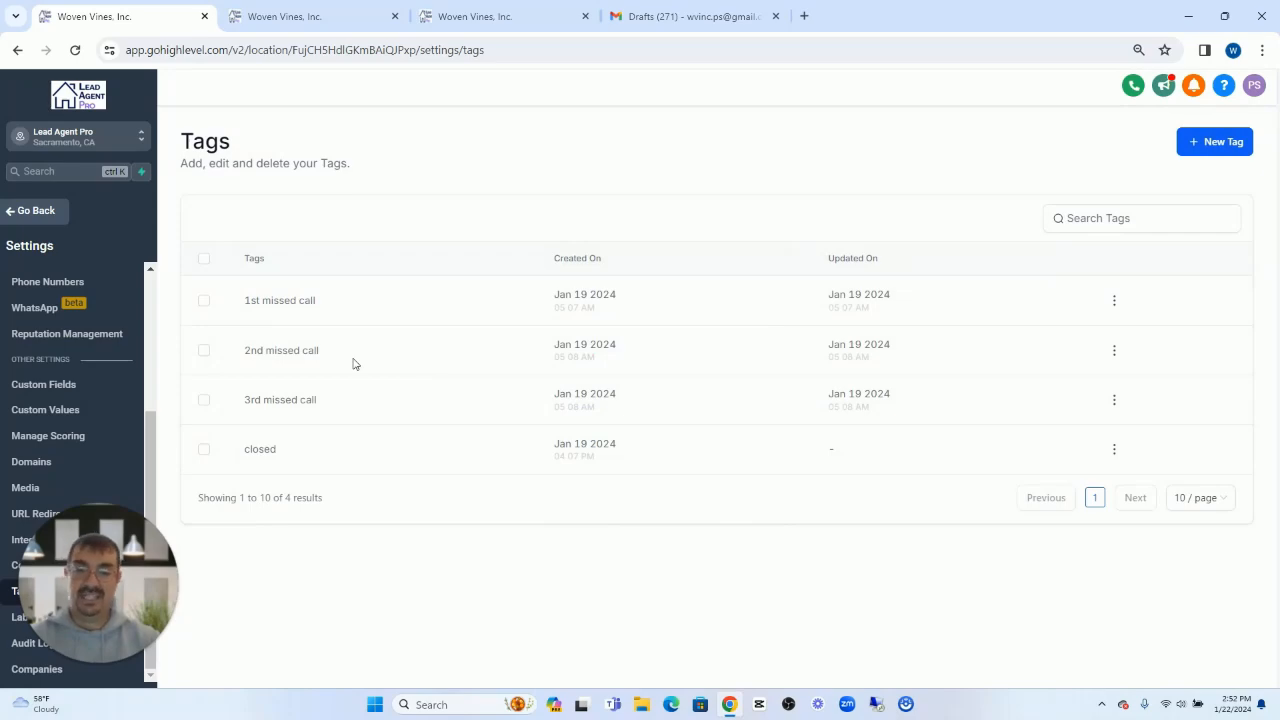
- Leave the settings and open the "Auto Missed Call Text Back" workflow from the automation workflow list
drag(108, 585, 336, 585)
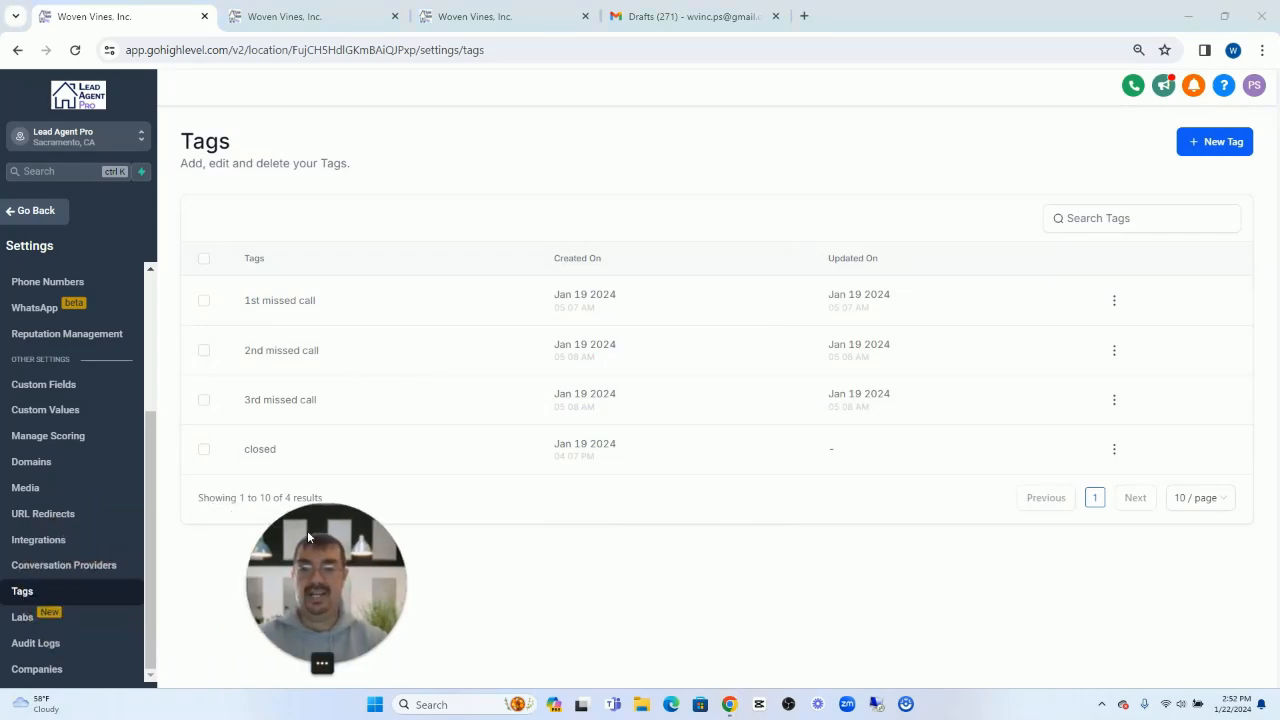
click(34, 210)
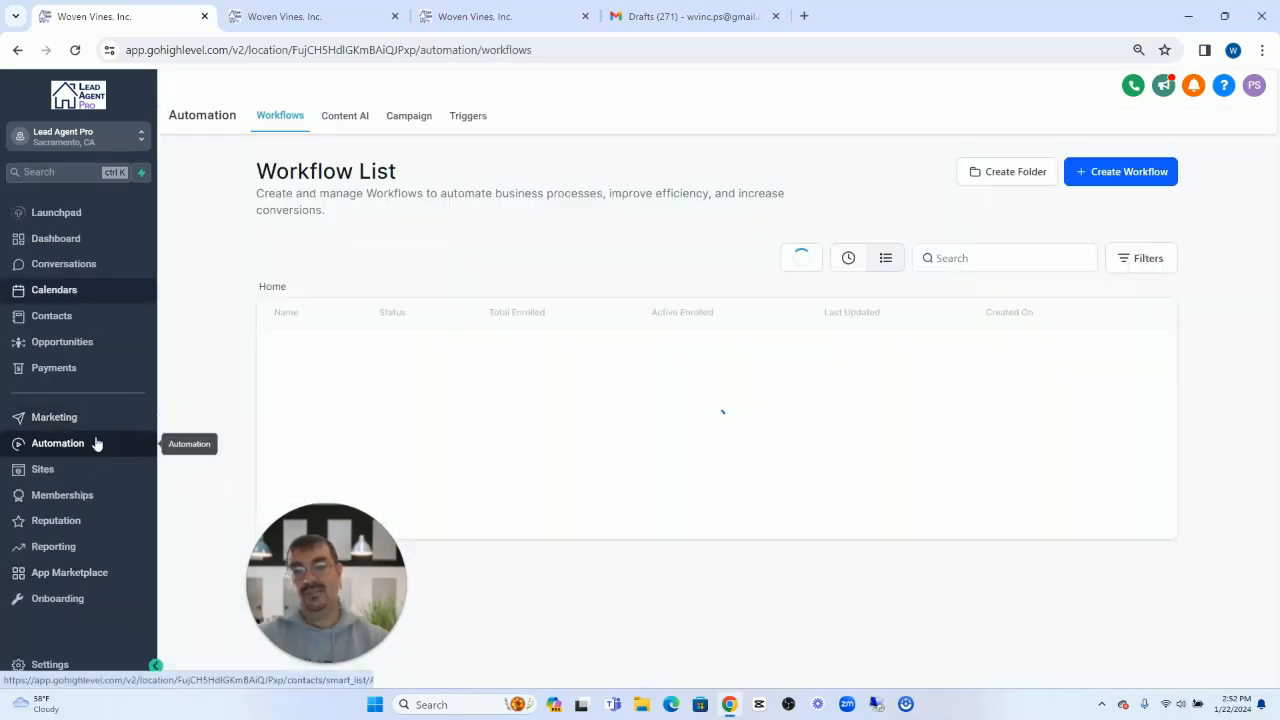
drag(288, 549, 72, 531)
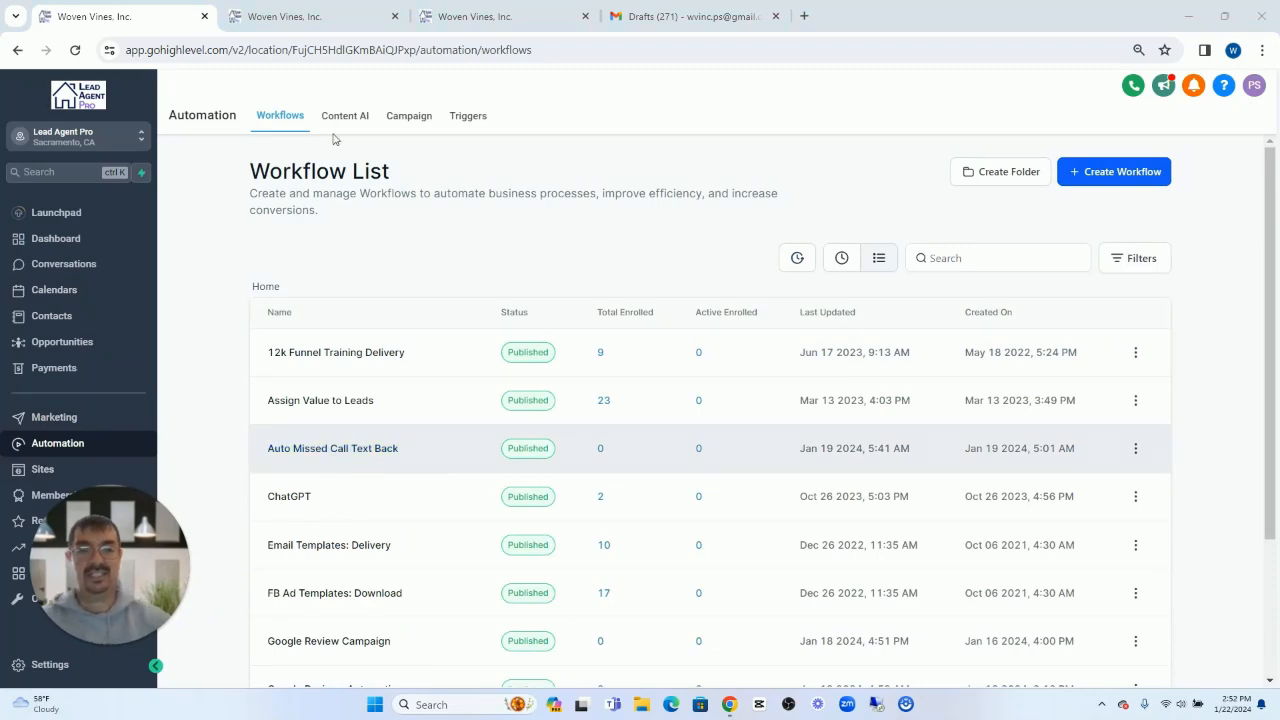
click(316, 450)
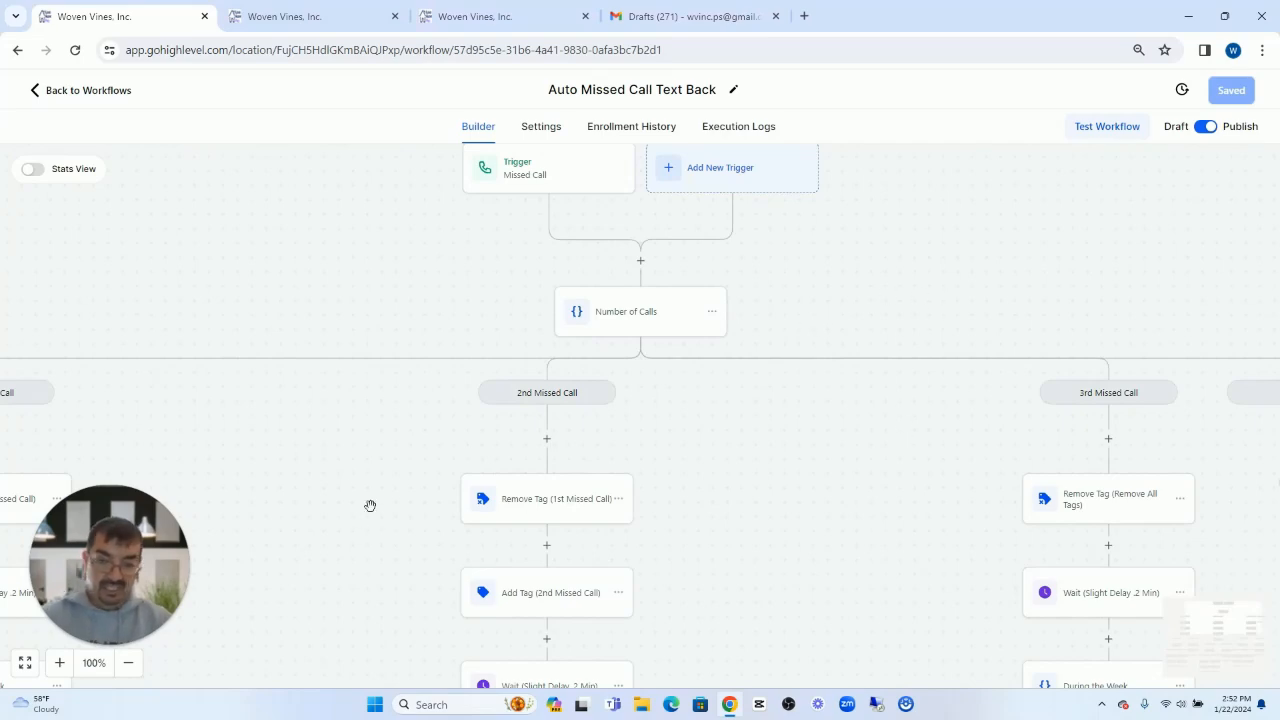
drag(289, 430, 266, 451)
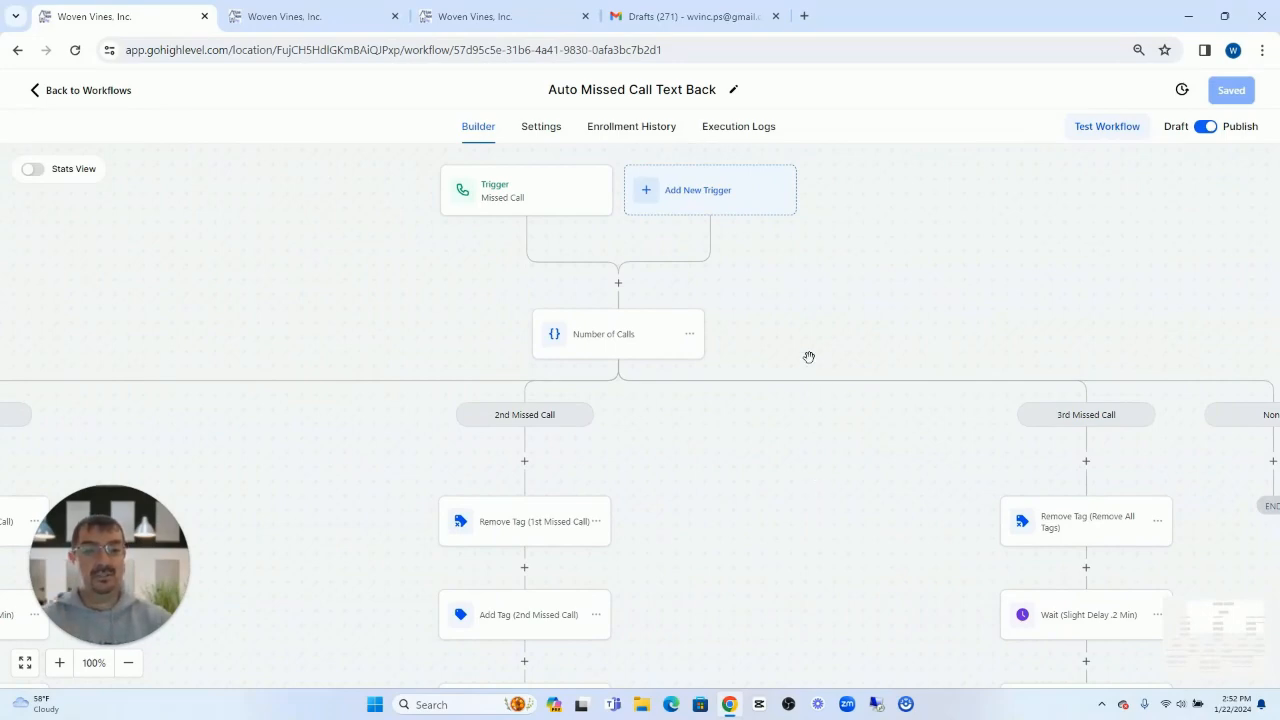
- Start a new Call Status workflow trigger and name it "Missed Call;"
click(708, 197)
click(1076, 265)
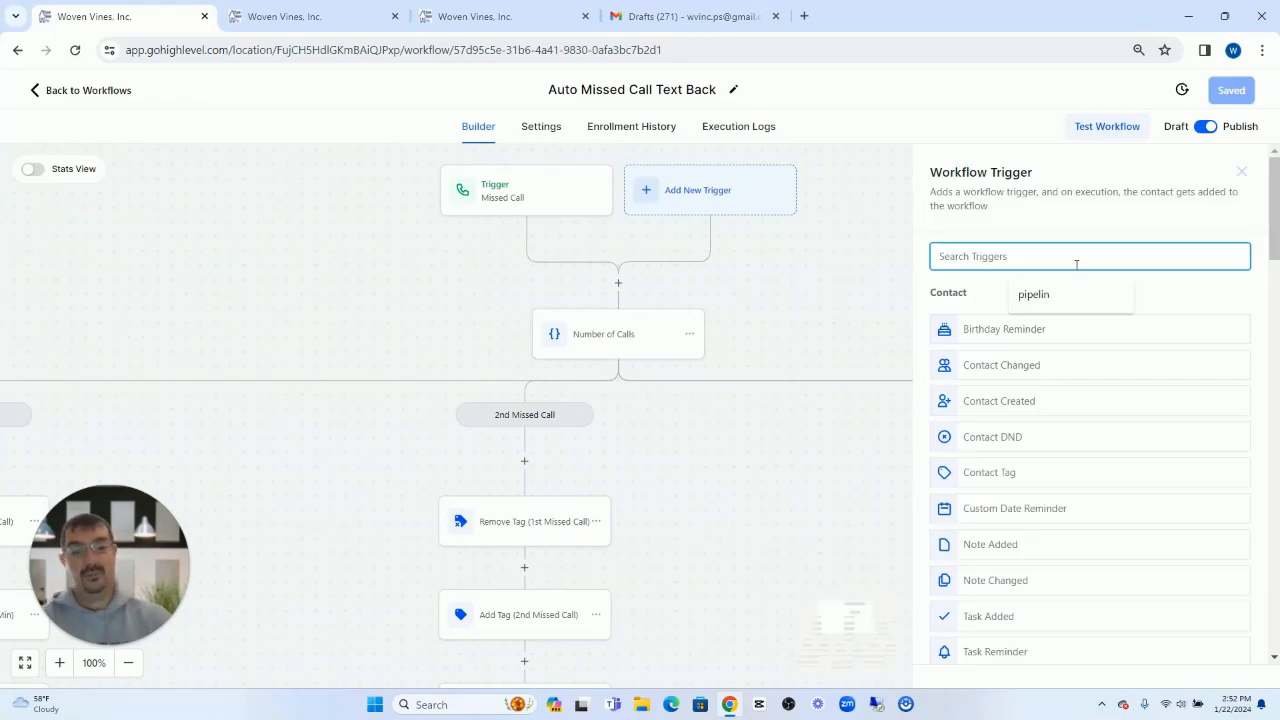
text(call)
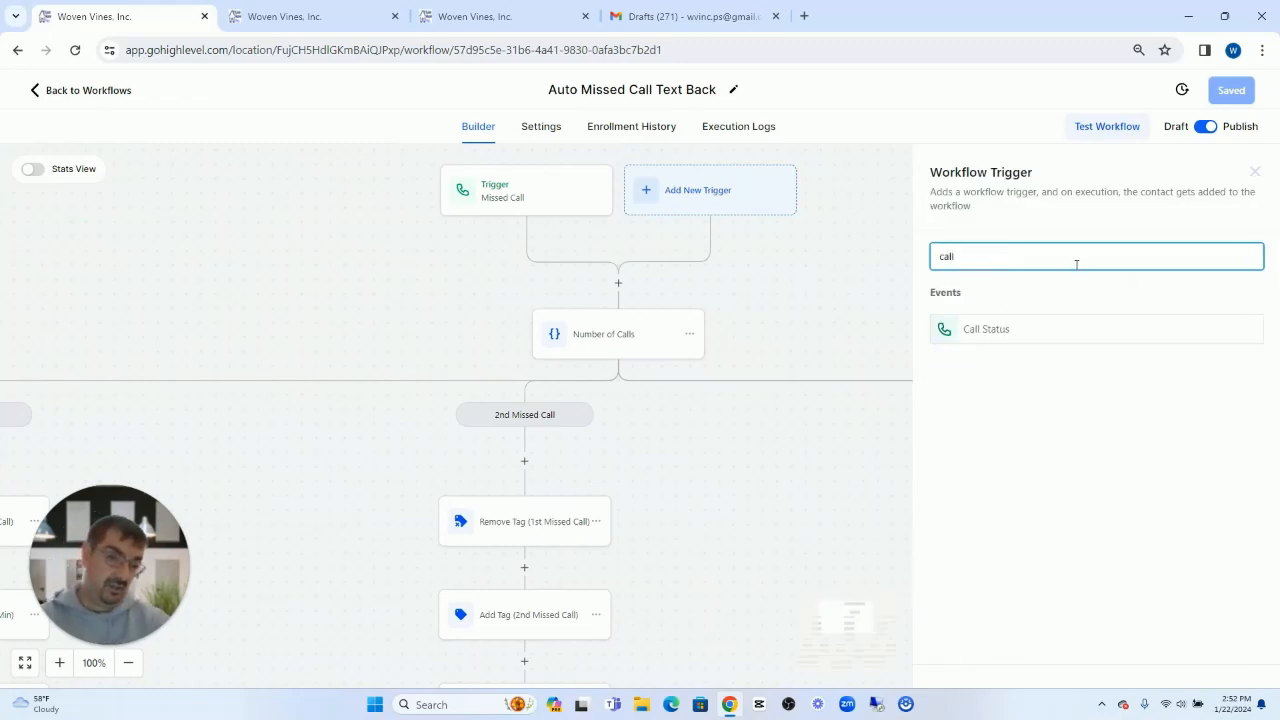
click(1008, 335)
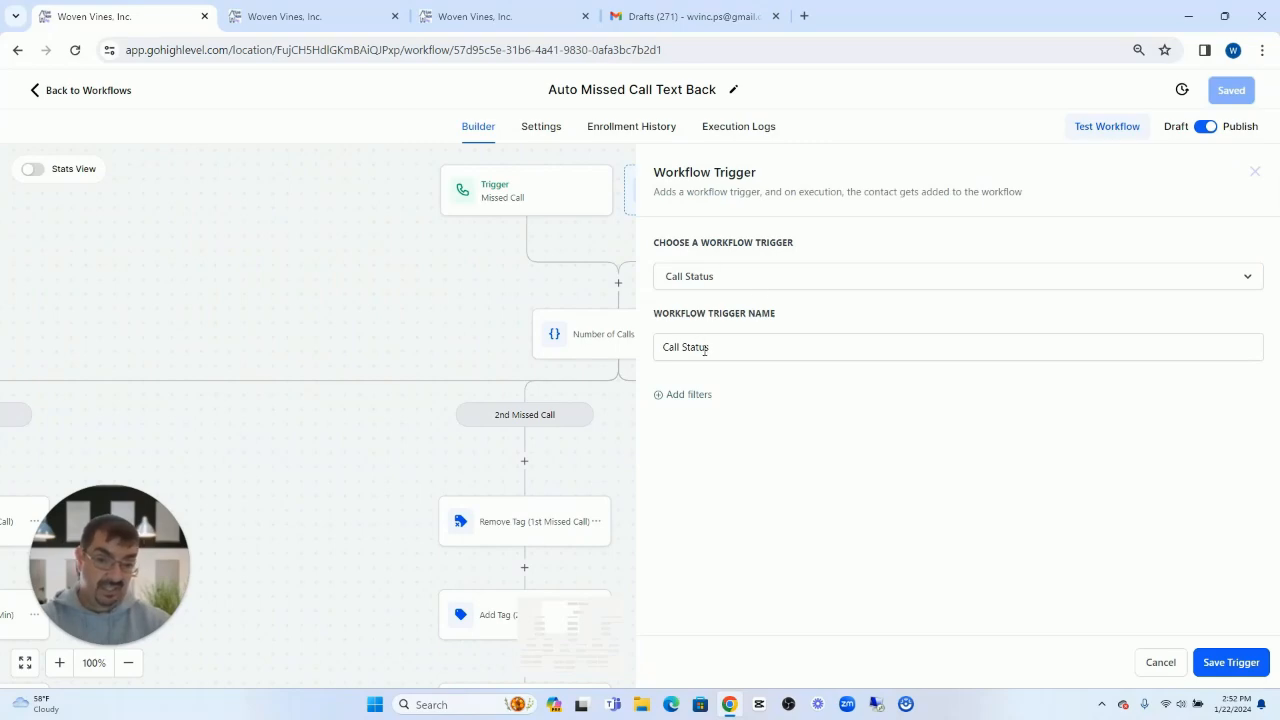
drag(770, 351, 656, 351)
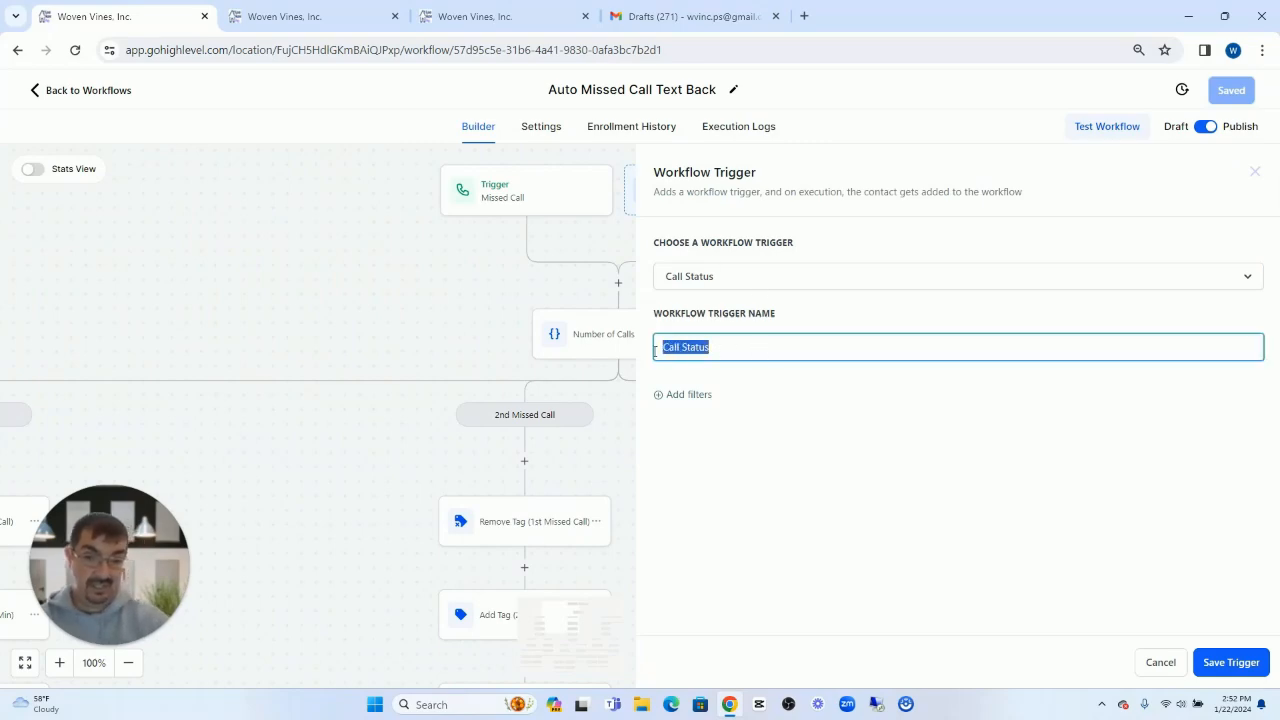
text(Missed Call;)
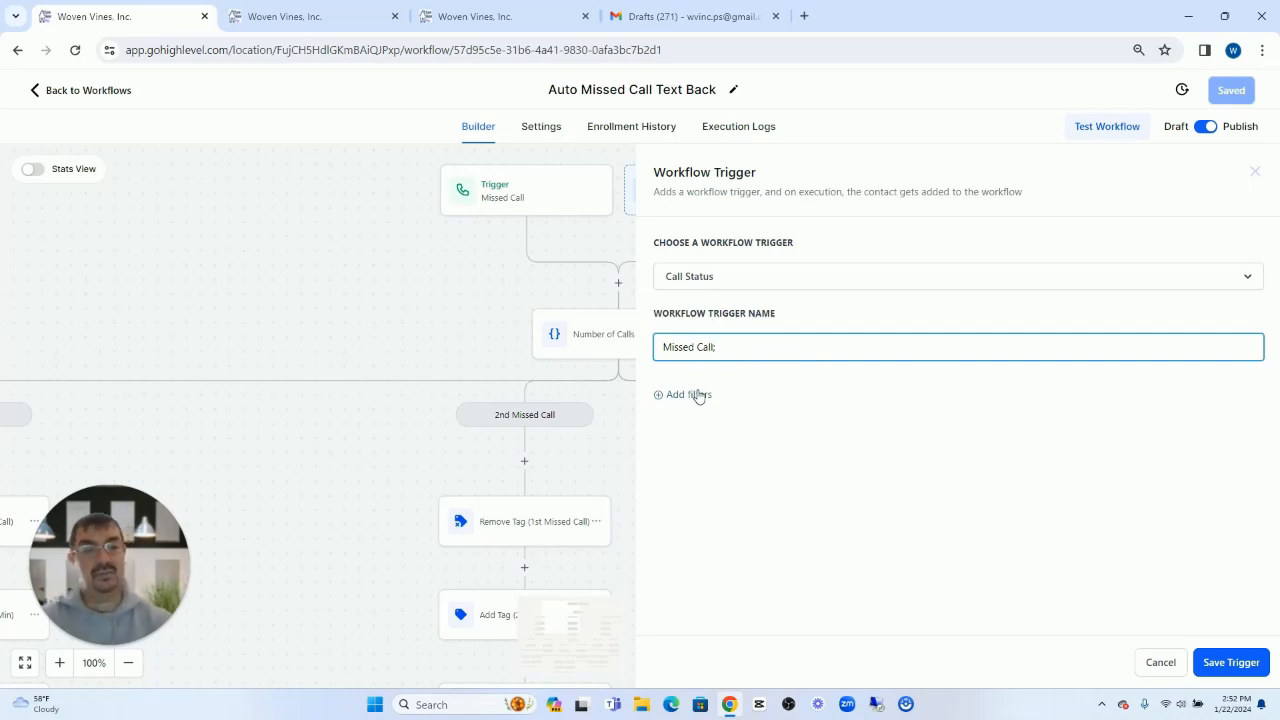
- Add a Call Direction filter set to Incoming to the new trigger
click(689, 395)
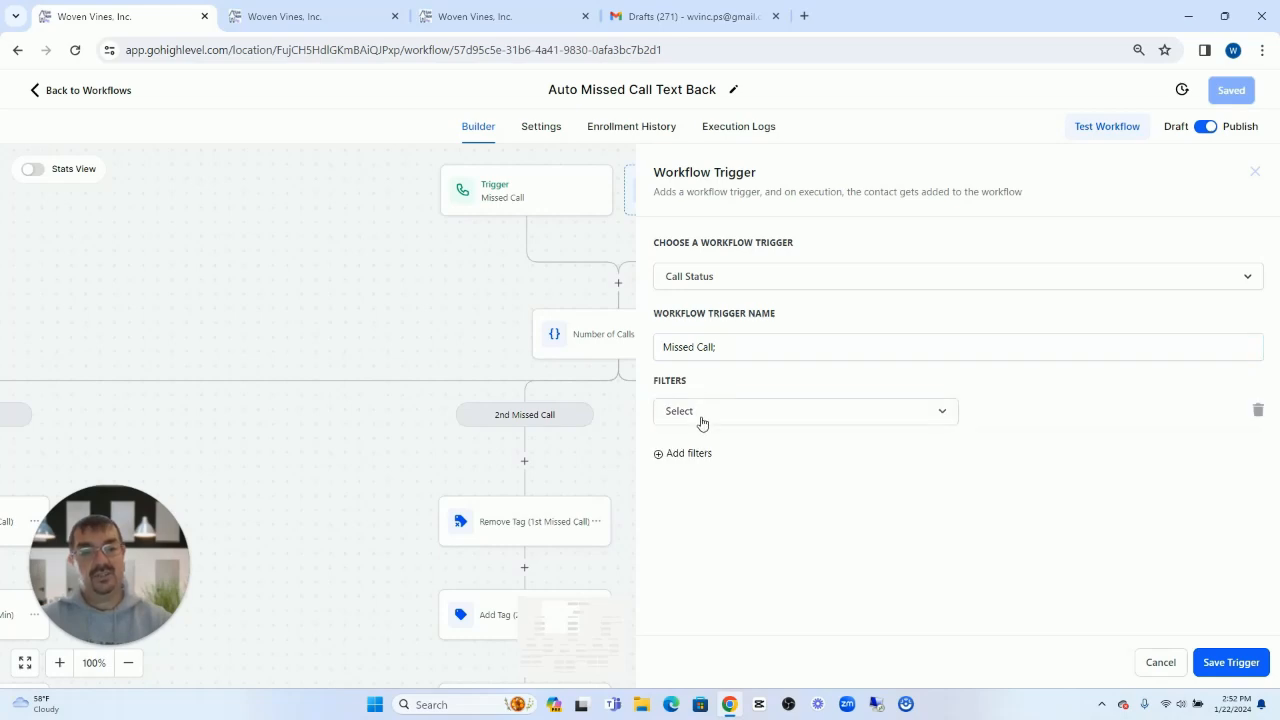
click(702, 418)
click(729, 513)
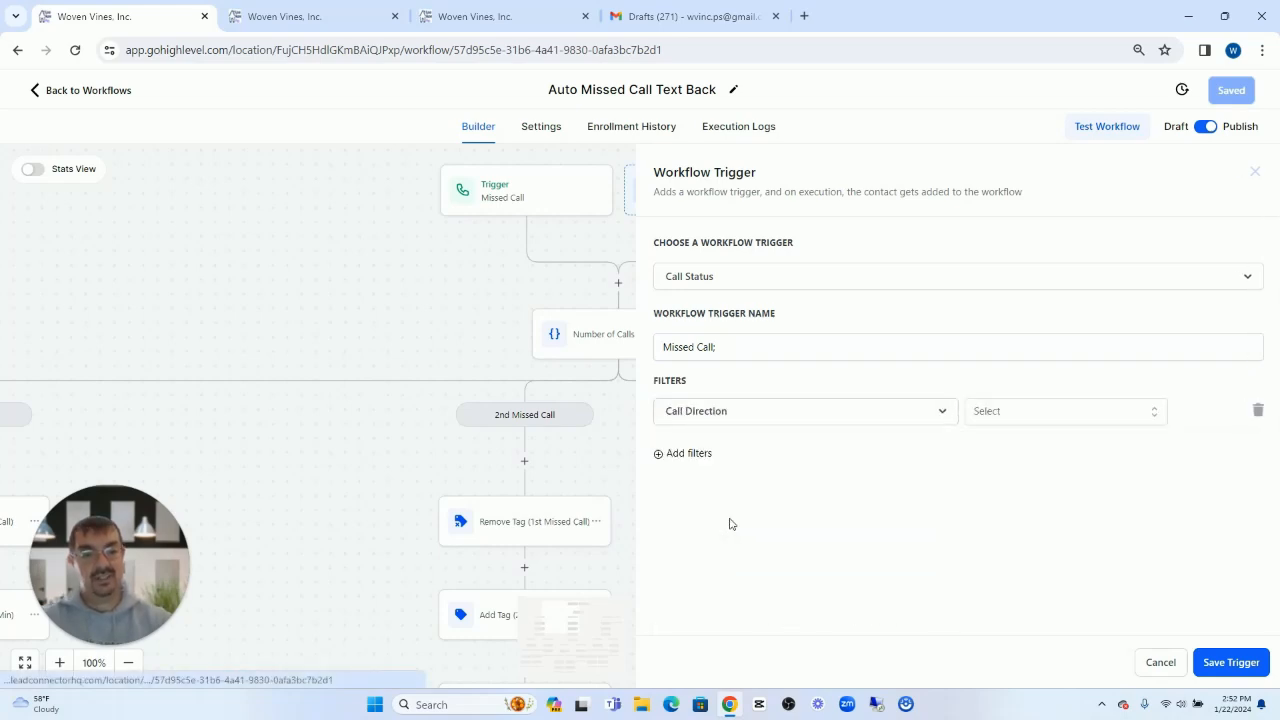
click(1067, 417)
click(1025, 480)
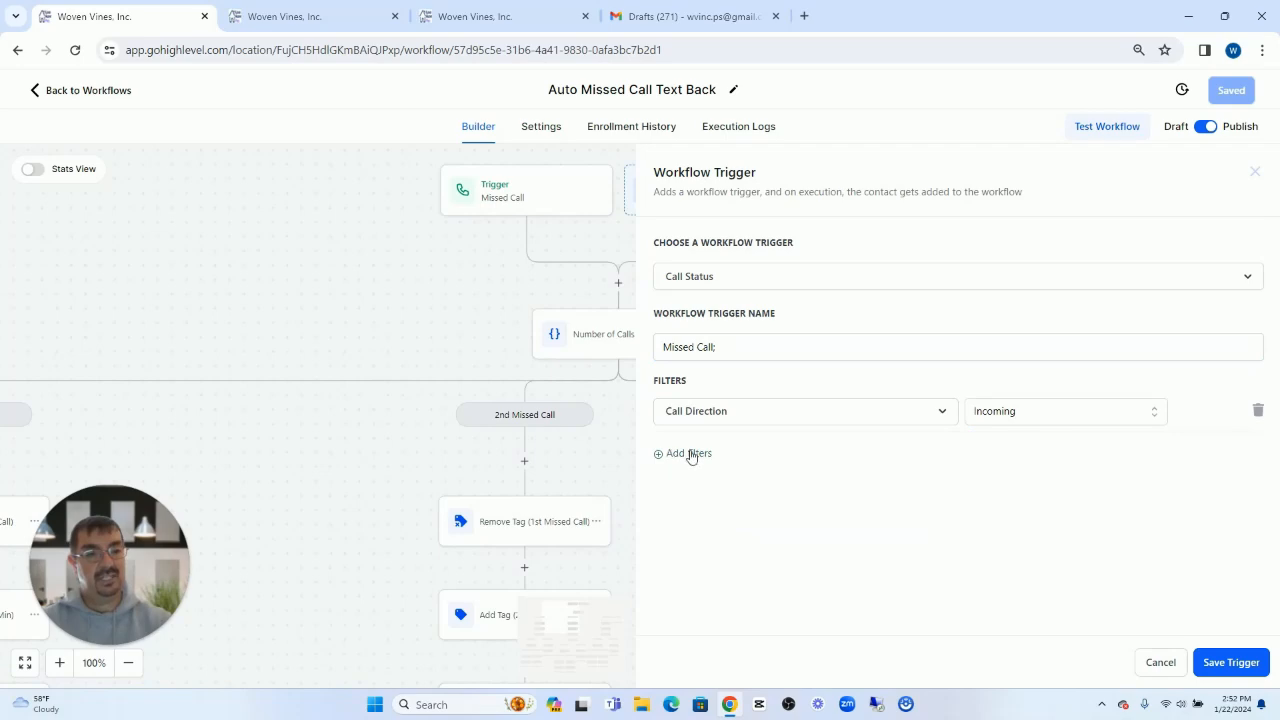
- Add a Call Status filter with busy, voicemail and no-answer, and discard the trigger without saving
click(695, 457)
click(716, 458)
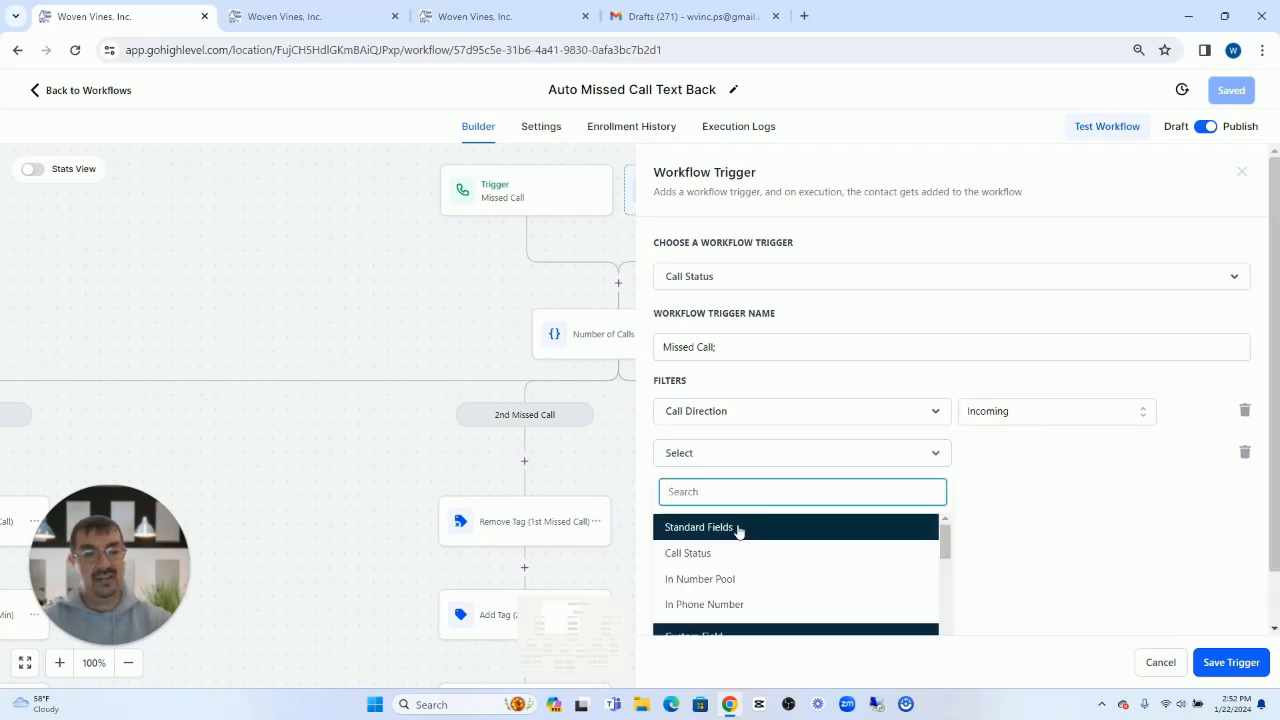
click(763, 553)
click(993, 462)
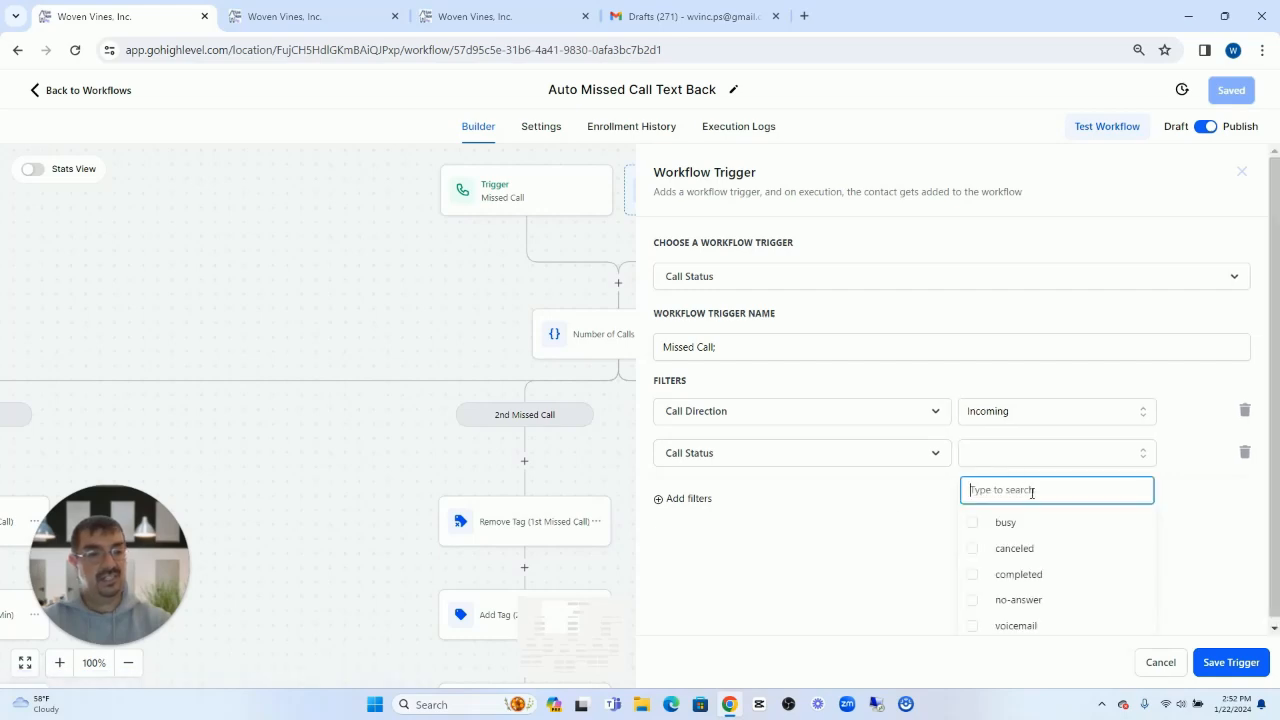
click(971, 523)
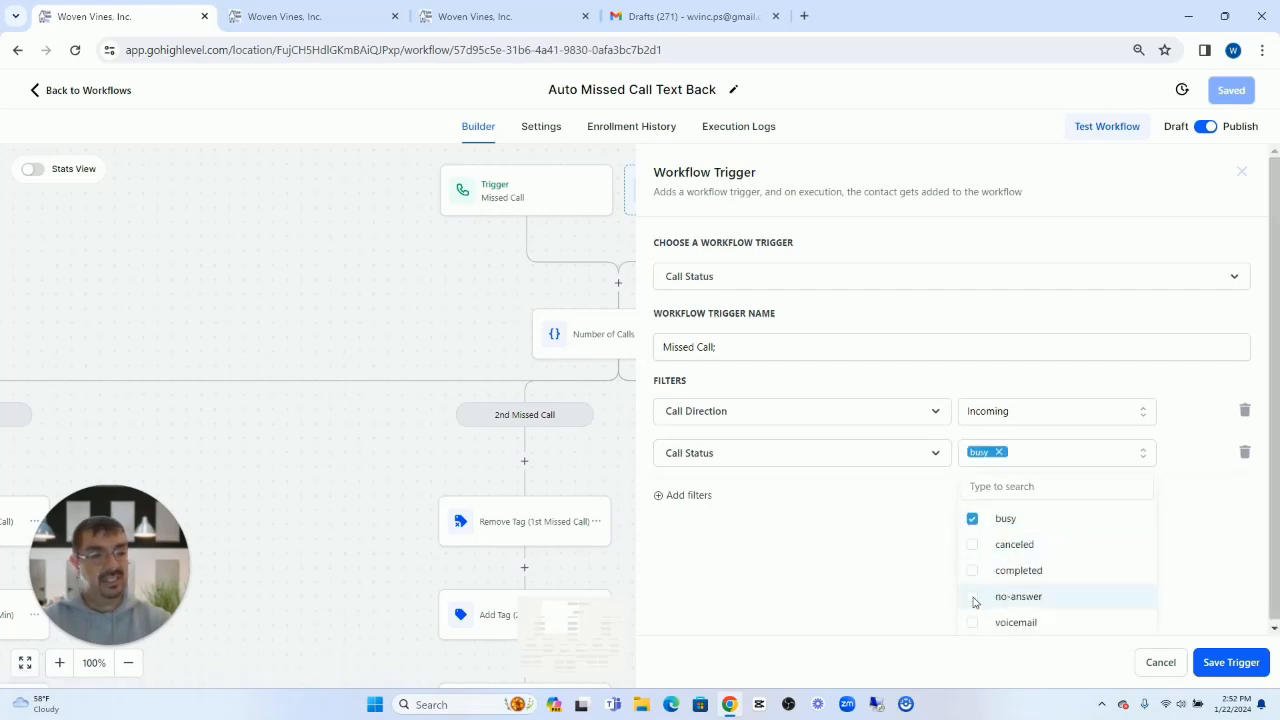
click(974, 621)
click(1050, 598)
scroll(1070, 600, down, 1)
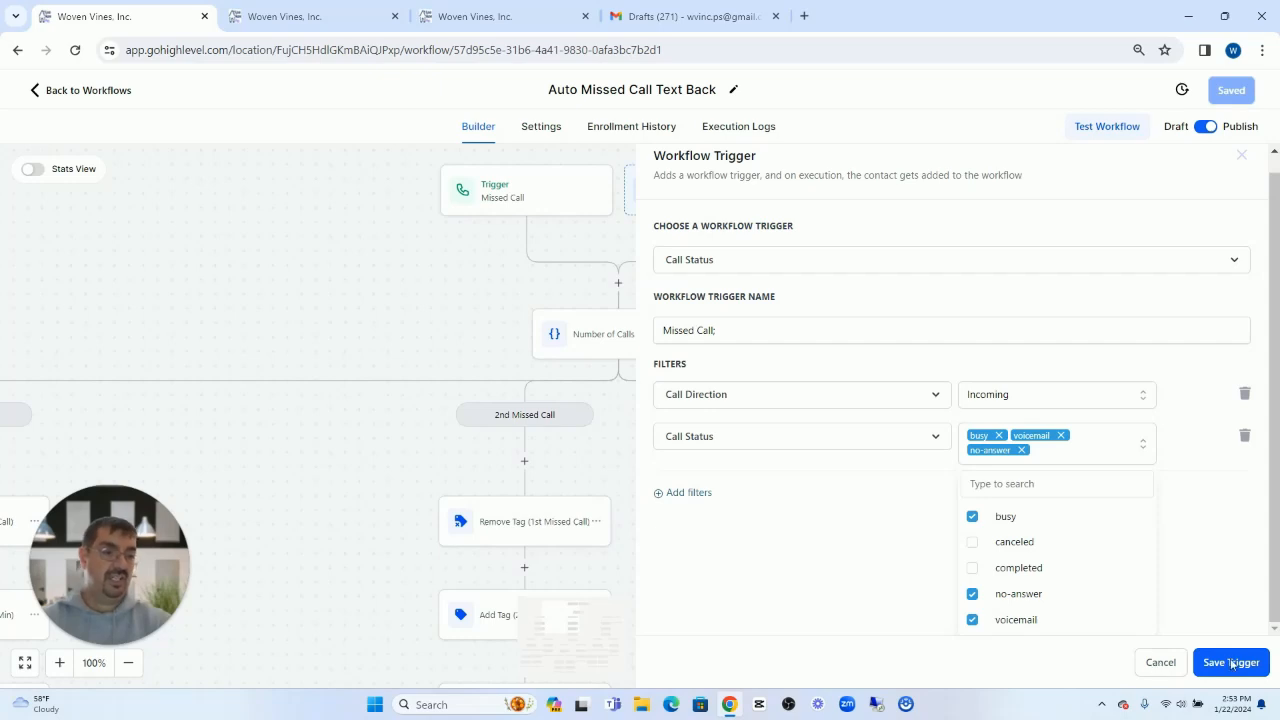
click(1160, 663)
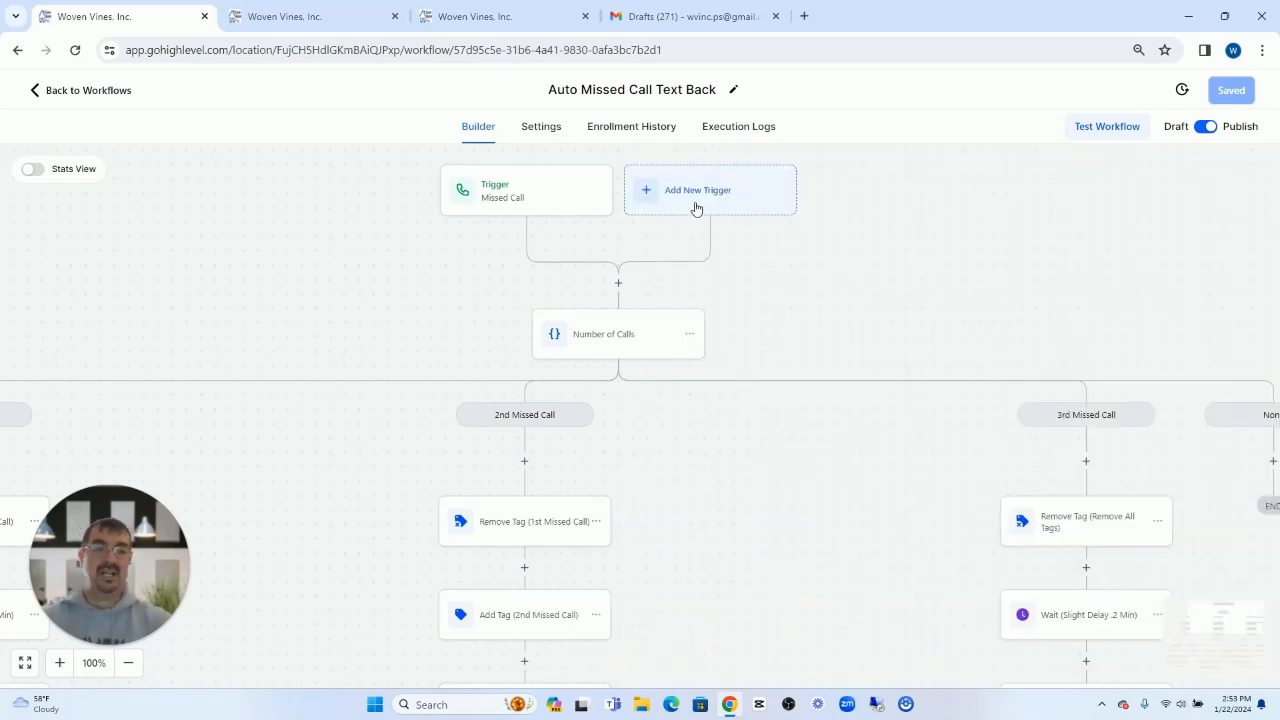
- Examine the tag conditions of each branch in the existing Number of Calls condition, and close it without changes
click(611, 340)
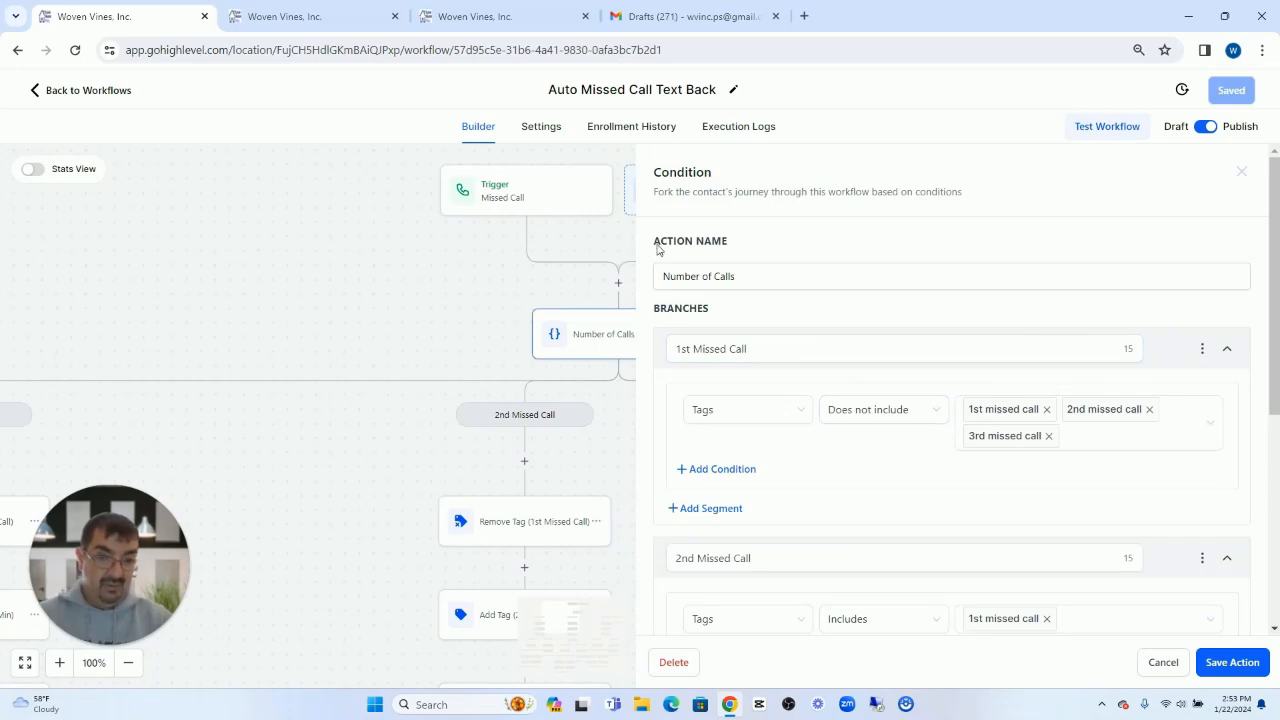
scroll(851, 328, down, 1)
click(770, 264)
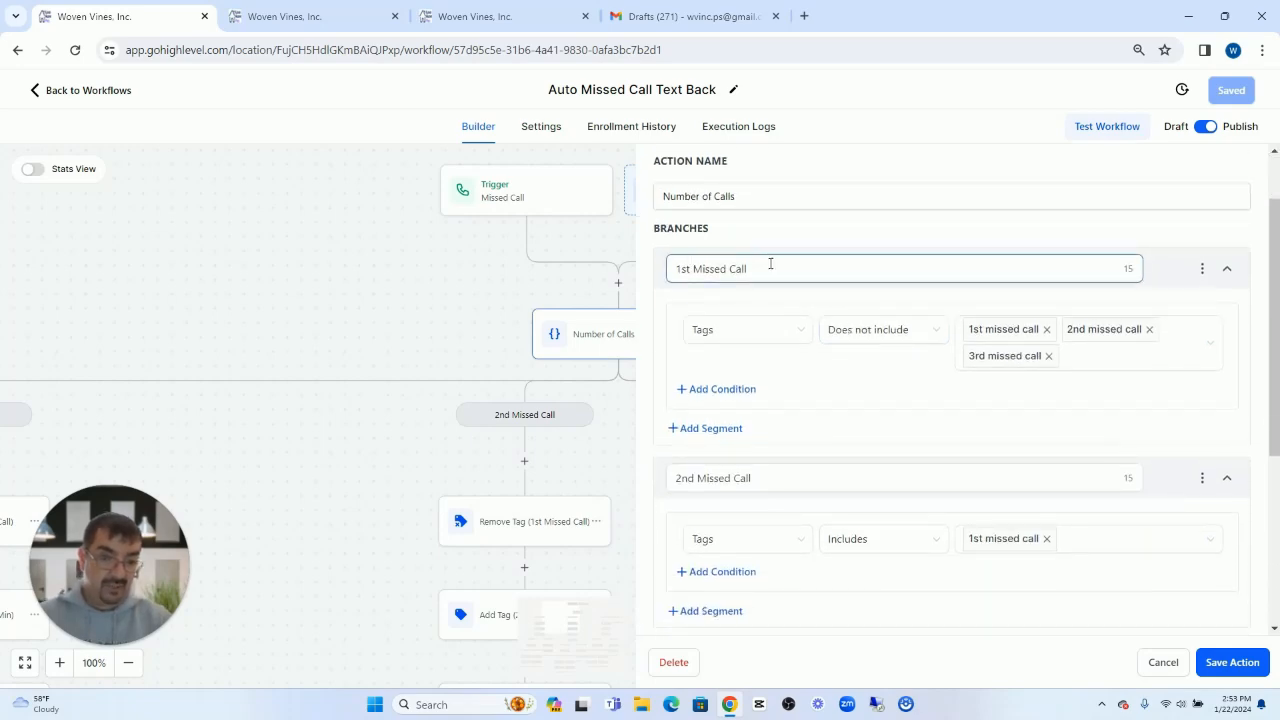
scroll(791, 280, down, 3)
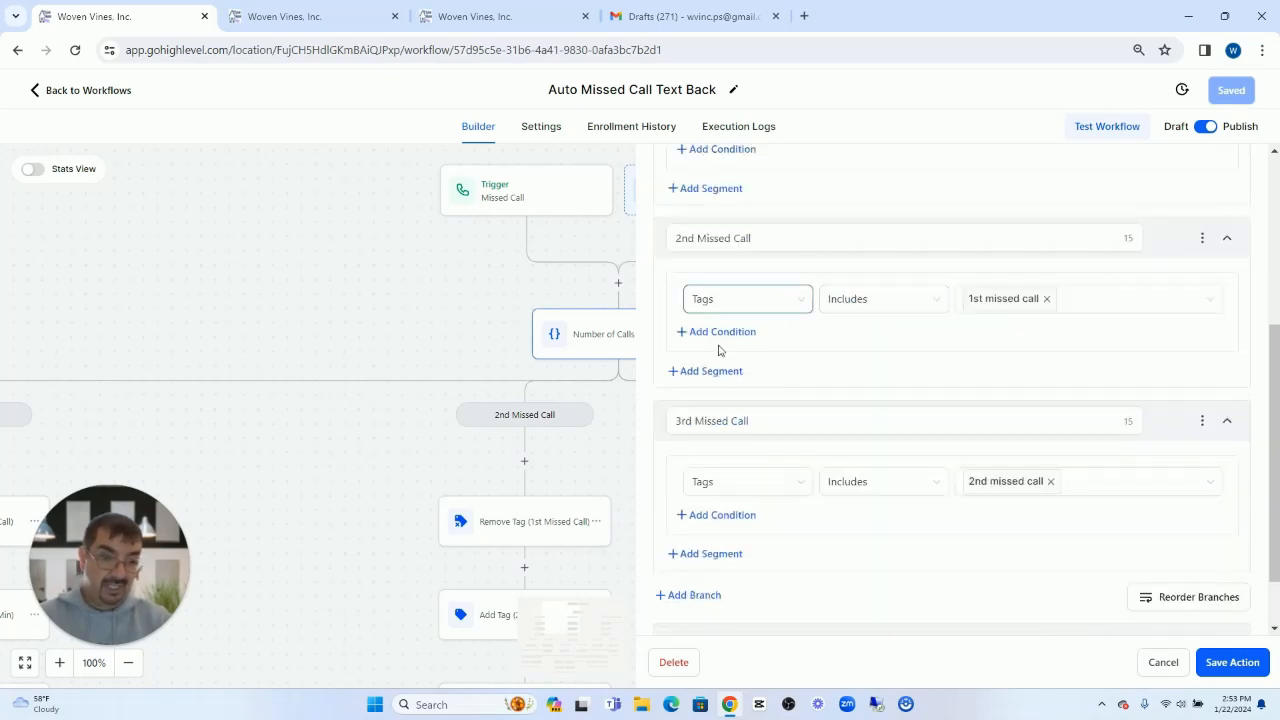
scroll(851, 398, down, 1)
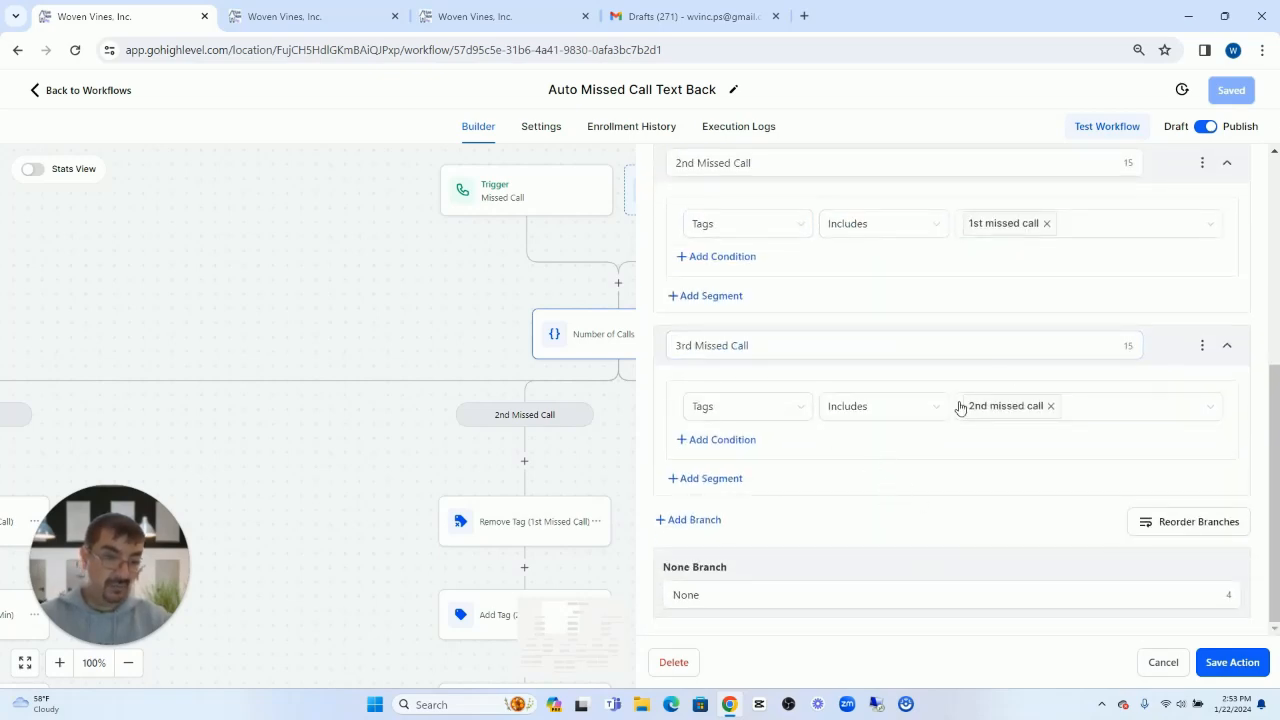
scroll(940, 430, up, 5)
scroll(900, 430, up, 1)
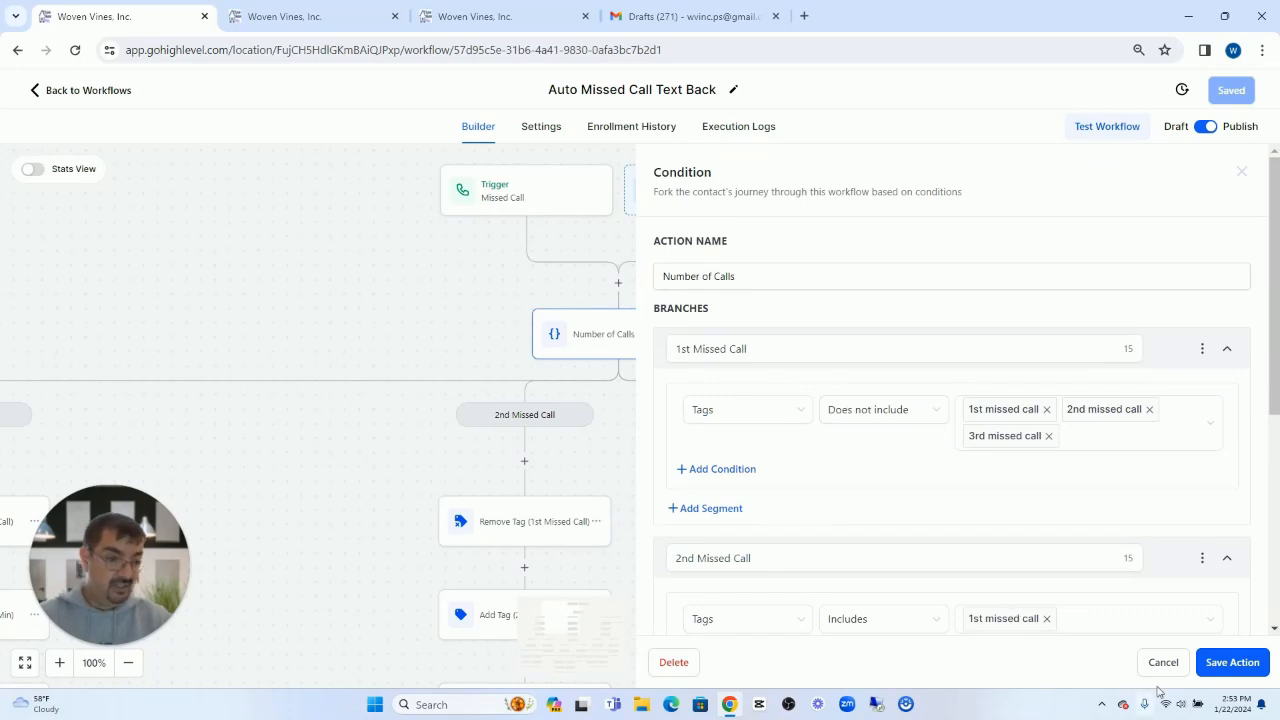
click(1163, 662)
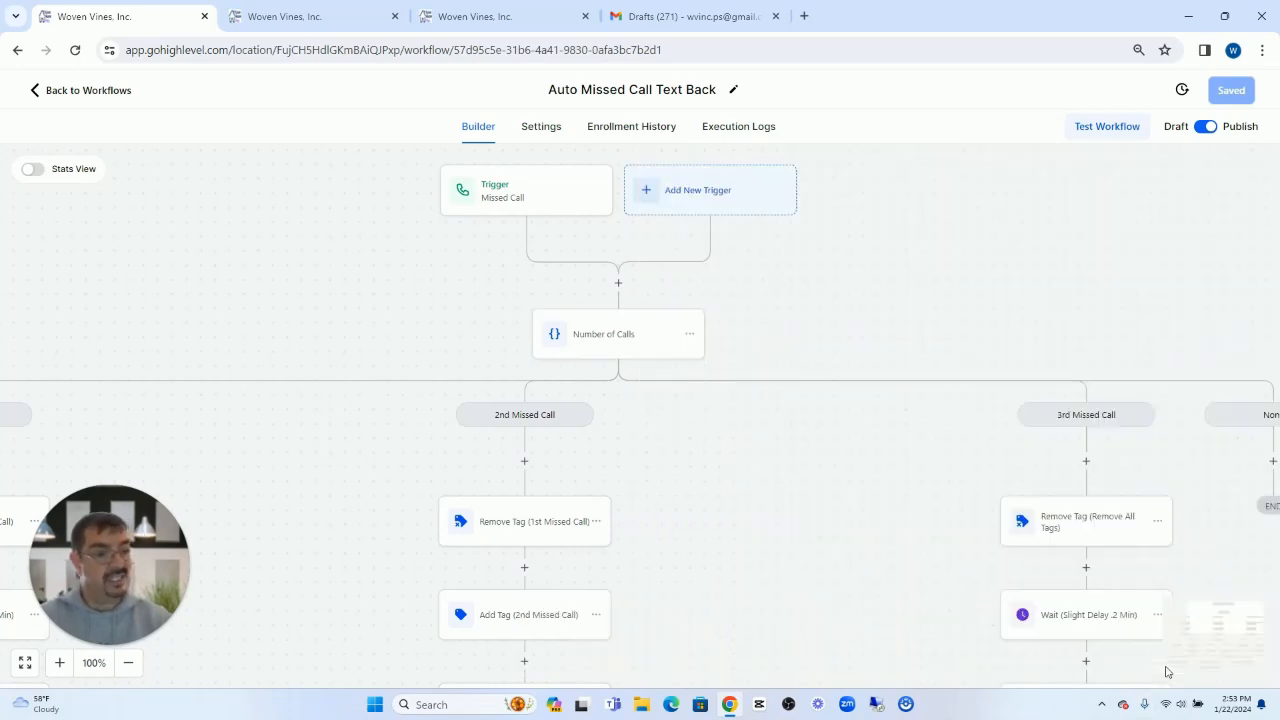
- Insert an If / Else action between the trigger and the existing condition, and name it "Number of Calls"
click(619, 284)
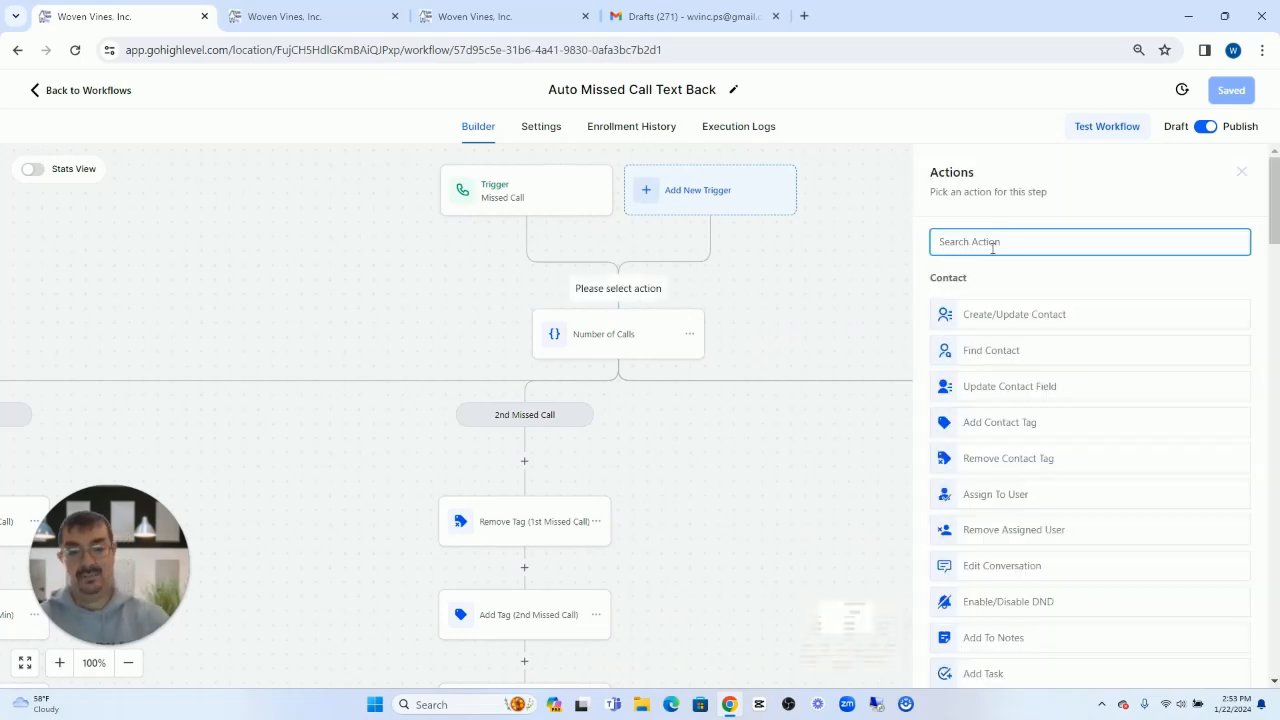
text(if)
click(994, 342)
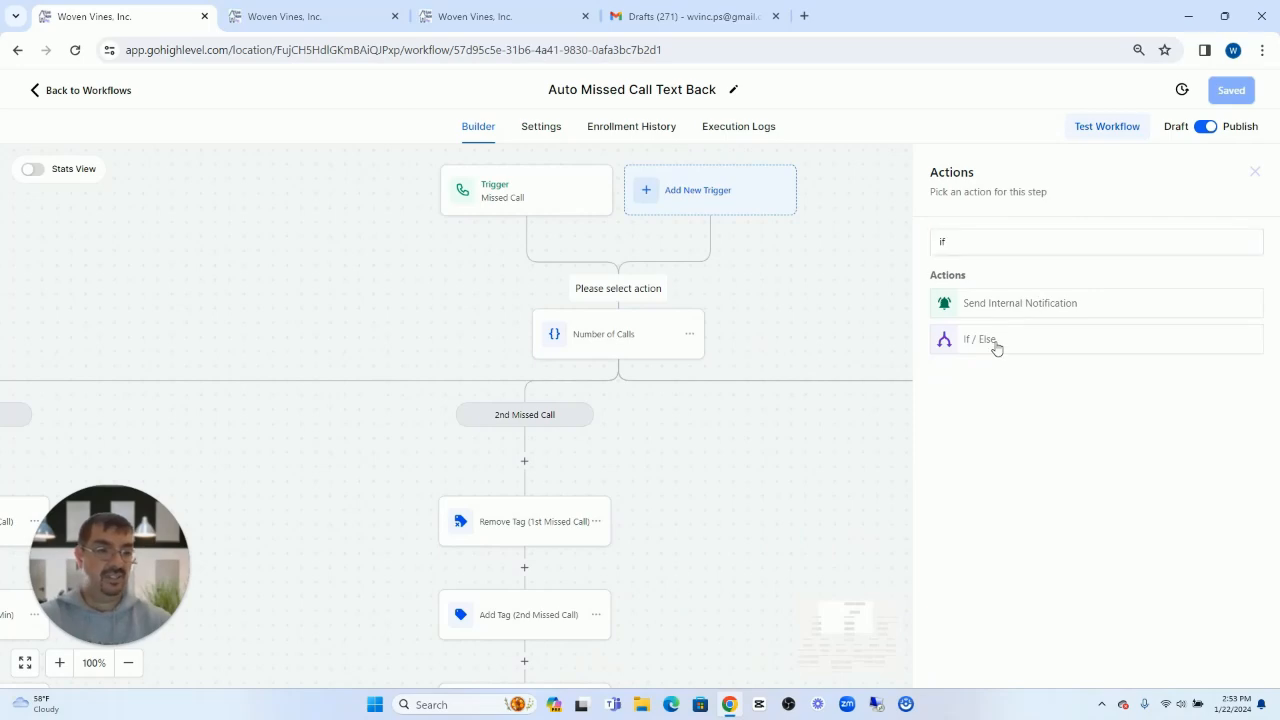
drag(759, 274, 667, 272)
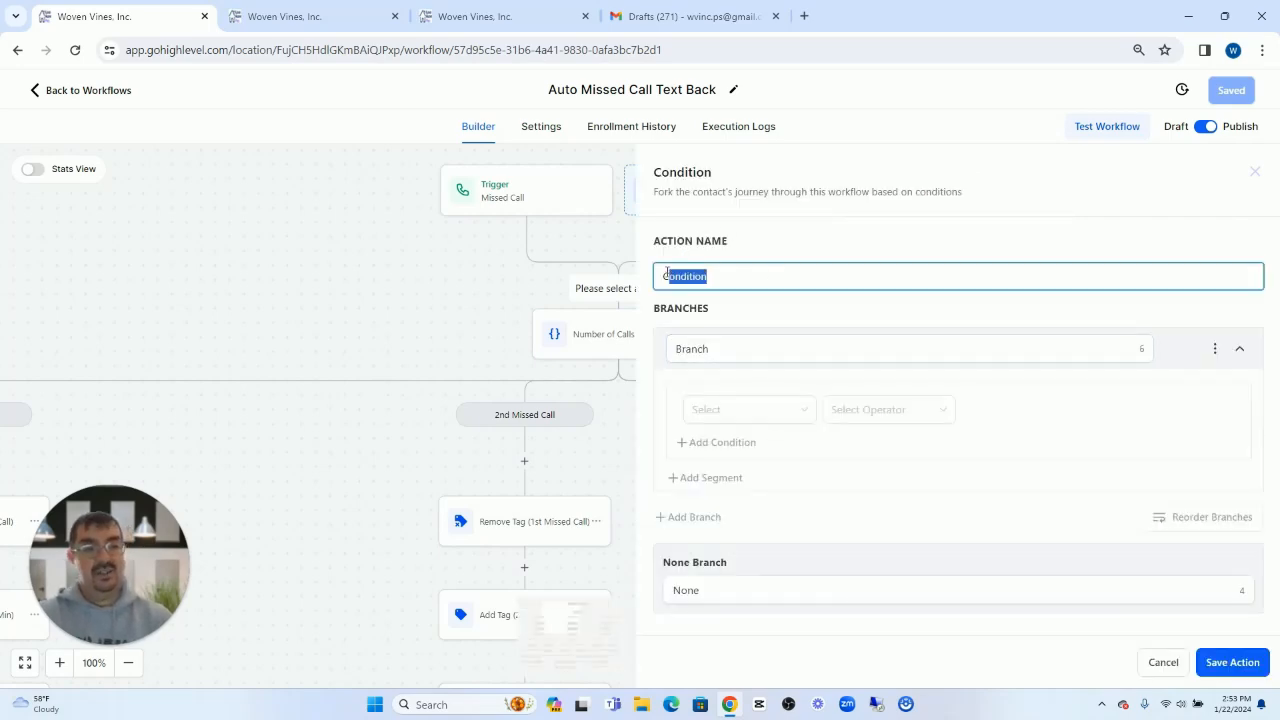
text(Numbe)
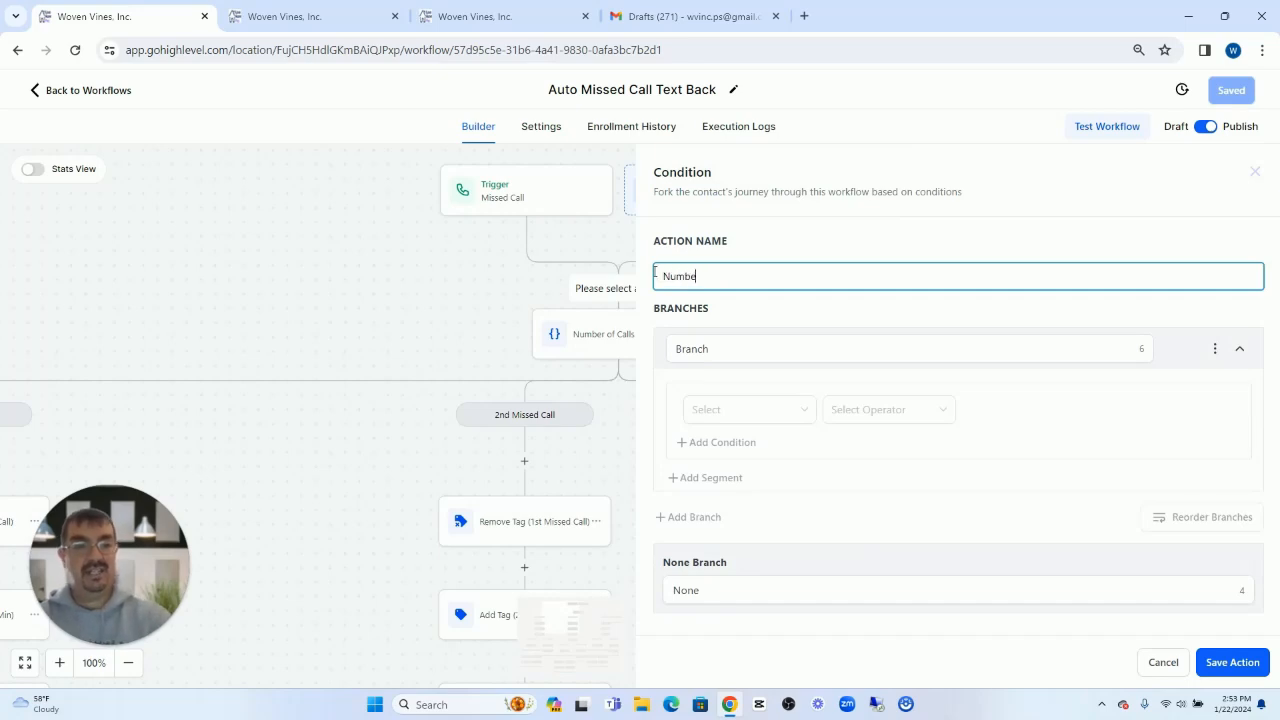
text(r of Calls)
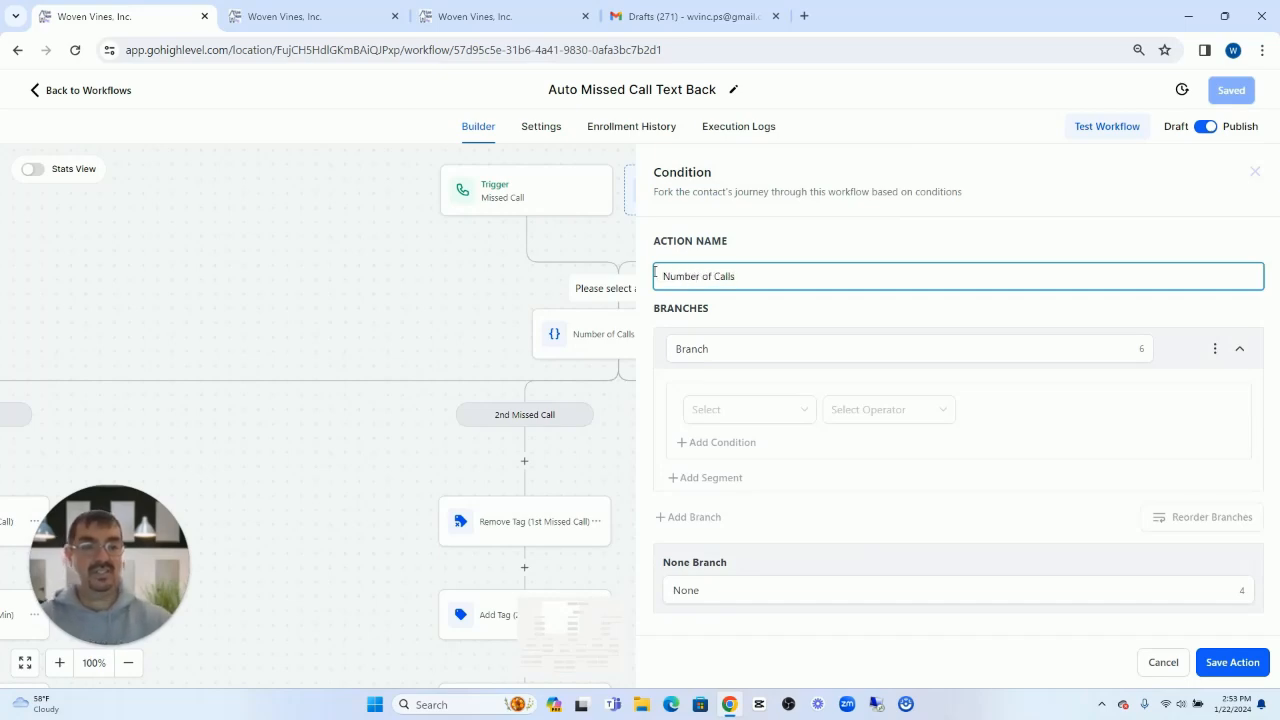
- Rename the new condition's first branch to "1st Missed Call"
click(780, 350)
drag(780, 352, 638, 362)
text(1st Missed Call)
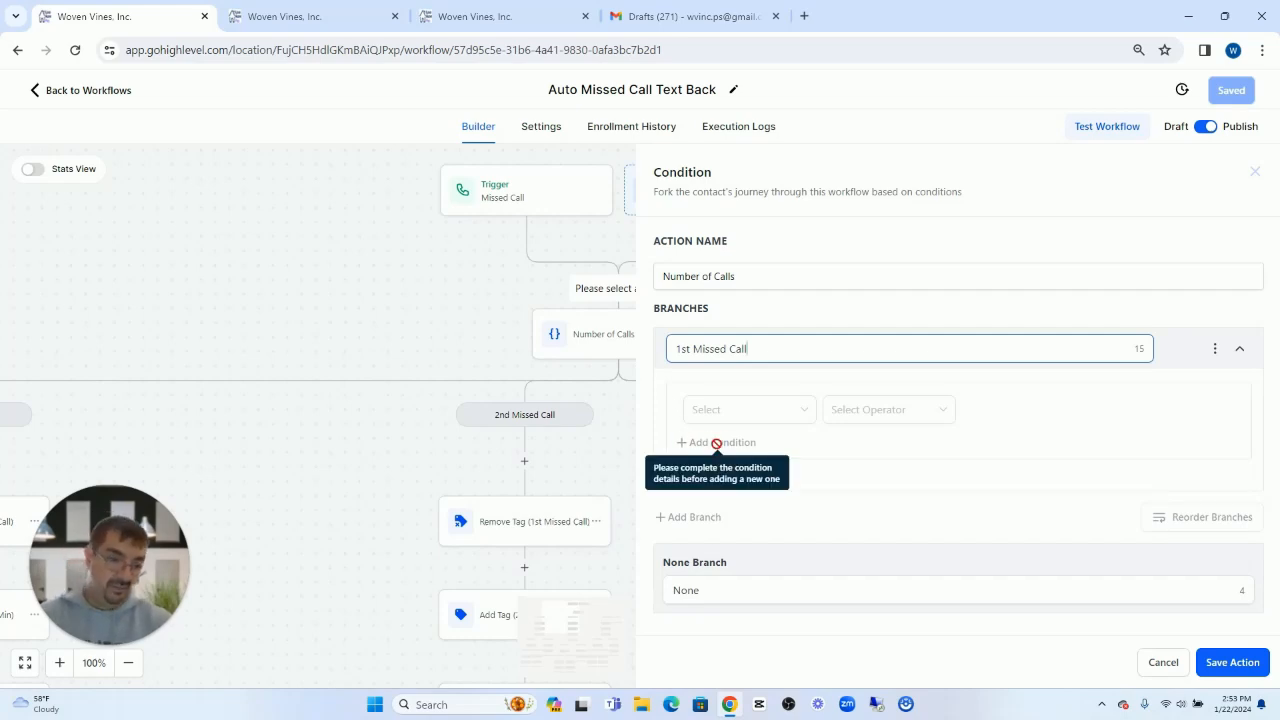
- Set the 1st Missed Call branch condition to contact tags that do not include 1st, 2nd or 3rd missed call
click(737, 418)
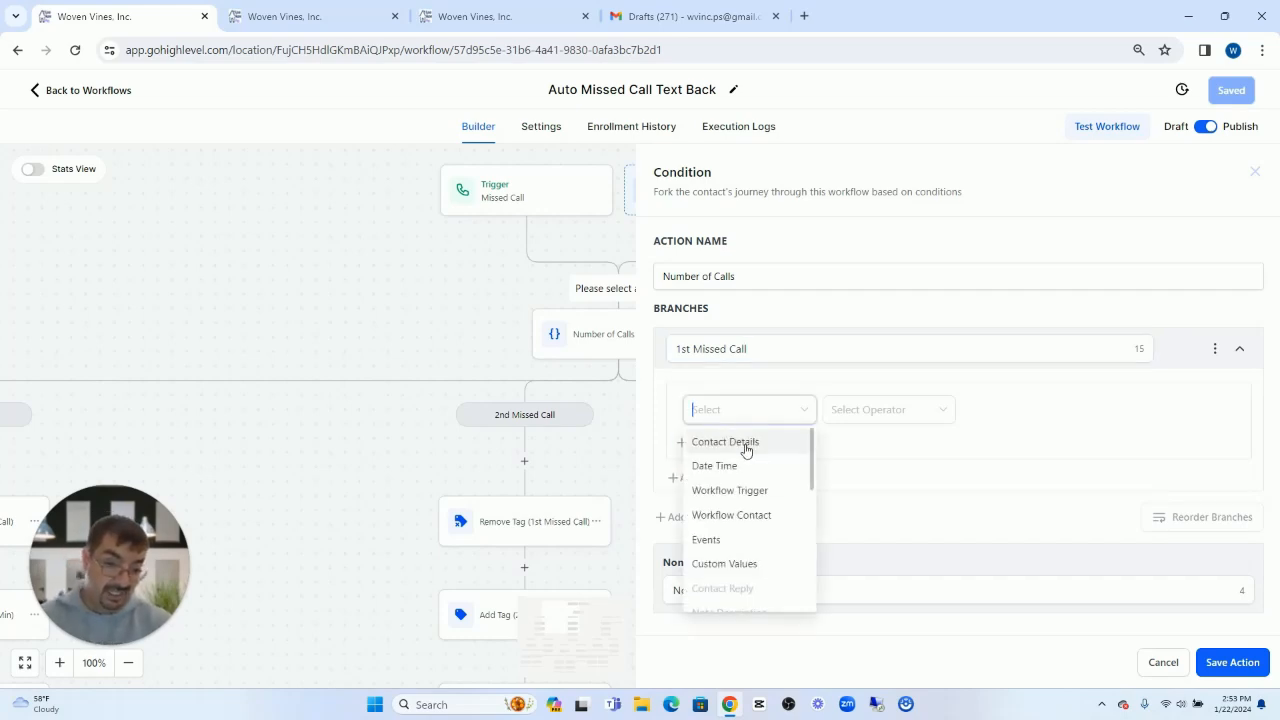
click(750, 440)
scroll(749, 515, down, 2)
scroll(749, 529, down, 3)
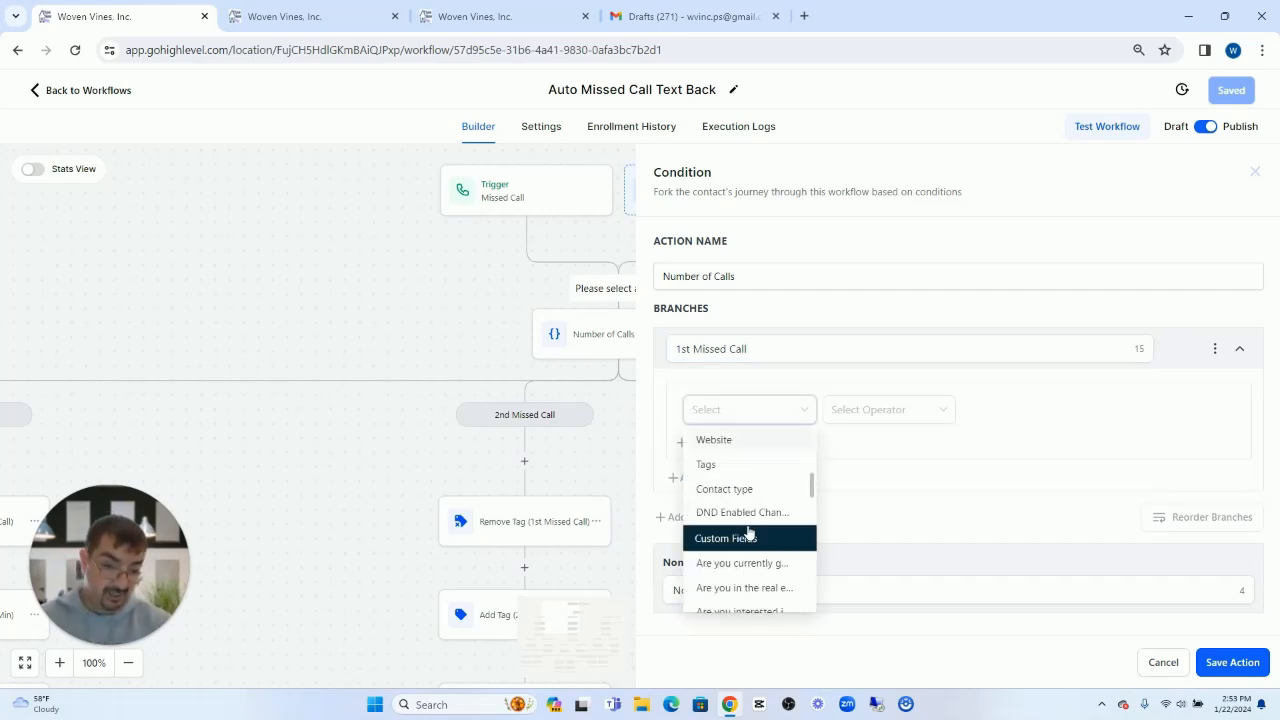
click(737, 466)
click(876, 416)
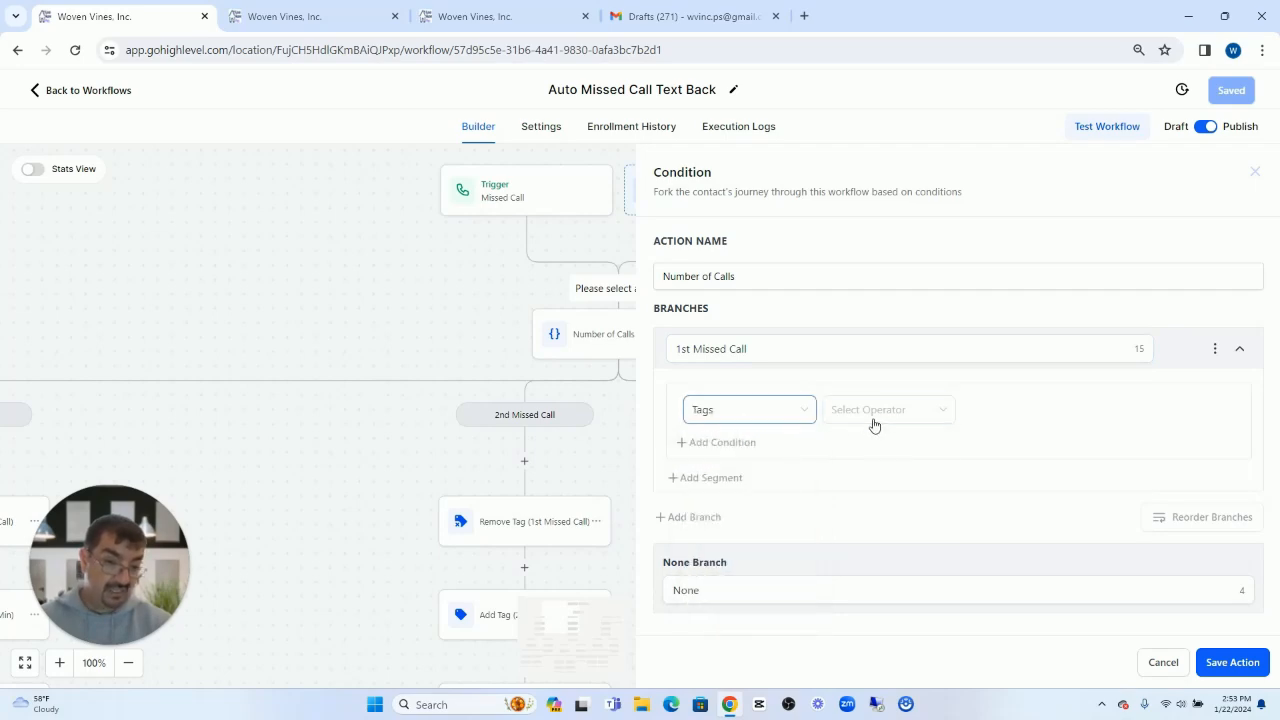
click(882, 468)
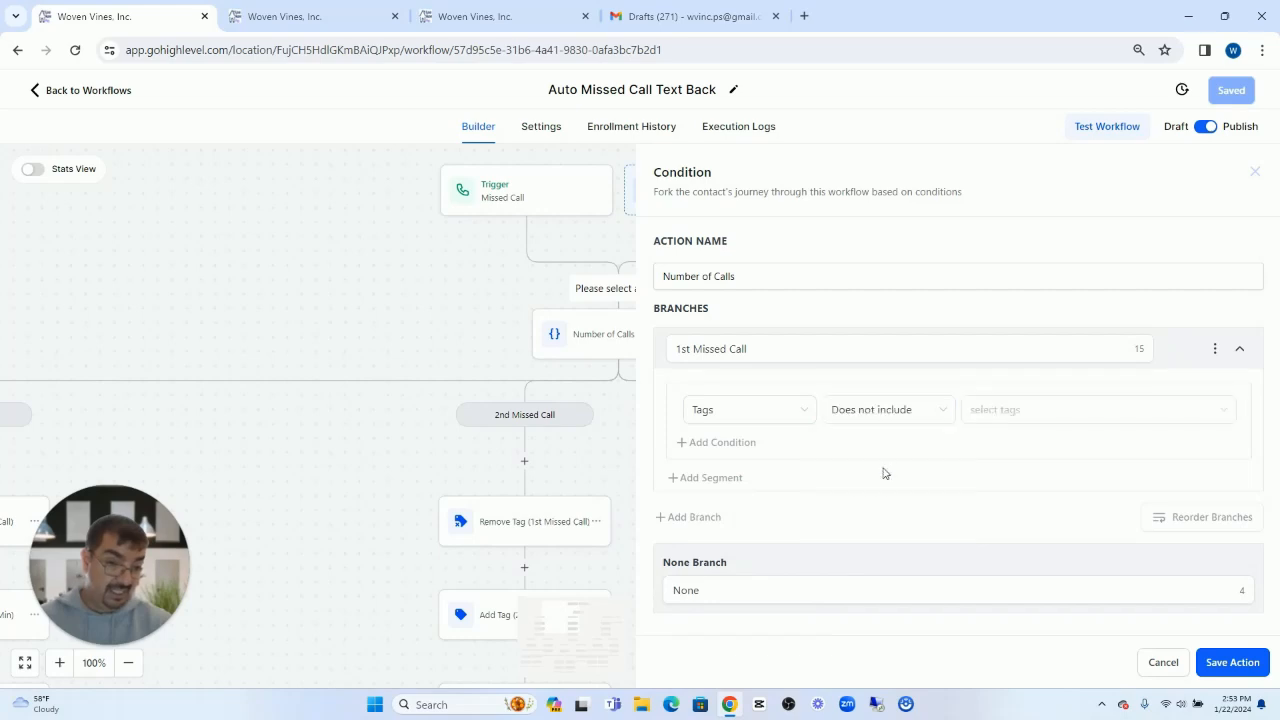
click(1028, 410)
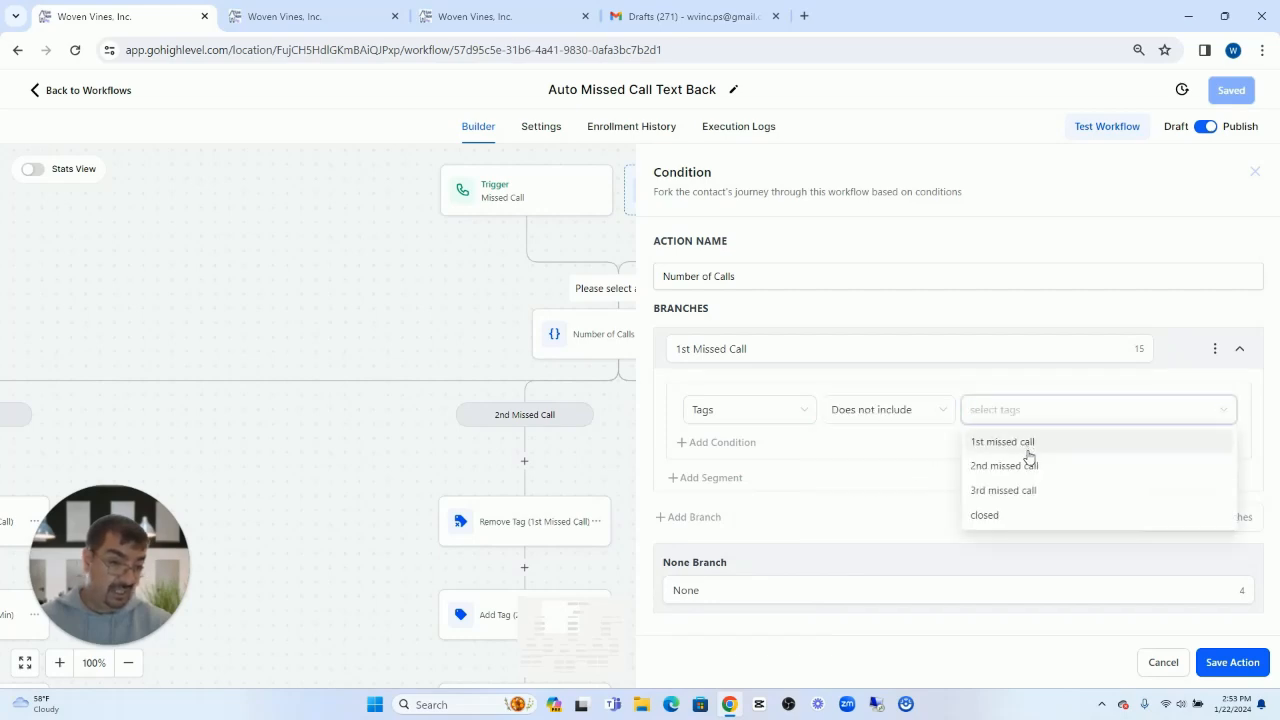
click(1030, 443)
click(1022, 466)
click(1018, 490)
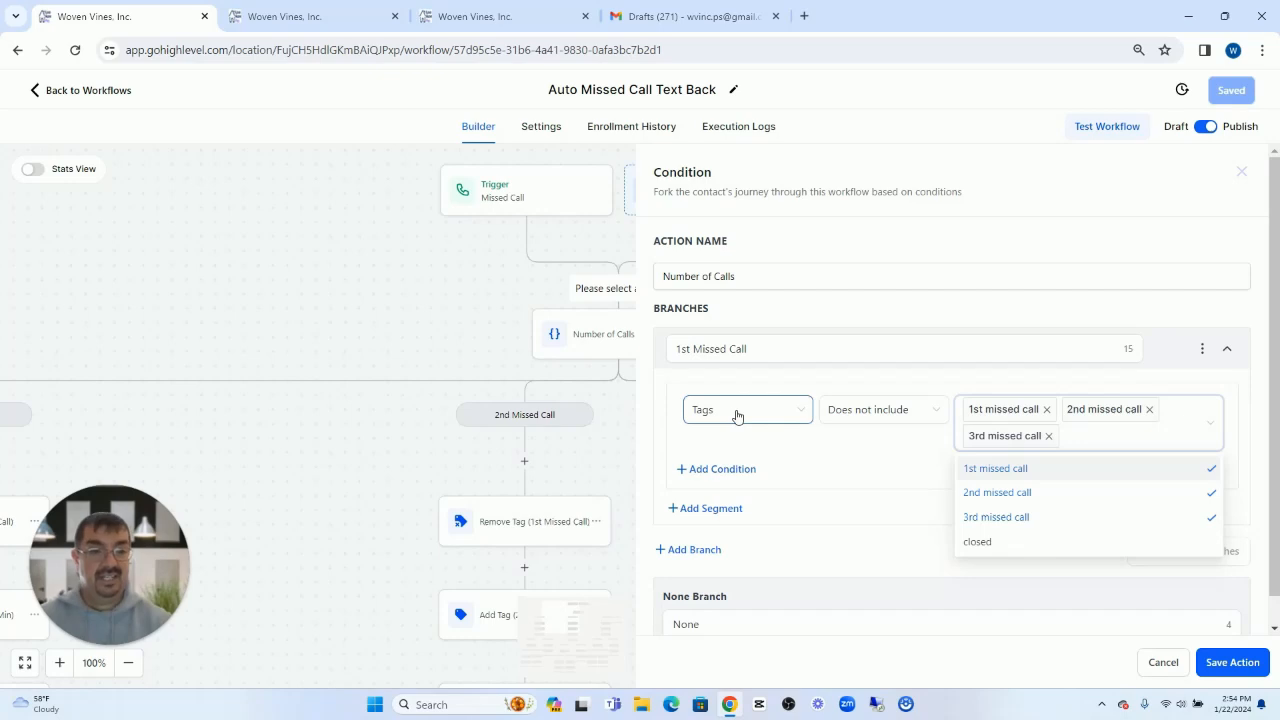
- Reset the 1st Missed Call condition by returning its field selection to all actions
click(737, 412)
scroll(749, 537, up, 5)
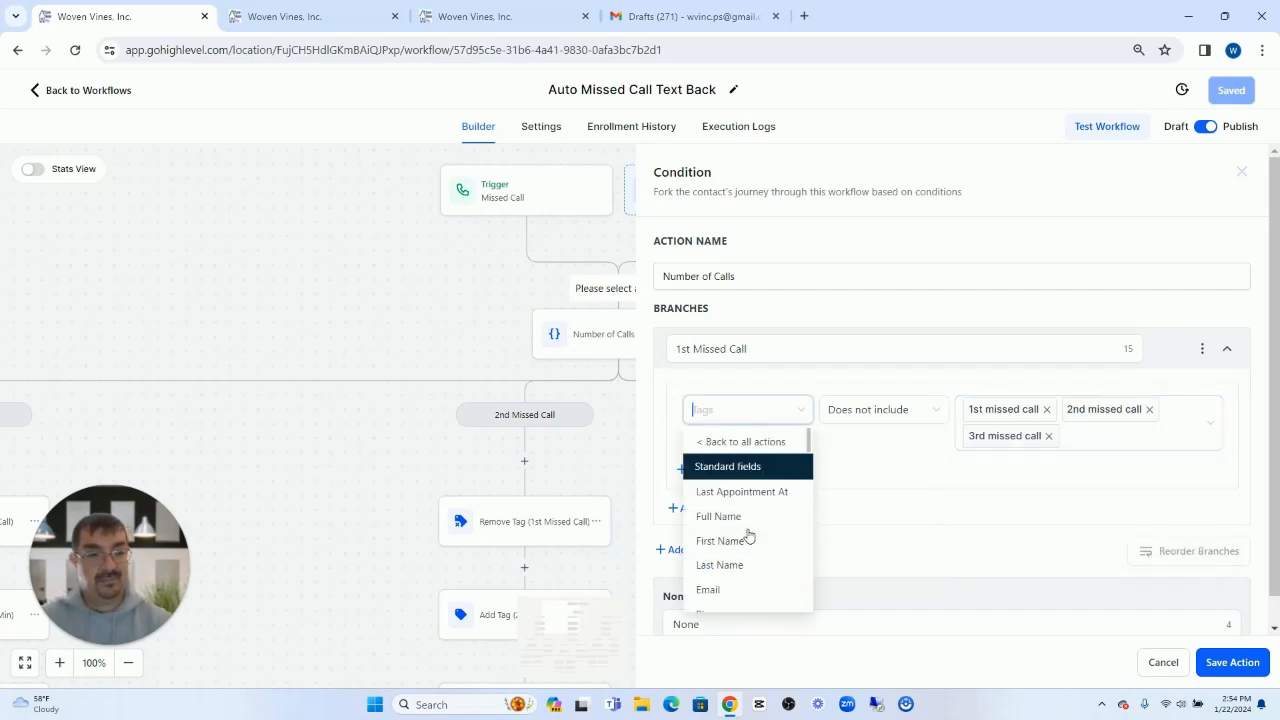
click(745, 443)
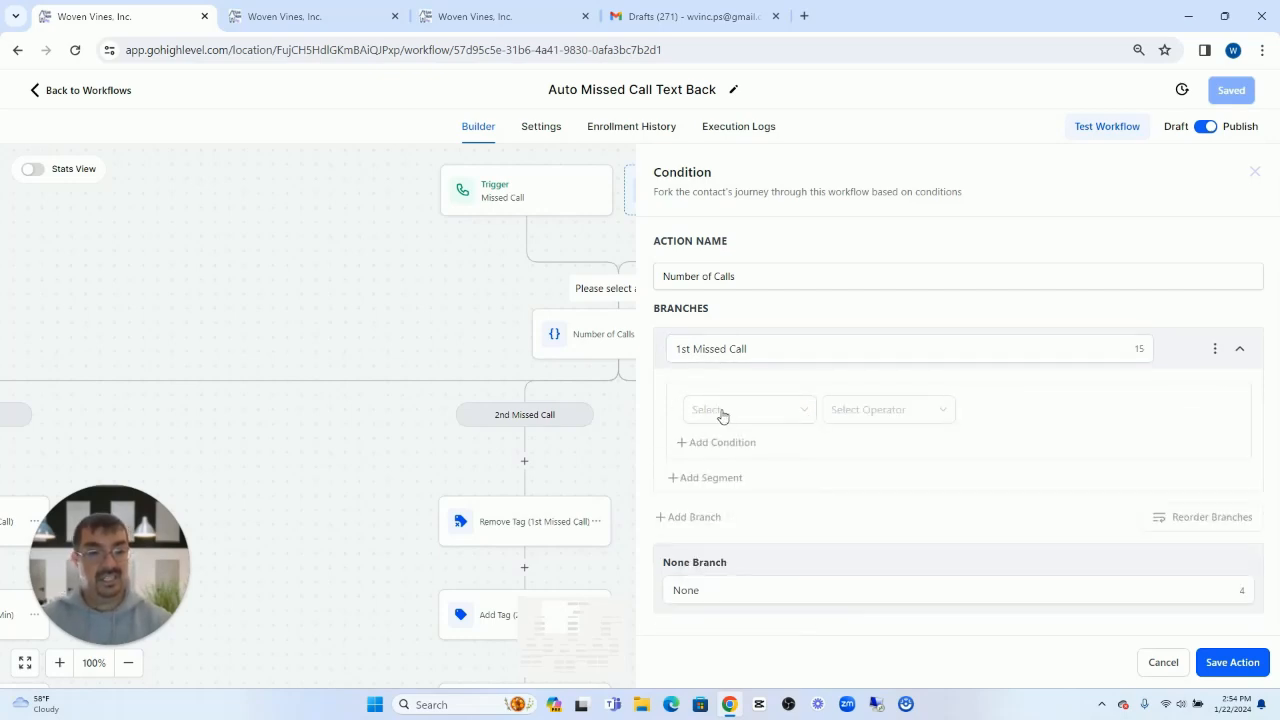
- Rebuild the emptied 1st Missed Call condition: contact Tags, Does not include, 1st missed call, 2nd missed call and 3rd missed call
click(741, 414)
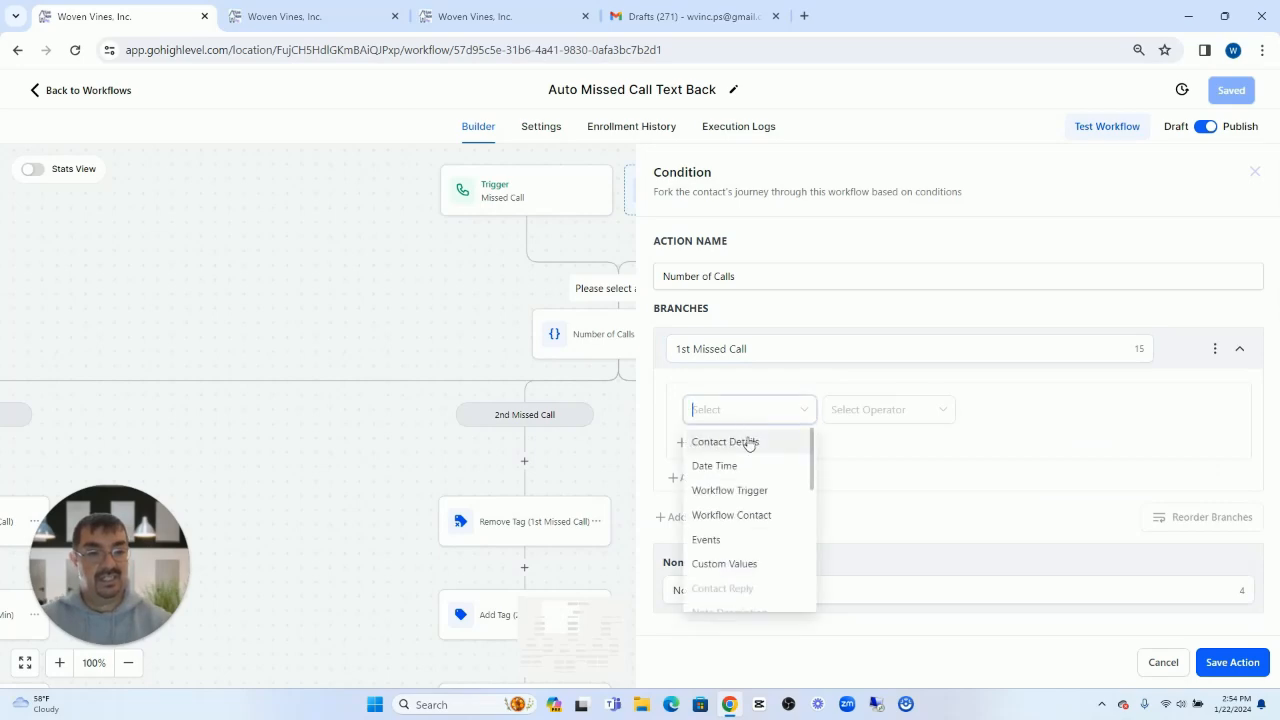
click(735, 445)
scroll(732, 535, down, 10)
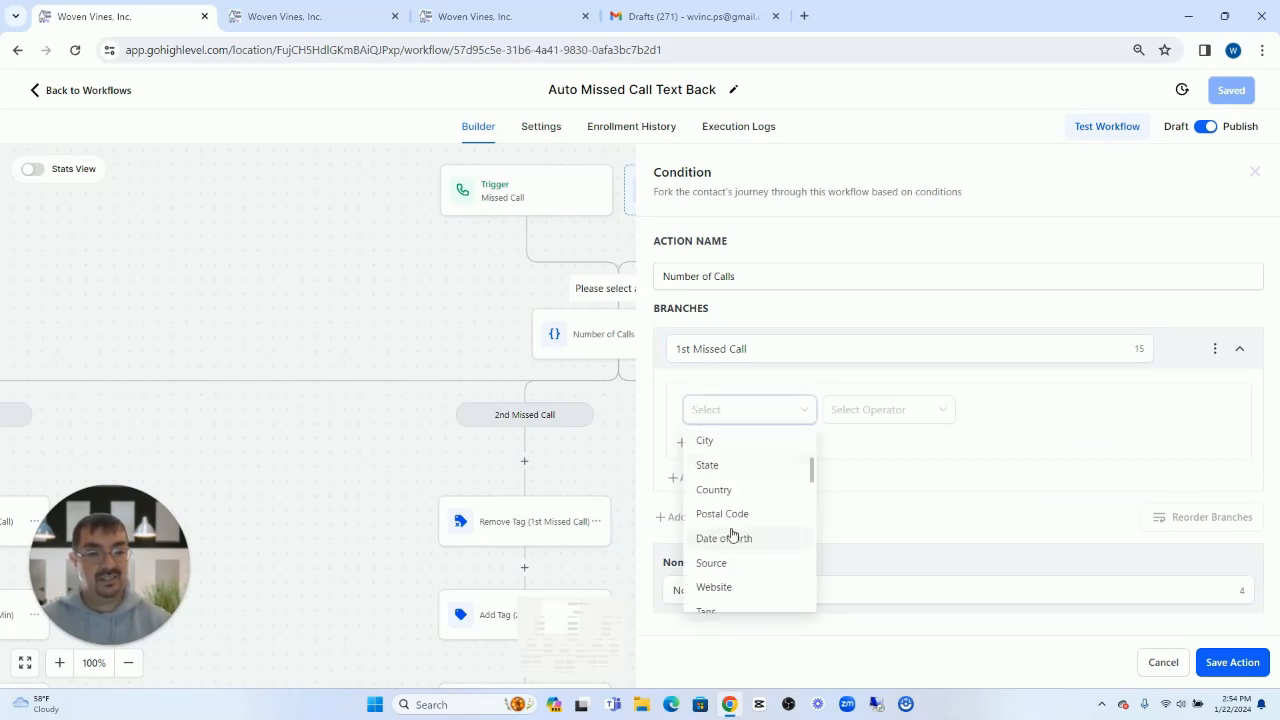
click(728, 465)
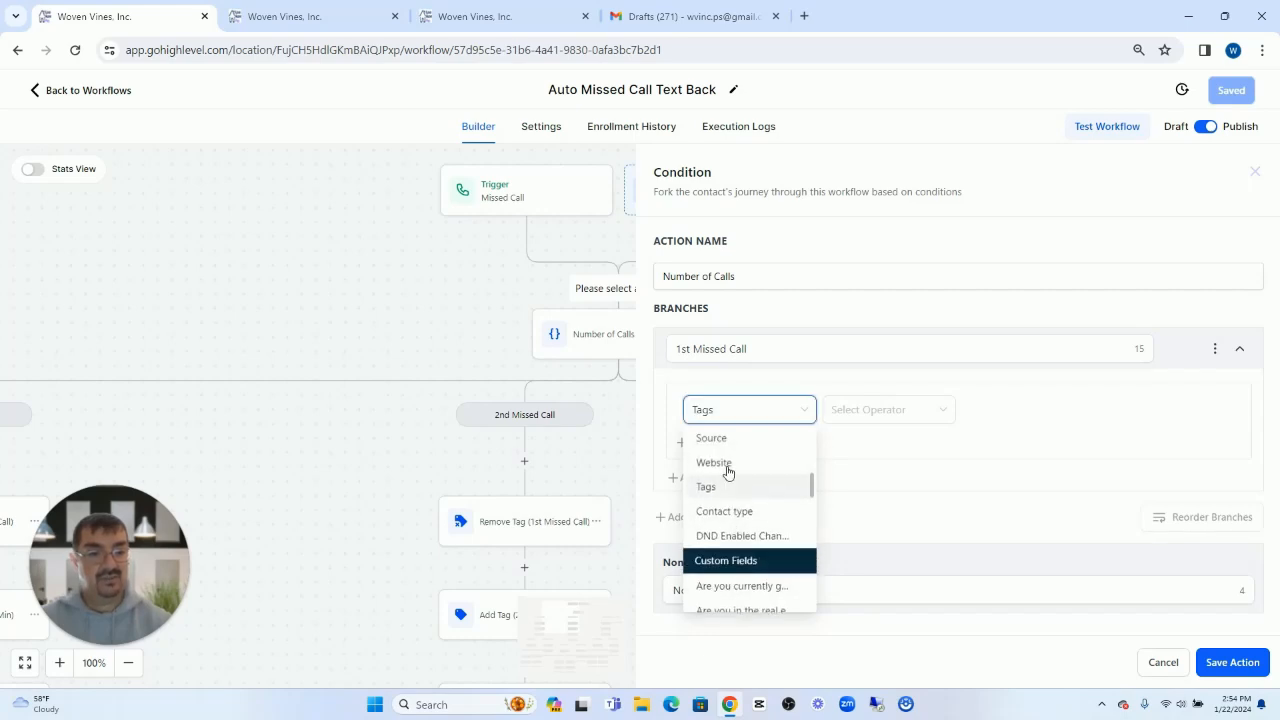
click(888, 418)
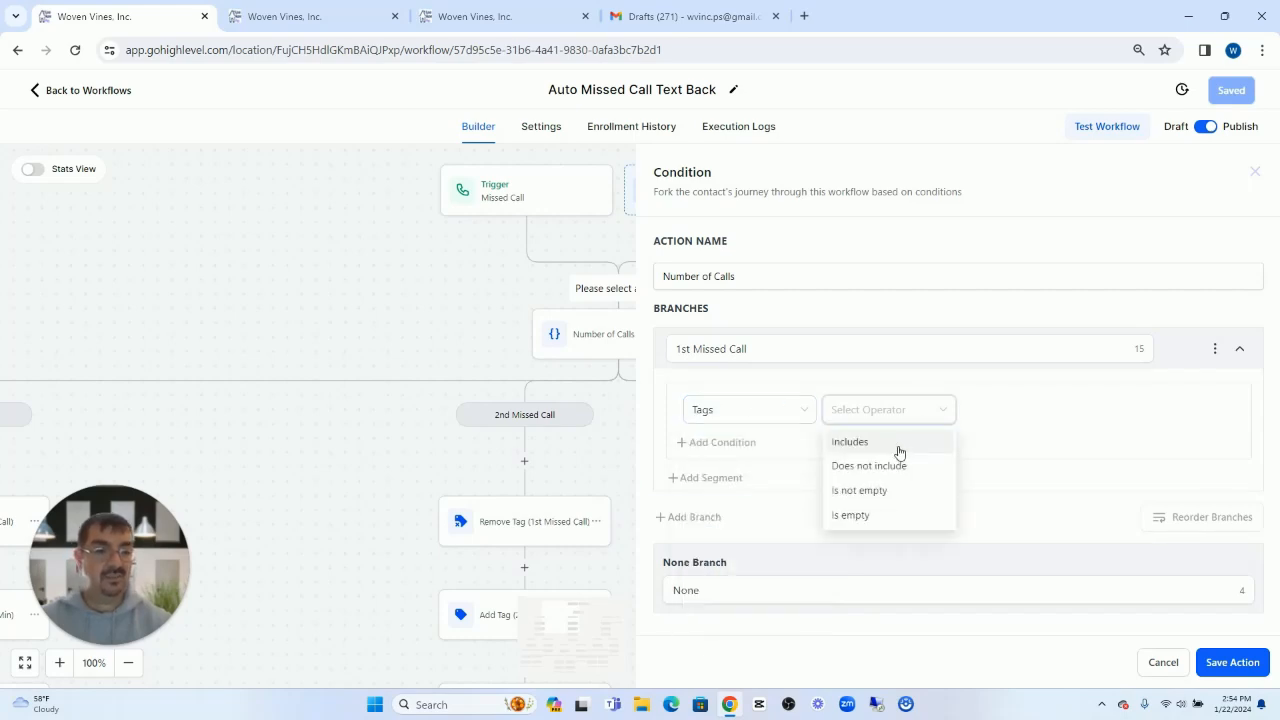
click(894, 466)
click(1020, 412)
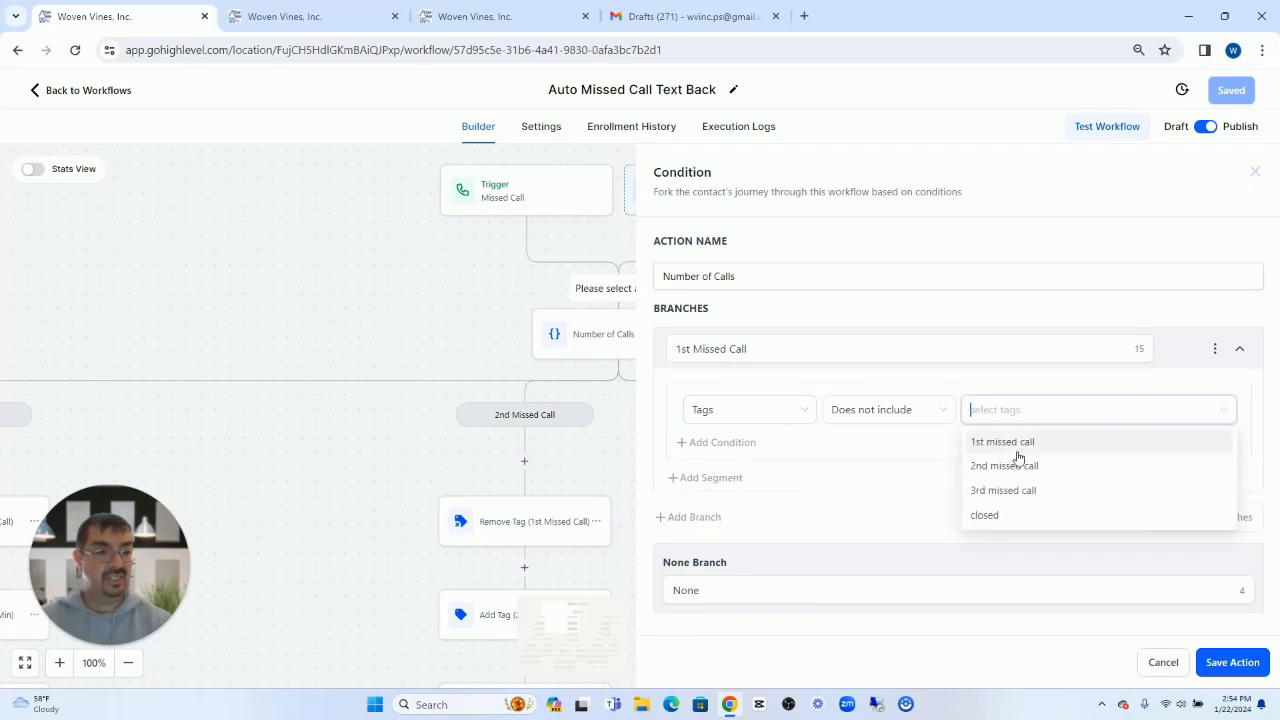
click(1005, 442)
click(1005, 466)
click(1003, 490)
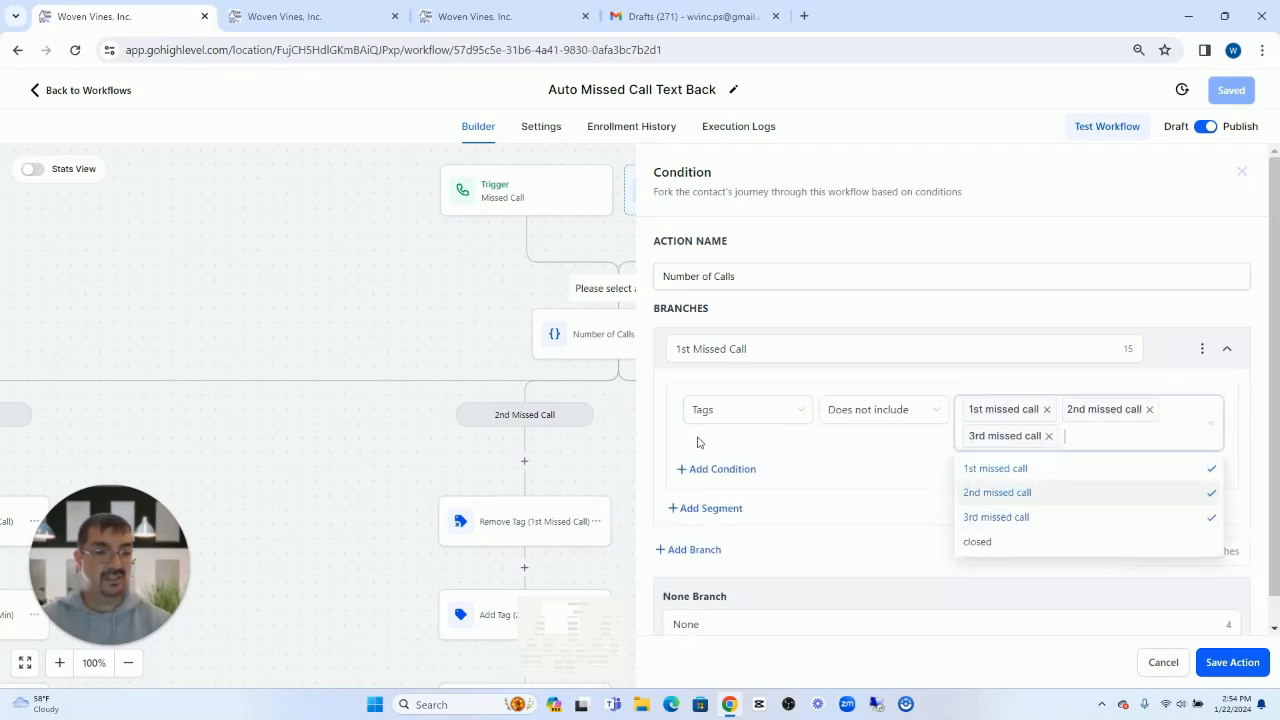
click(672, 436)
- Add a second branch to the Number of Calls condition and name it "2nd Missed Call"
scroll(680, 462, down, 1)
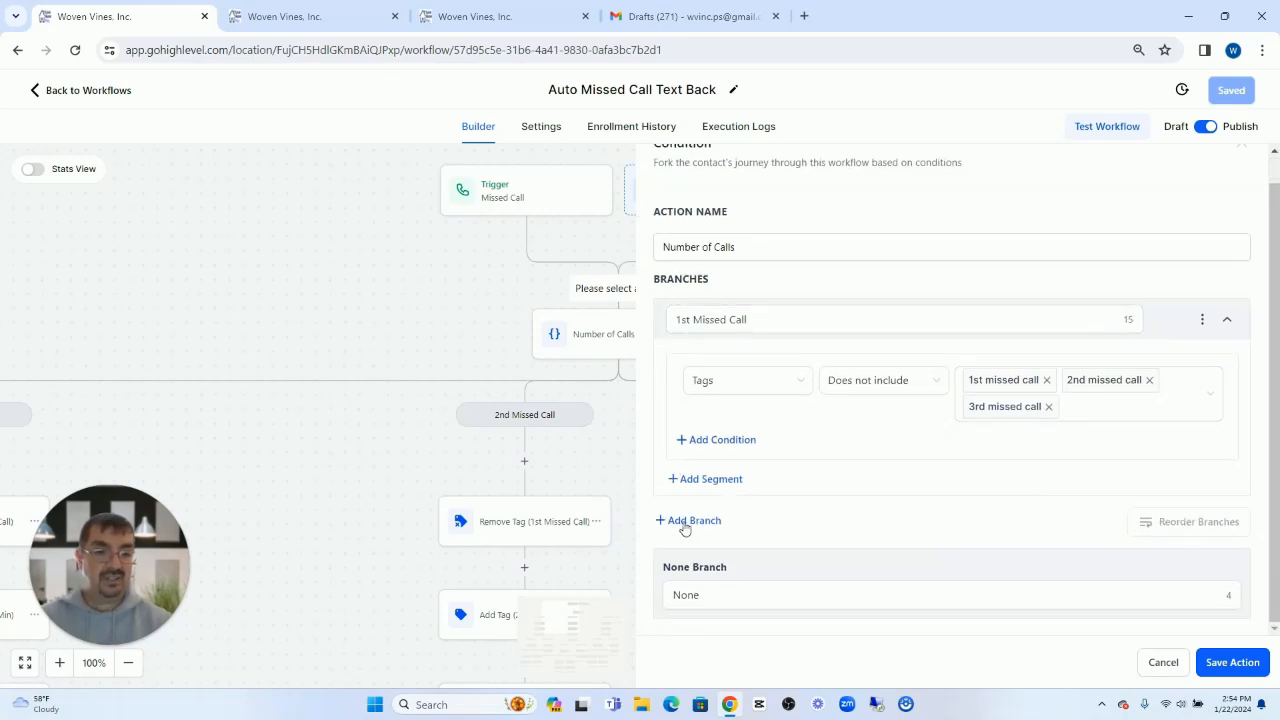
click(685, 522)
scroll(737, 526, down, 3)
drag(714, 354, 676, 353)
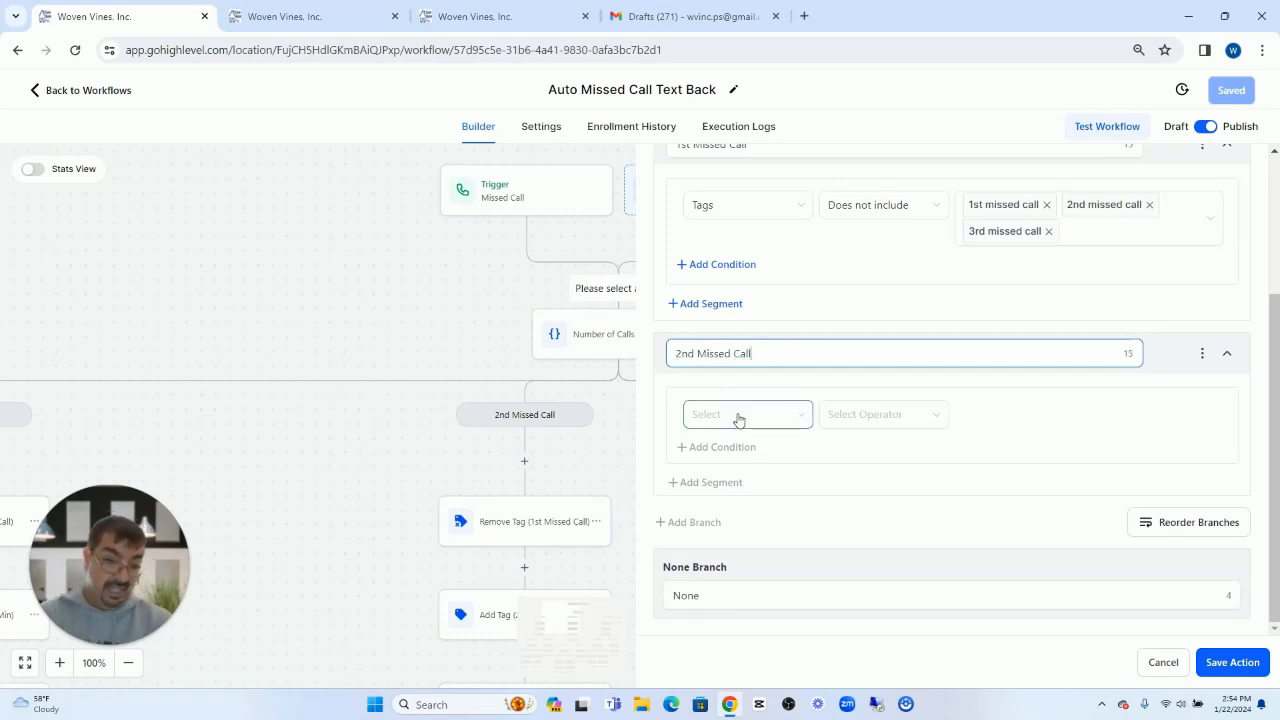
- Set the 2nd Missed Call branch condition to contact Tags, Includes, 1st missed call
click(734, 414)
click(740, 447)
scroll(748, 490, down, 5)
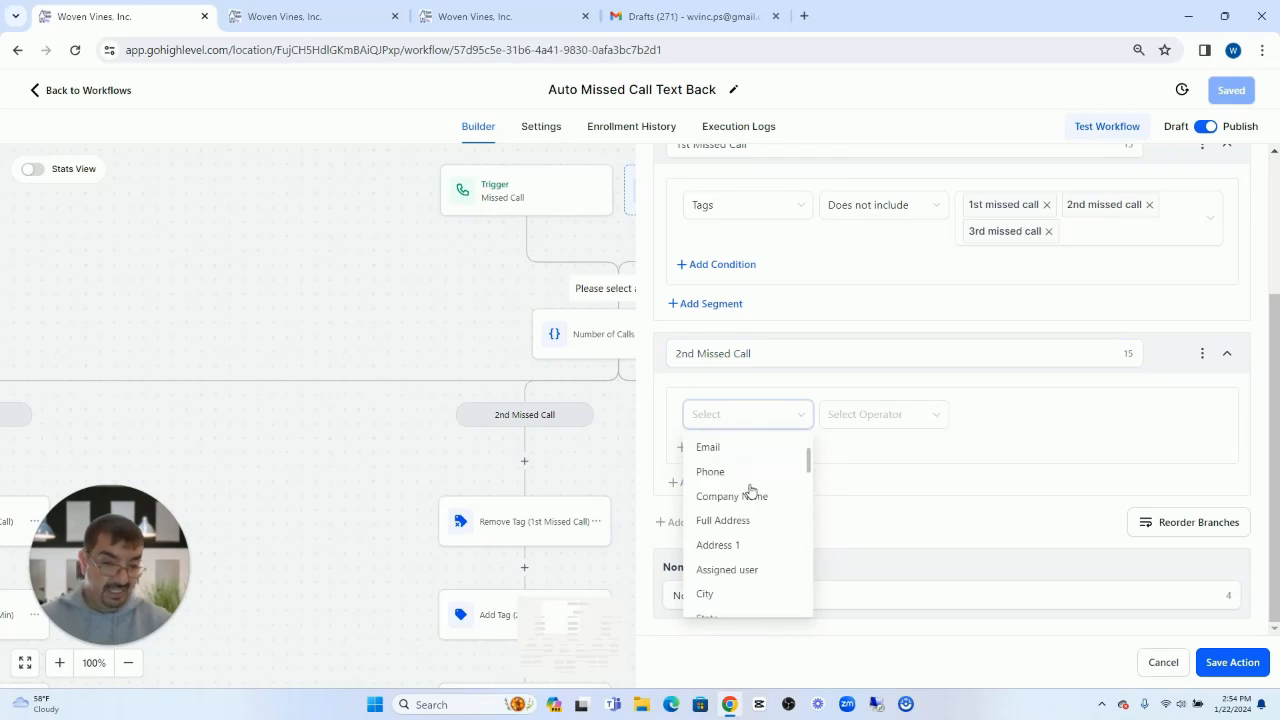
click(724, 545)
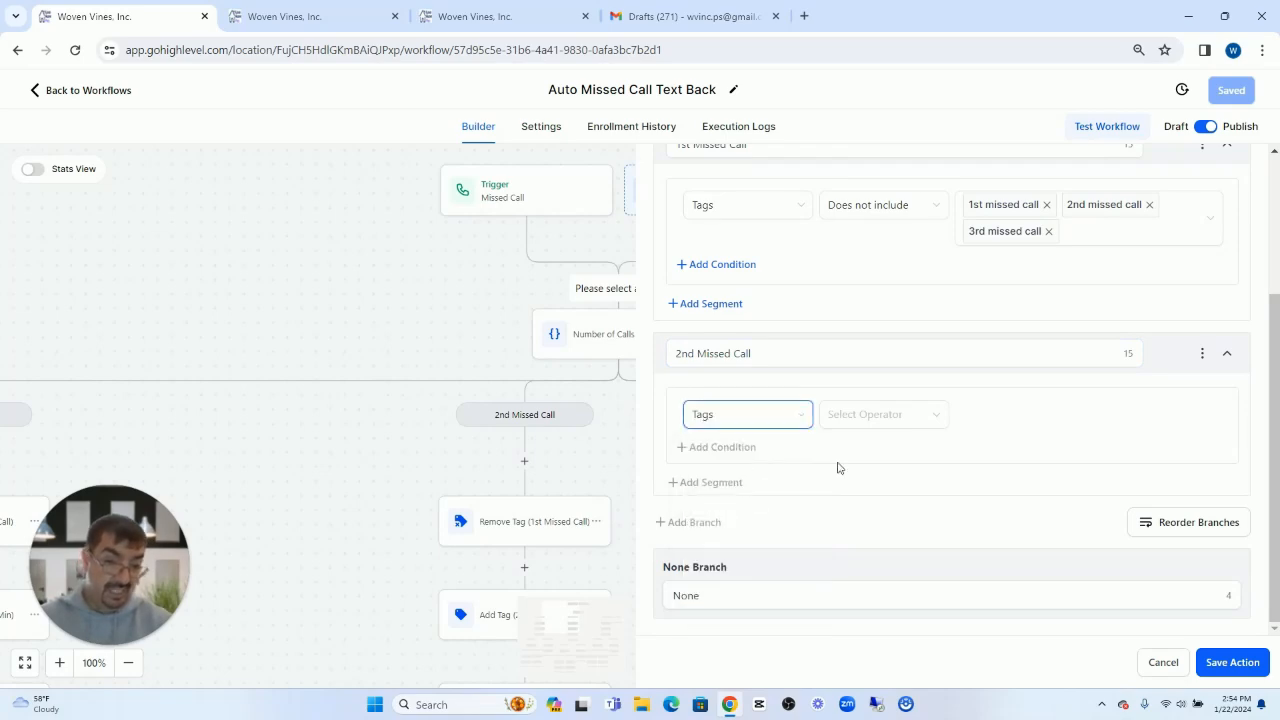
click(882, 418)
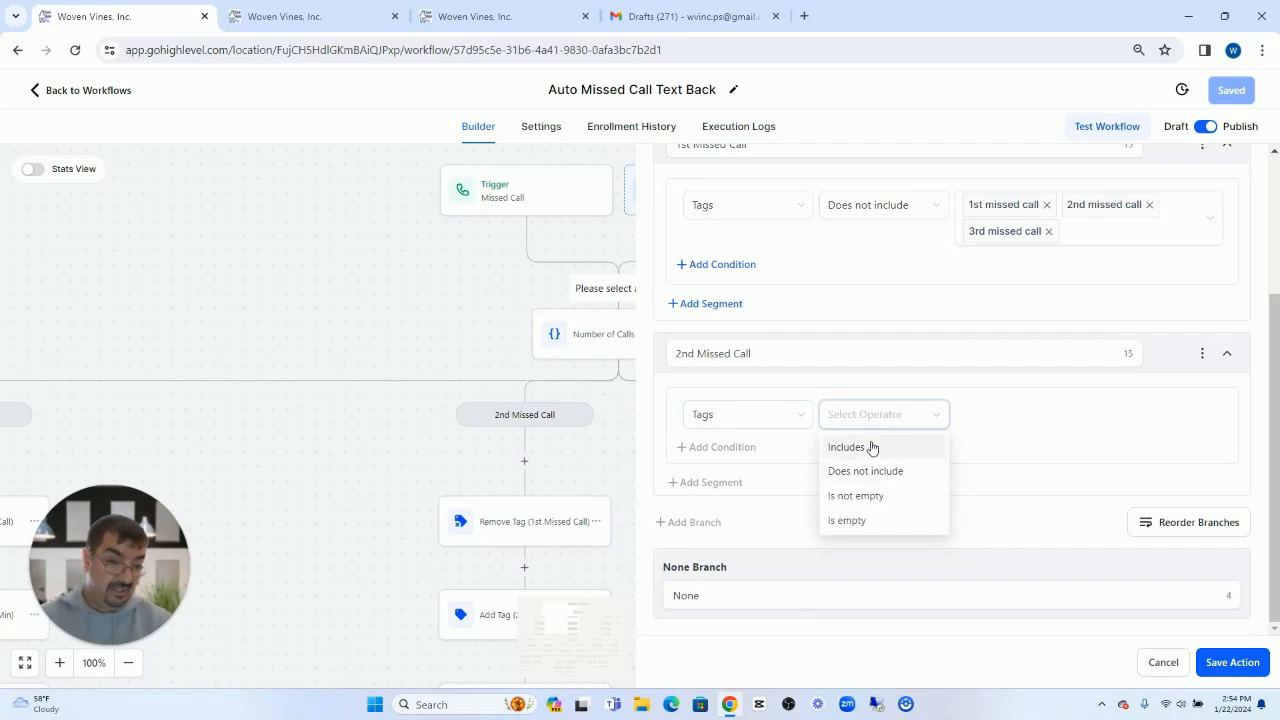
click(871, 447)
click(1006, 420)
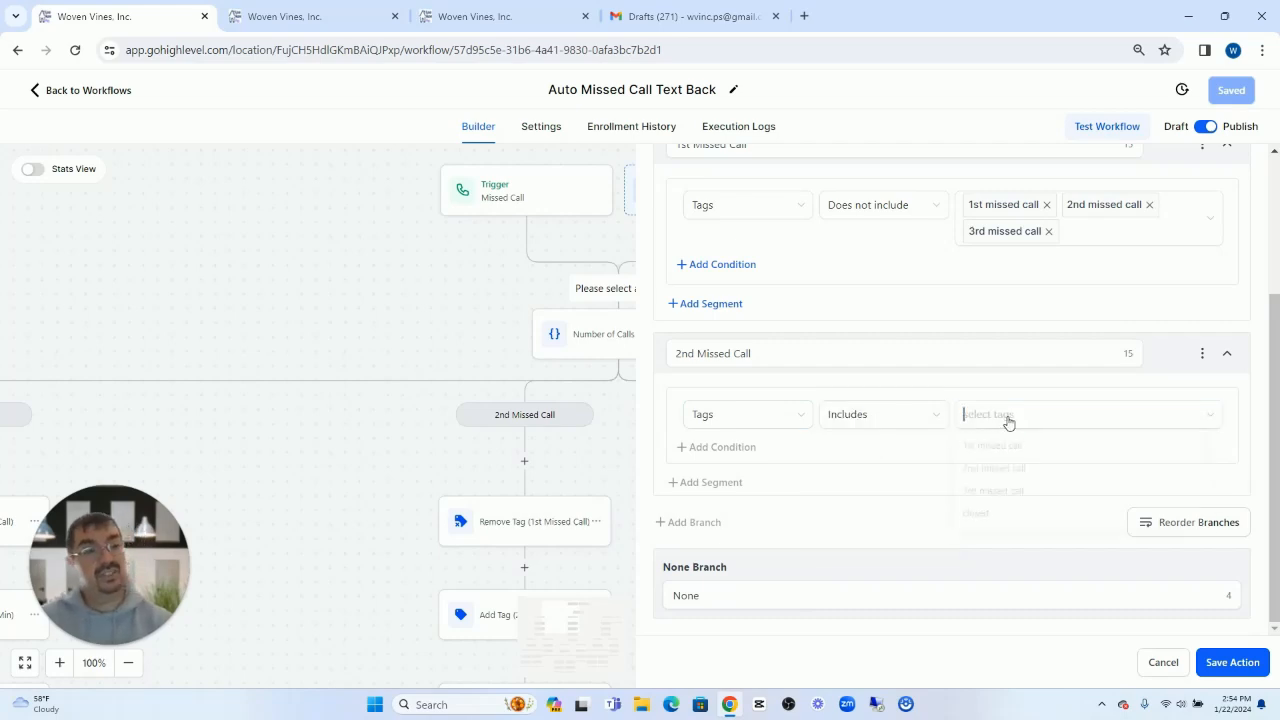
click(1000, 448)
click(668, 446)
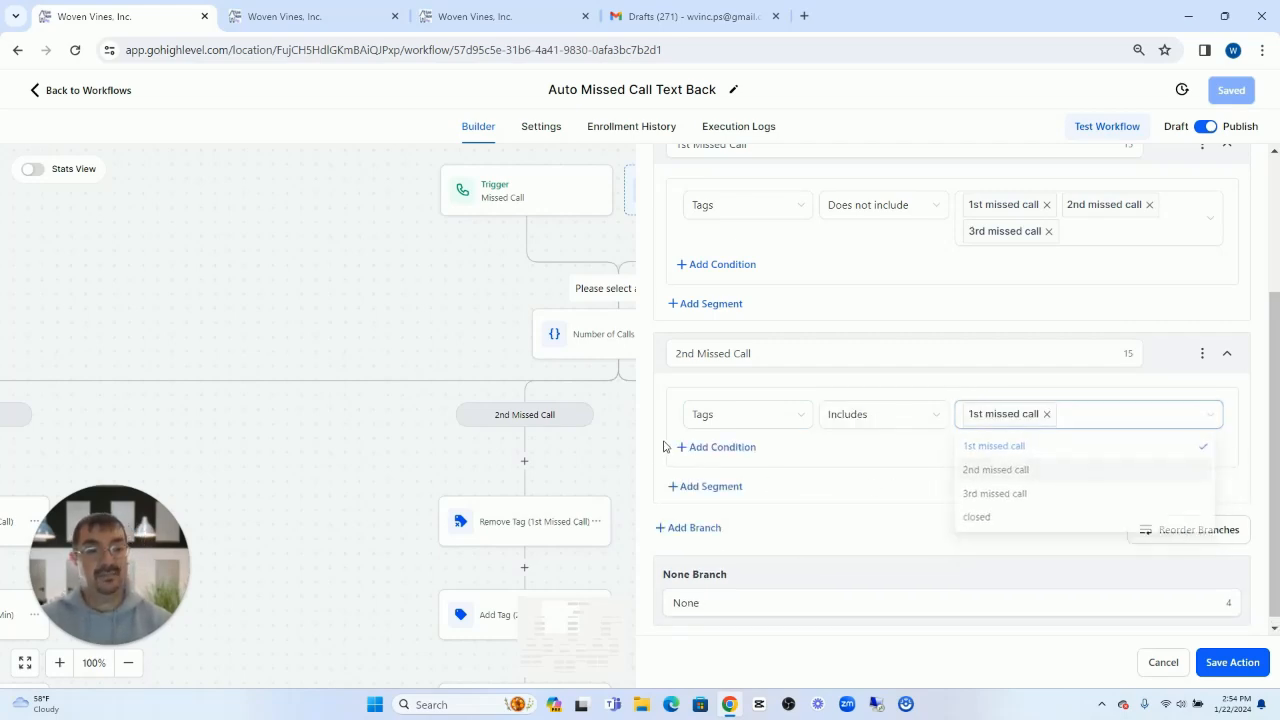
- Add a third branch to the Number of Calls condition and name it "3rd Missed Call"
scroll(825, 420, up, 3)
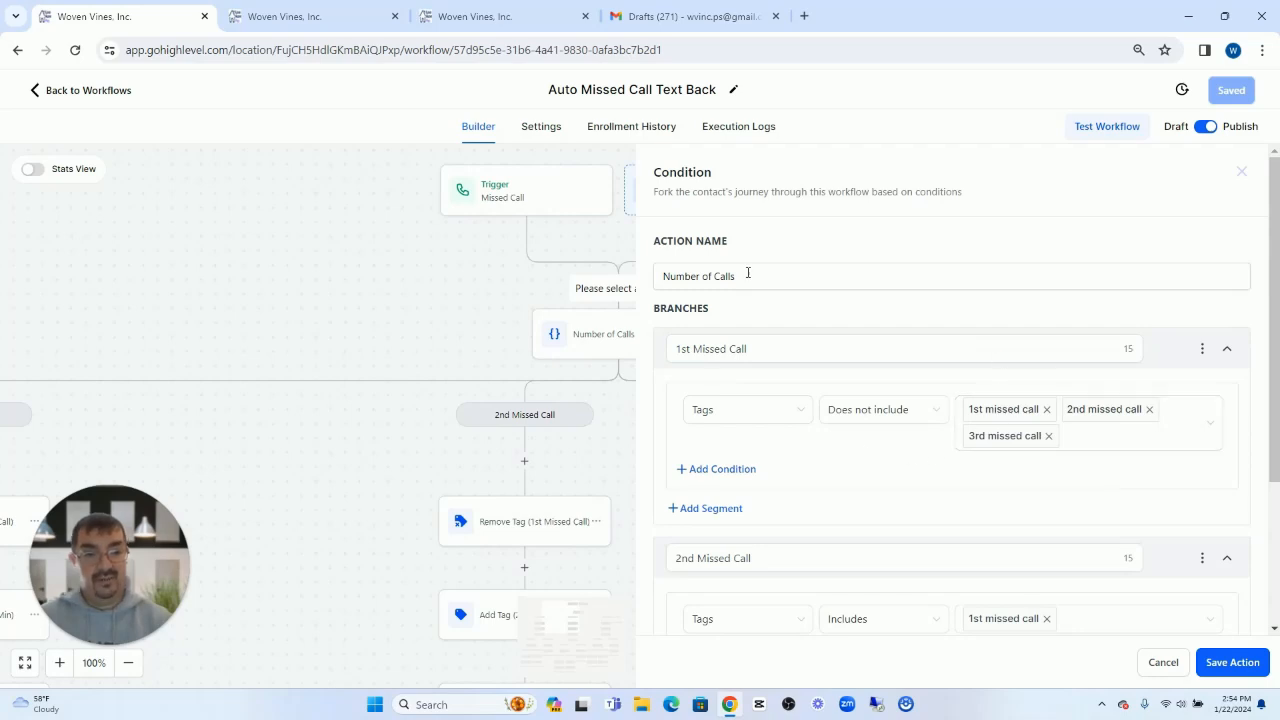
scroll(830, 440, down, 3)
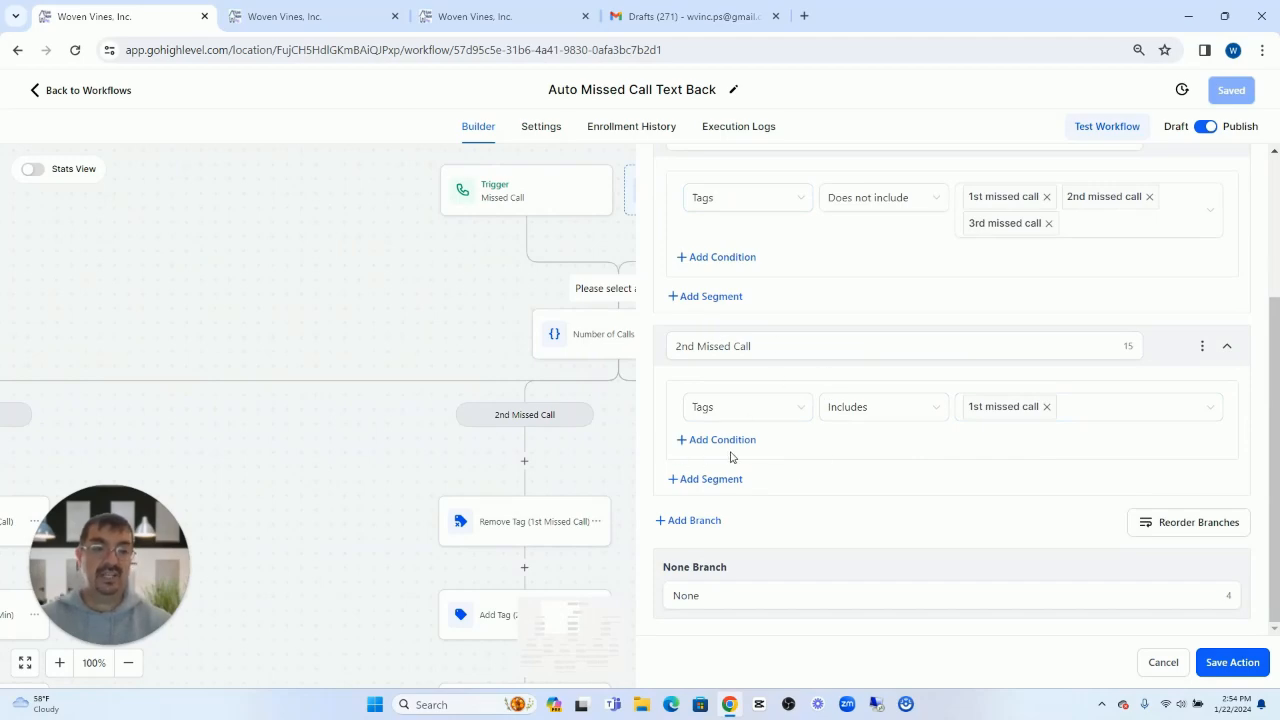
scroll(777, 423, up, 3)
scroll(795, 460, down, 3)
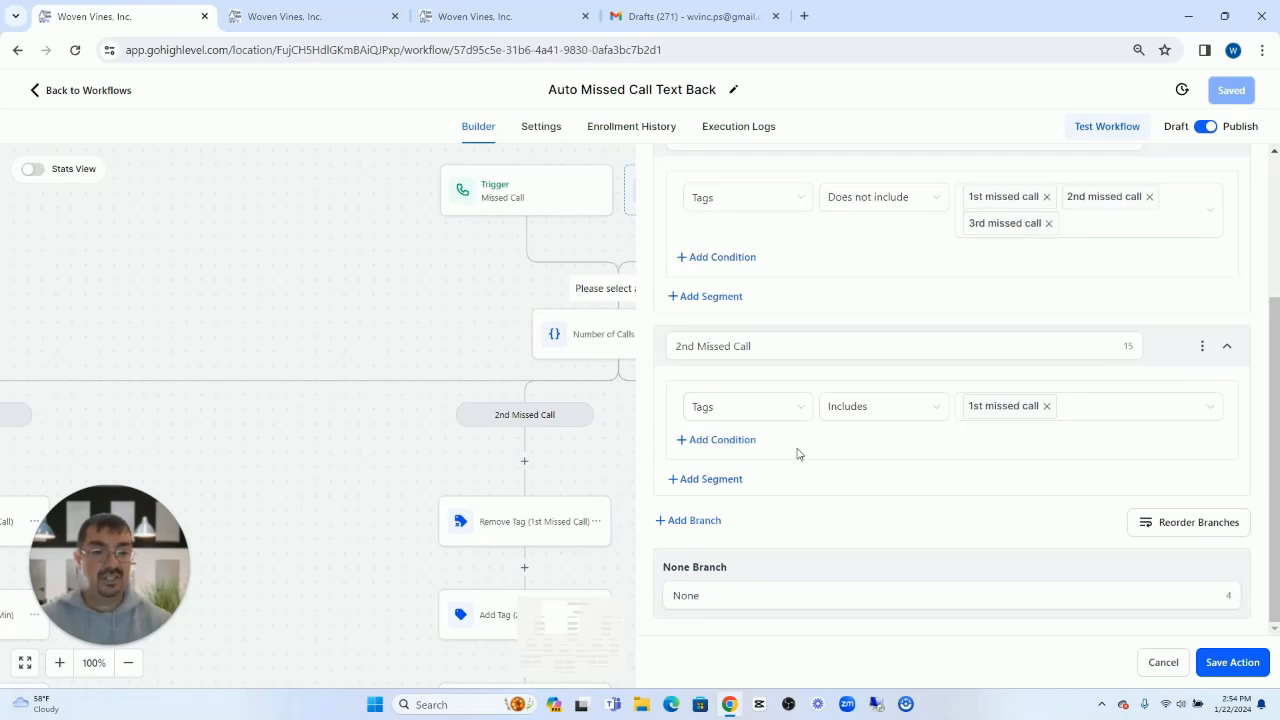
click(687, 522)
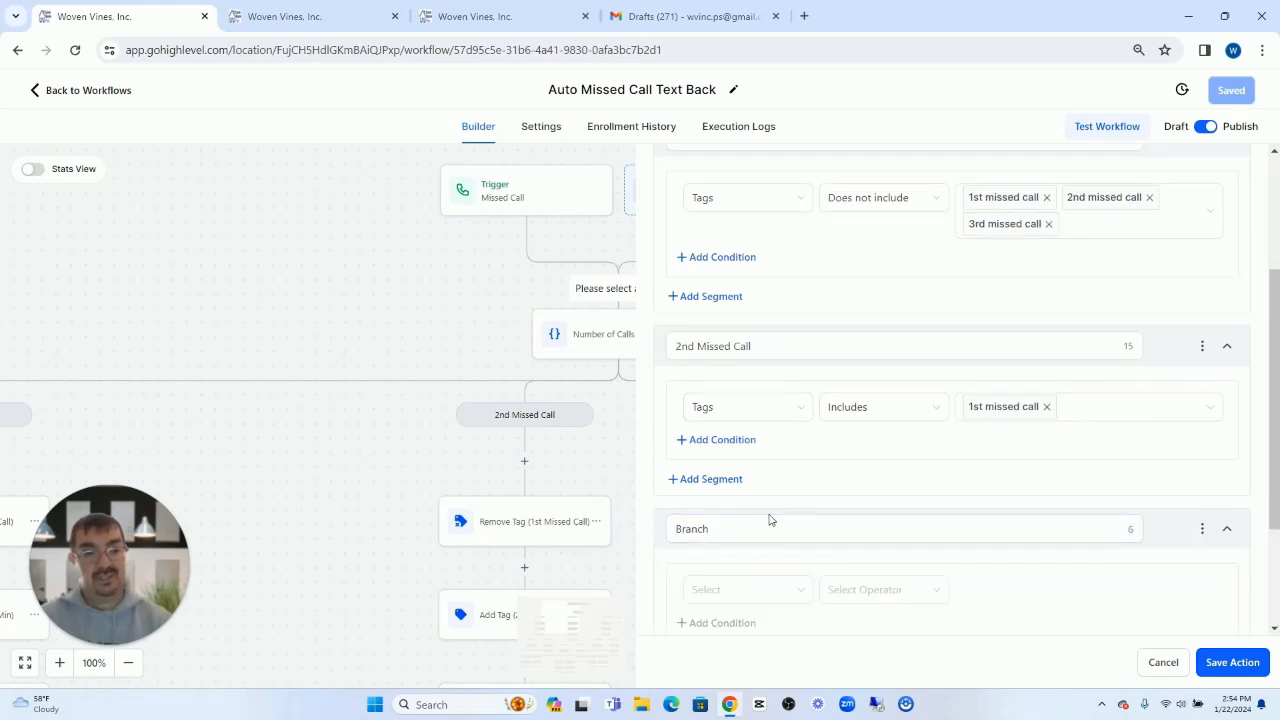
scroll(763, 512, down, 1)
double_click(748, 451)
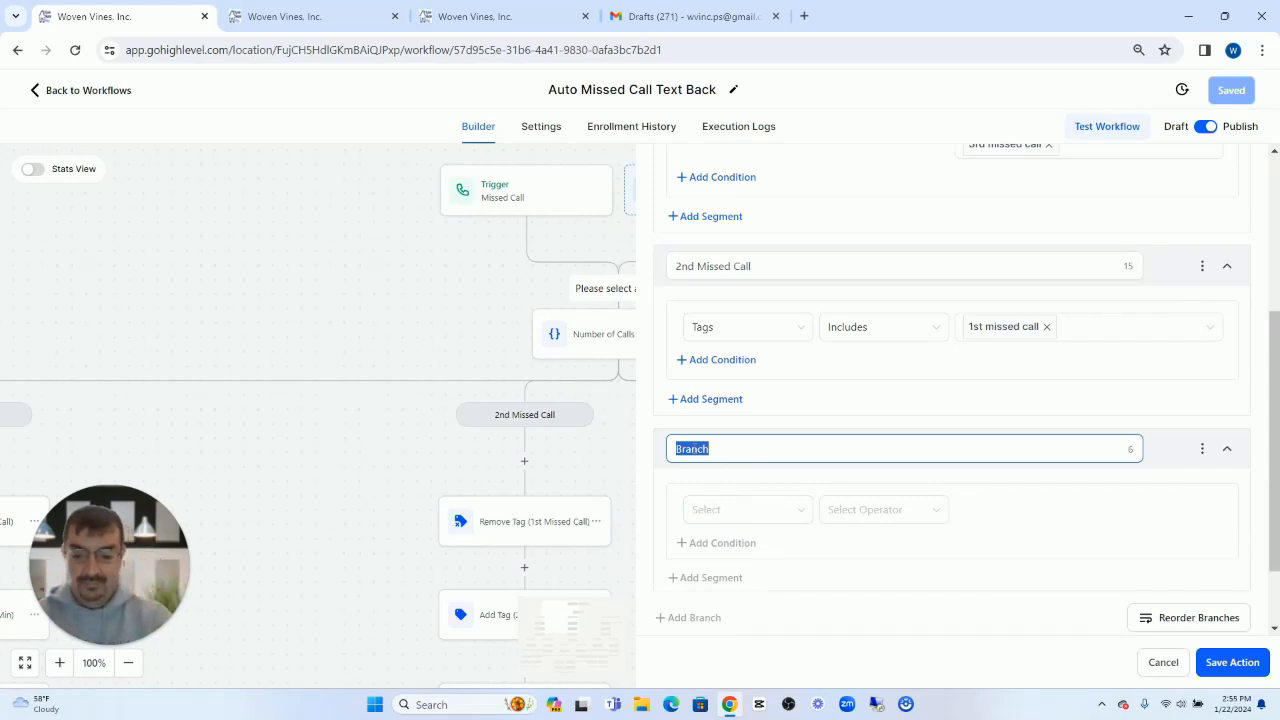
text(3rd Missed Call)
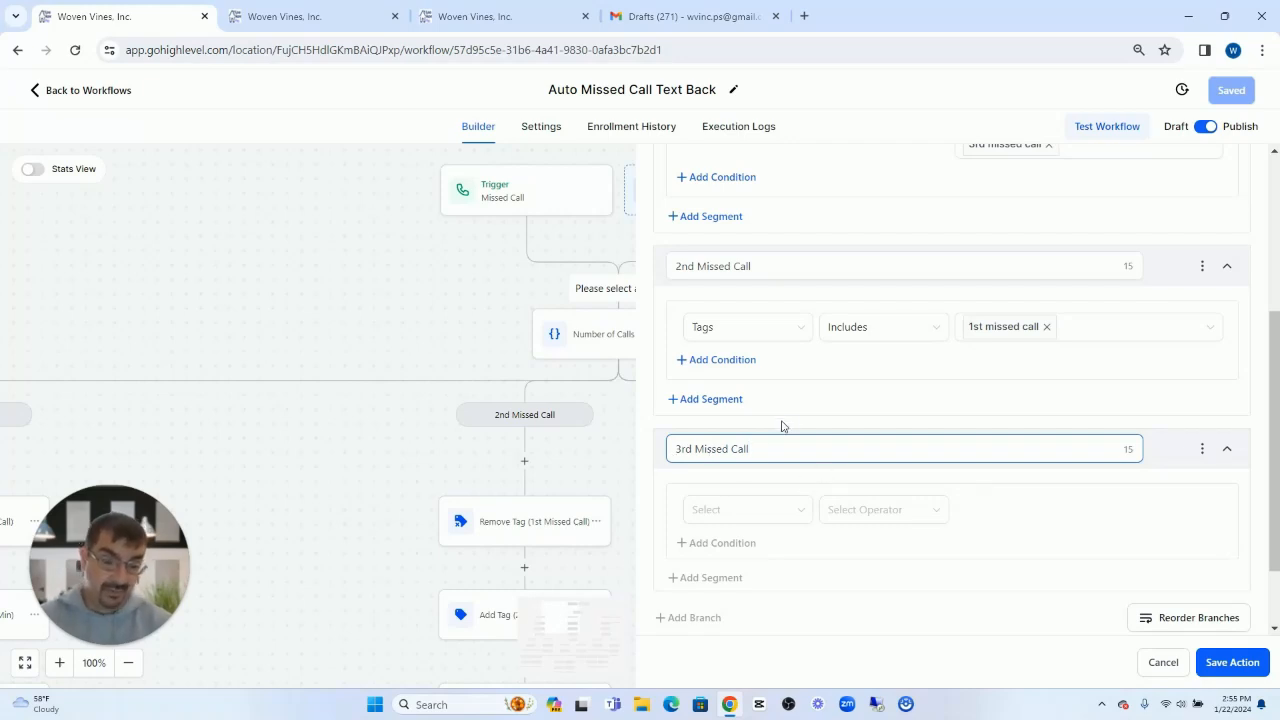
- Set the 3rd Missed Call branch condition to contact Tags, Includes, 2nd missed call
scroll(763, 394, down, 1)
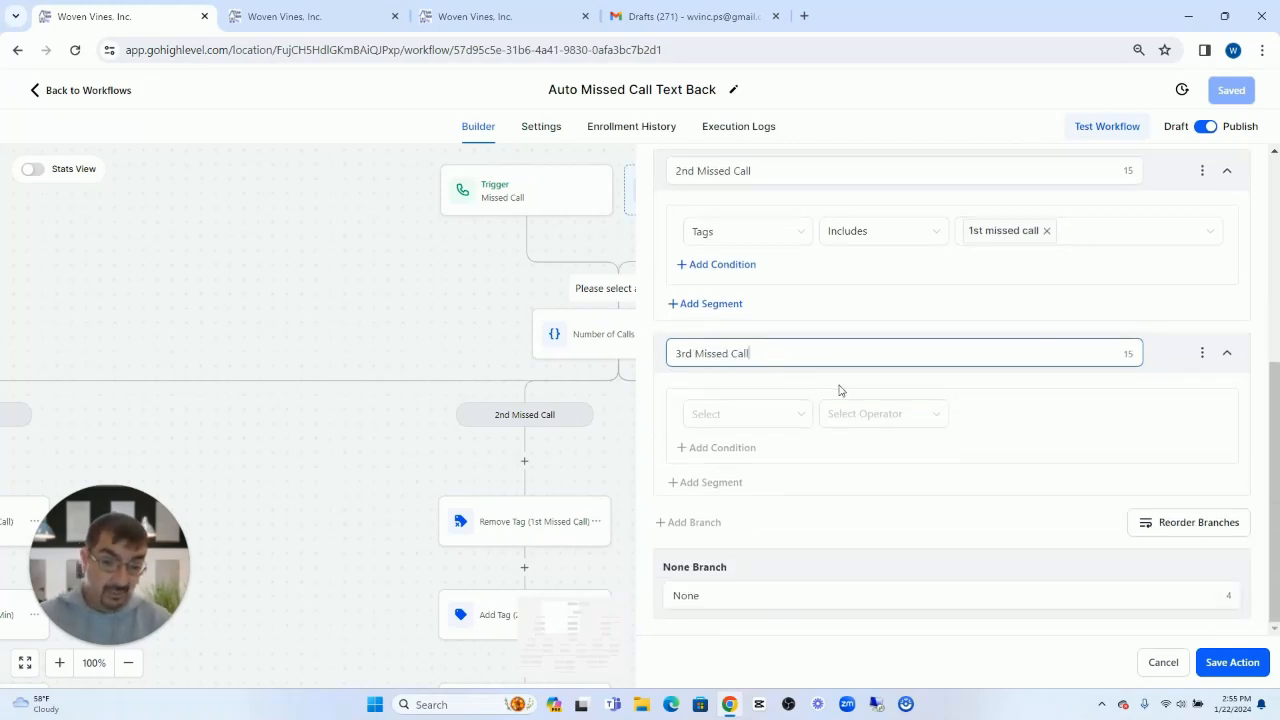
click(767, 418)
click(760, 450)
scroll(754, 500, down, 3)
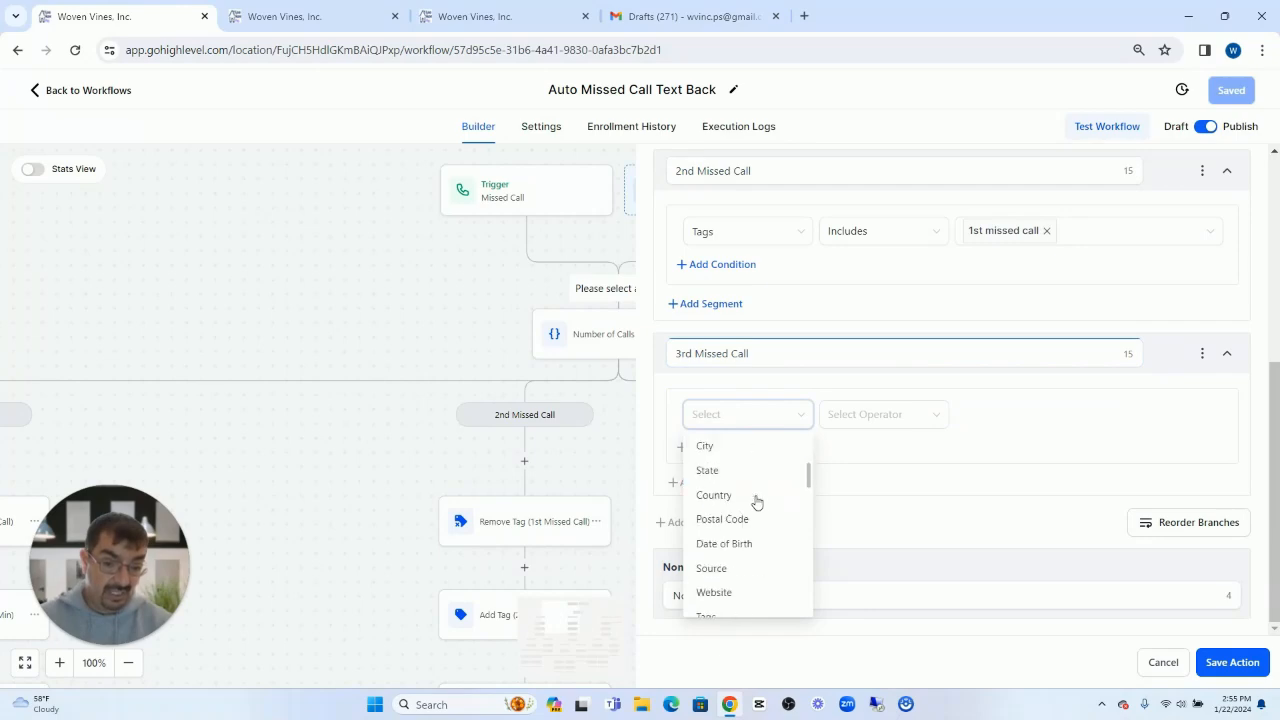
scroll(758, 550, down, 1)
click(730, 544)
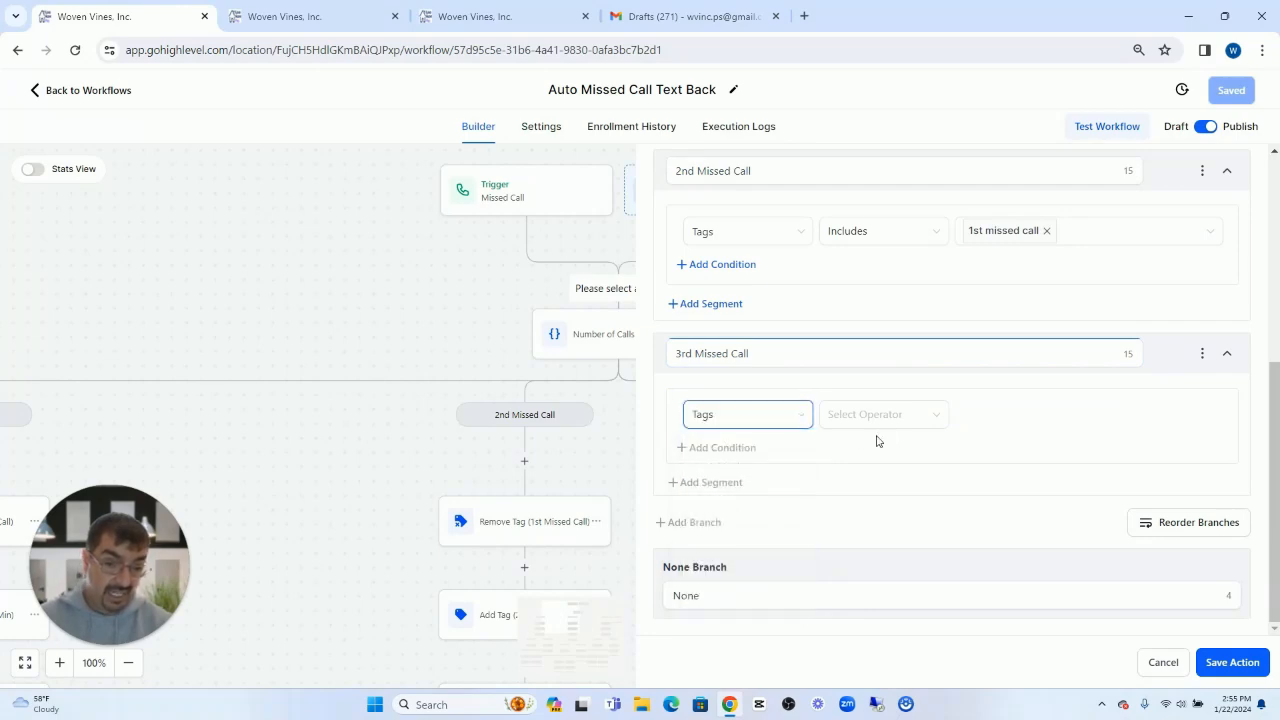
click(880, 416)
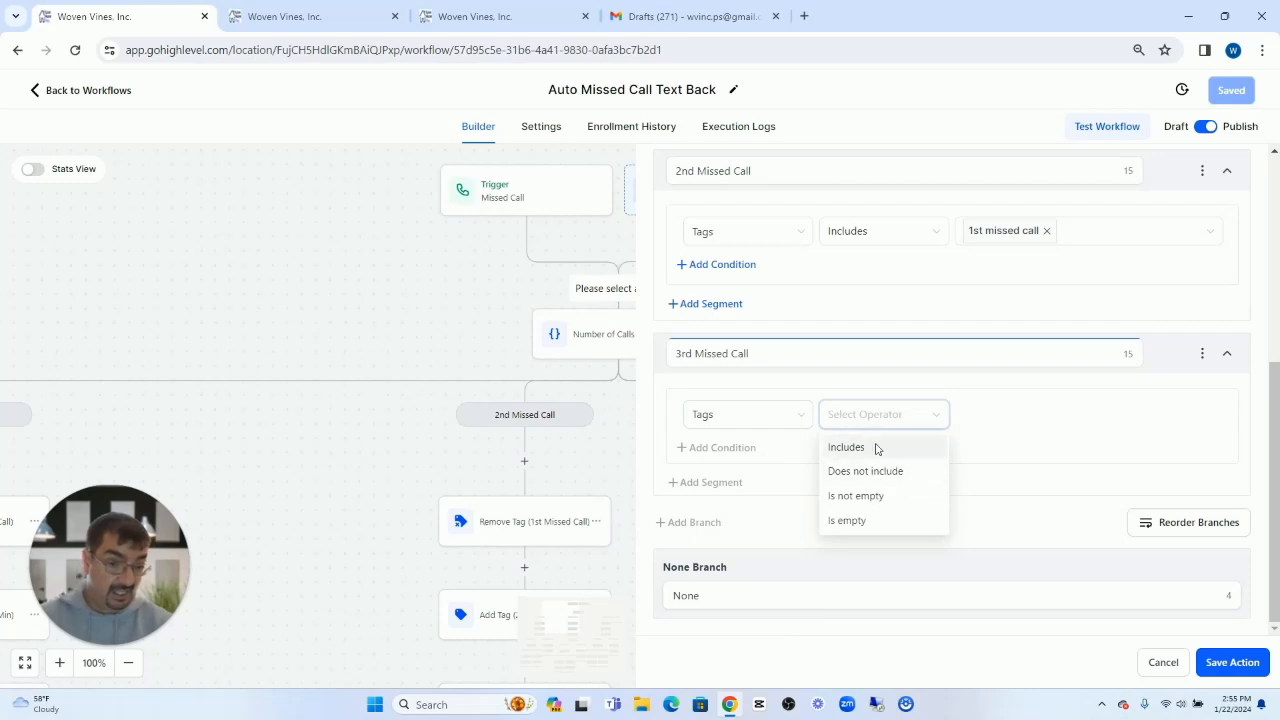
click(877, 447)
click(1032, 416)
click(1021, 471)
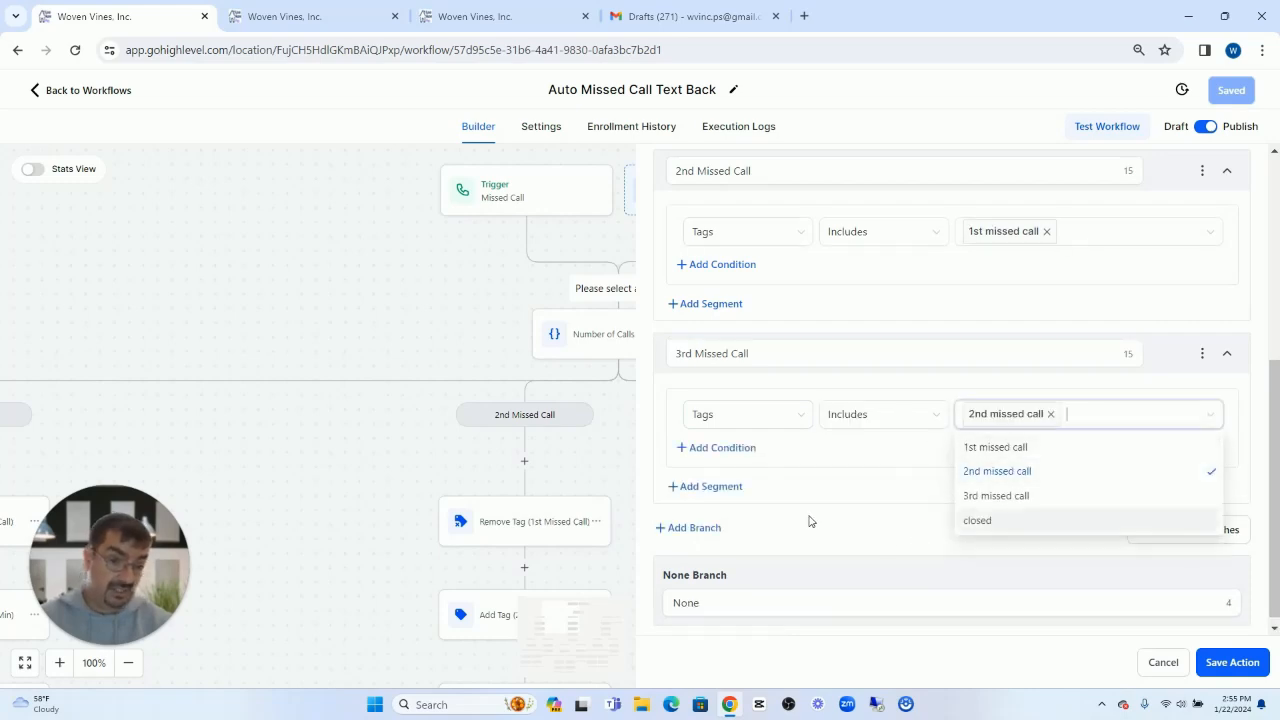
click(652, 454)
- Review the tag conditions of the three missed-call branches
scroll(760, 400, up, 3)
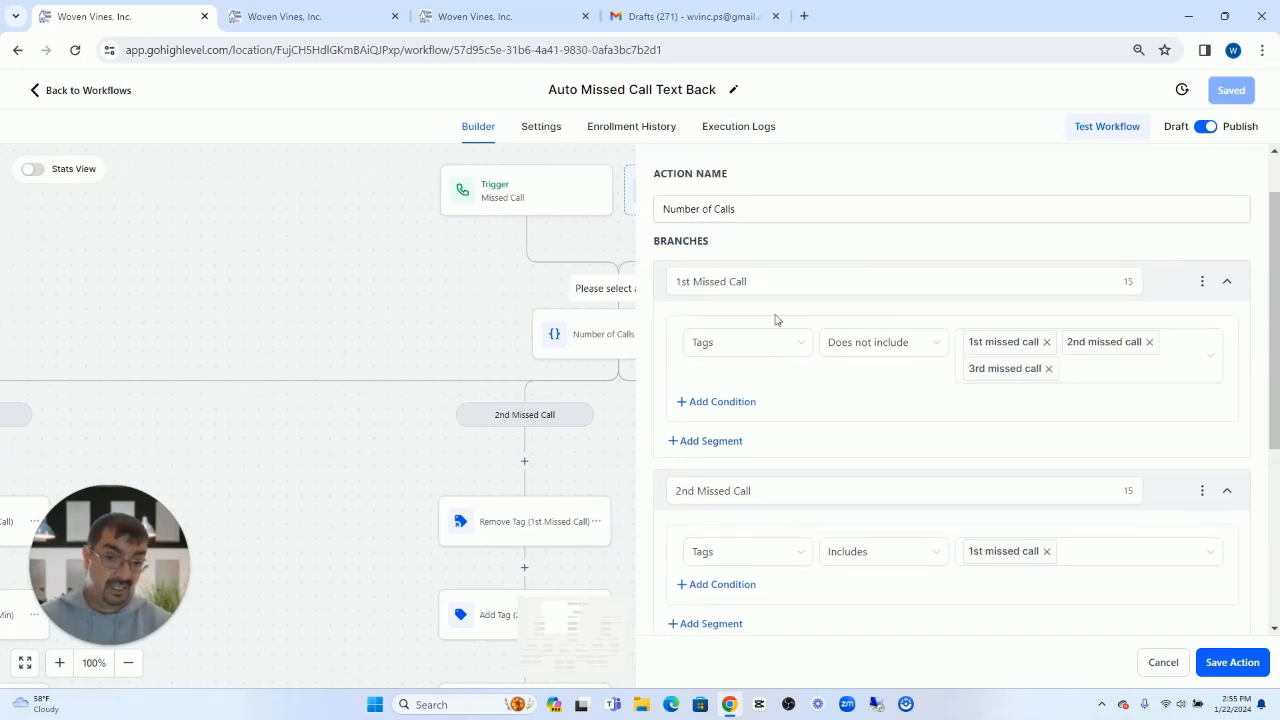
scroll(914, 437, down, 3)
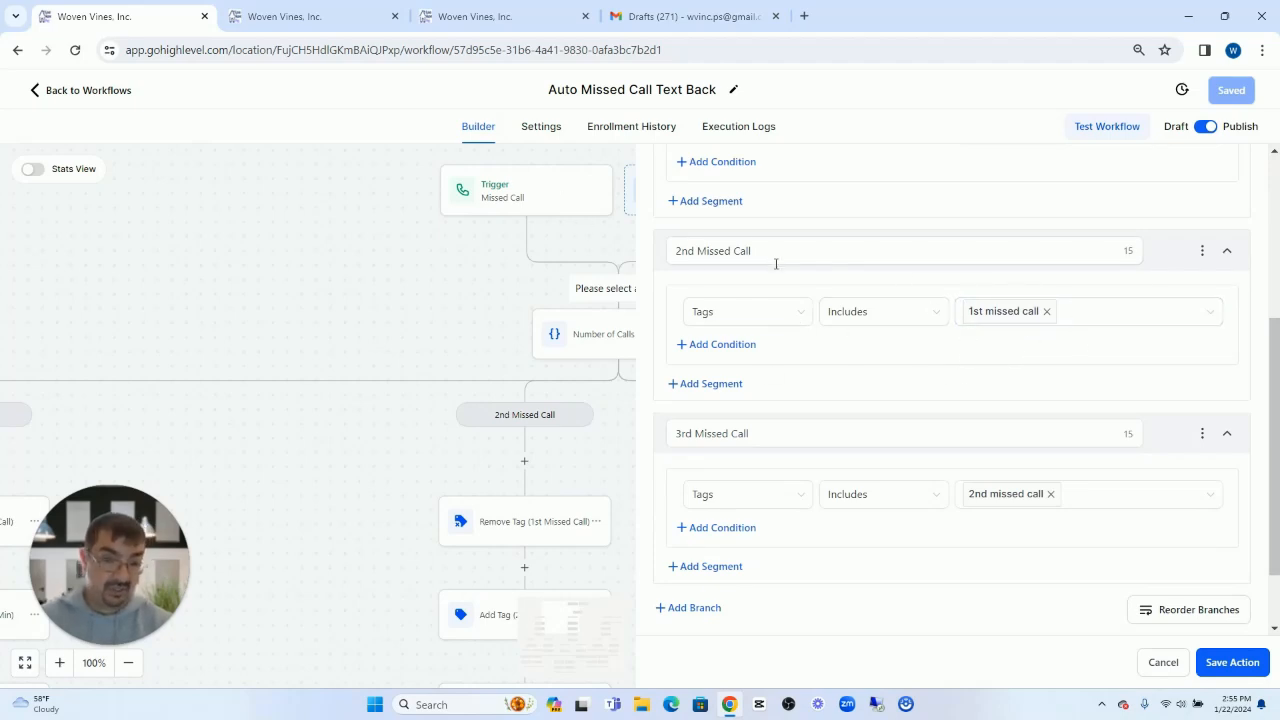
click(745, 251)
scroll(837, 375, down, 2)
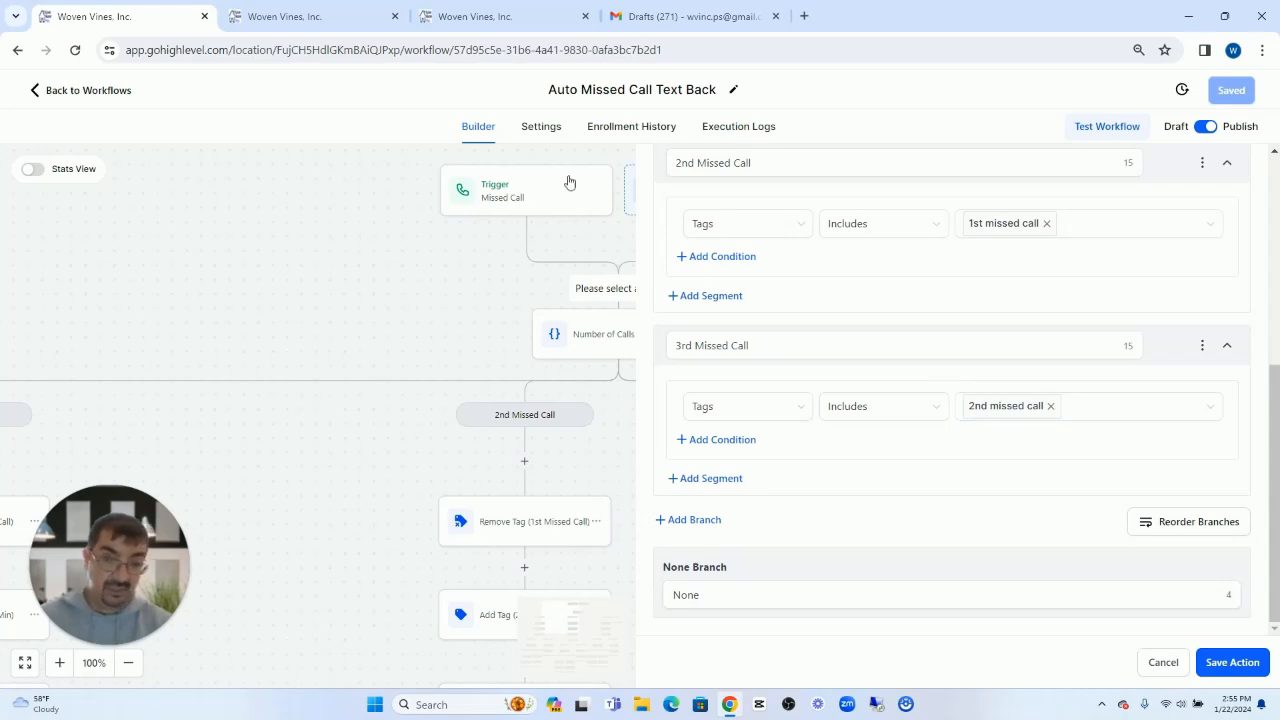
- Close the Number of Calls condition settings without saving
click(701, 360)
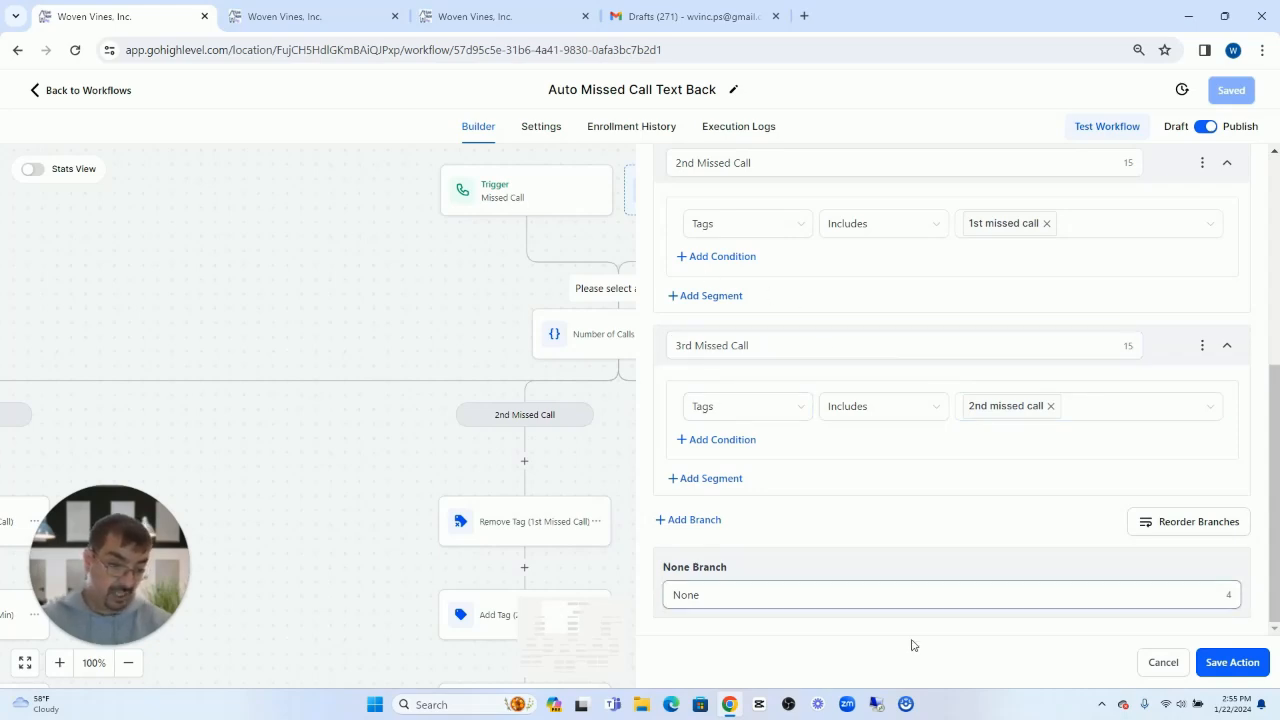
click(1162, 664)
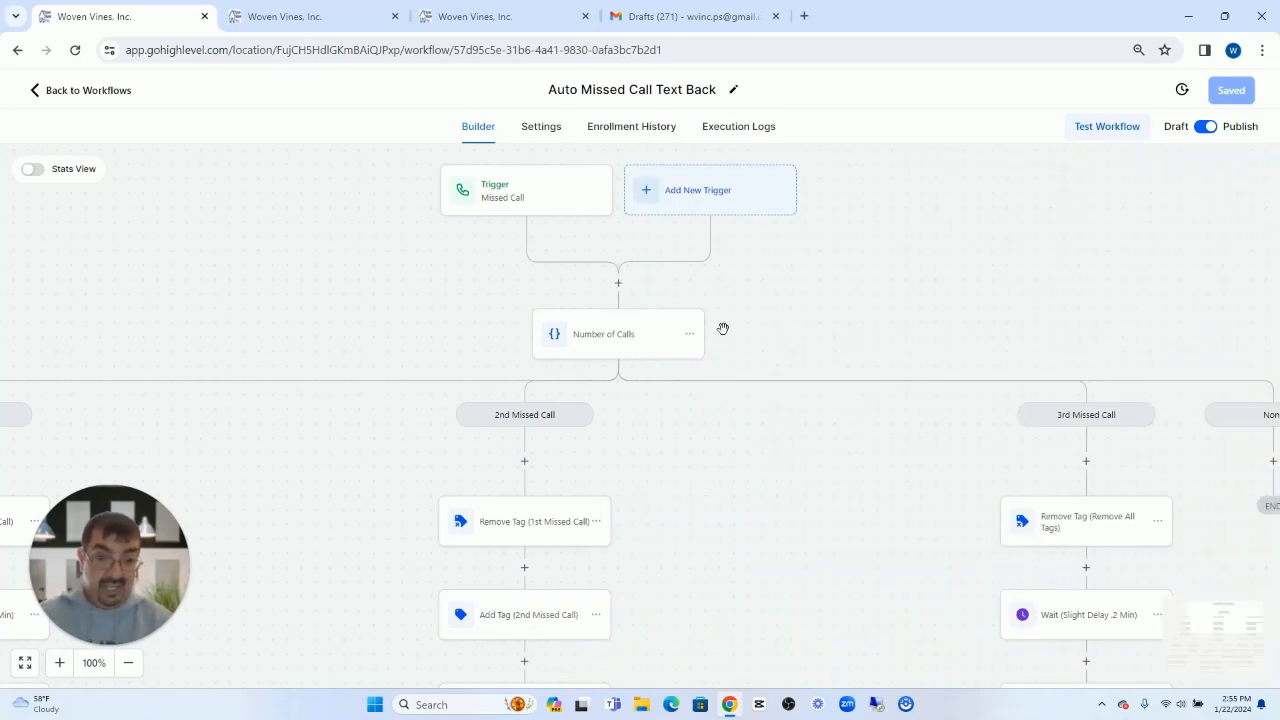
- Draft an Add Contact Tag action at the start of the 1st Missed Call branch with tag 1st missed call, named "Add Tag (1st Missed Call)", and discard it
drag(289, 426, 812, 201)
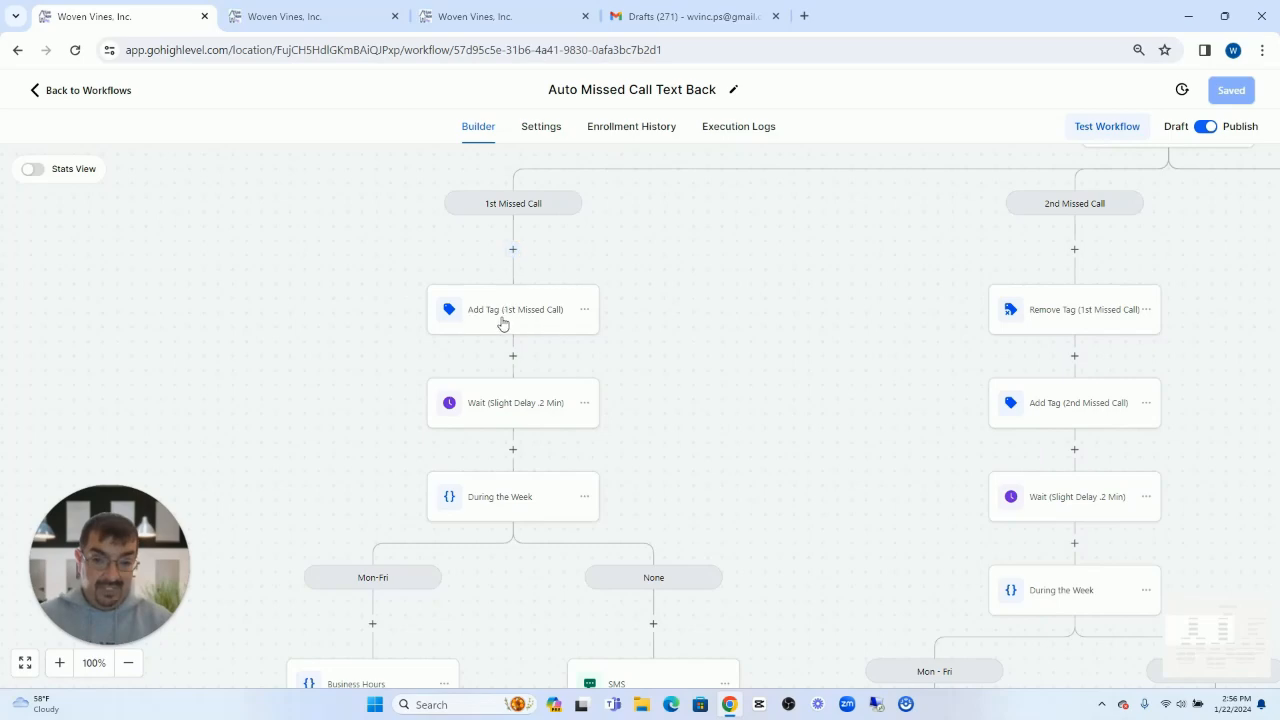
click(513, 251)
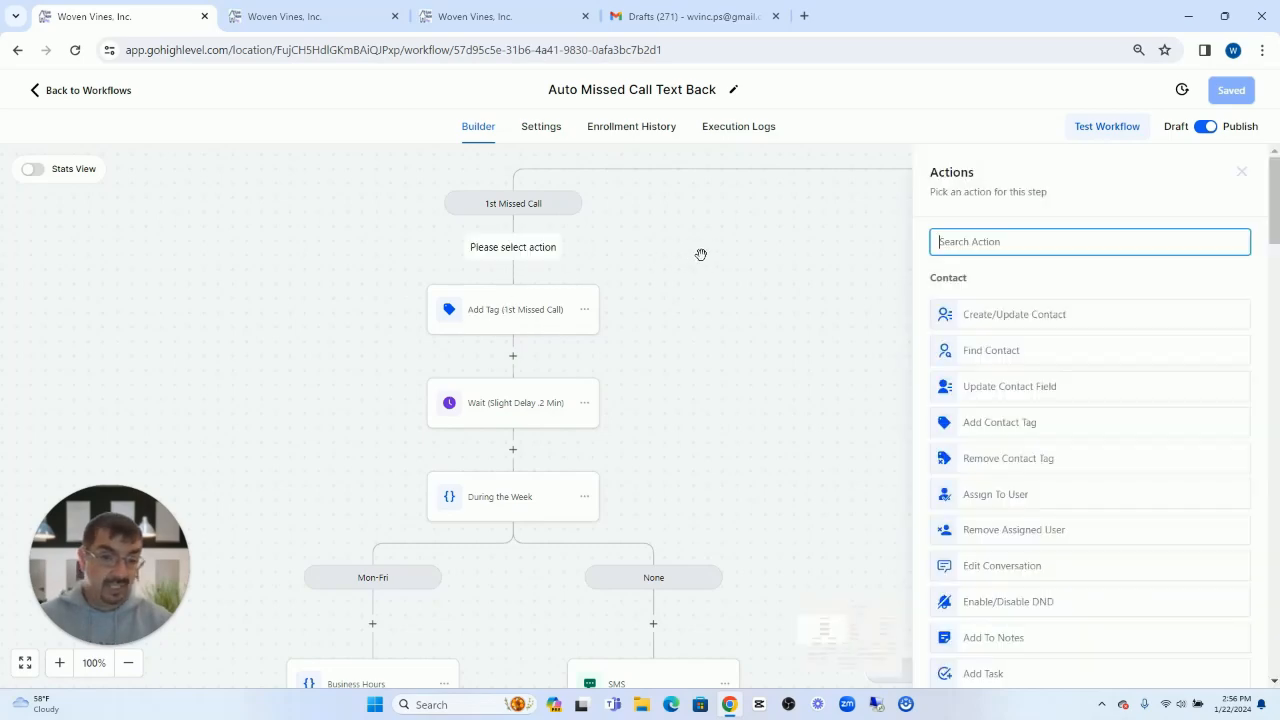
text(tag)
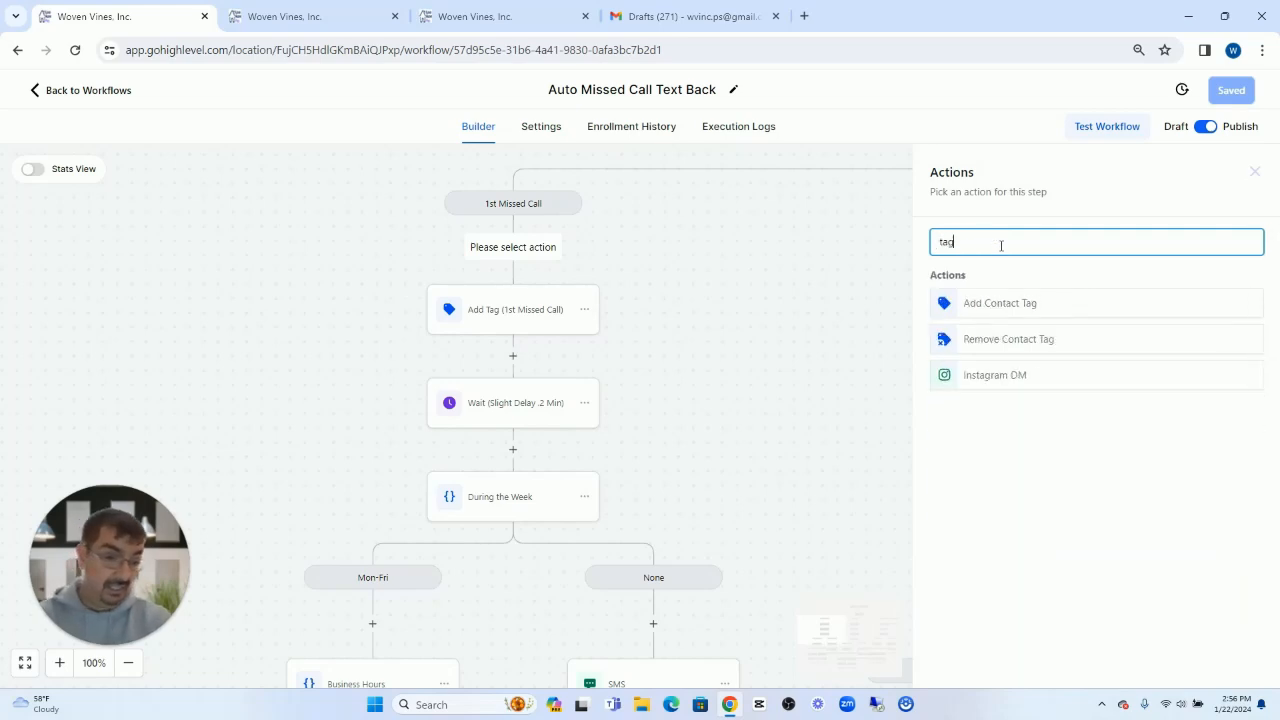
click(1000, 303)
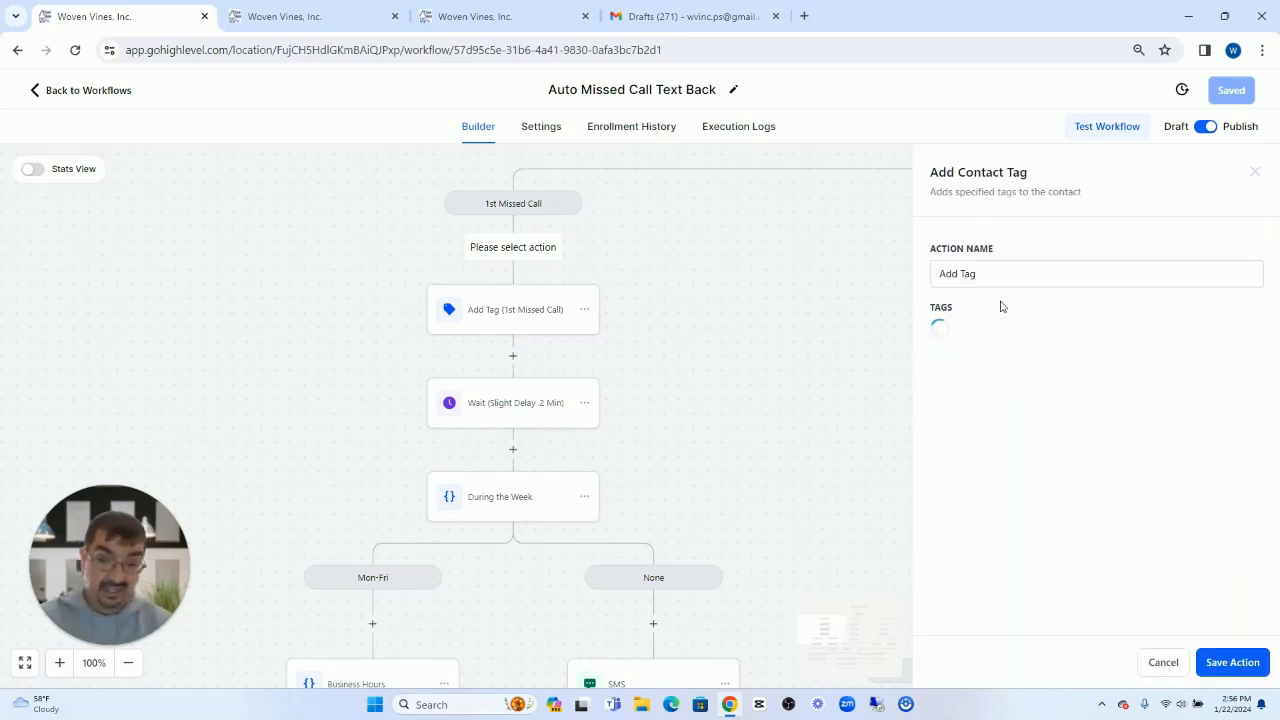
click(1003, 339)
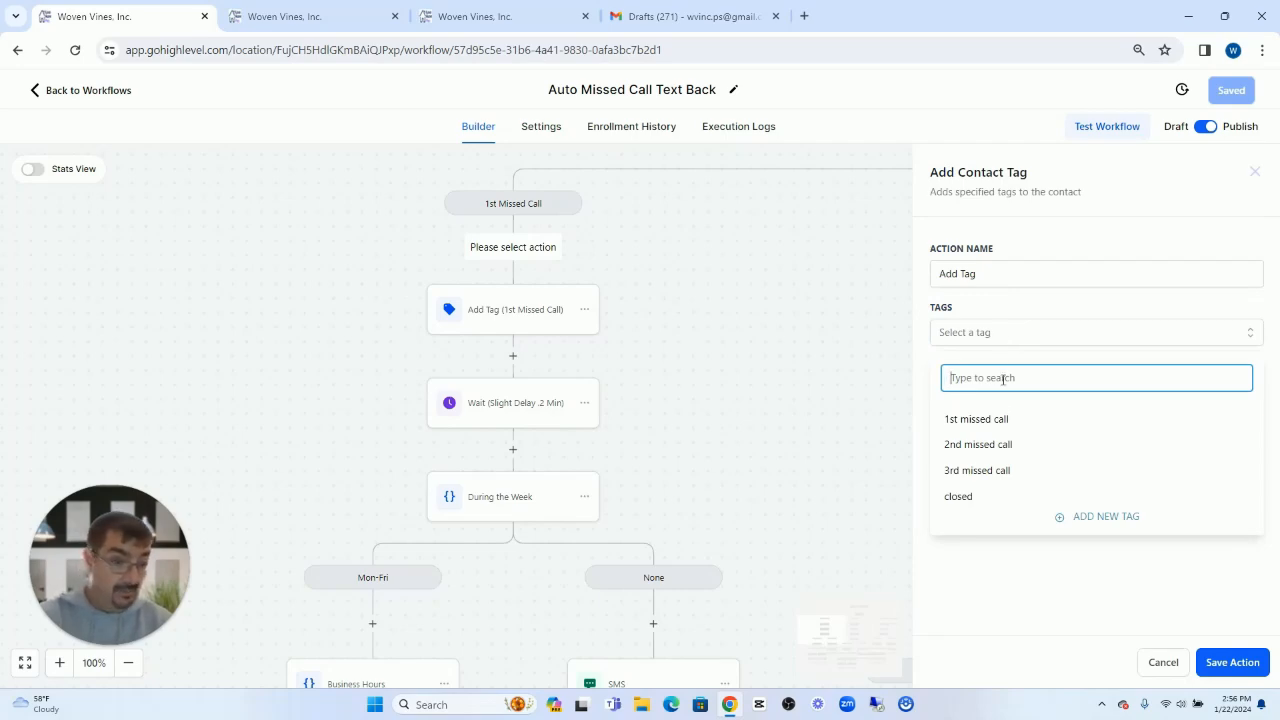
click(996, 421)
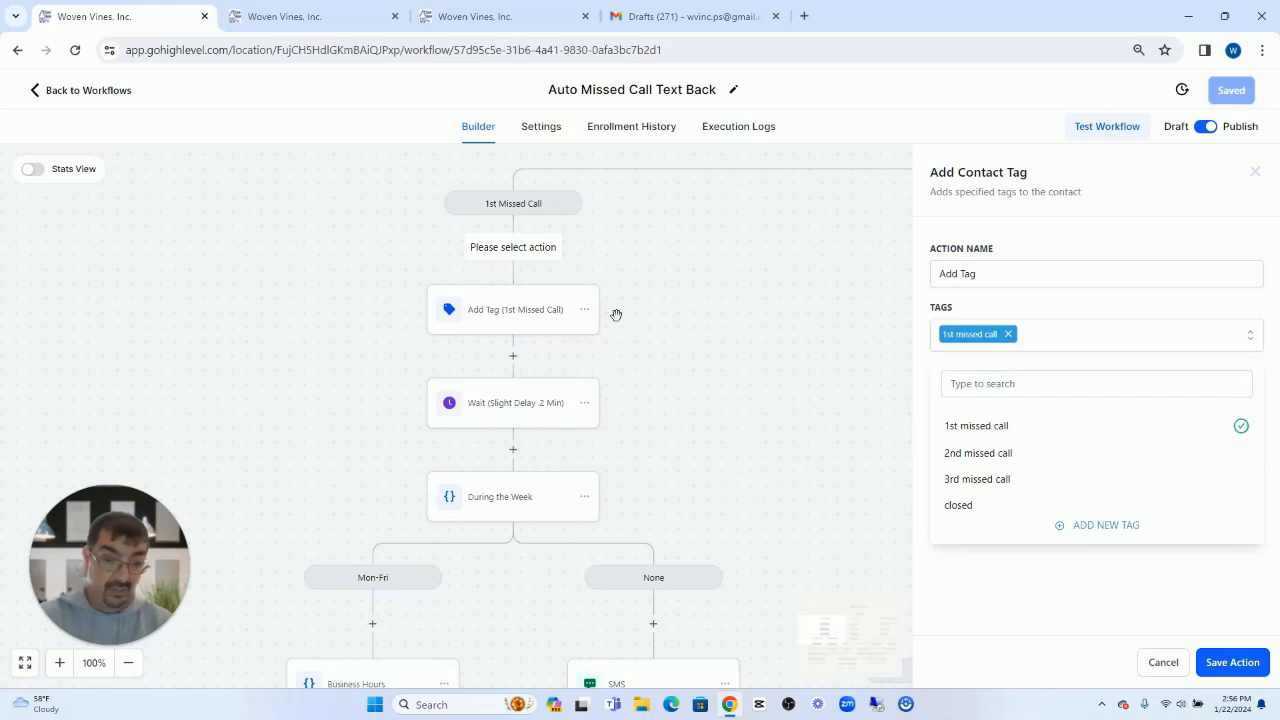
click(1046, 276)
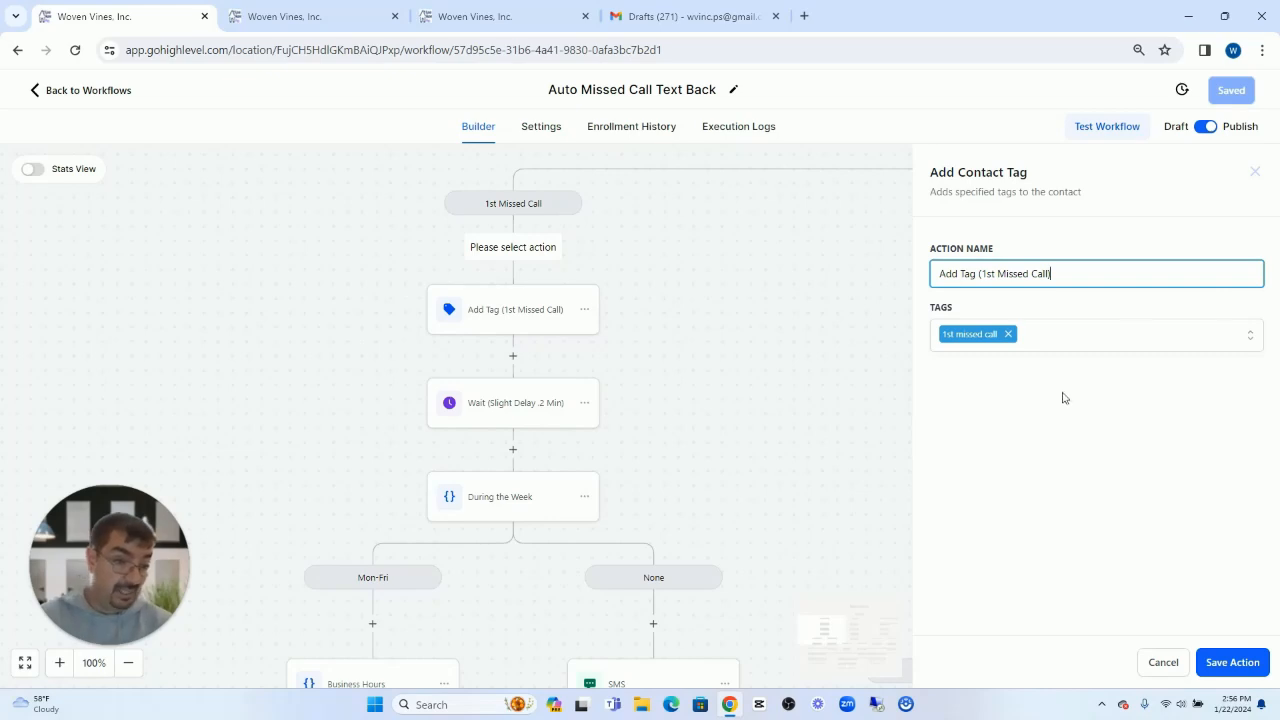
click(1142, 660)
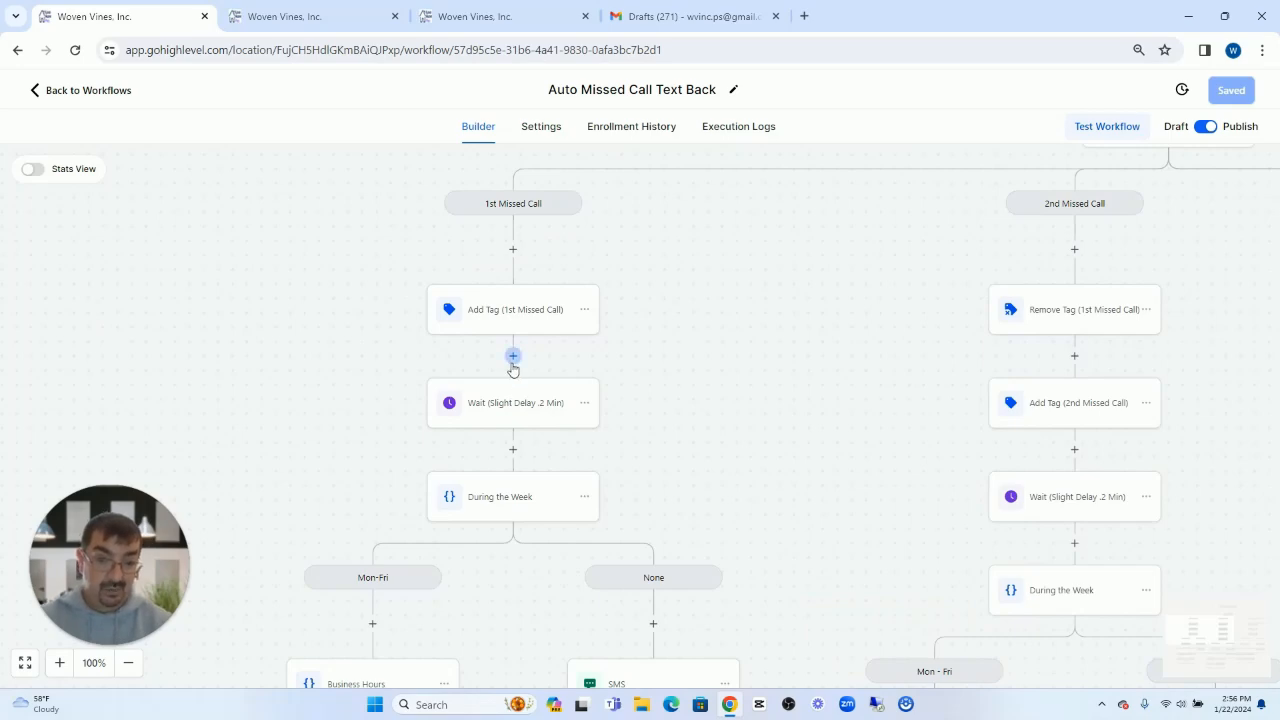
- Draft a Wait action after Add Tag (1st Missed Call) with a 0.2-minute time delay, named "Wait (Slight Delay .2 Min)", and discard it
click(513, 357)
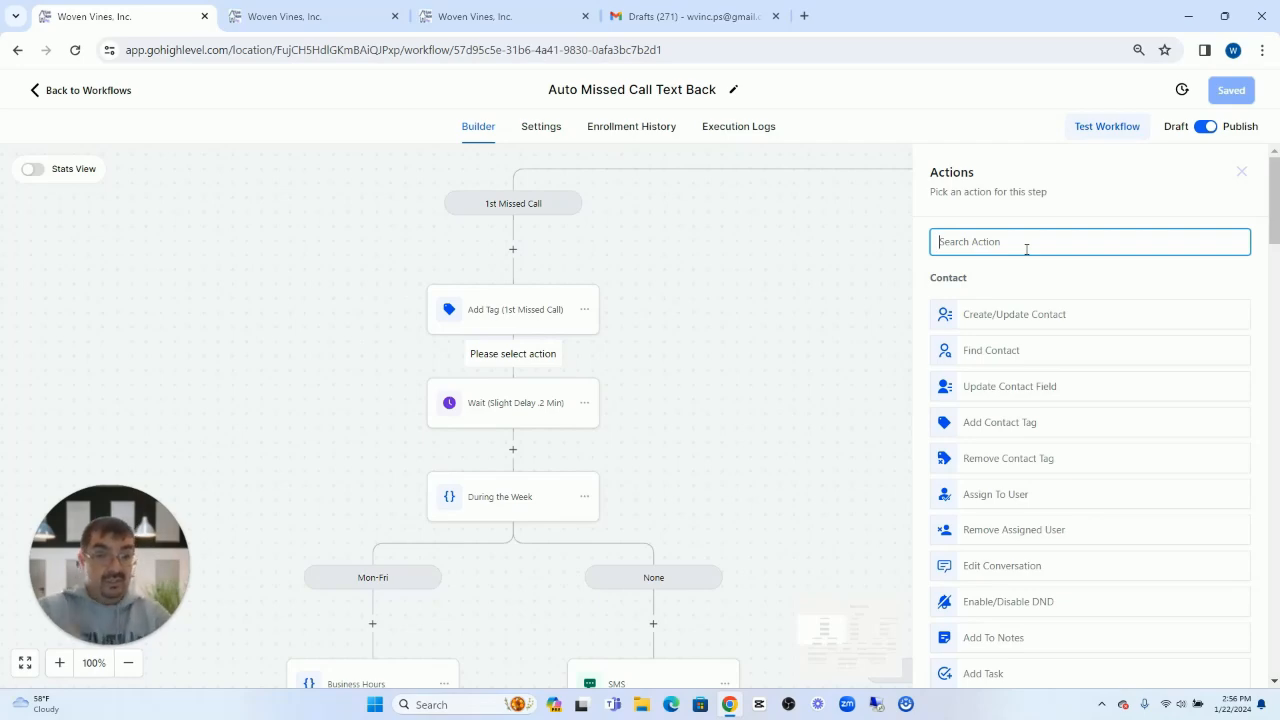
text(wait)
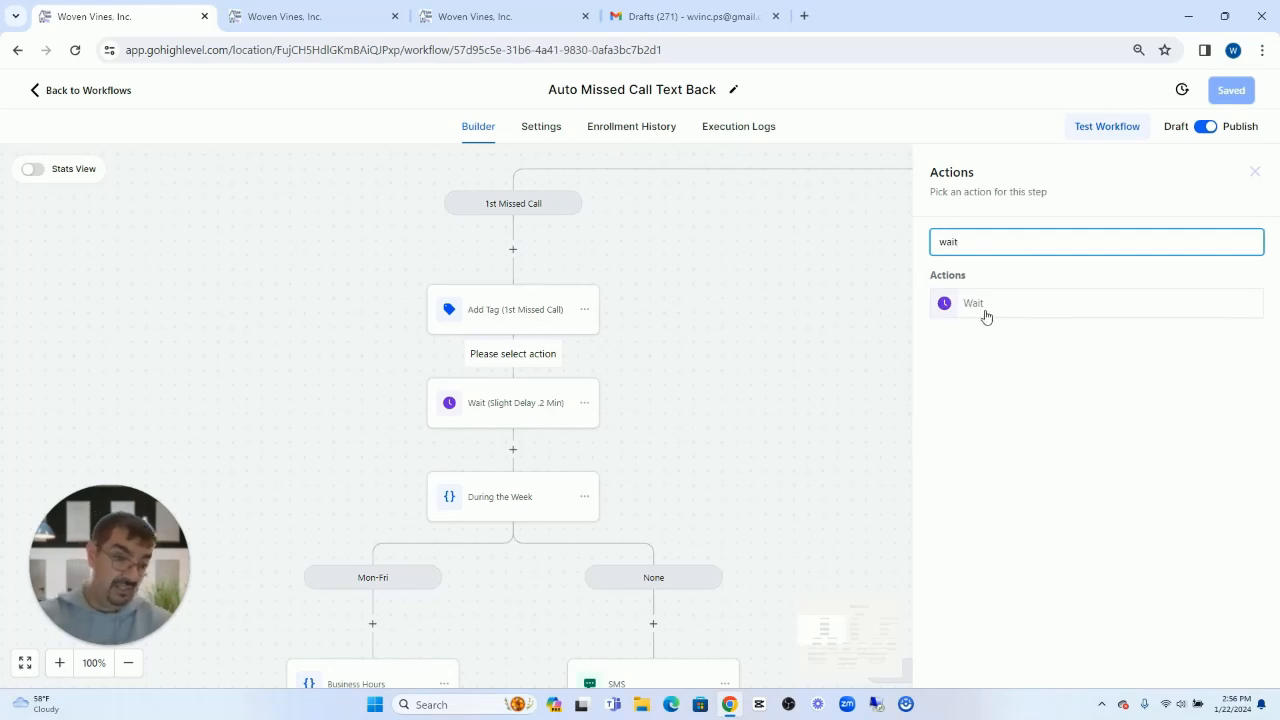
click(985, 316)
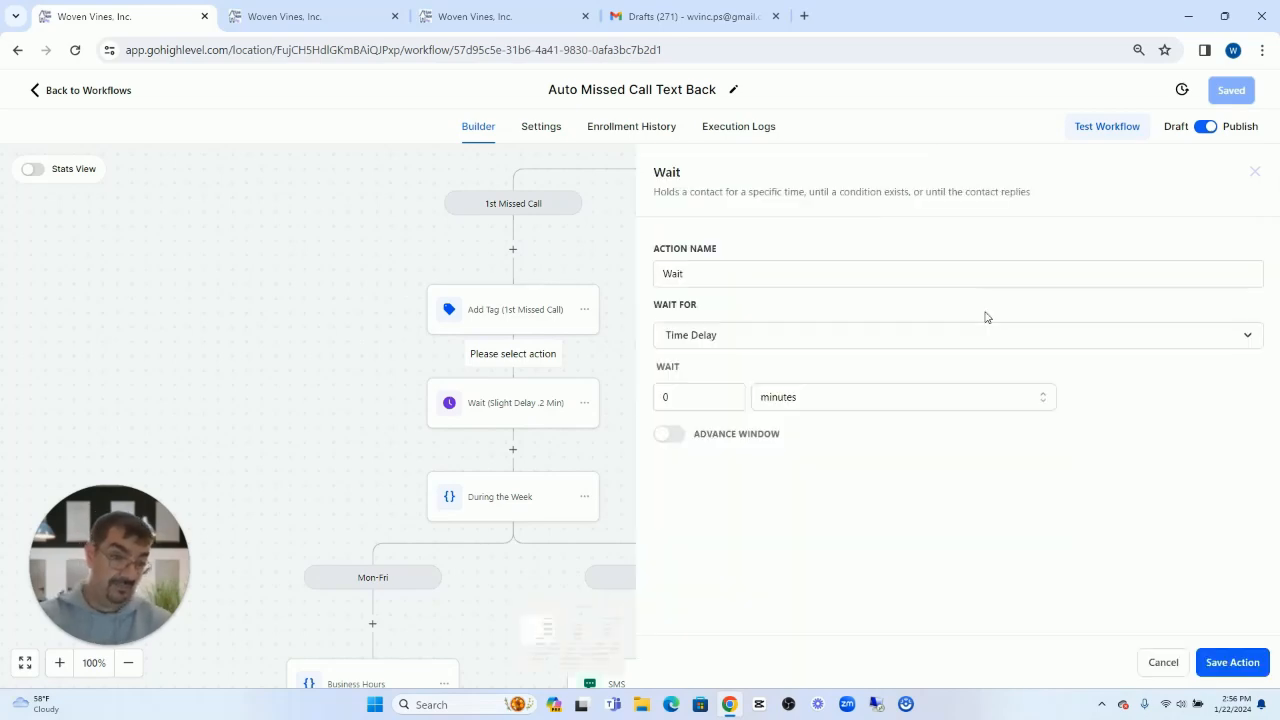
click(693, 405)
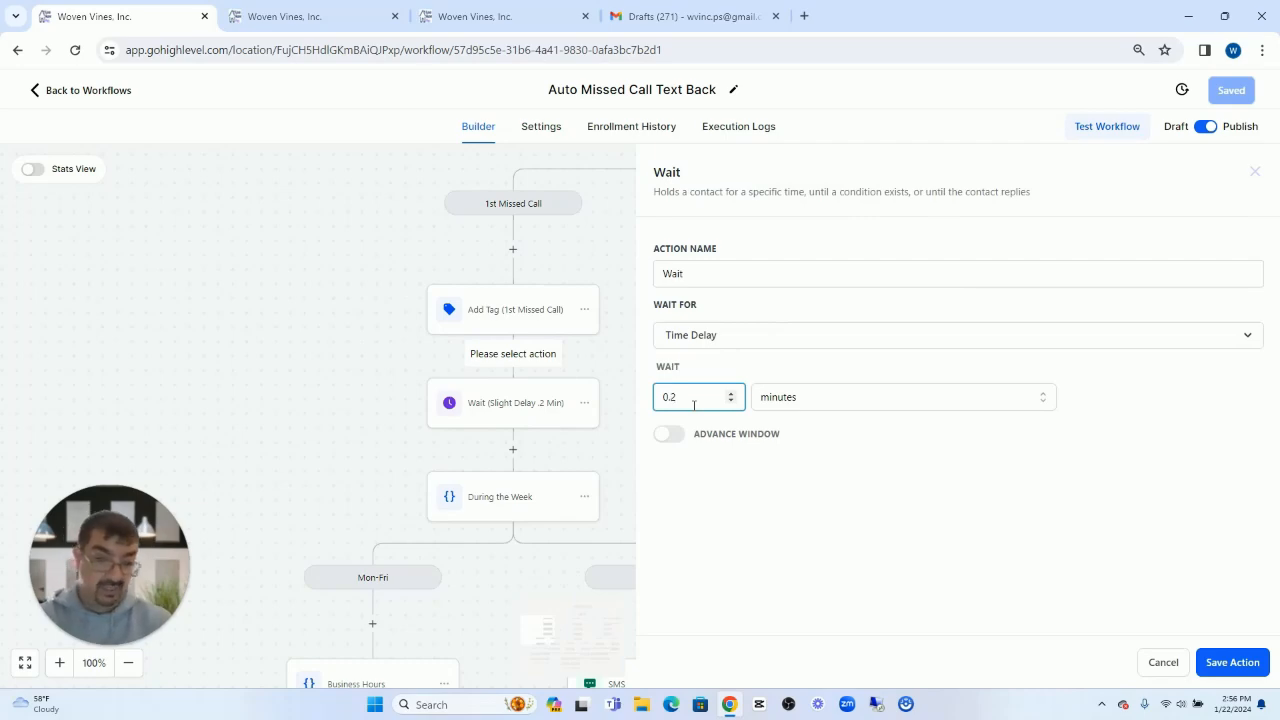
click(741, 271)
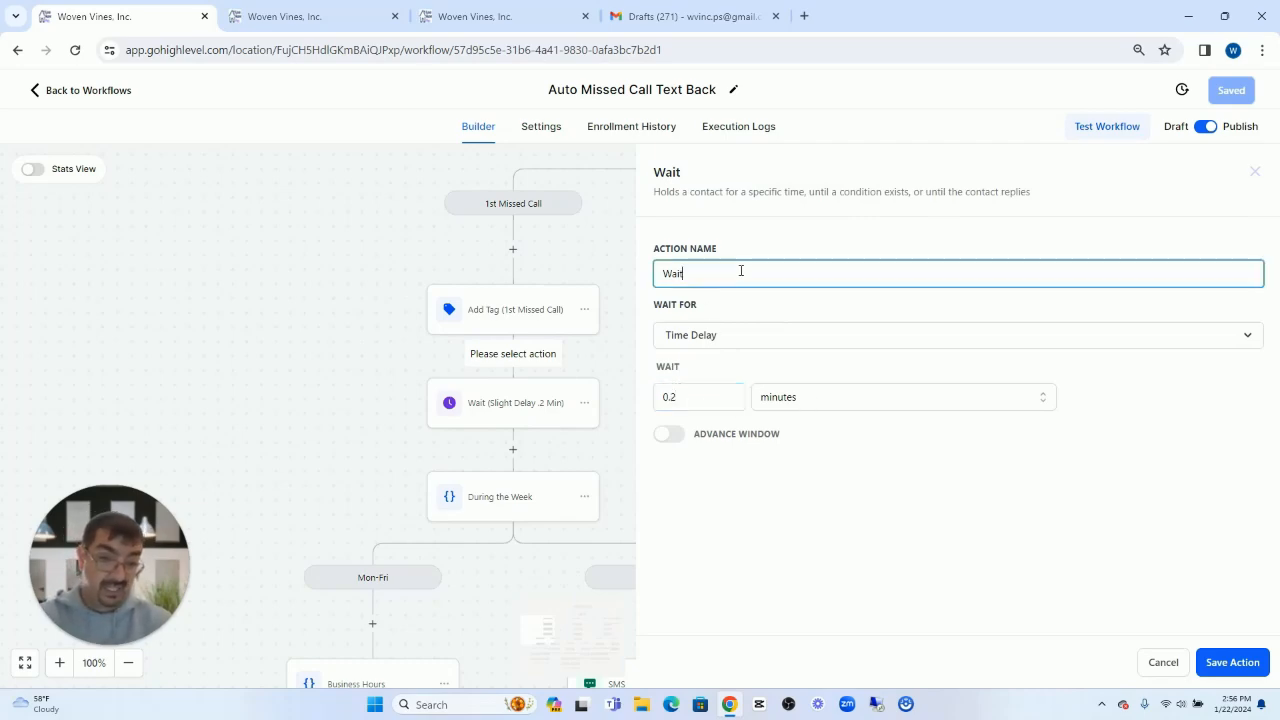
drag(741, 271, 646, 276)
text(Slight Delay .2 Min))
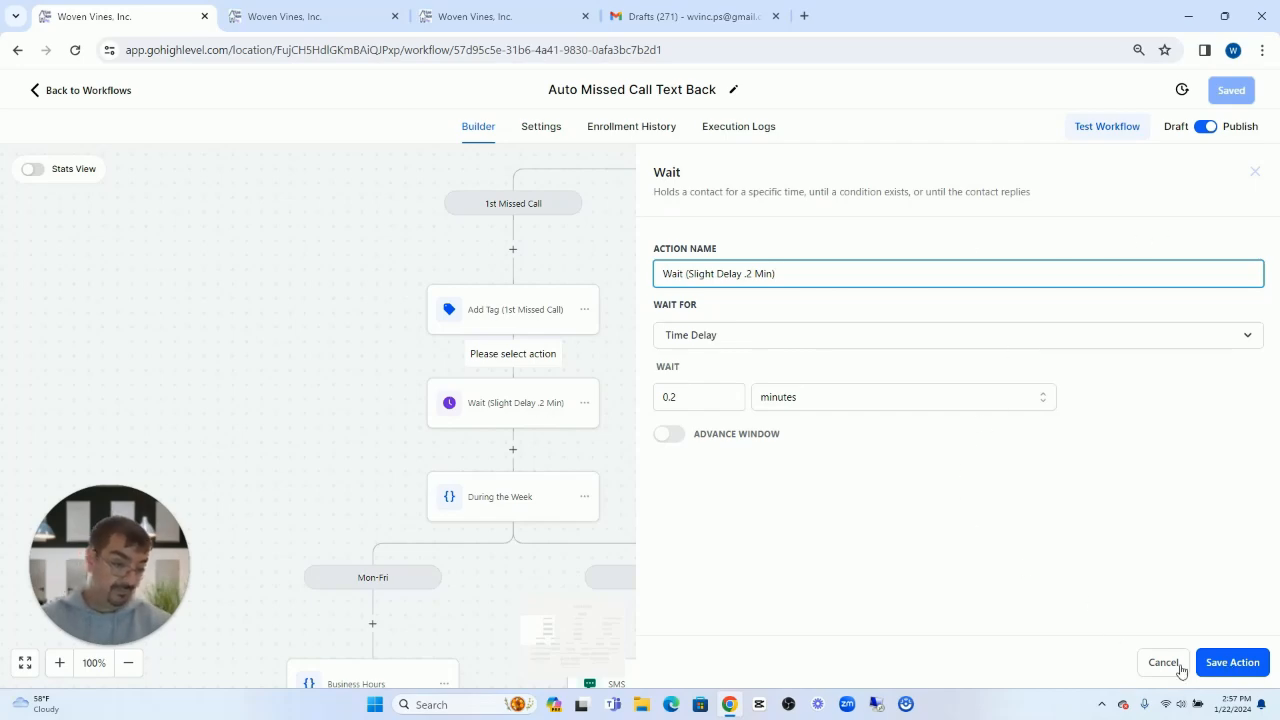
click(1162, 668)
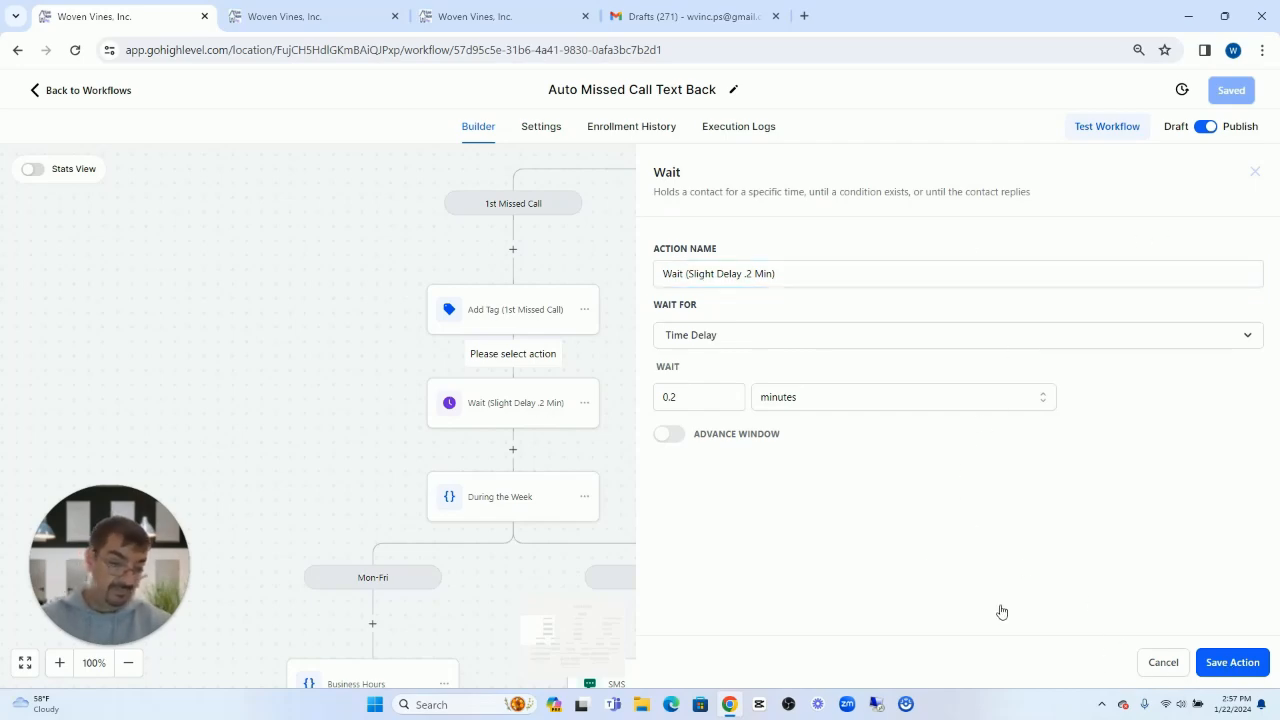
- Add an If / Else action after the Wait step in the 1st Missed Call branch and name it "During the Week"
scroll(593, 409, down, 3)
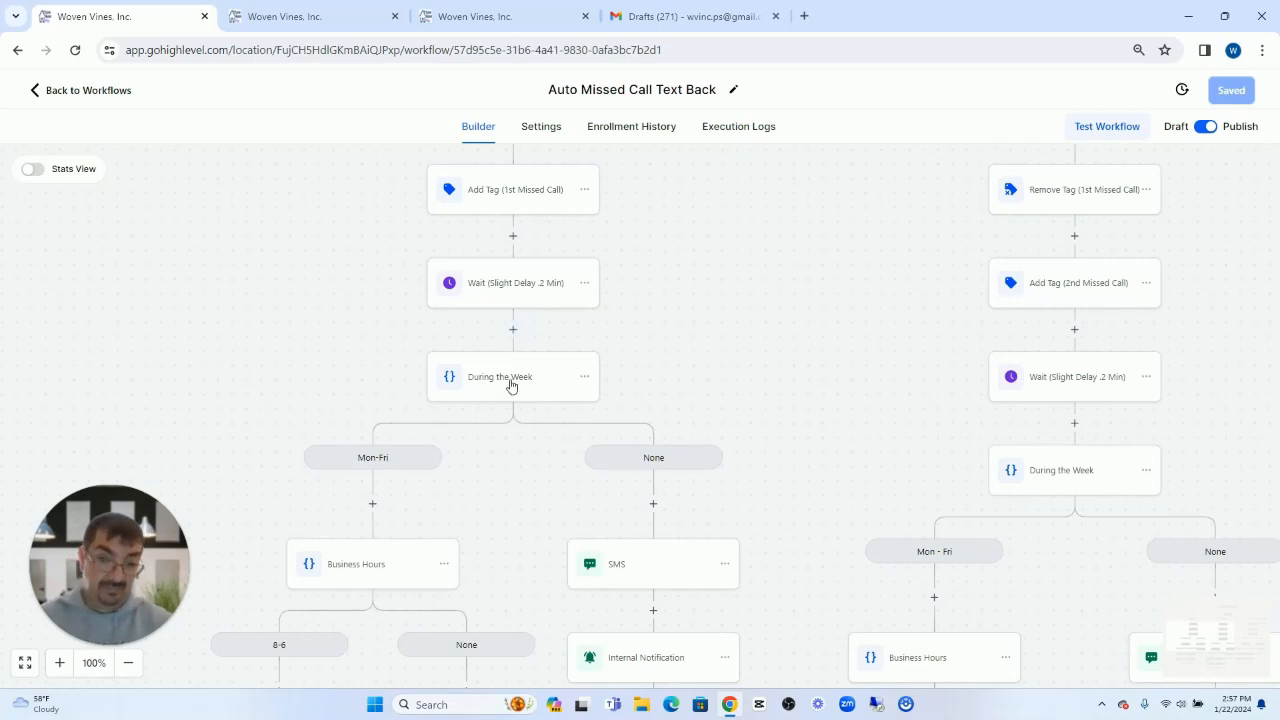
click(513, 329)
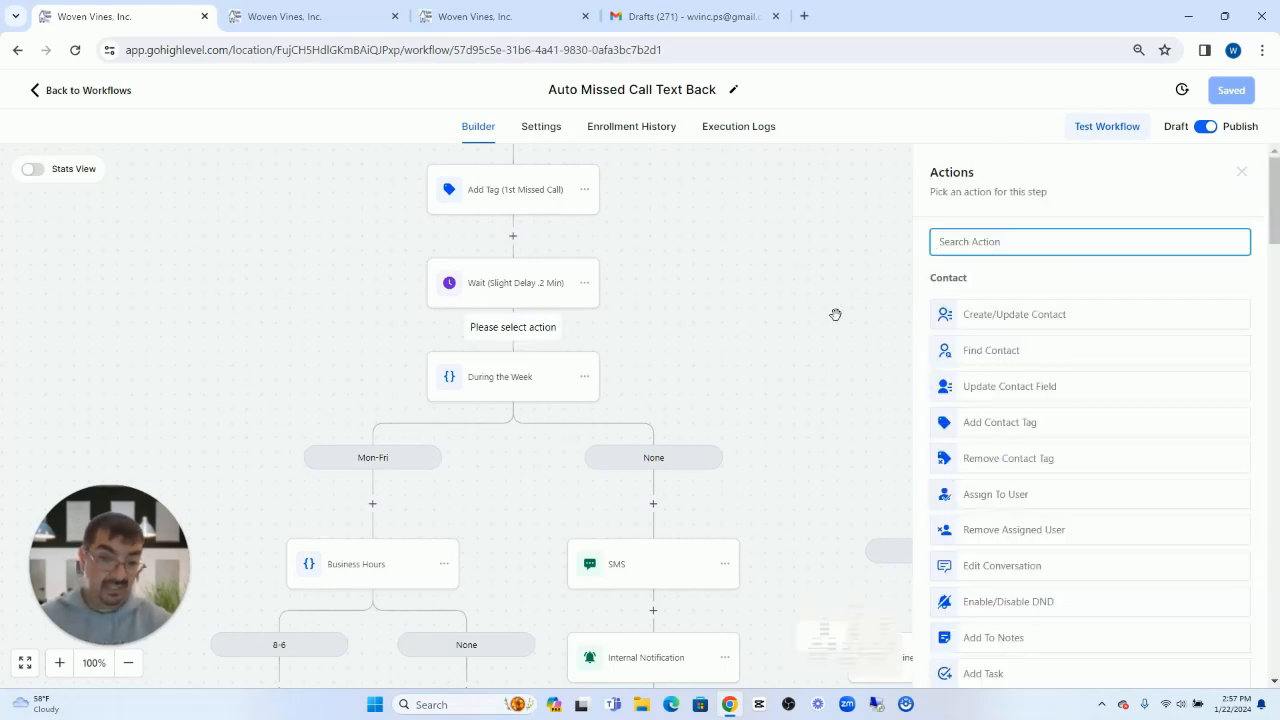
text(if)
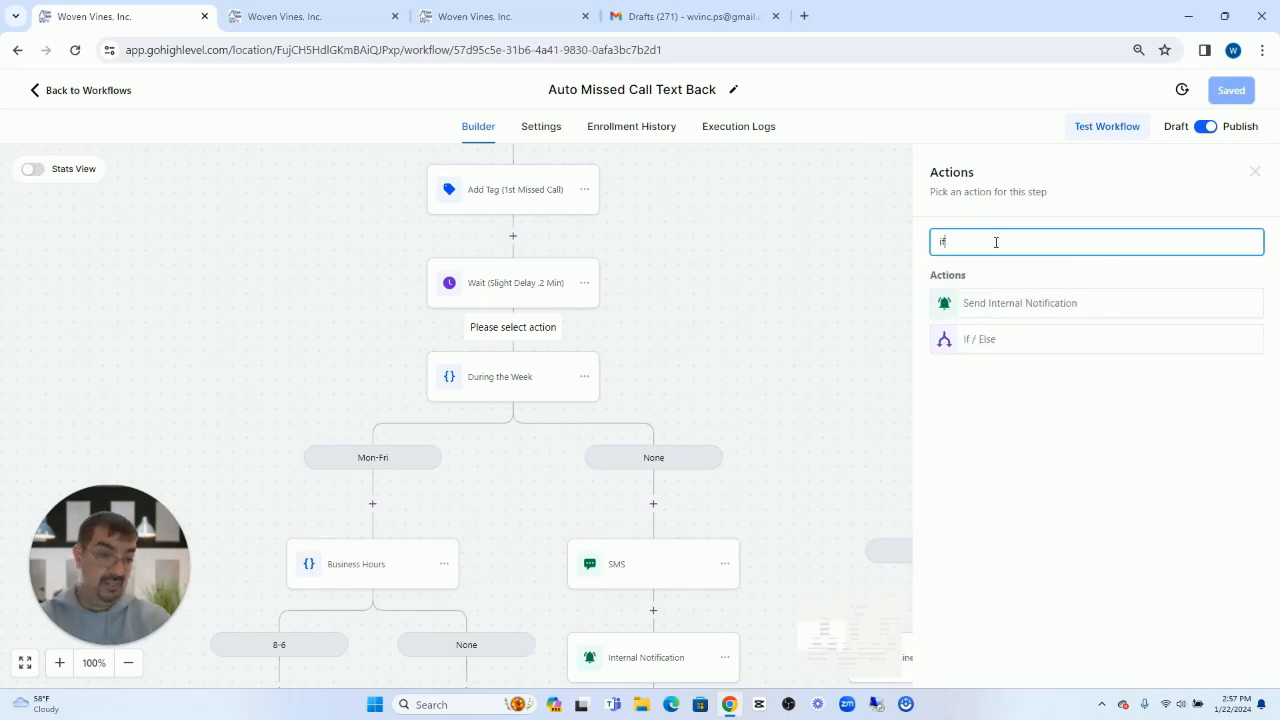
click(986, 340)
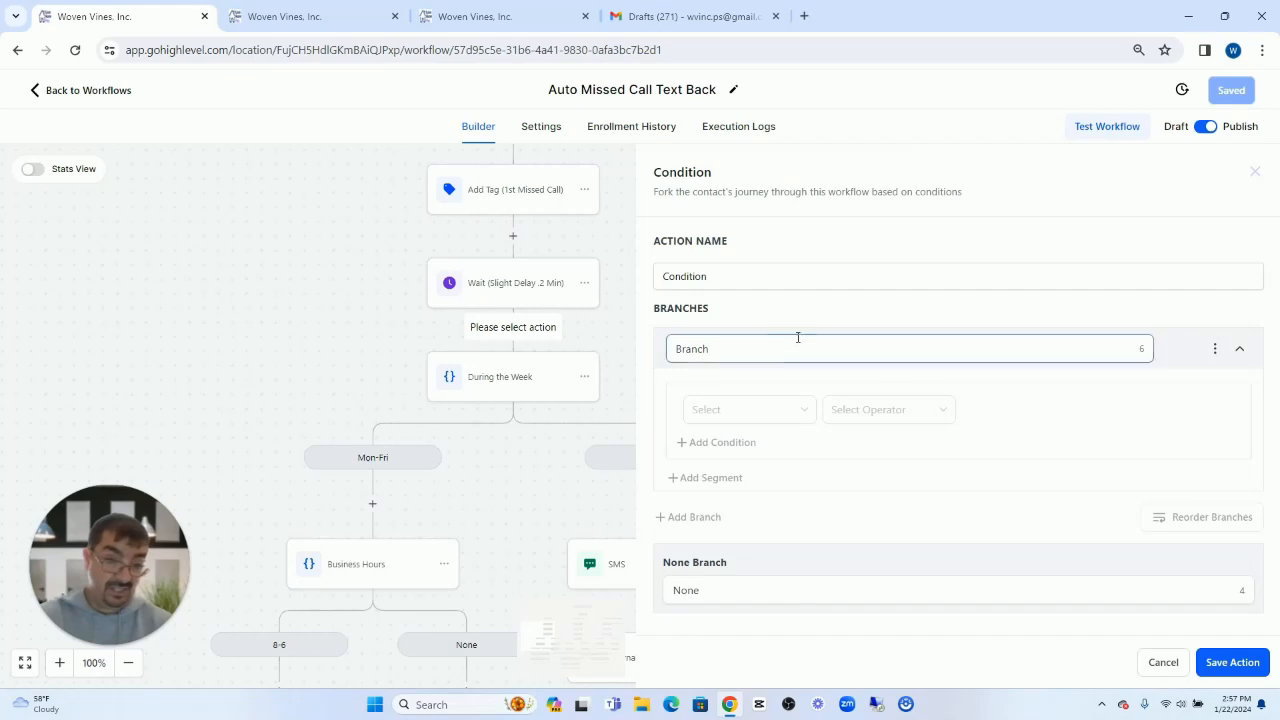
drag(776, 278, 655, 278)
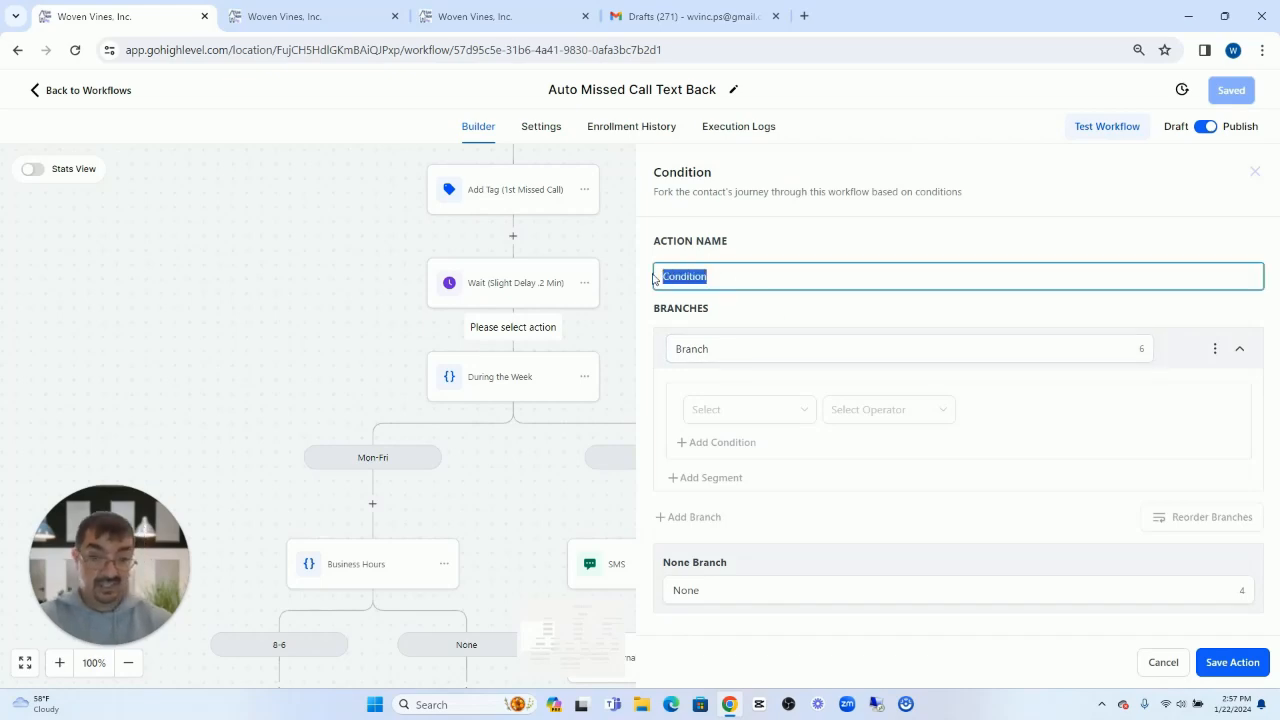
text(During the Week)
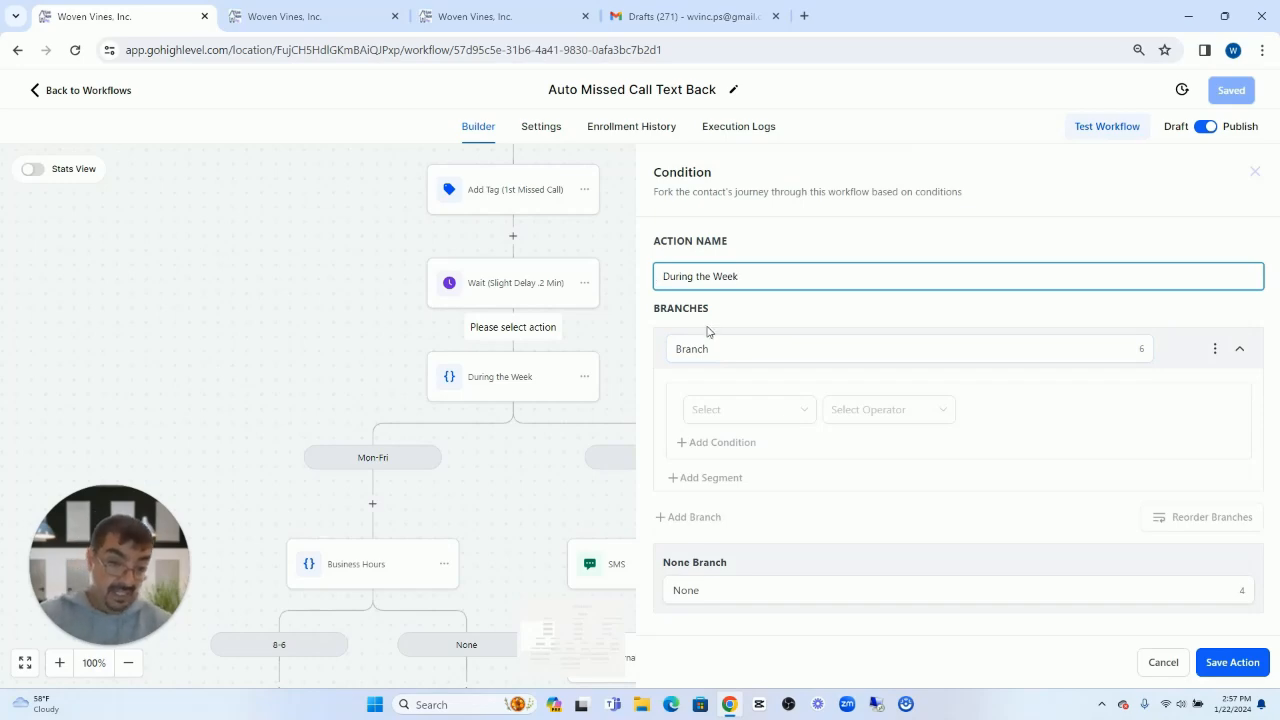
- Name the first branch of the During the Week condition "Mon-Fri"
click(722, 346)
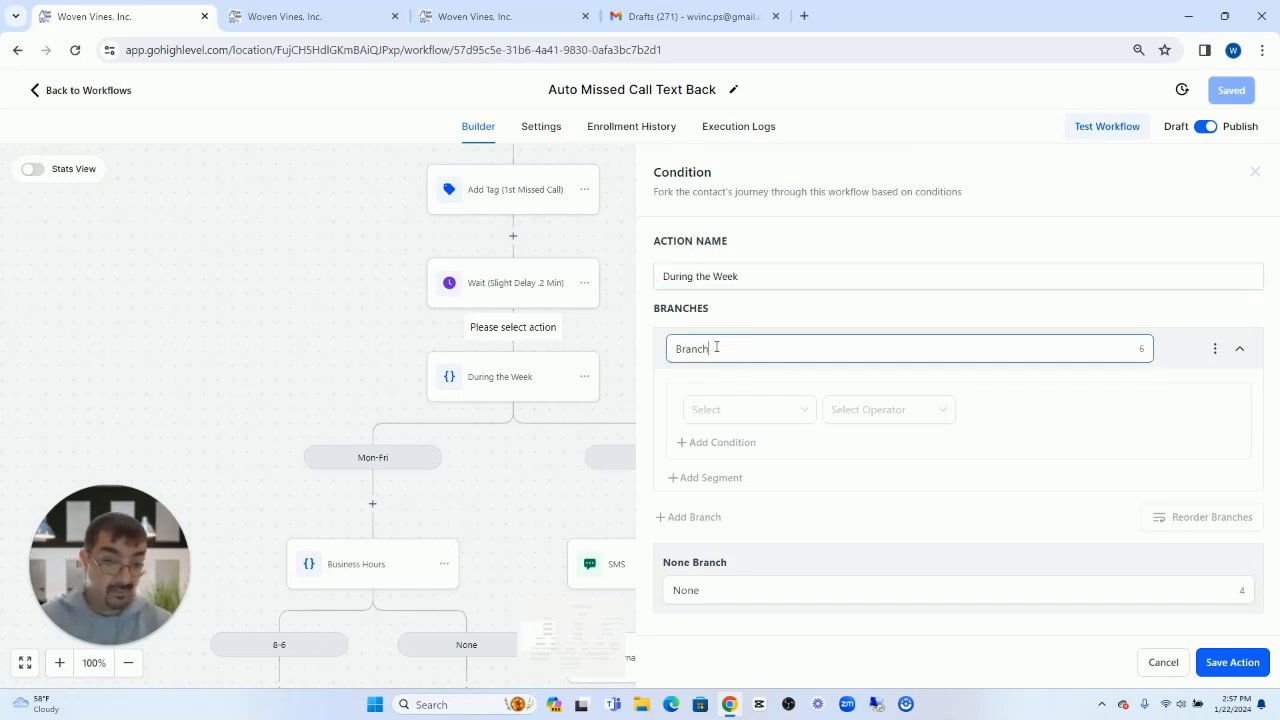
drag(714, 347, 655, 348)
text(Mon-Fri)
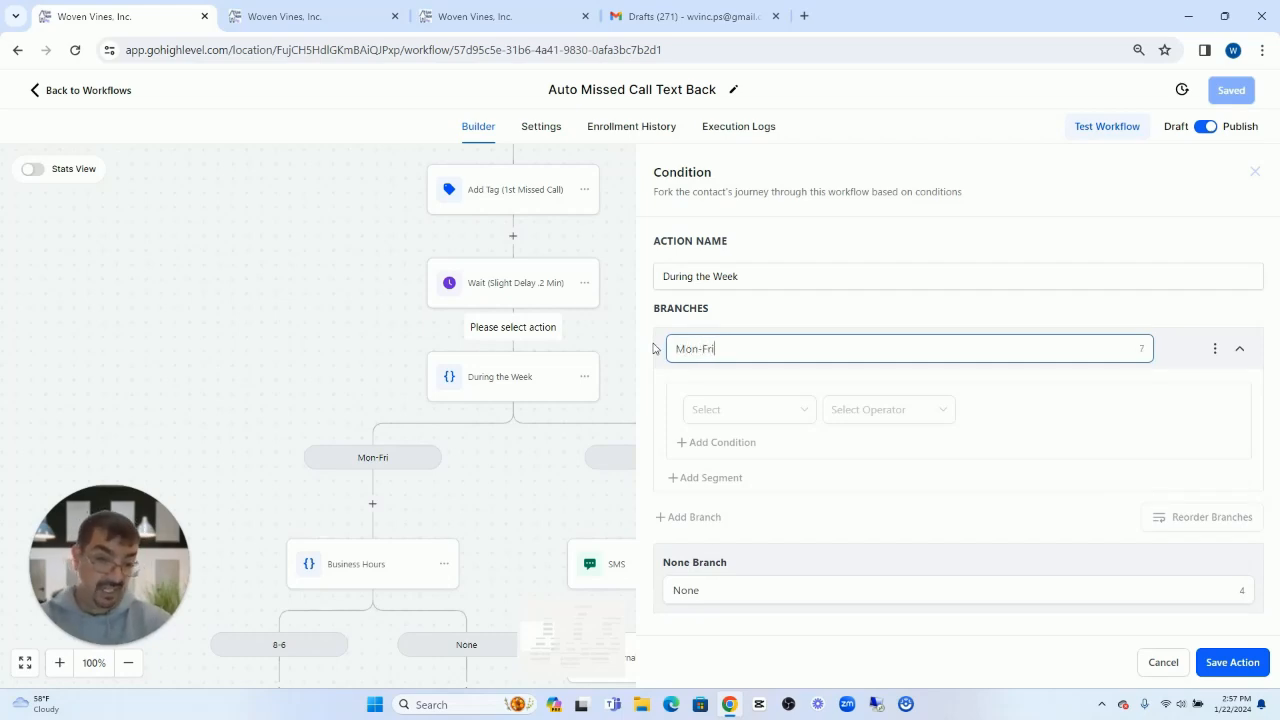
click(758, 418)
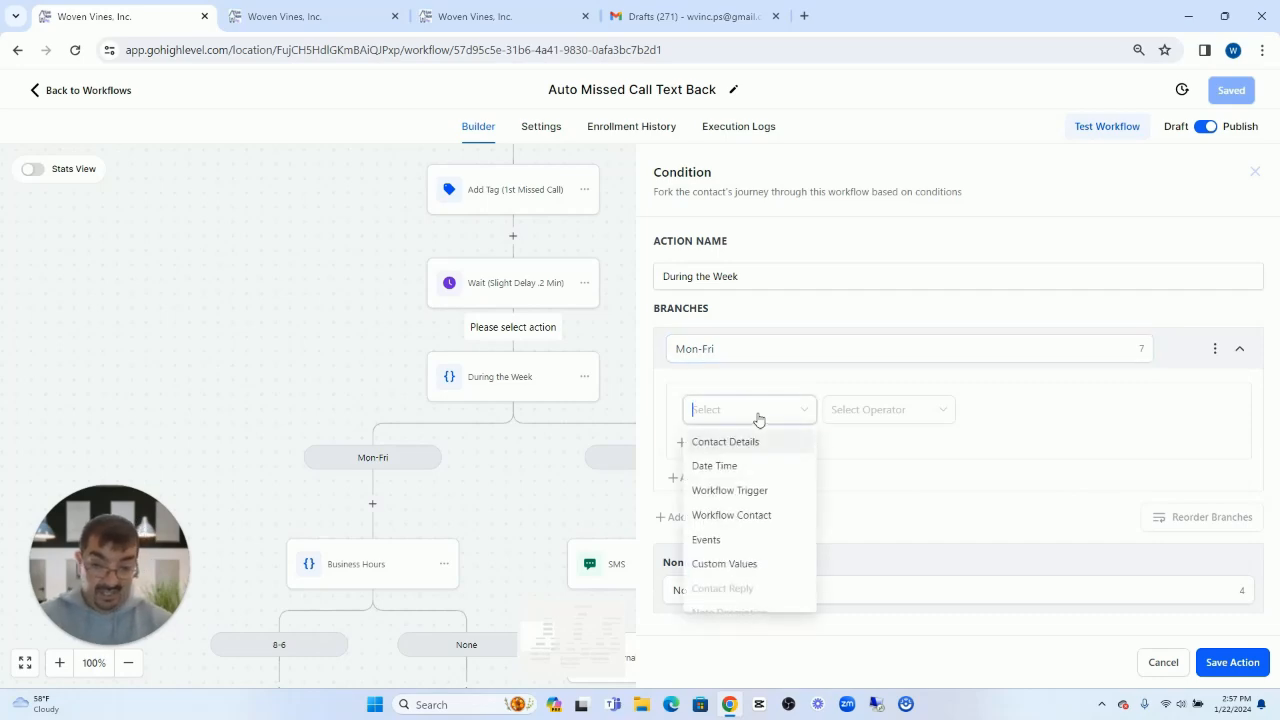
click(730, 469)
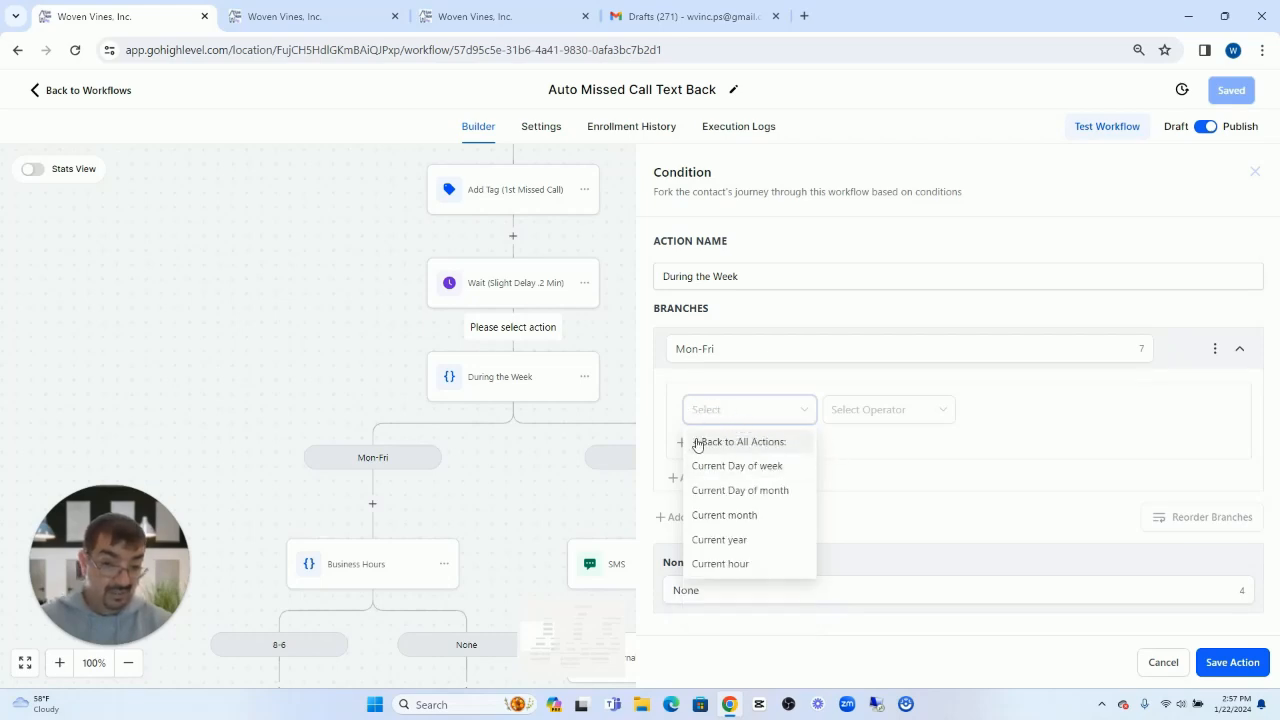
click(699, 445)
click(745, 443)
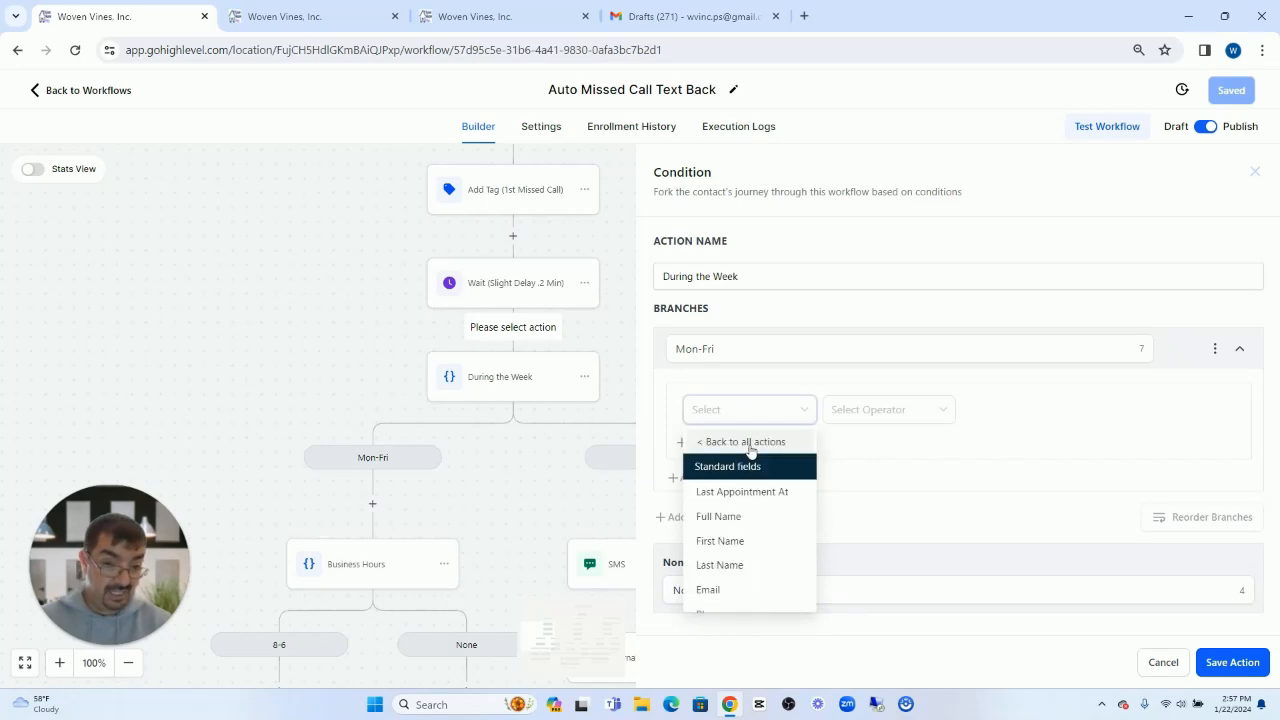
scroll(780, 453, down, 3)
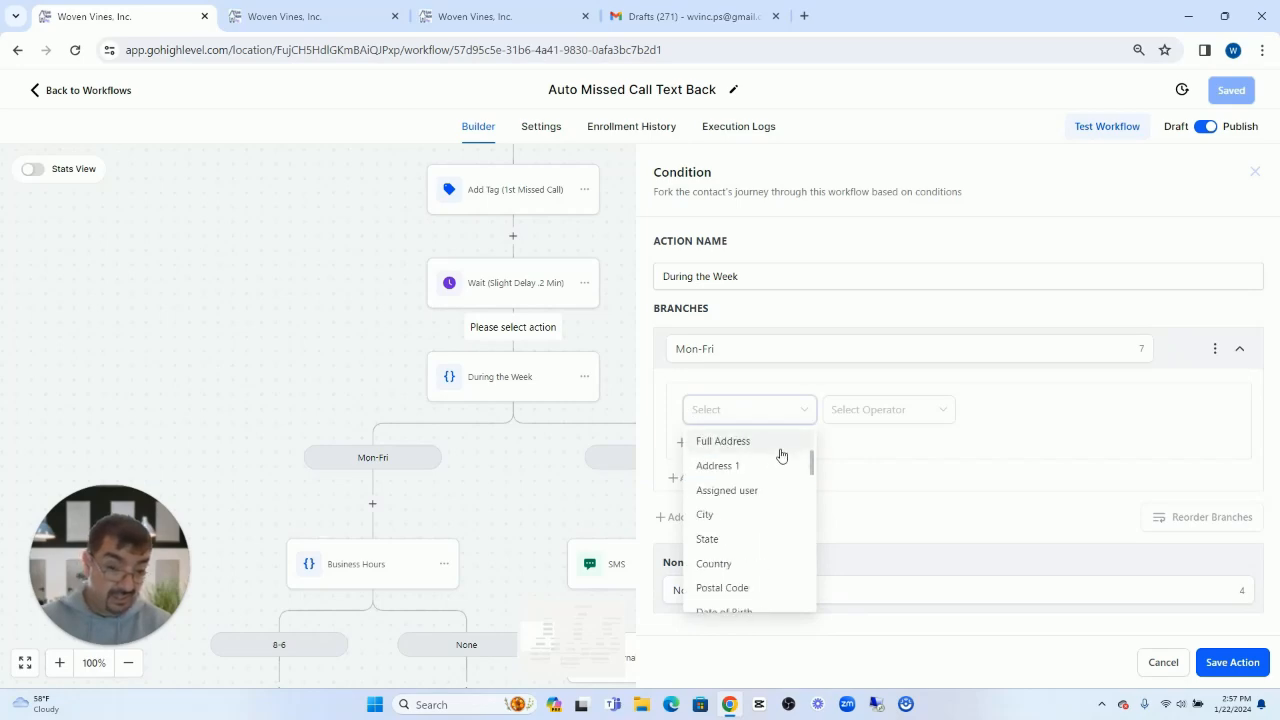
scroll(780, 455, down, 2)
scroll(759, 520, up, 5)
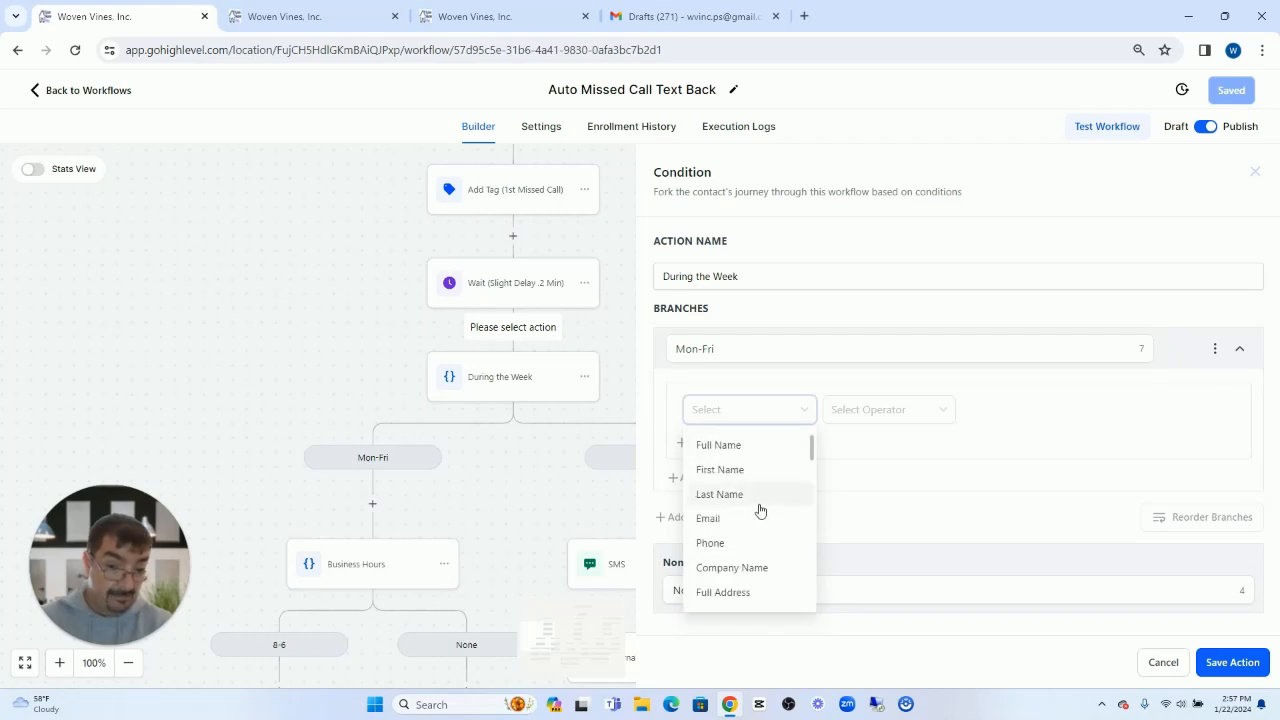
click(748, 443)
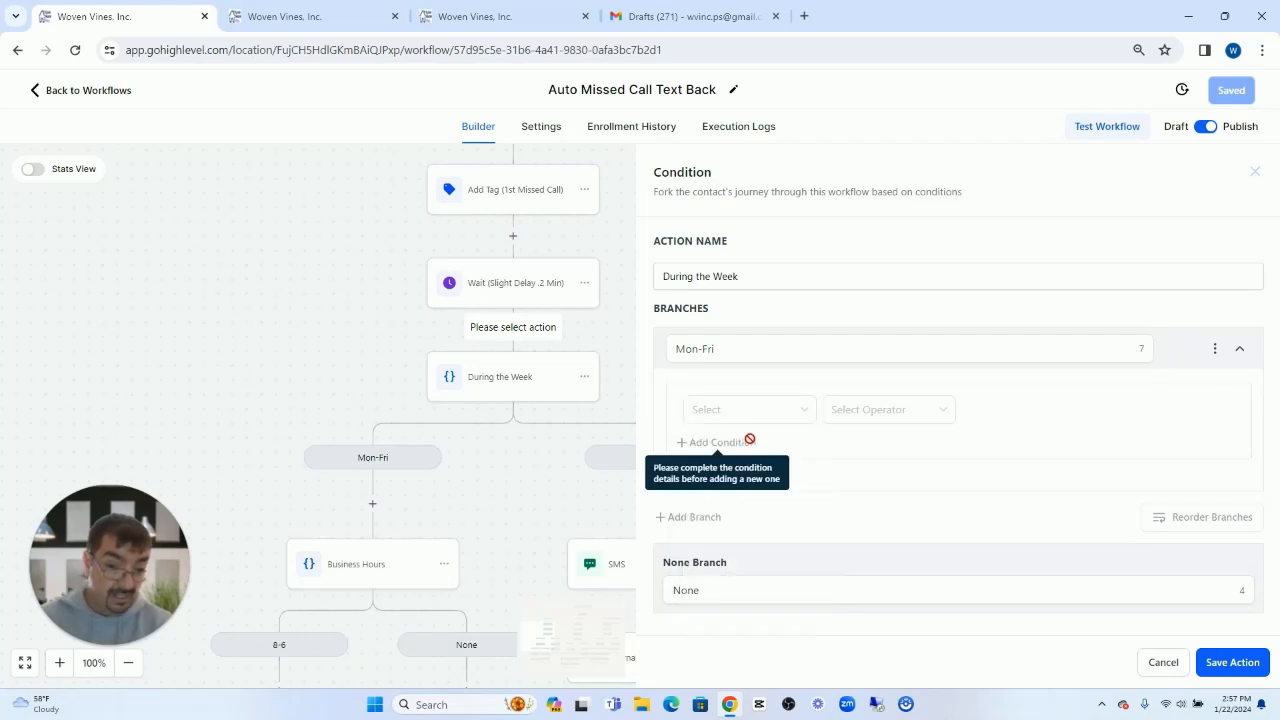
- Set the Mon-Fri branch's condition to the date-time field Current Day of week, Is, Weekday
click(747, 414)
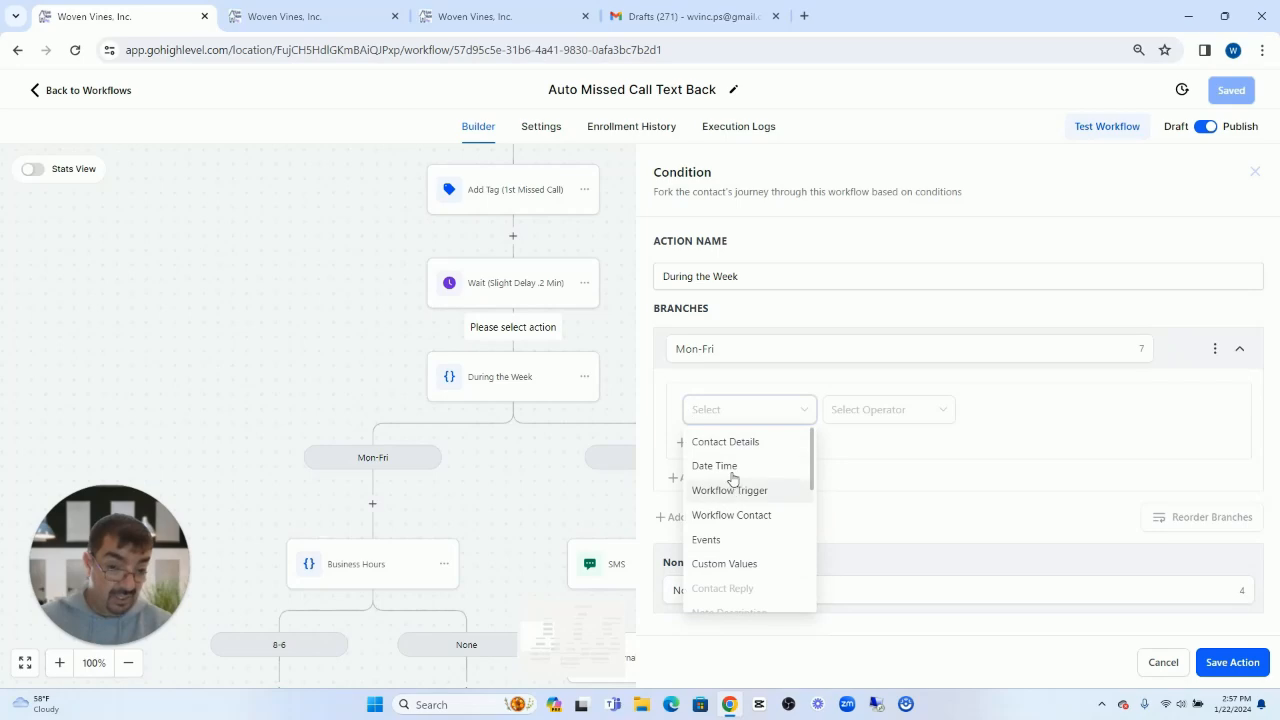
click(738, 466)
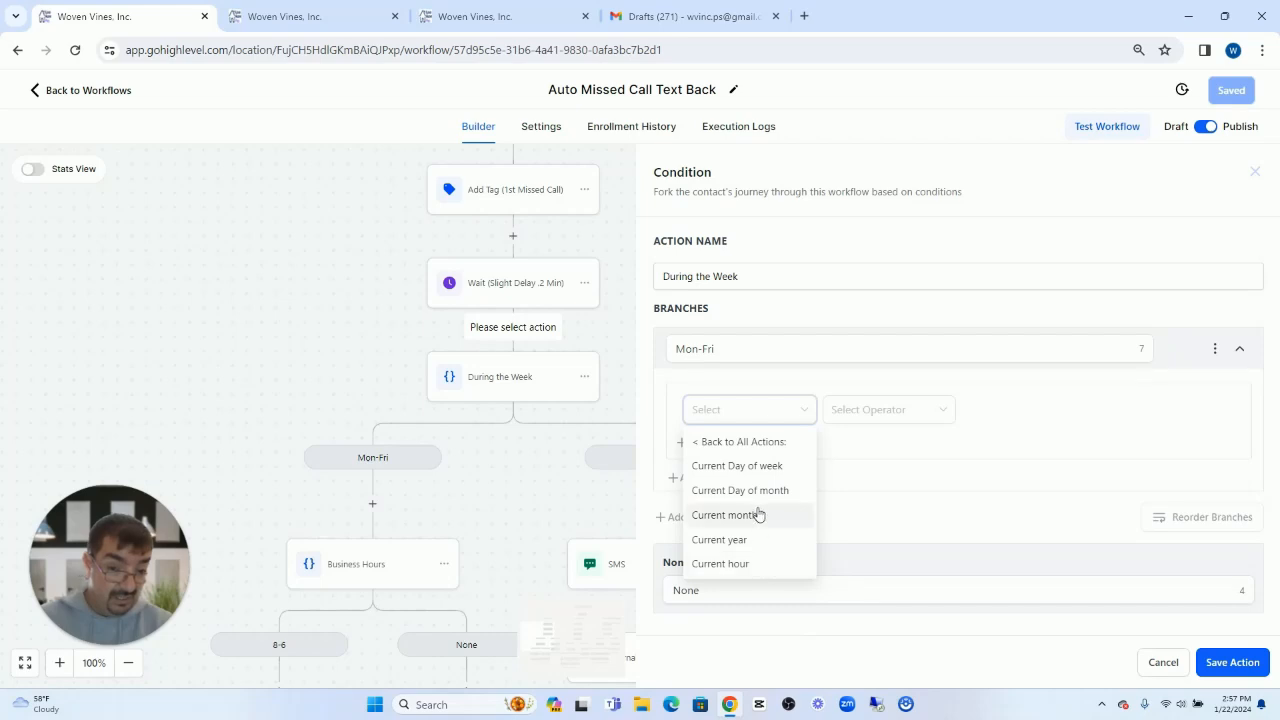
click(766, 466)
click(880, 414)
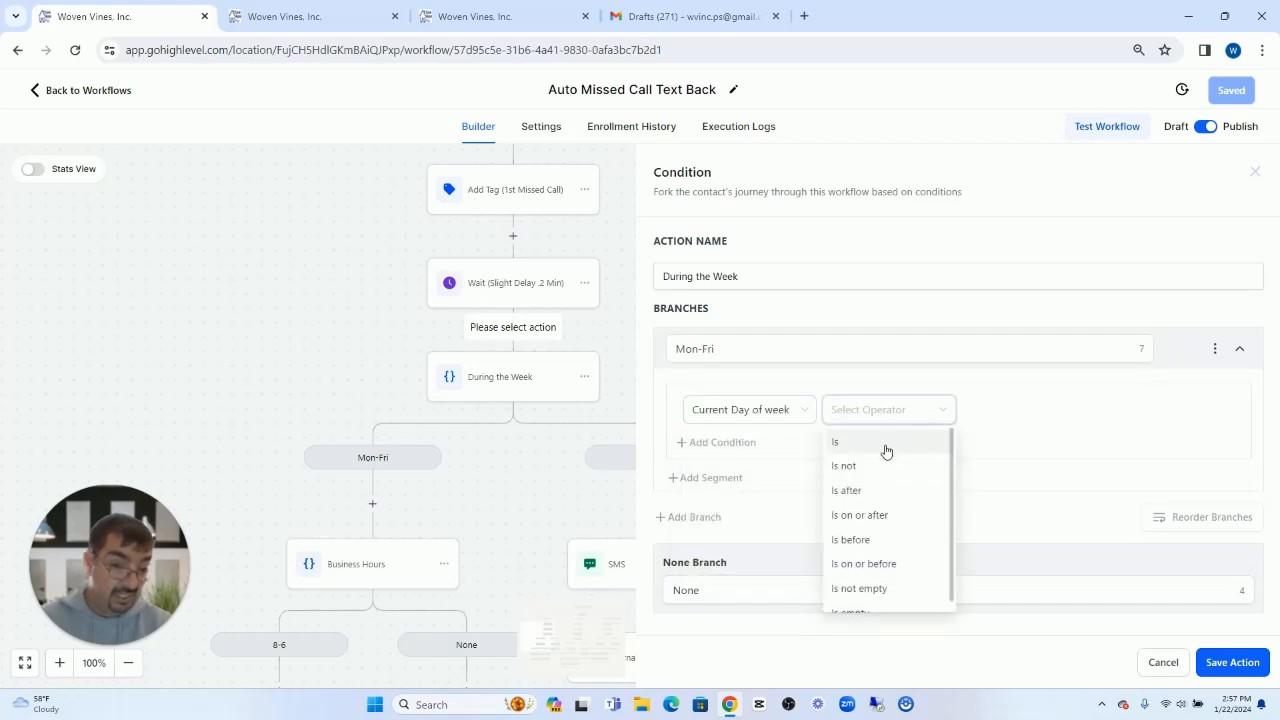
click(885, 449)
click(1040, 412)
scroll(1020, 510, down, 1)
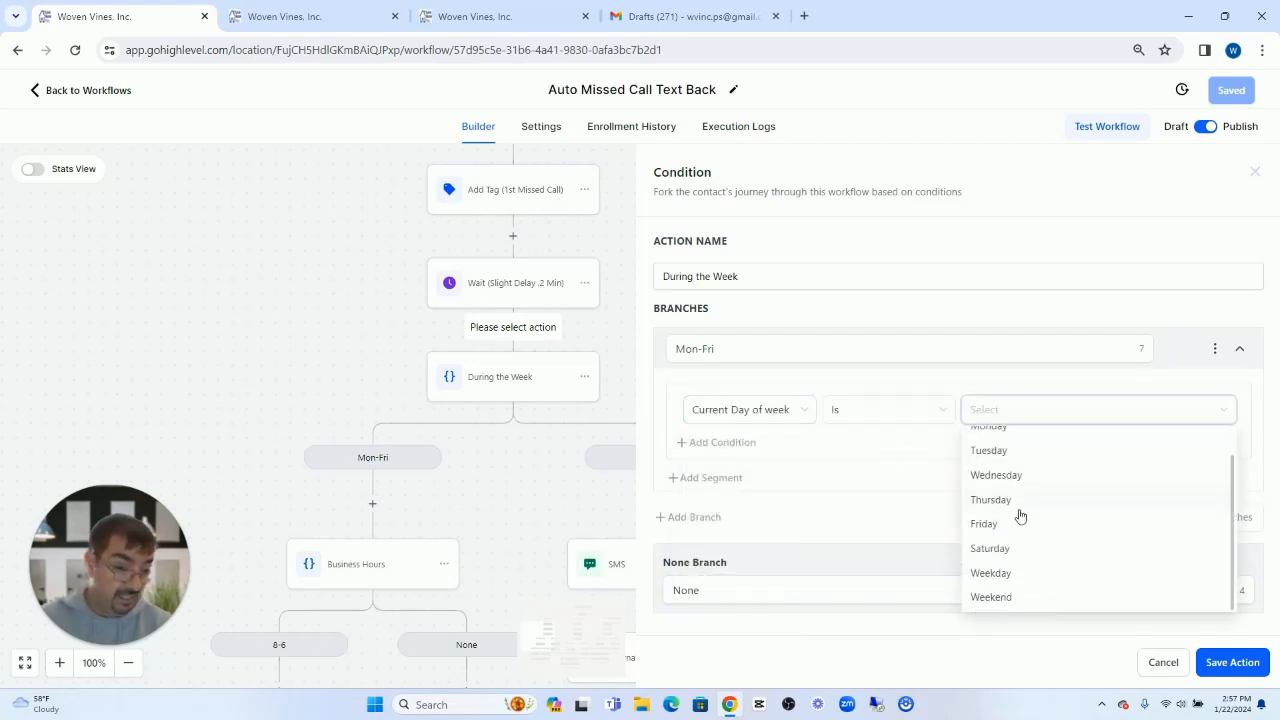
click(1012, 578)
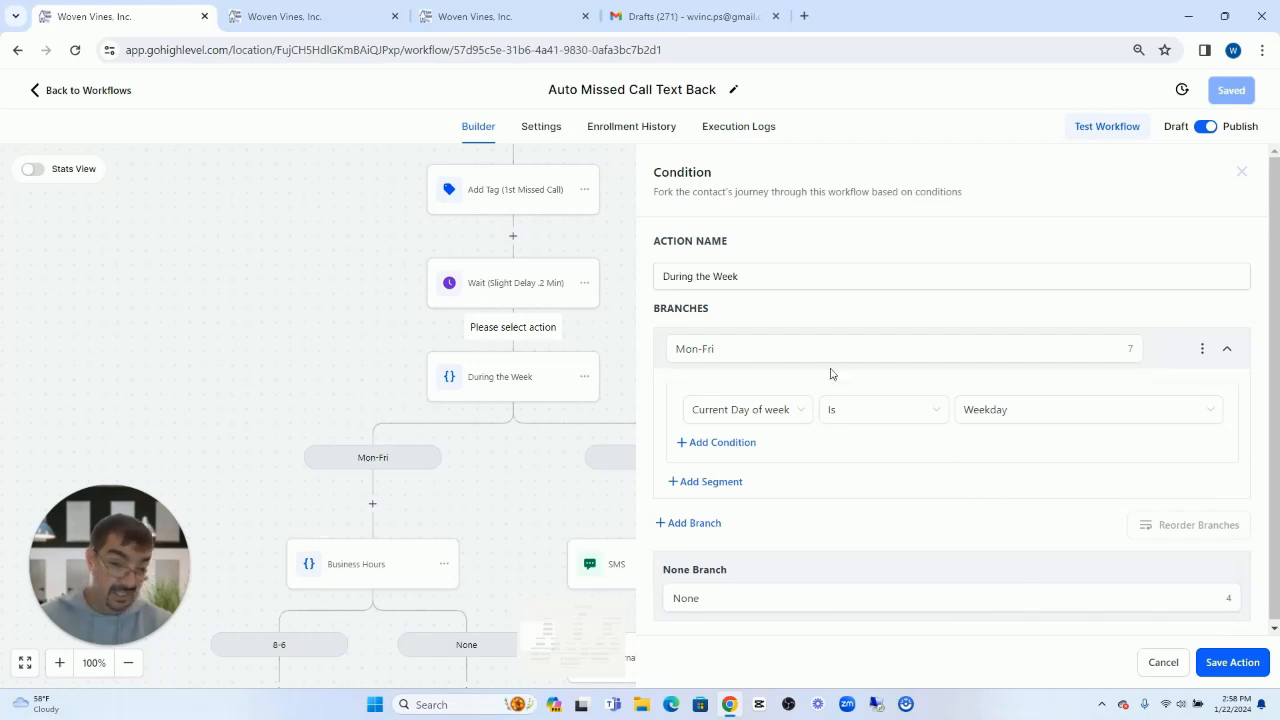
- Clear the Mon-Fri branch's condition field and browse the available Contact Details fields
click(763, 414)
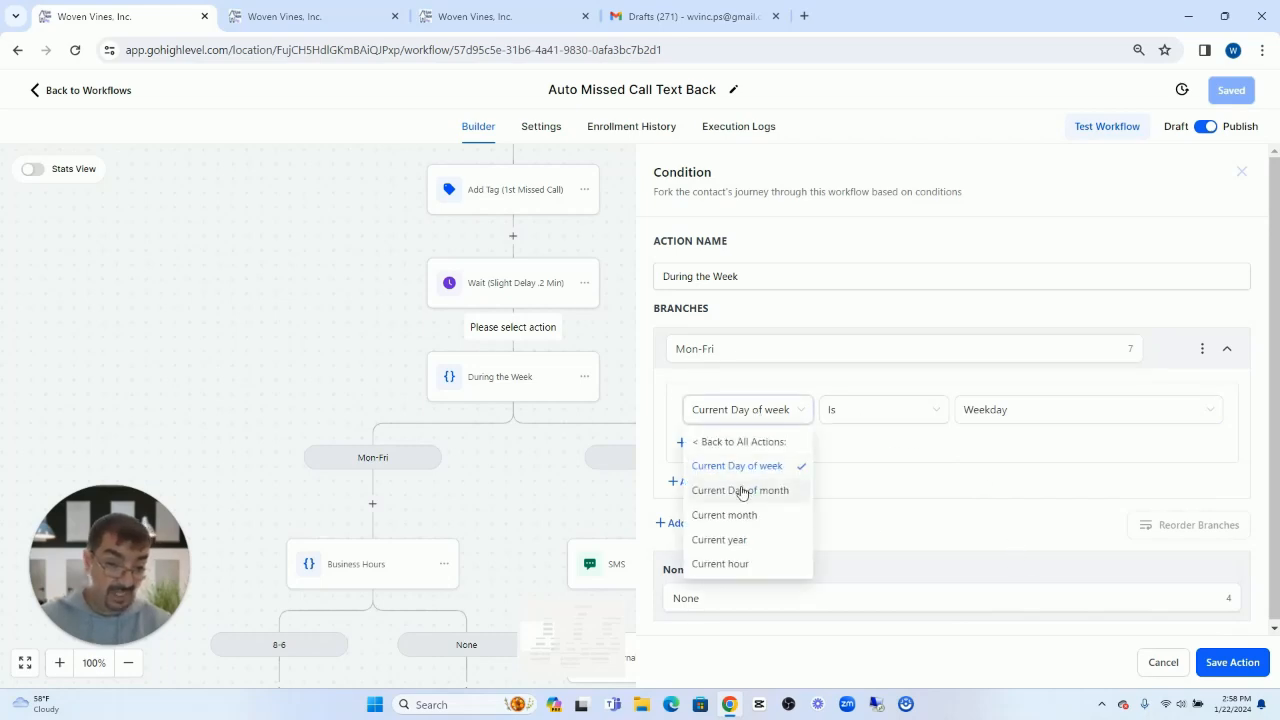
click(744, 446)
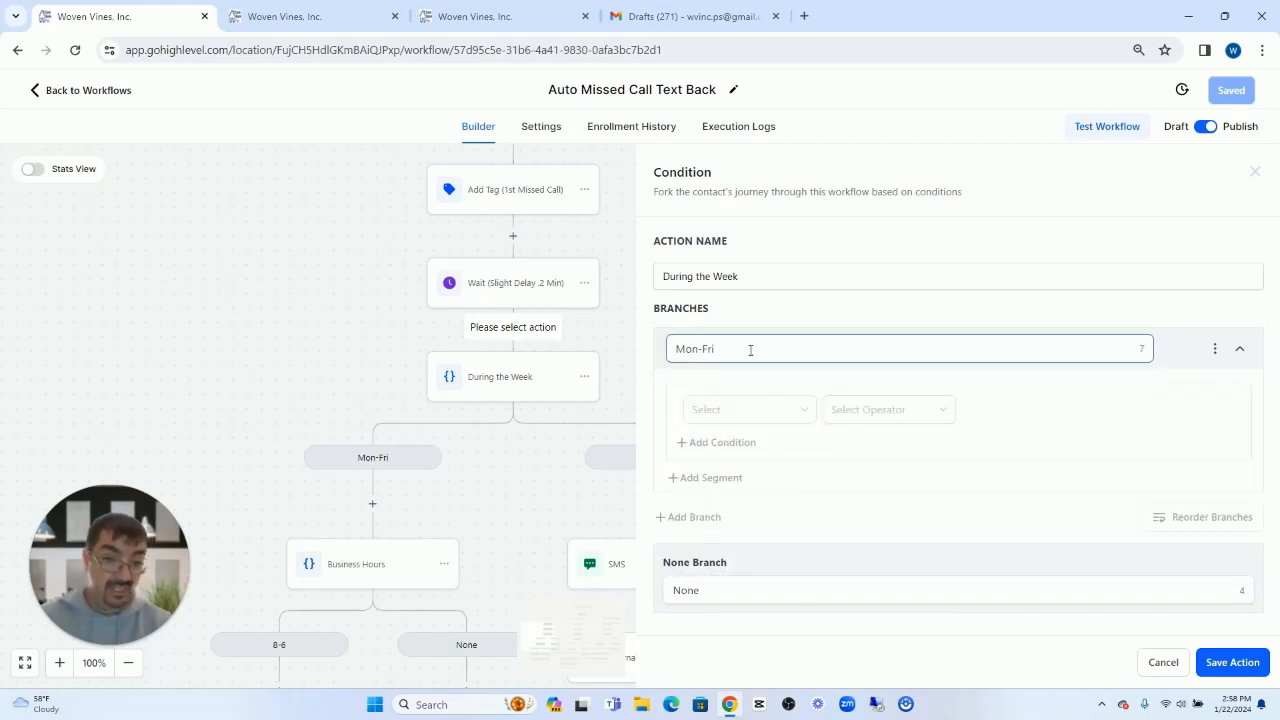
click(748, 418)
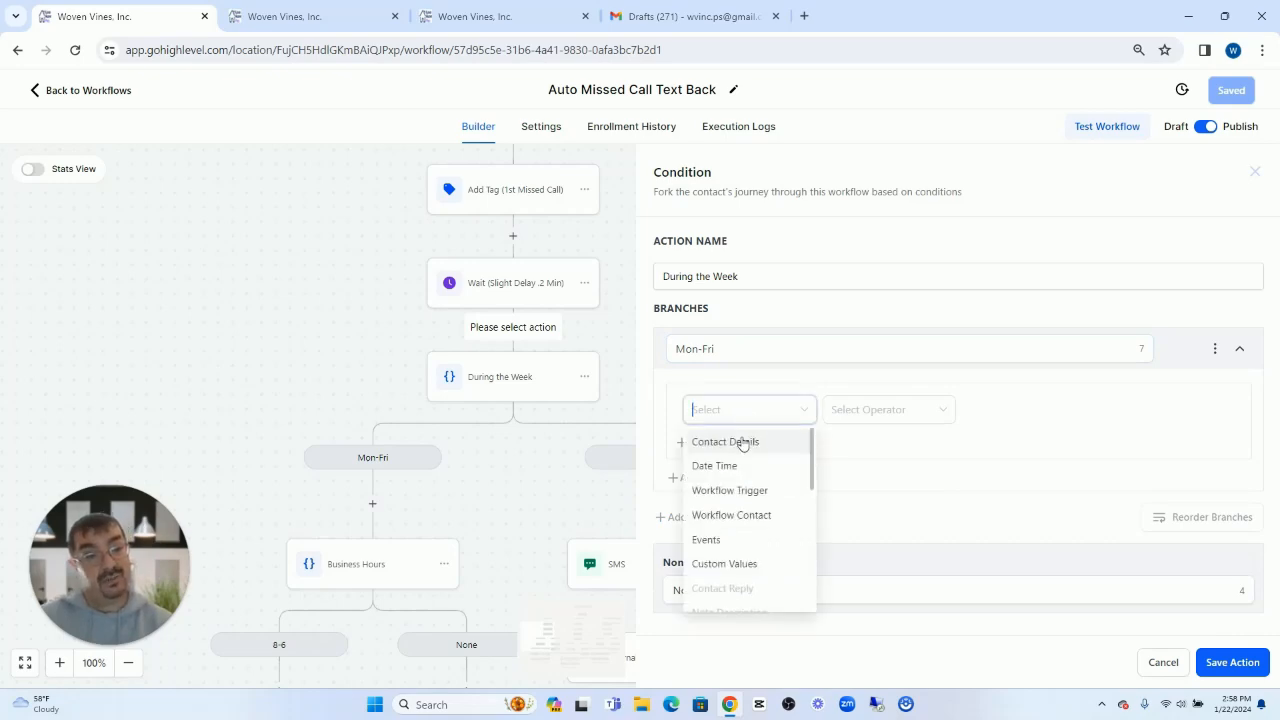
click(744, 441)
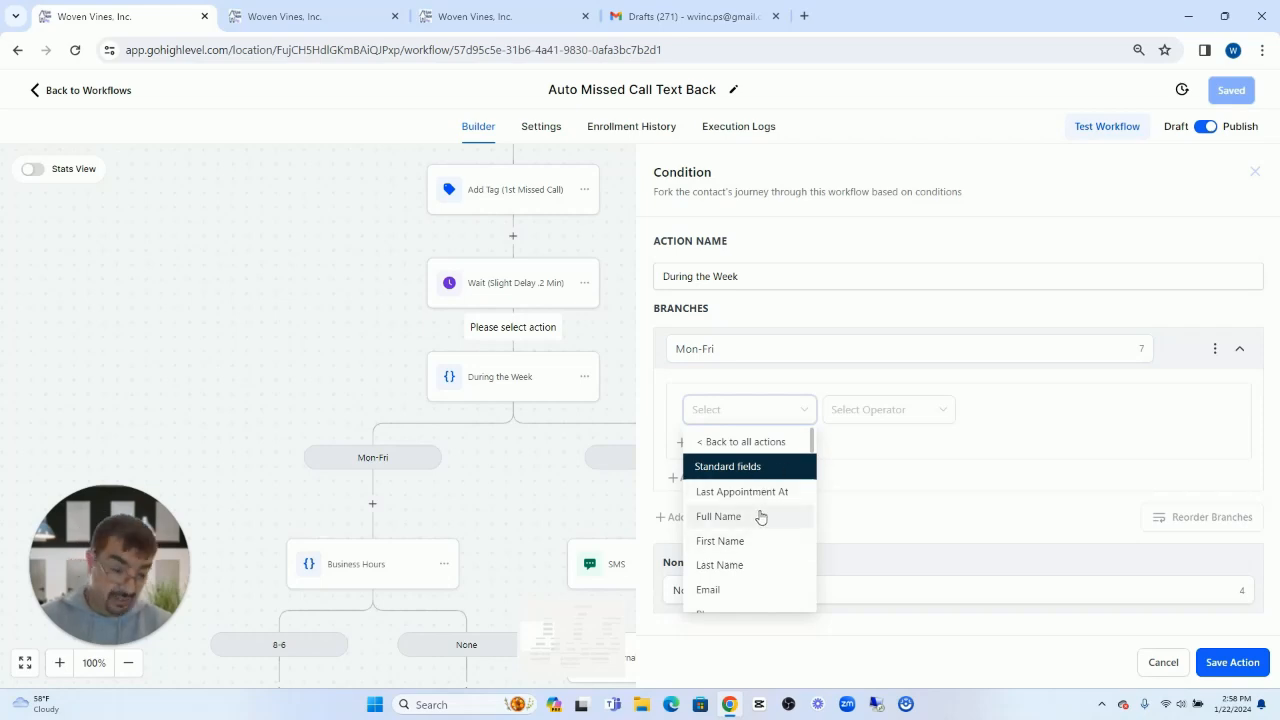
scroll(759, 516, down, 3)
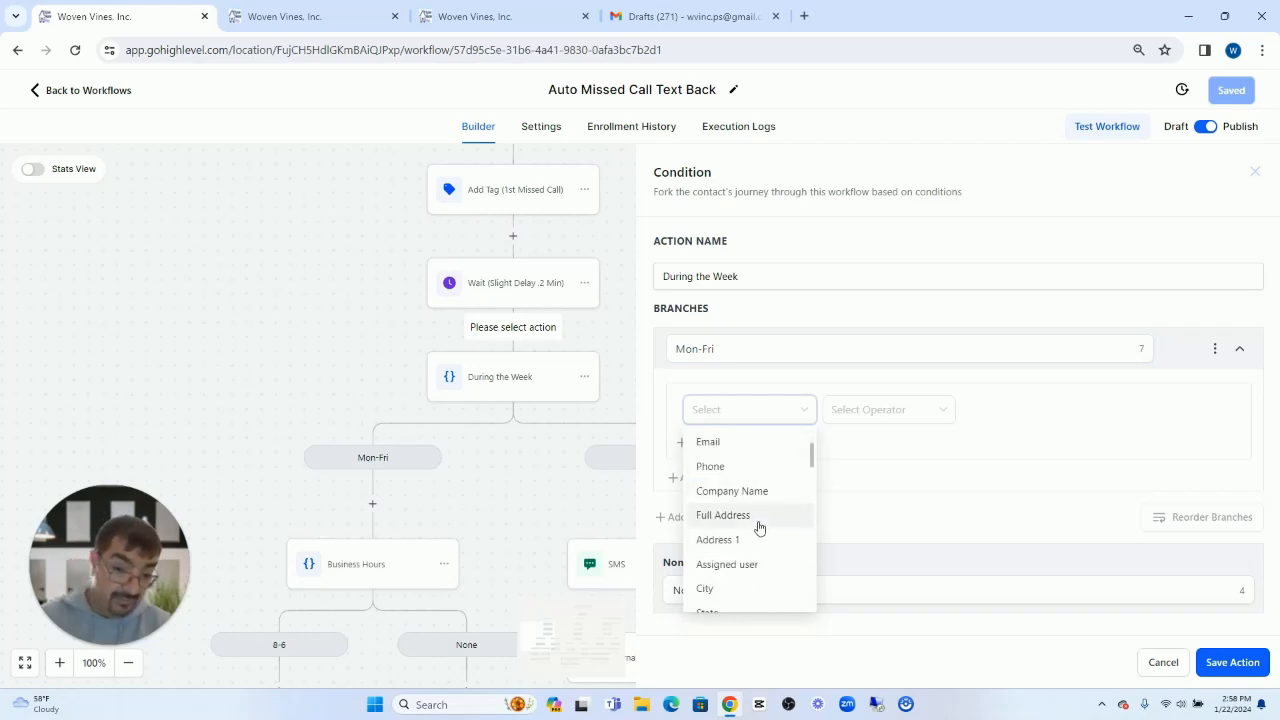
scroll(759, 527, up, 3)
click(748, 442)
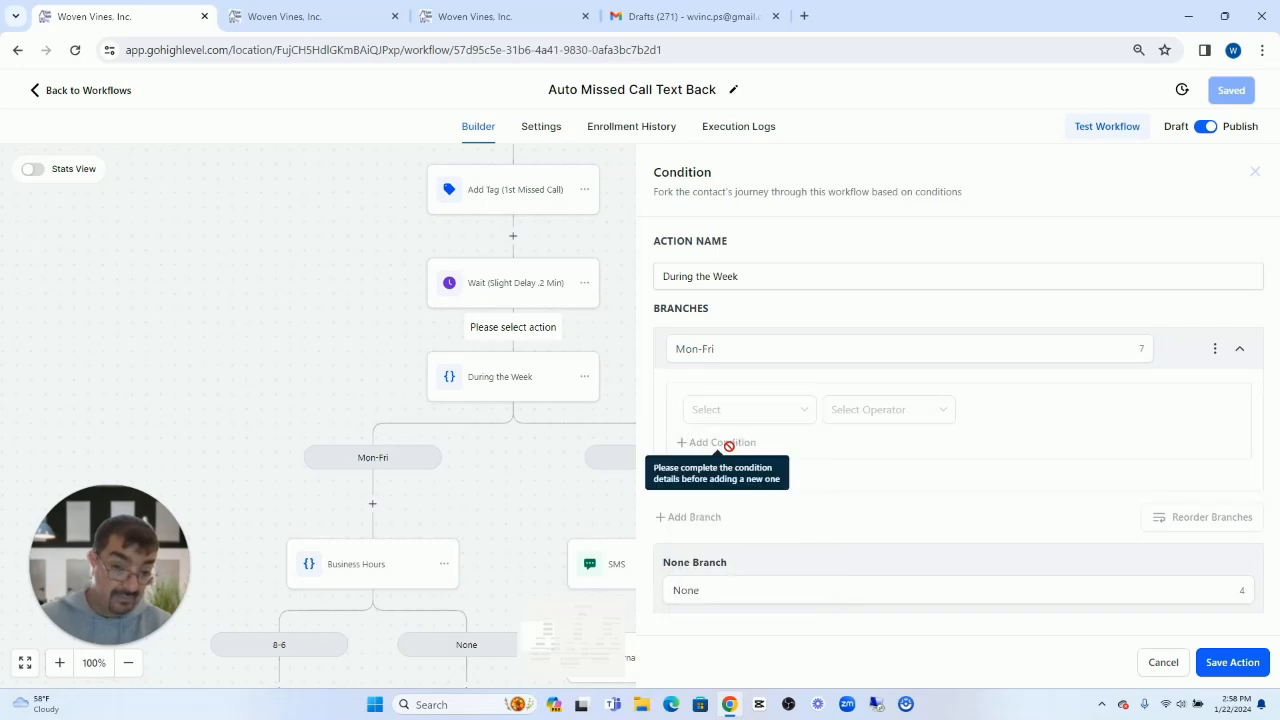
- Define the Mon-Fri branch's condition again as Current Day of week Is Weekday
click(740, 412)
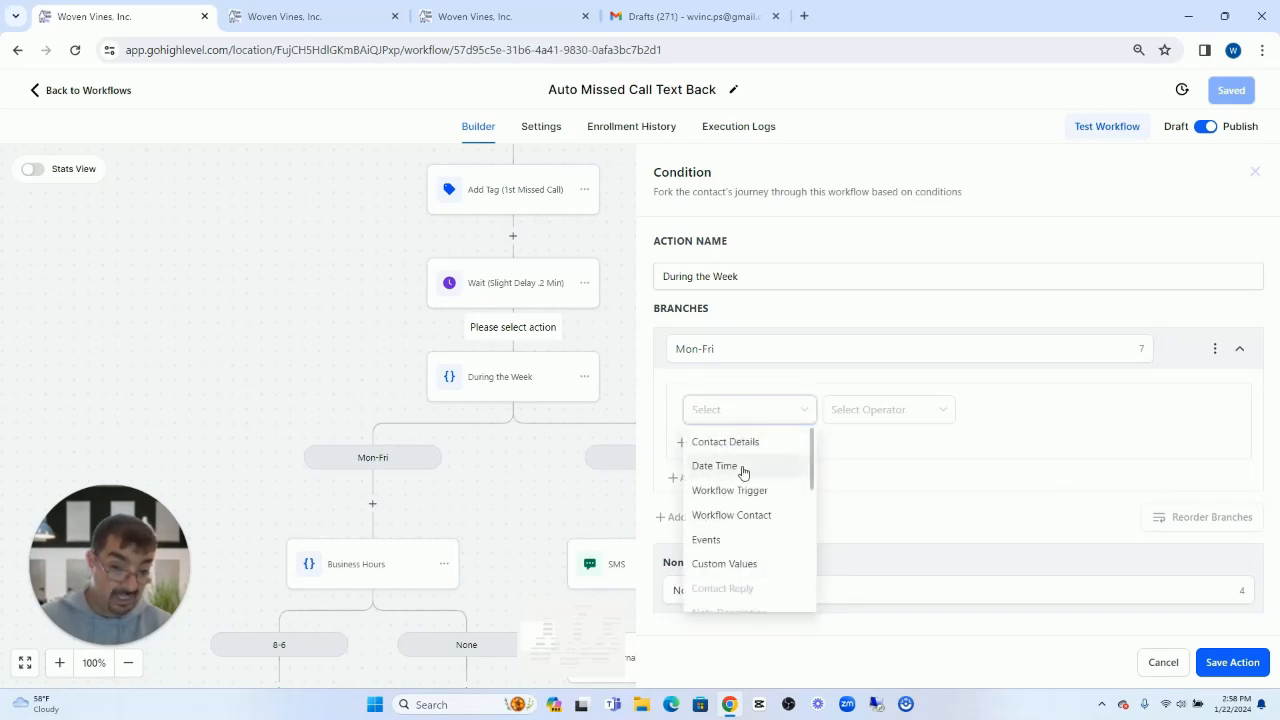
click(743, 469)
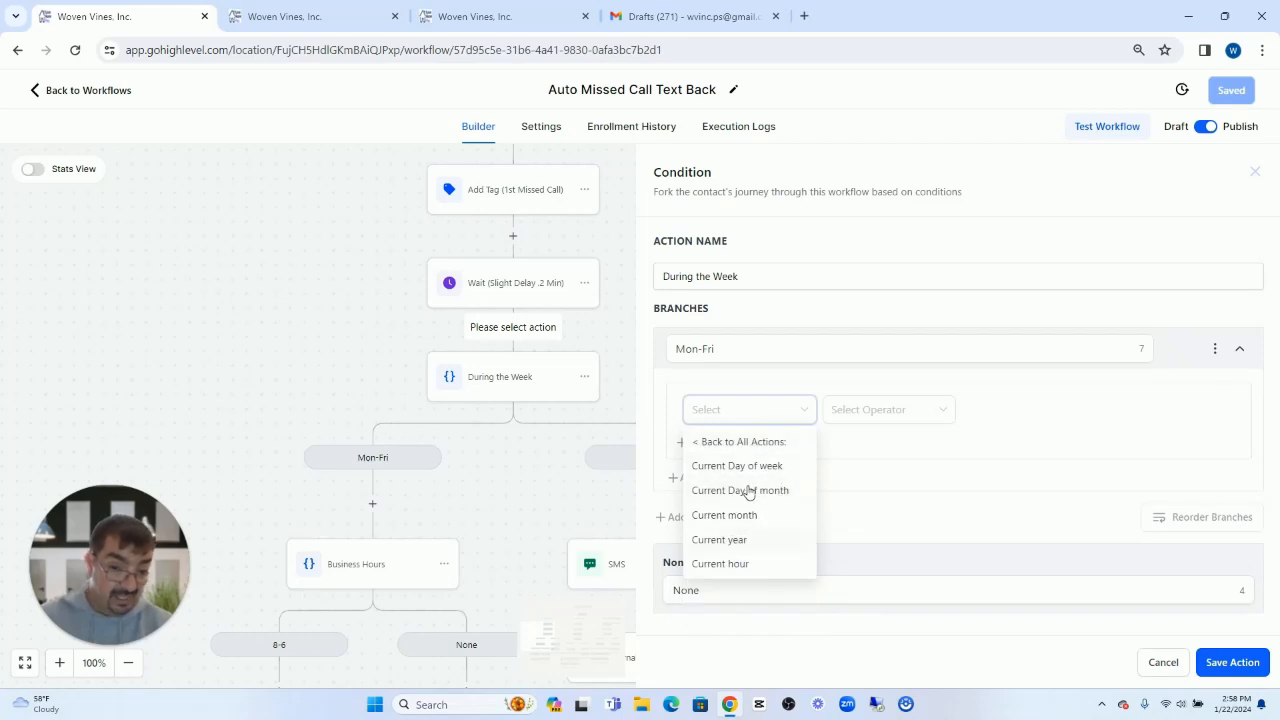
click(740, 466)
click(886, 412)
click(945, 440)
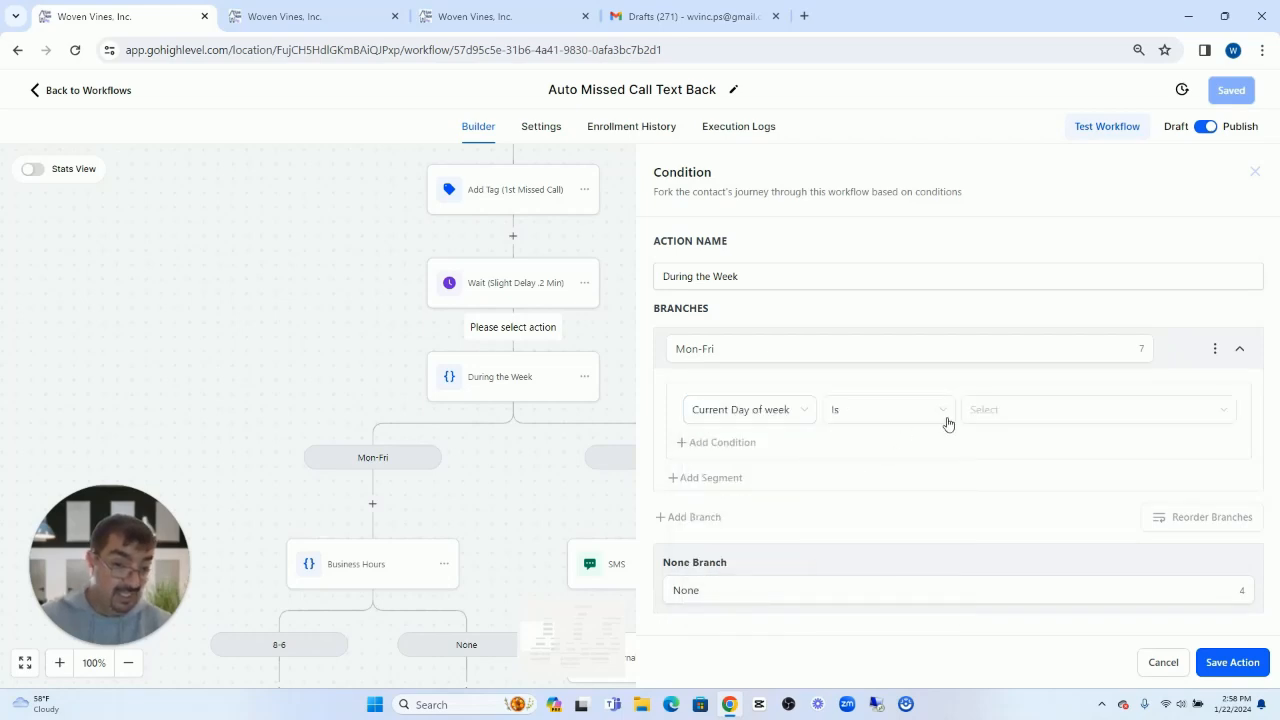
click(1026, 414)
scroll(1050, 560, down, 1)
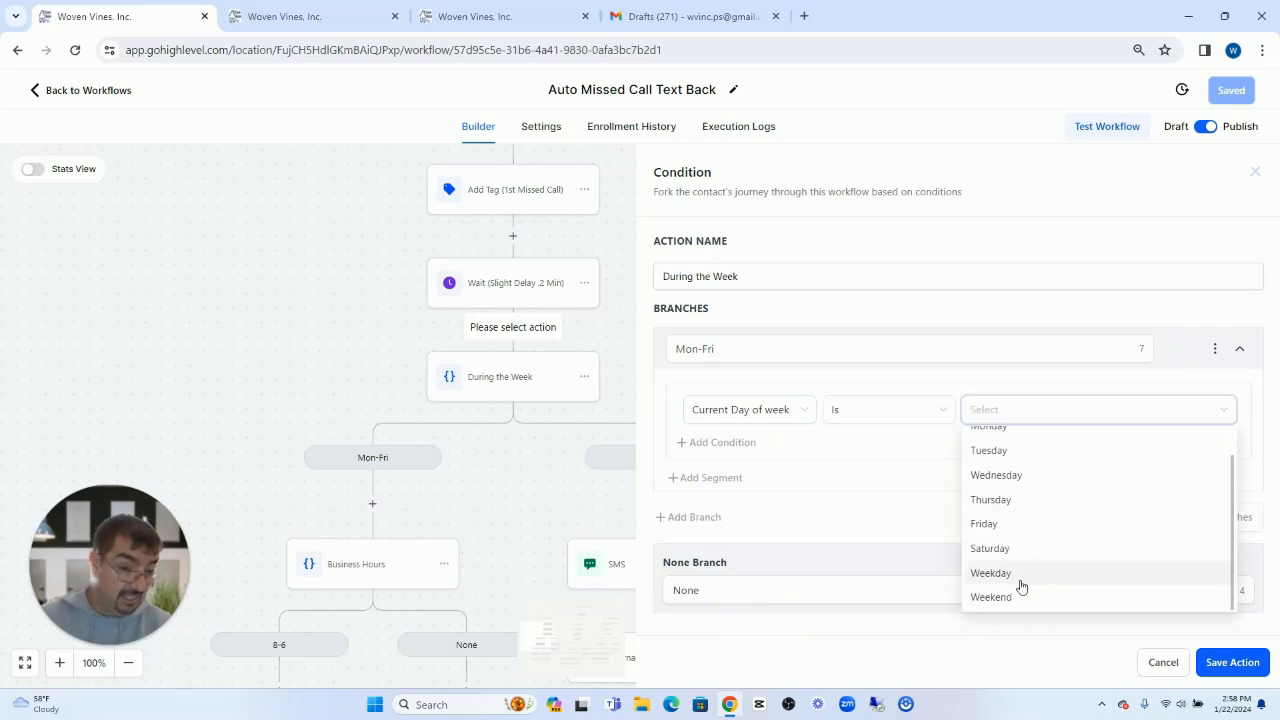
click(1000, 573)
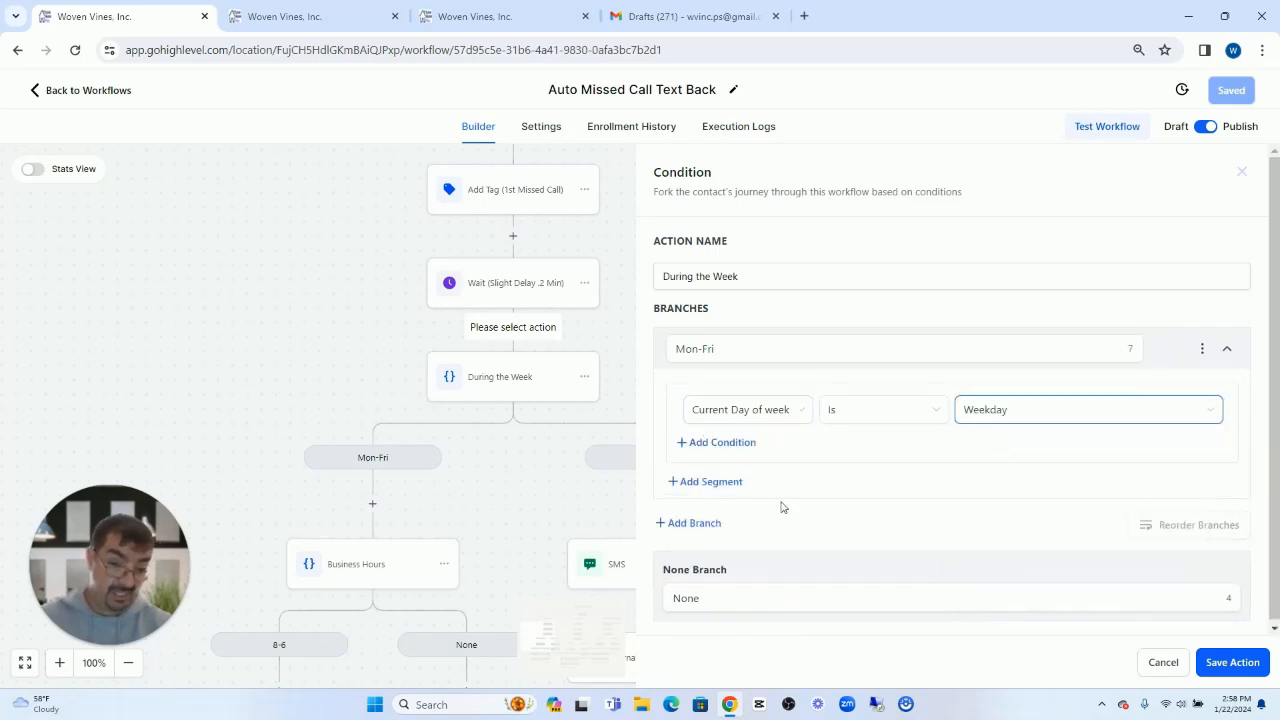
- Review the existing branches below the During the Week condition and discard the drafted If / Else action
scroll(480, 506, down, 2)
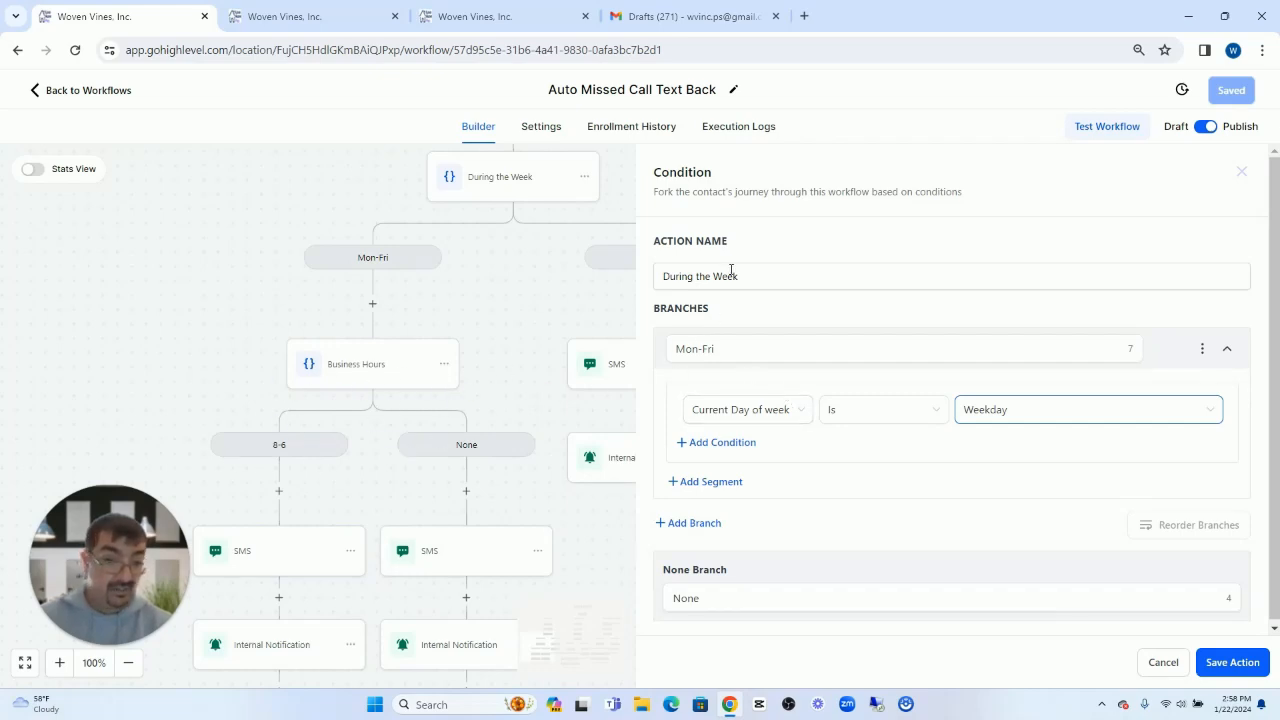
drag(731, 270, 654, 280)
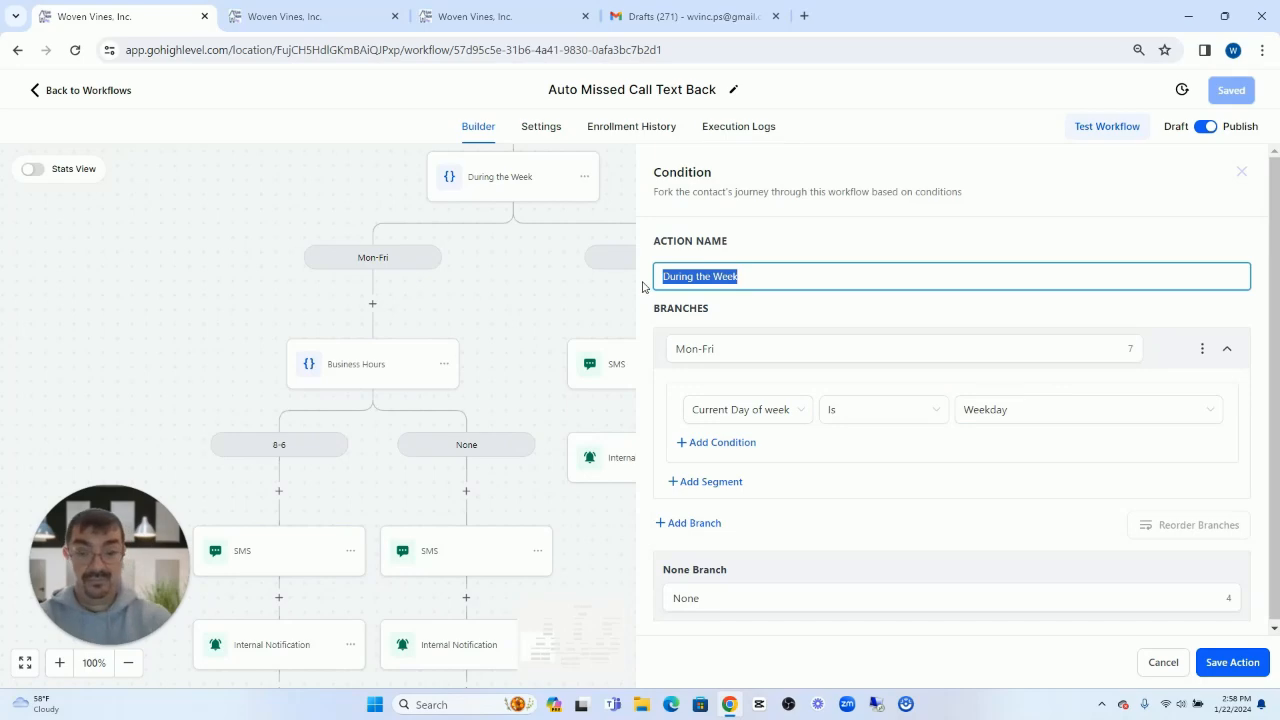
scroll(471, 428, up, 3)
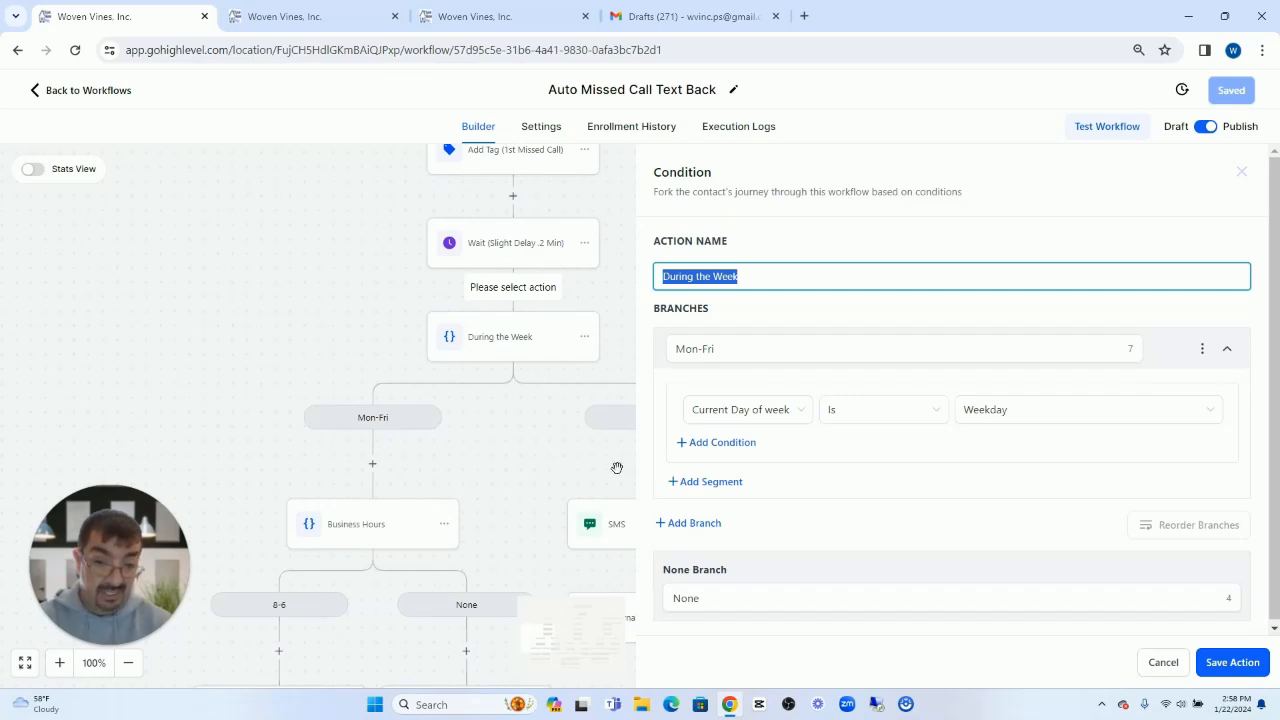
scroll(526, 487, down, 2)
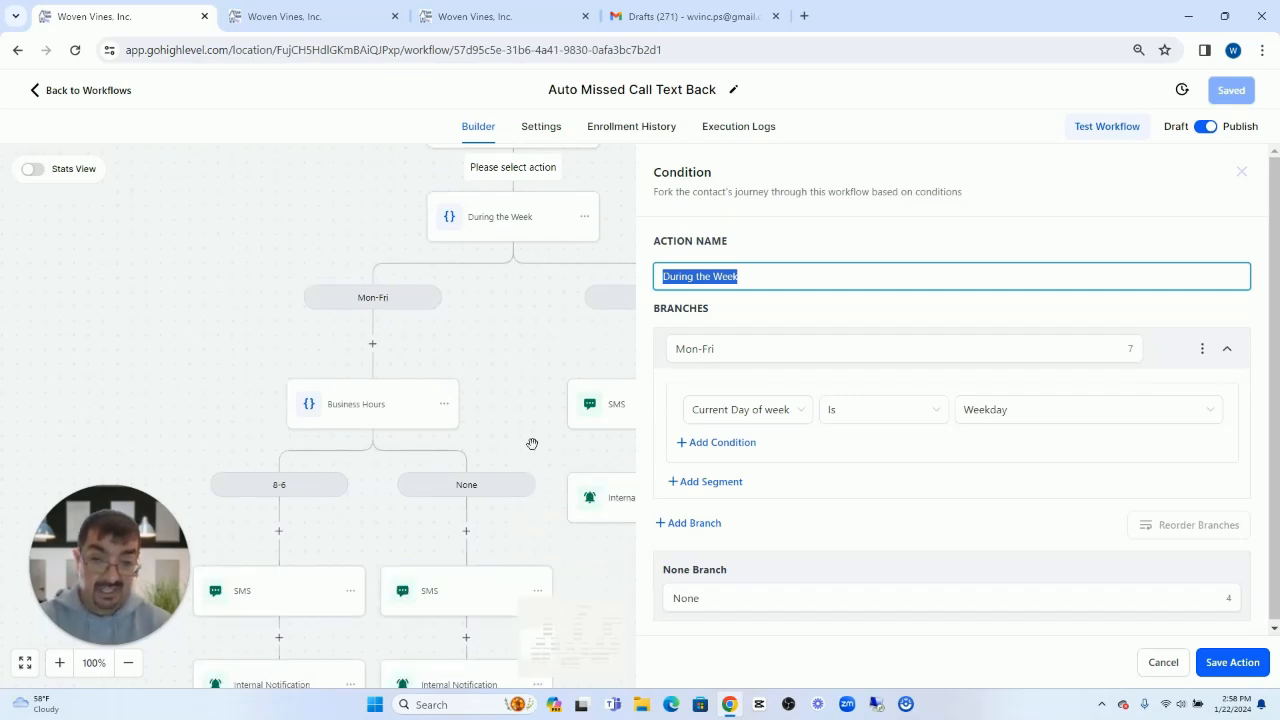
scroll(345, 398, down, 1)
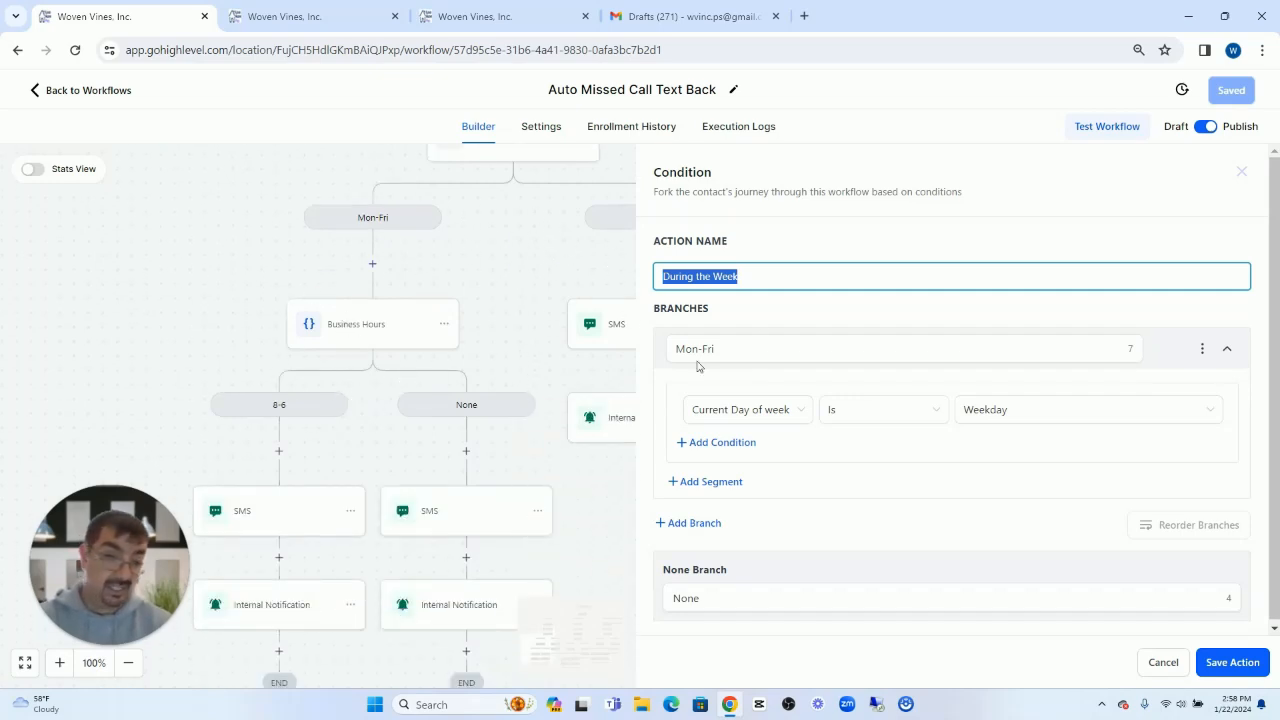
click(650, 325)
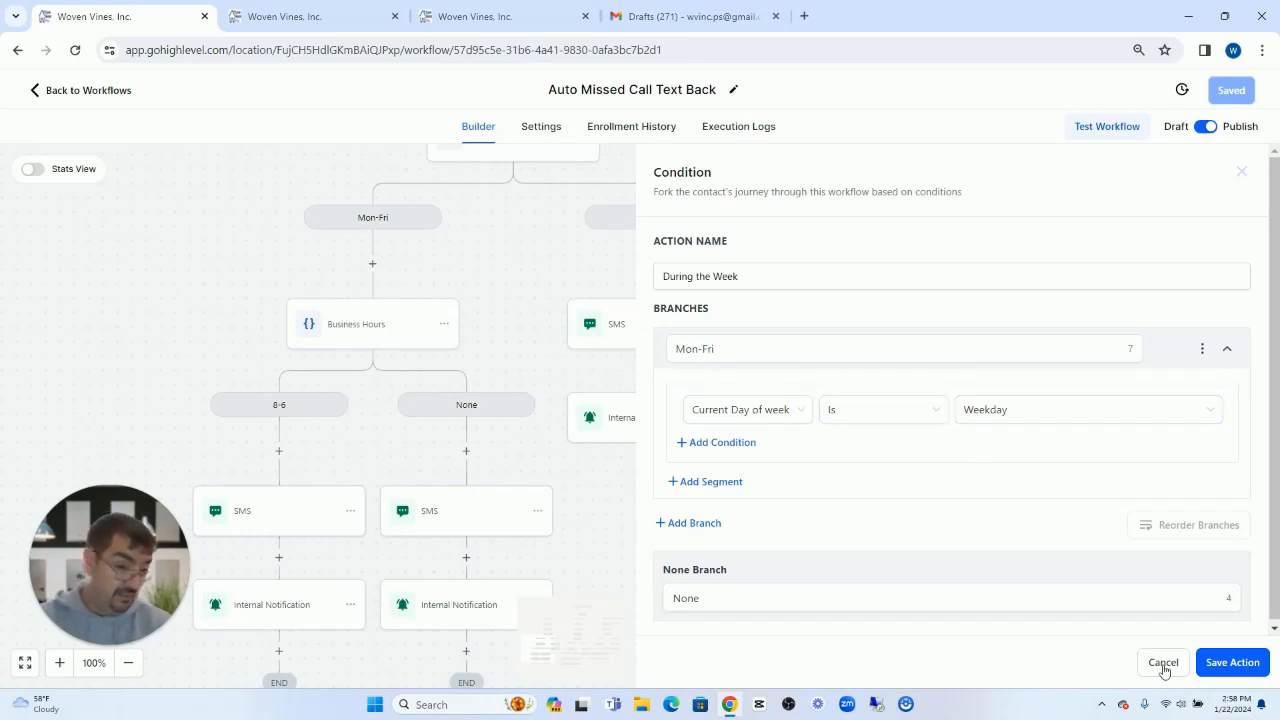
click(1130, 658)
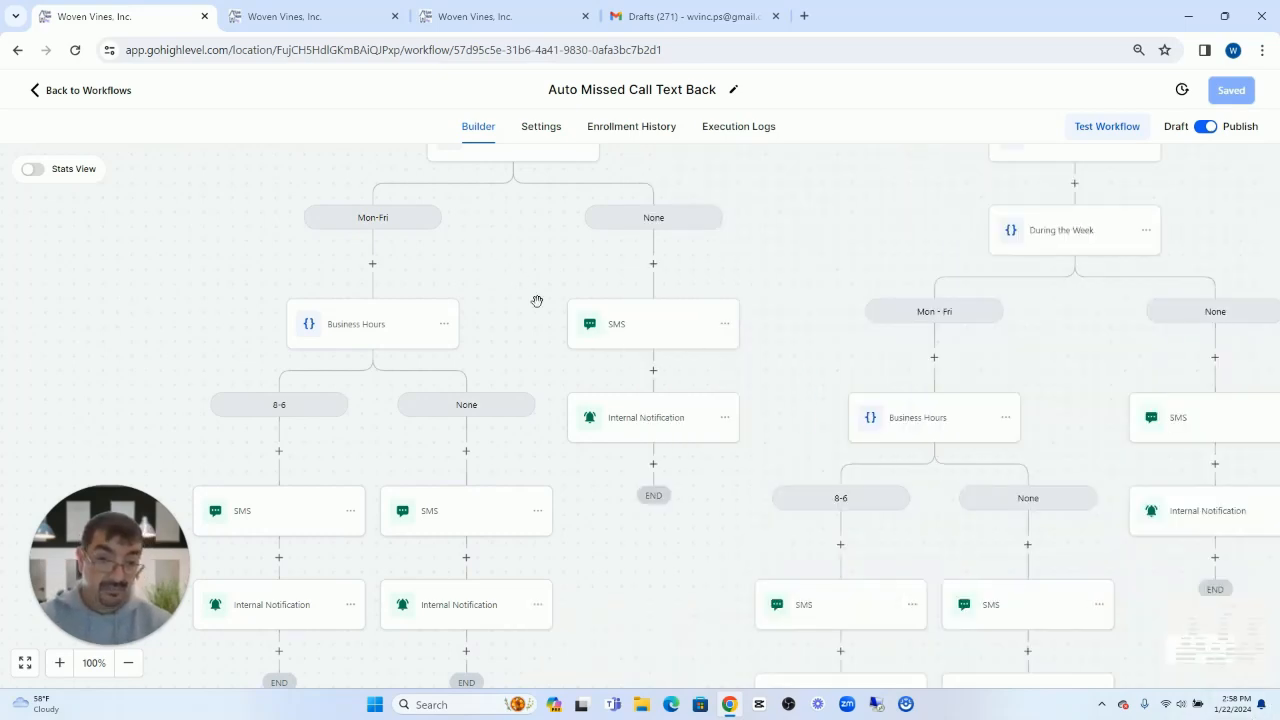
- Add an If / Else action at the start of the Mon-Fri branch and name it "Business Hours"
scroll(581, 268, up, 1)
scroll(630, 215, down, 3)
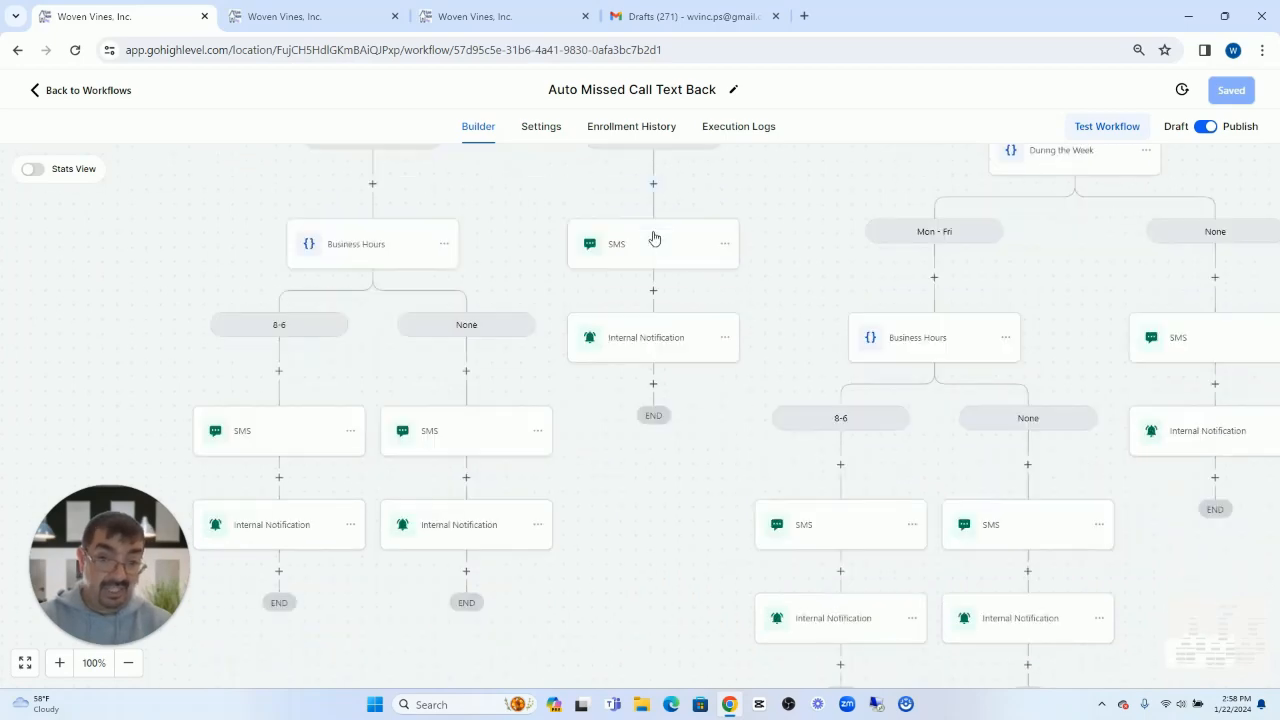
scroll(505, 248, up, 2)
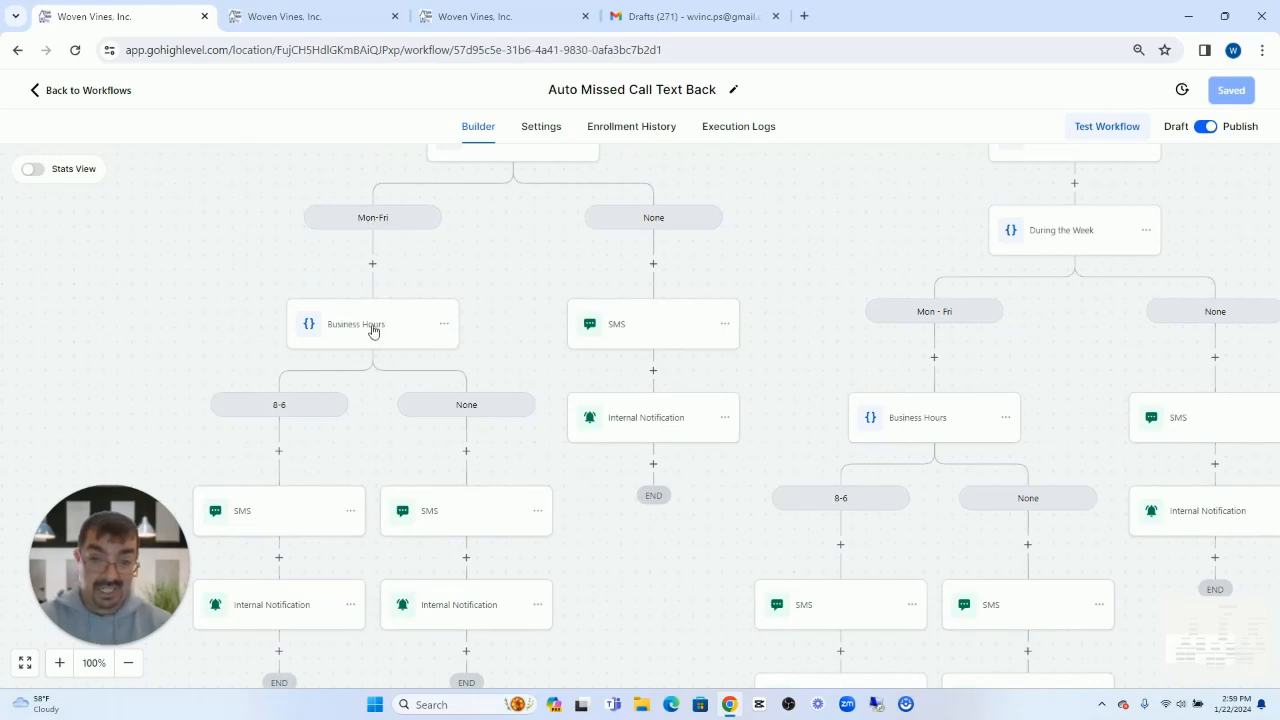
click(369, 265)
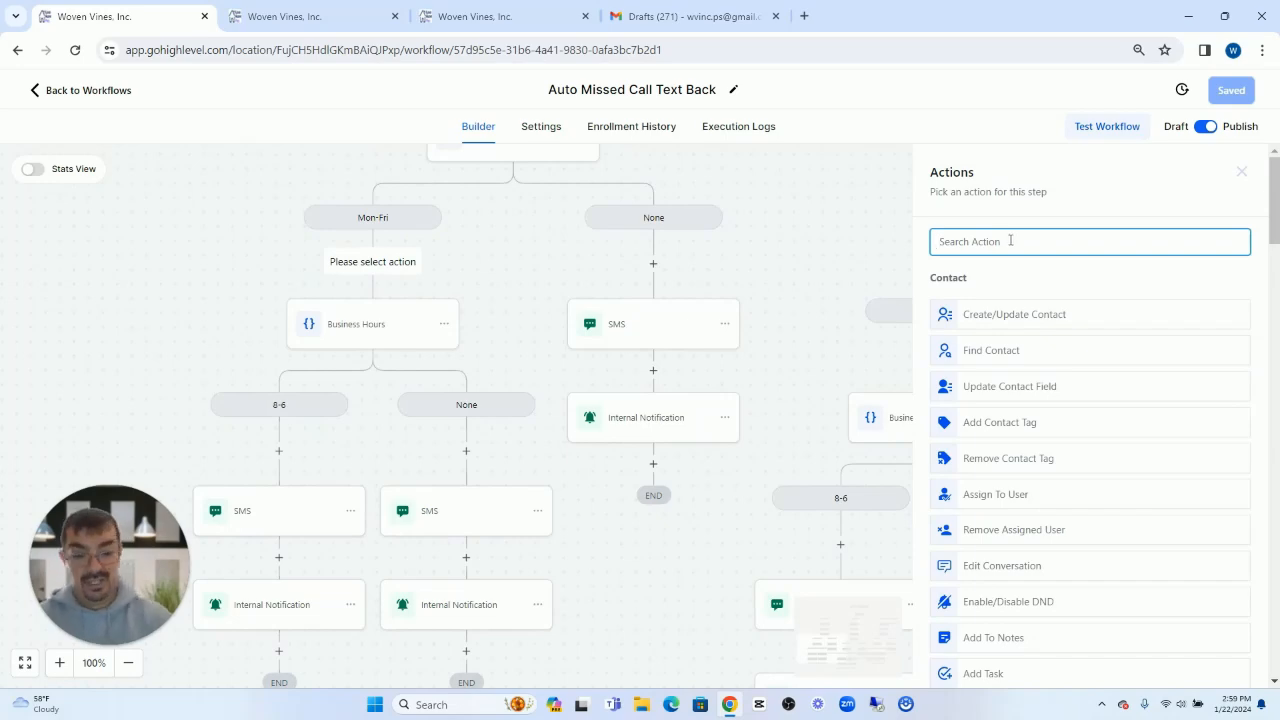
text(if)
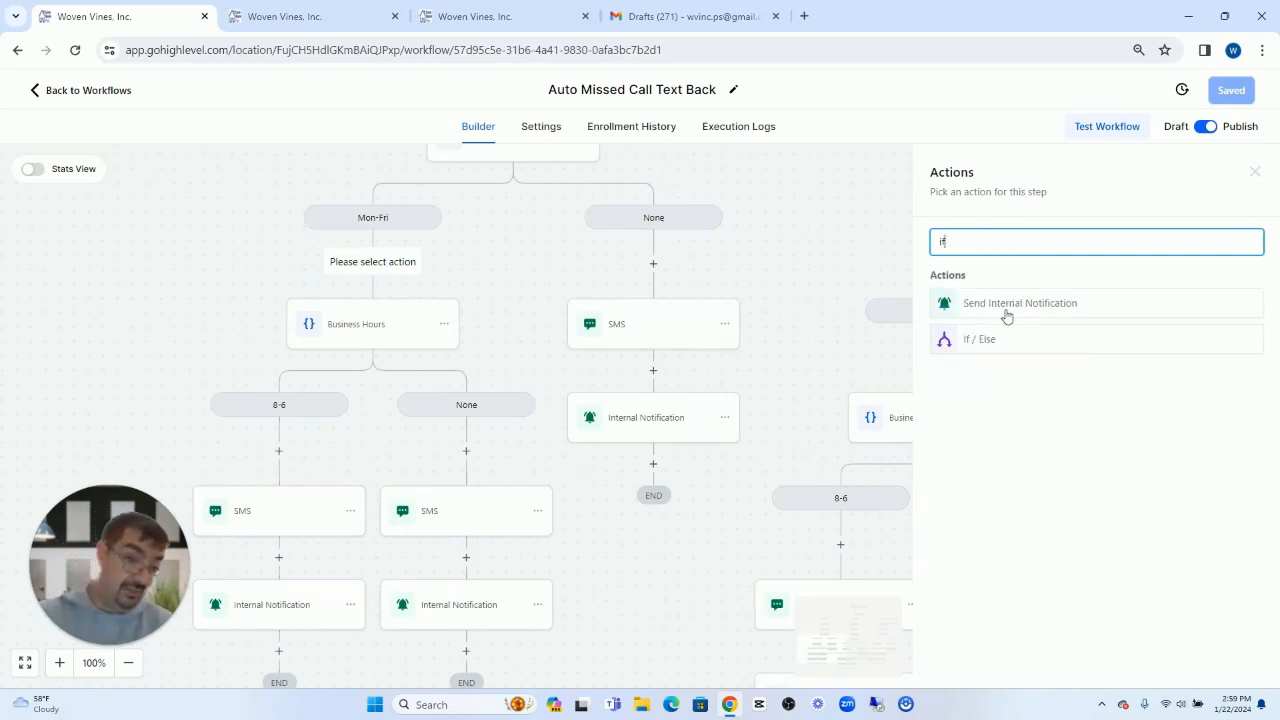
click(996, 338)
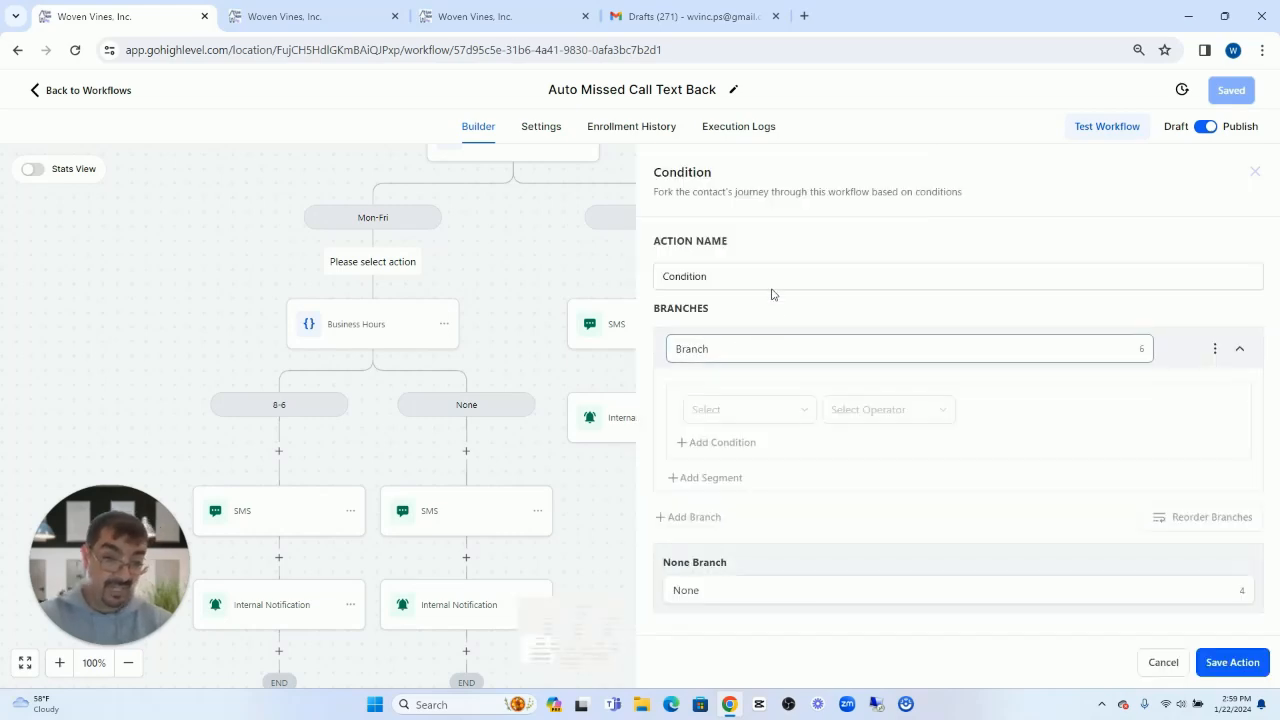
drag(712, 277, 657, 270)
text(Business Hours)
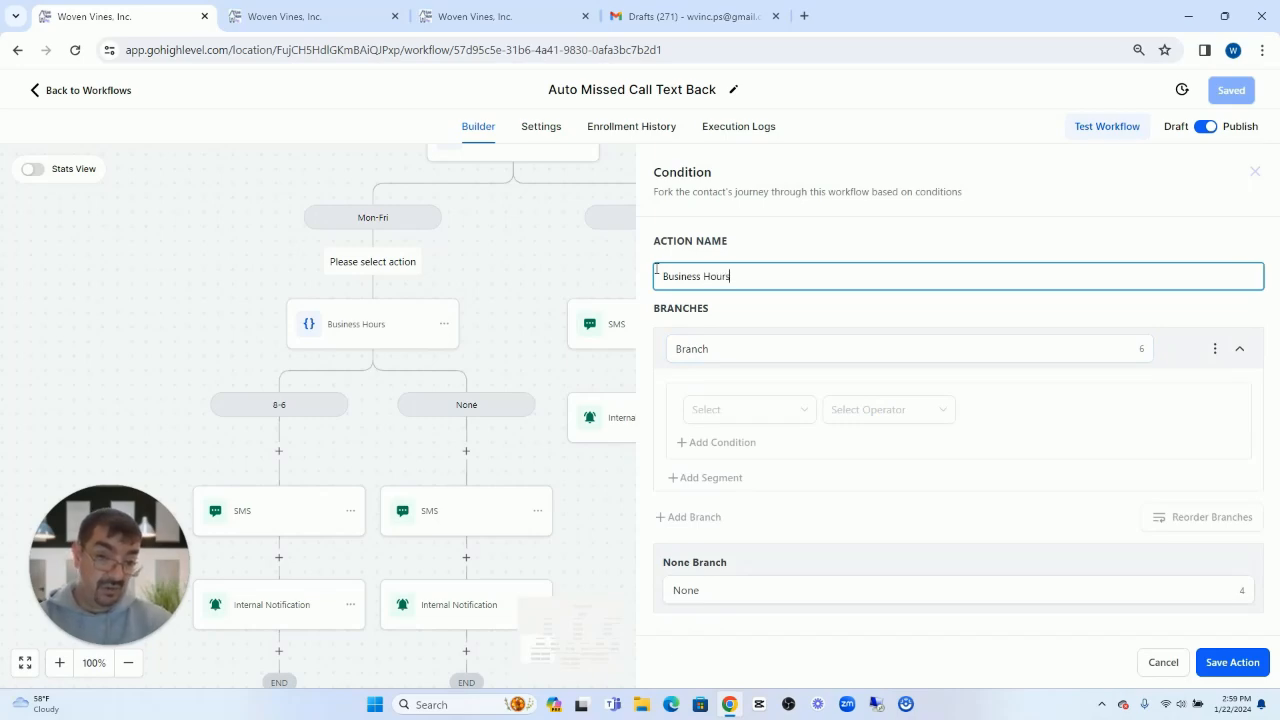
- Name the first branch of the Business Hours condition "8-6"
drag(744, 340, 640, 344)
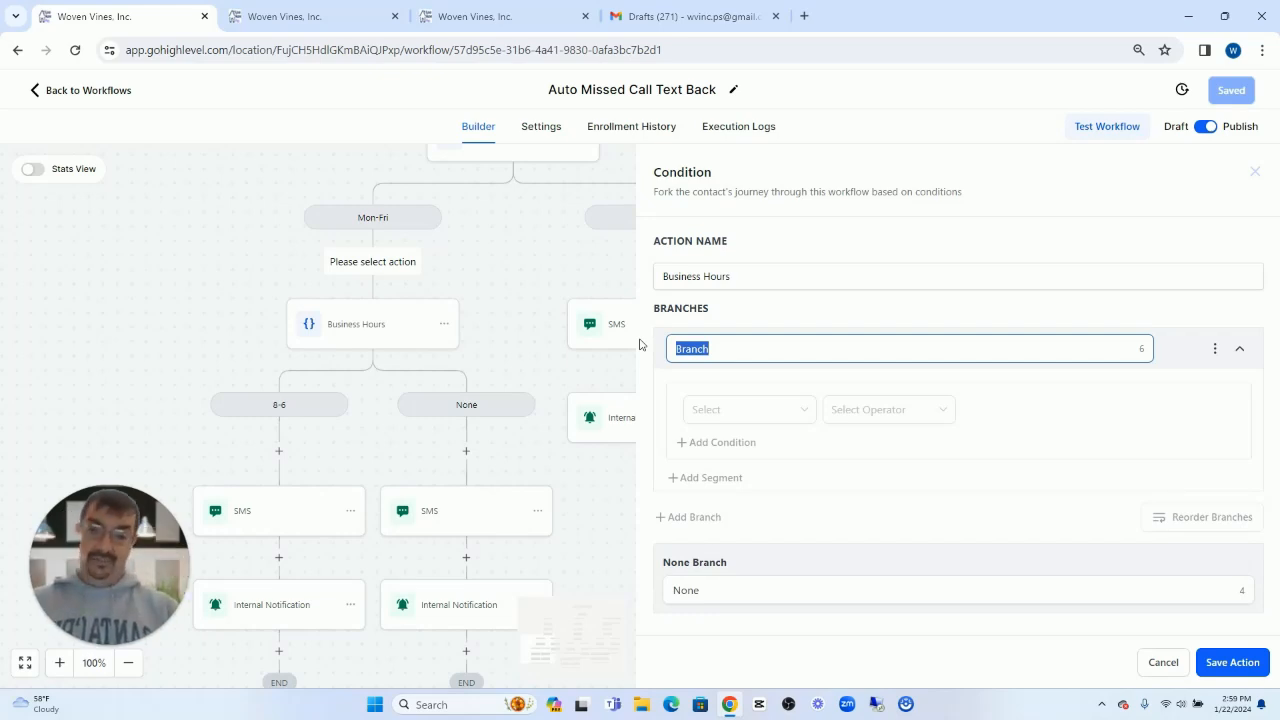
text(9)
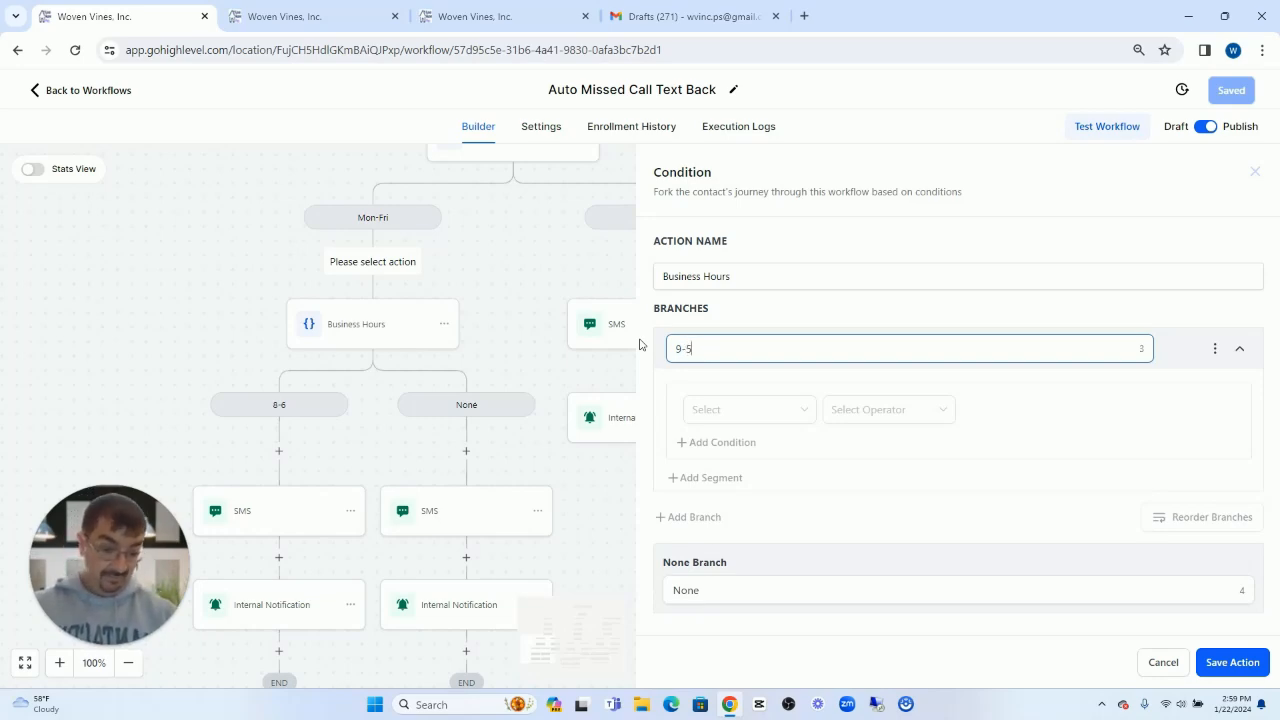
key(BackSpace)
text(8-6)
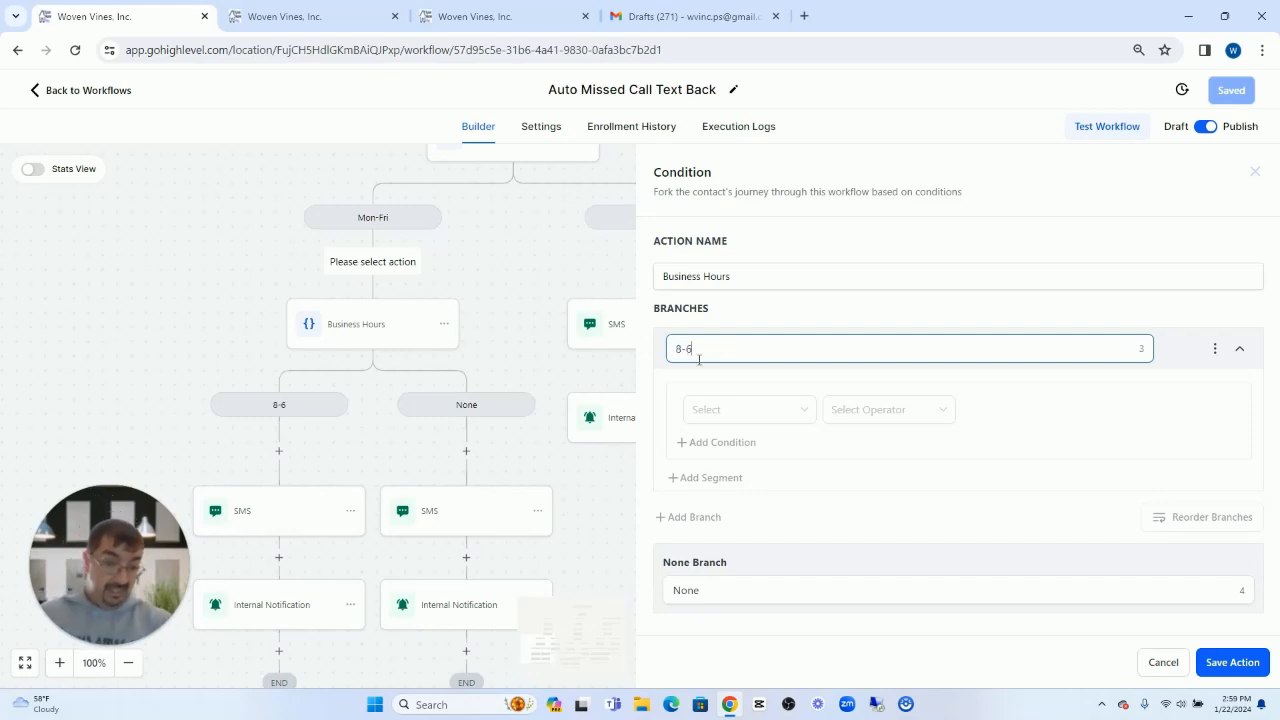
- Set the 8-6 branch's first condition to Current hour Is after 08:00 AM
click(735, 412)
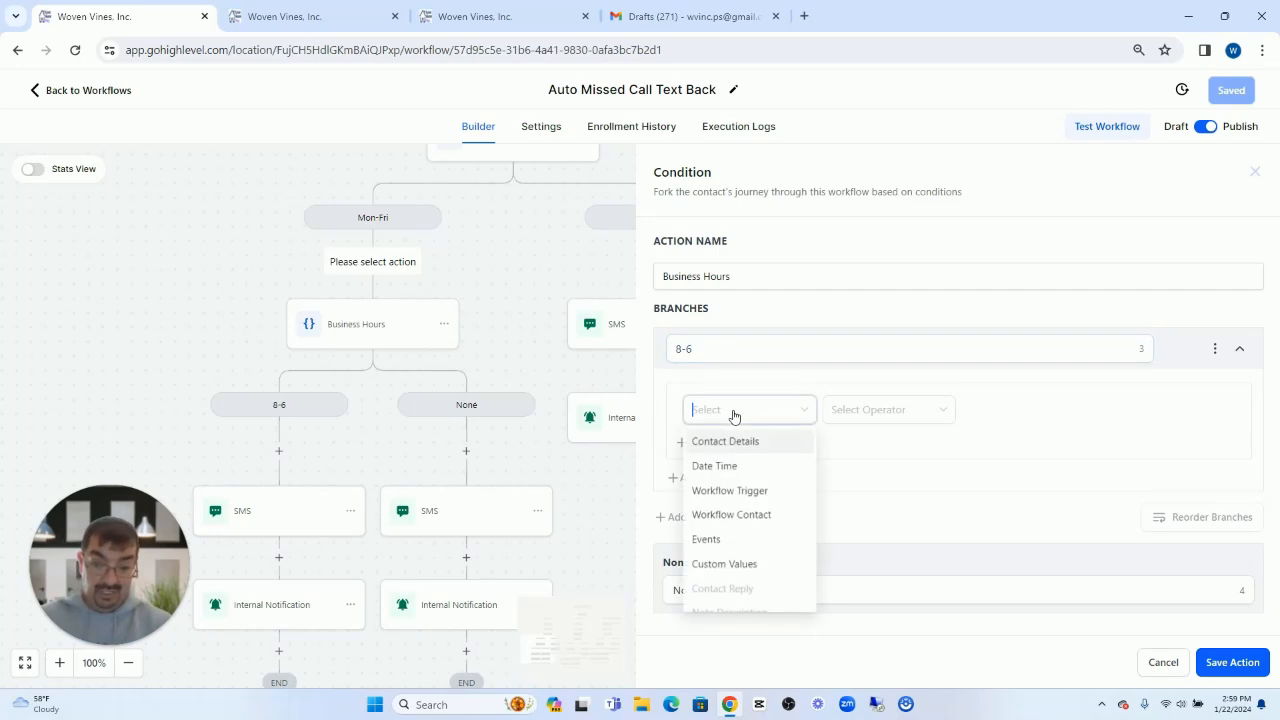
click(752, 468)
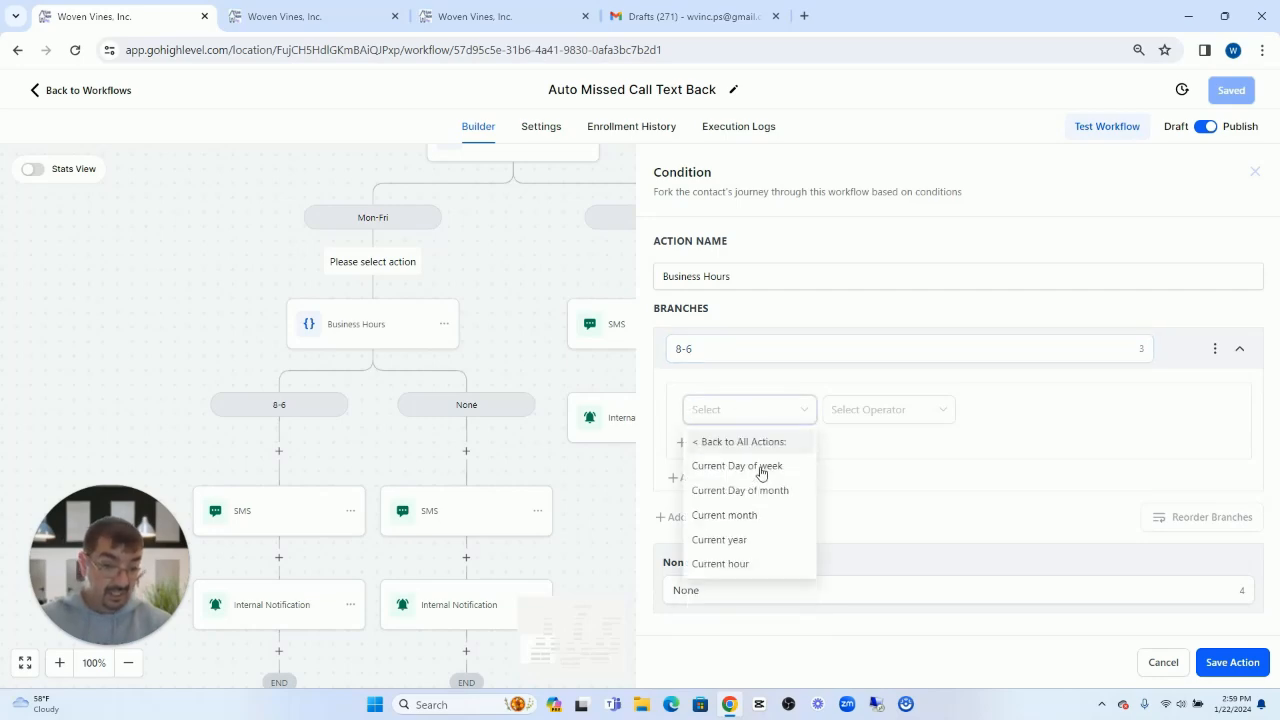
click(763, 565)
click(876, 418)
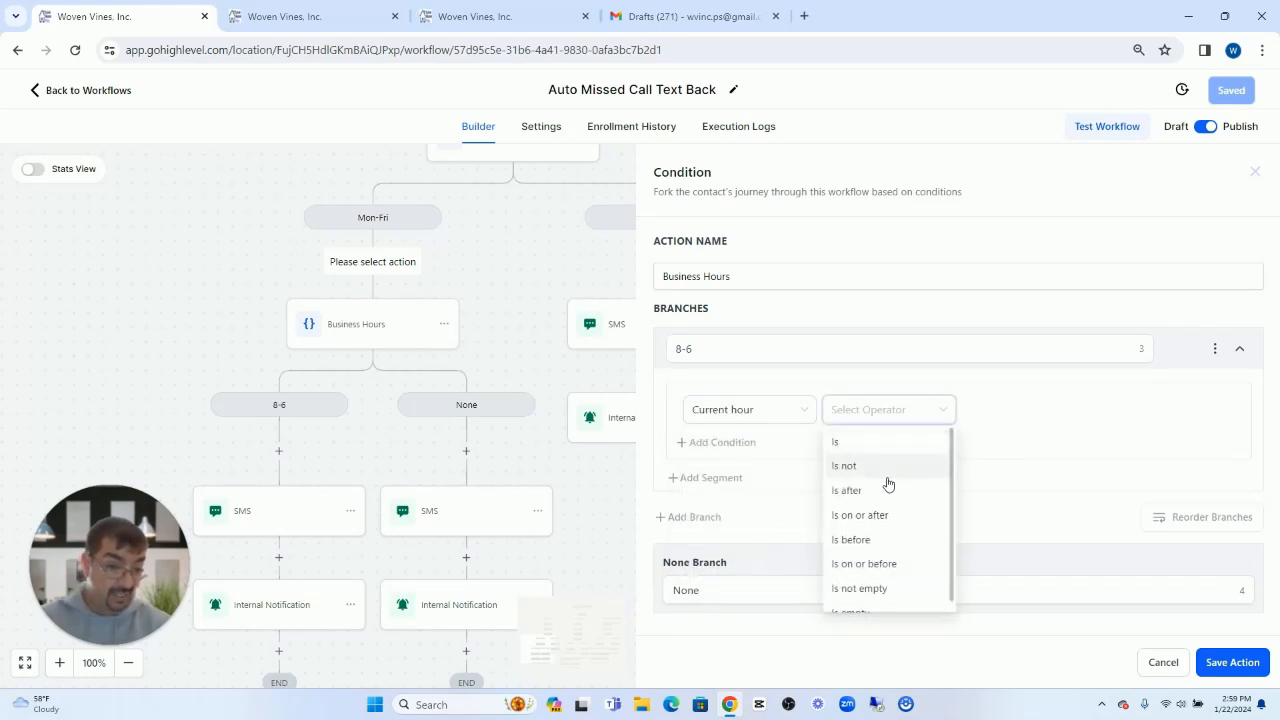
click(886, 540)
click(1032, 415)
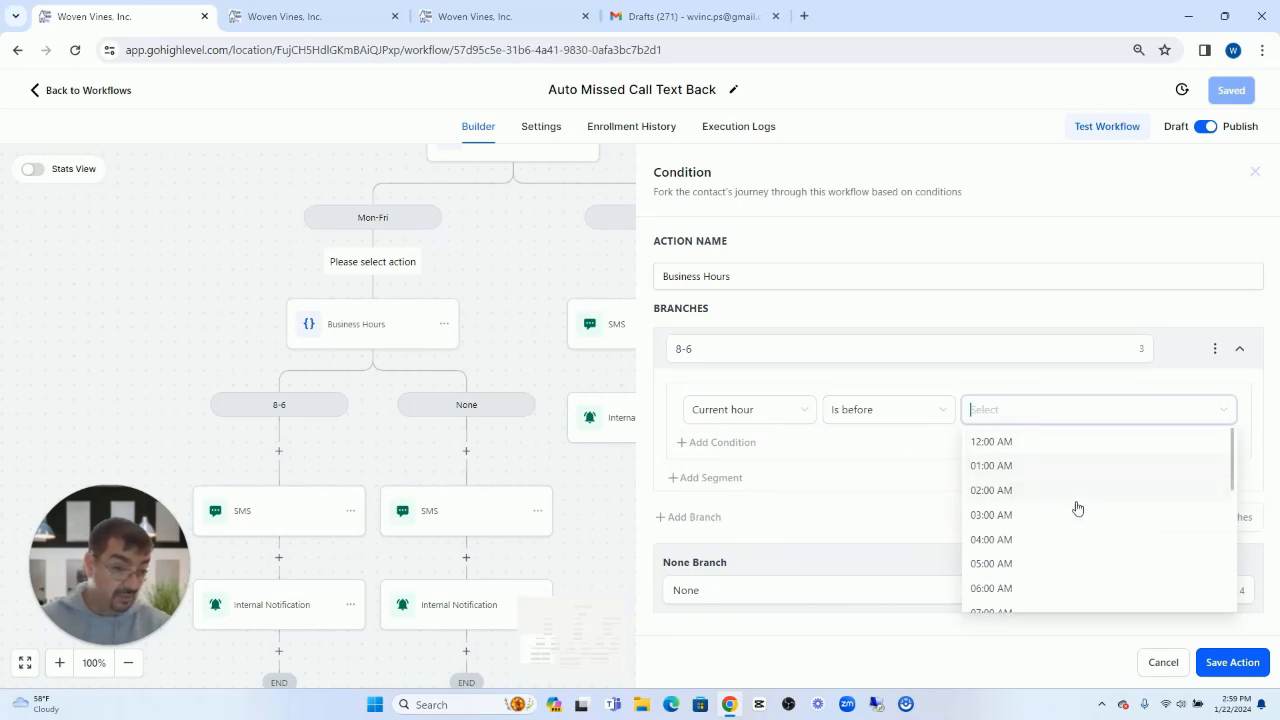
click(872, 410)
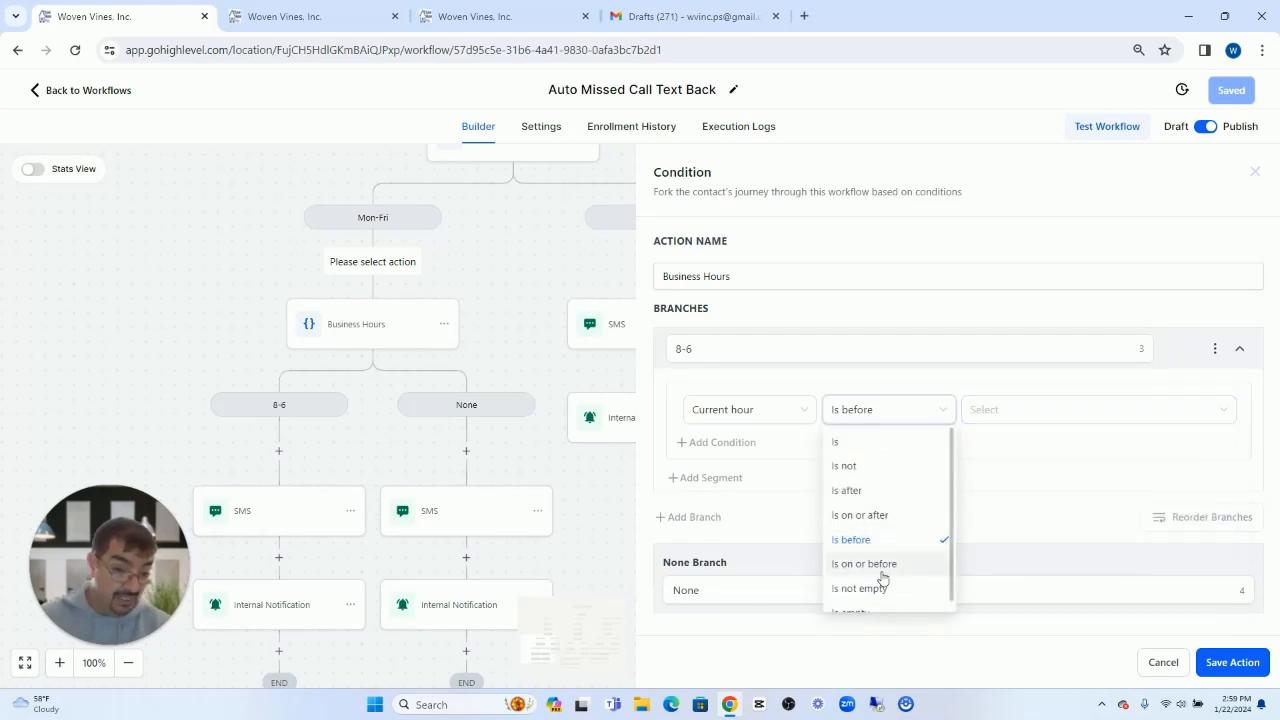
click(874, 490)
click(1039, 420)
scroll(1054, 510, down, 3)
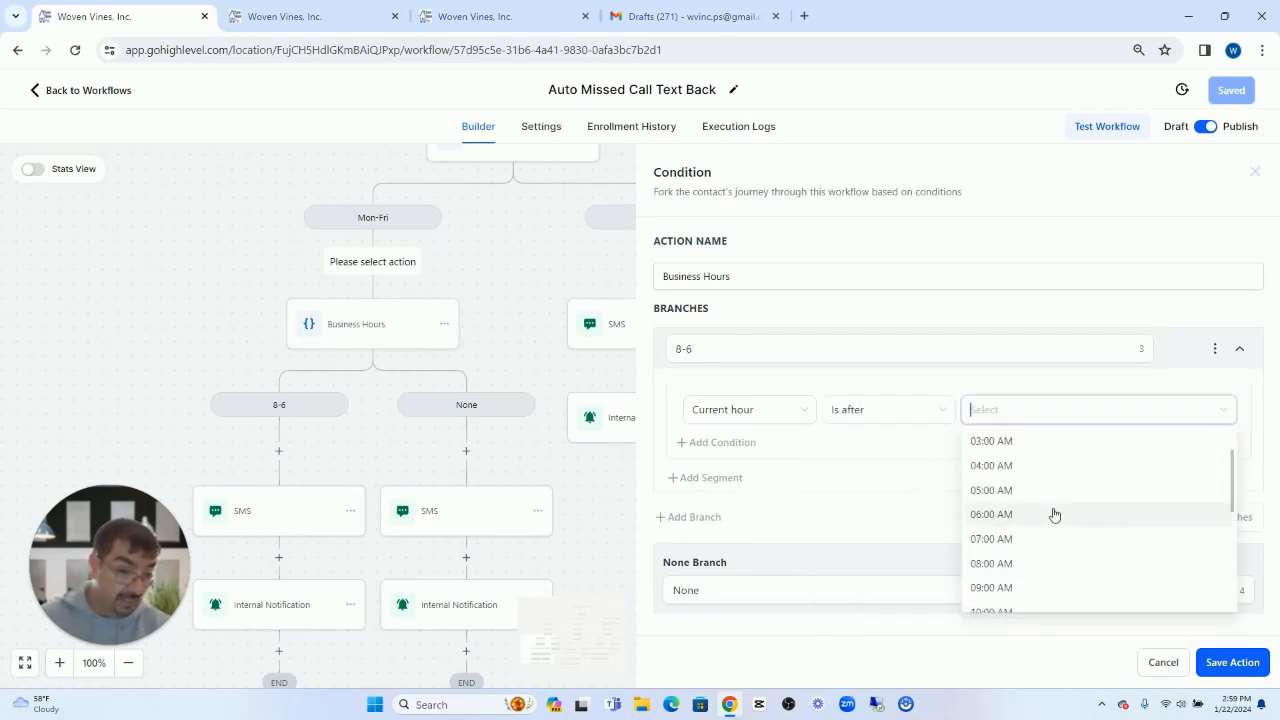
click(1006, 490)
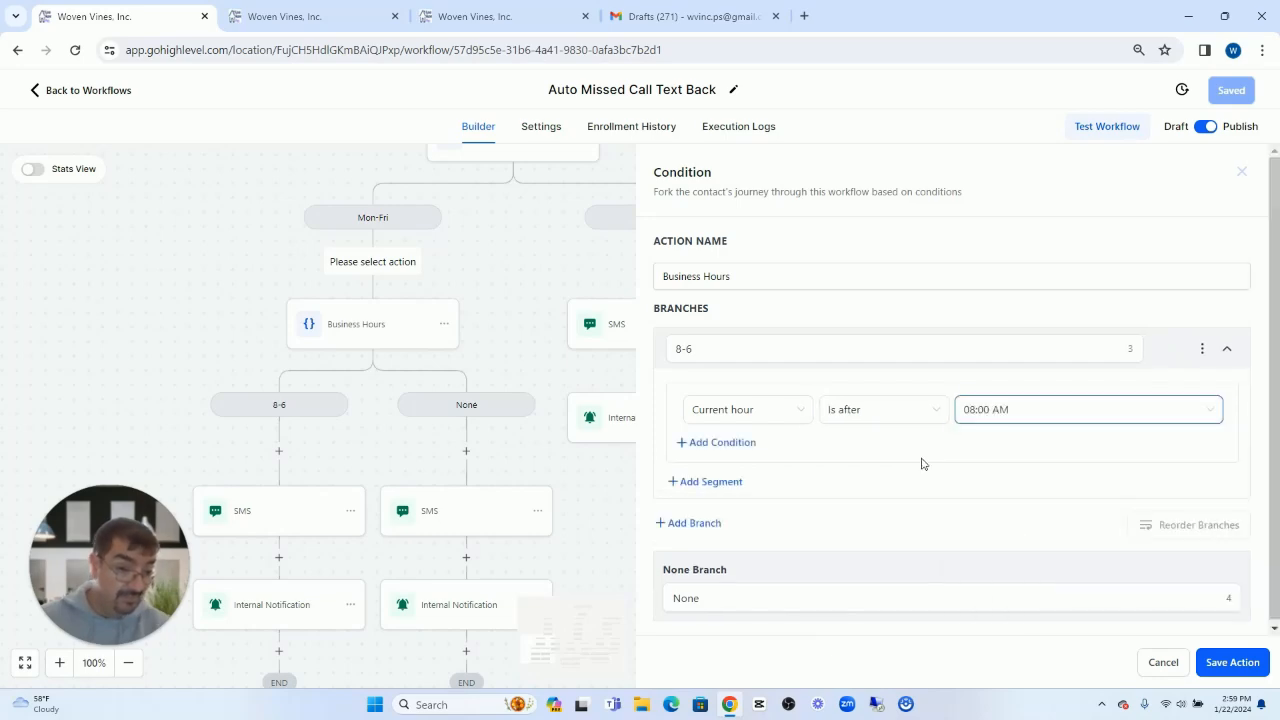
- Add an AND segment to the 8-6 branch with Current hour Is before 06:00 PM, and discard the drafted Business Hours action
click(705, 482)
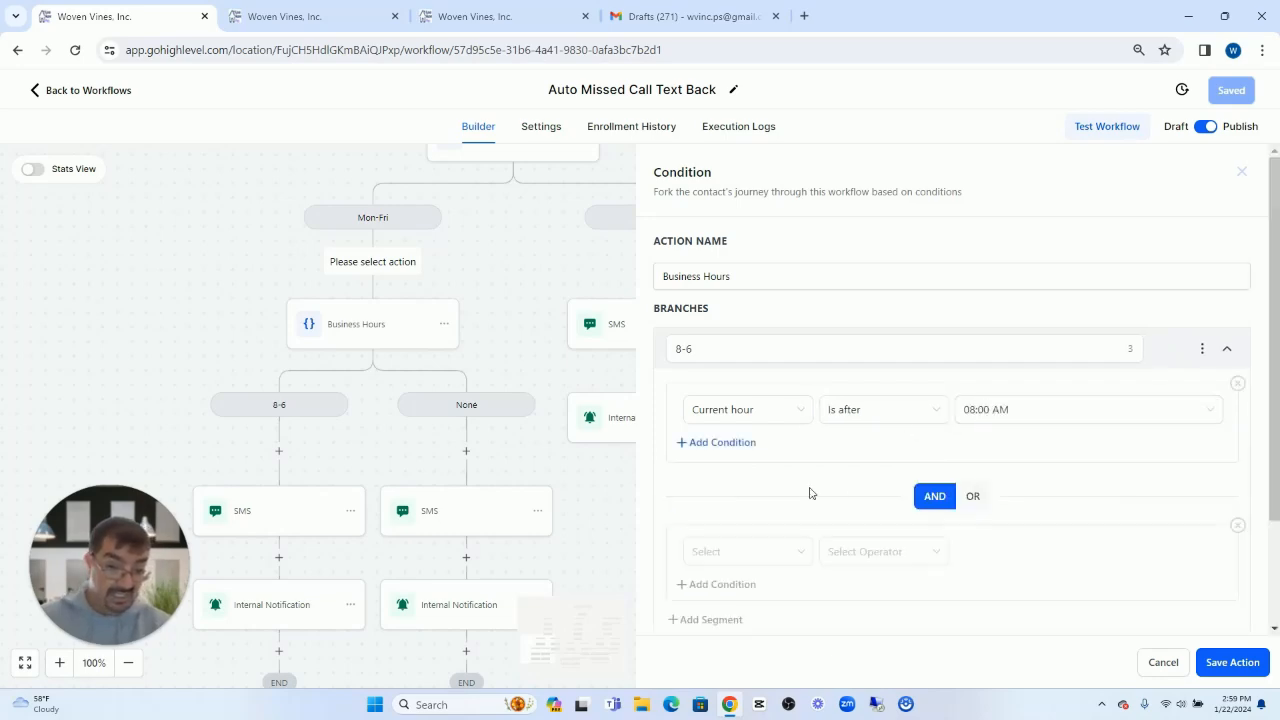
click(723, 551)
scroll(764, 434, down, 2)
scroll(750, 440, up, 2)
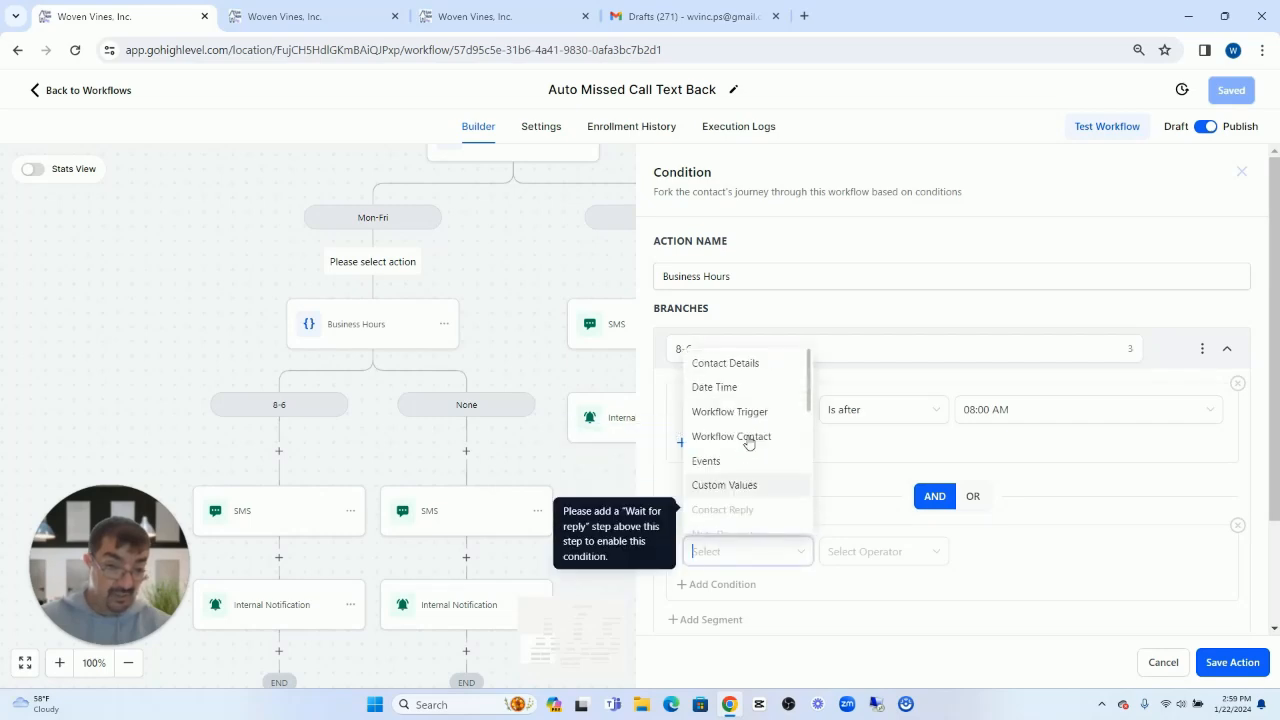
click(733, 388)
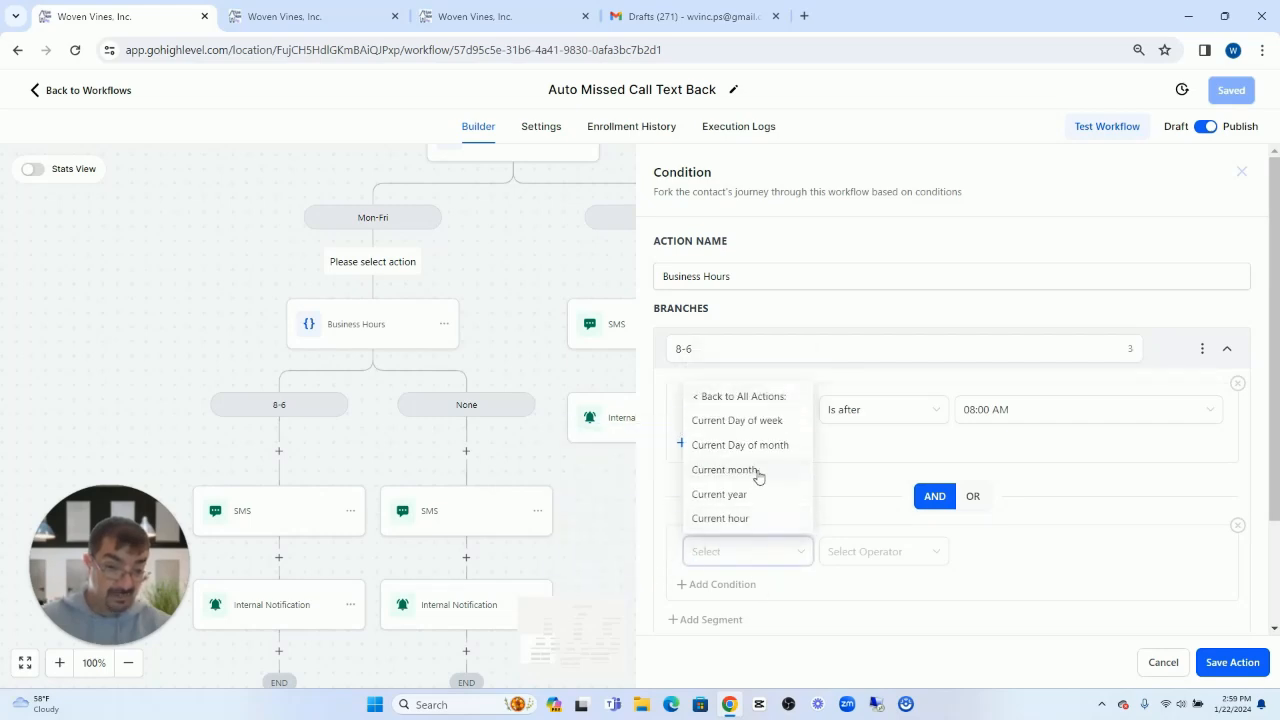
click(749, 519)
click(877, 551)
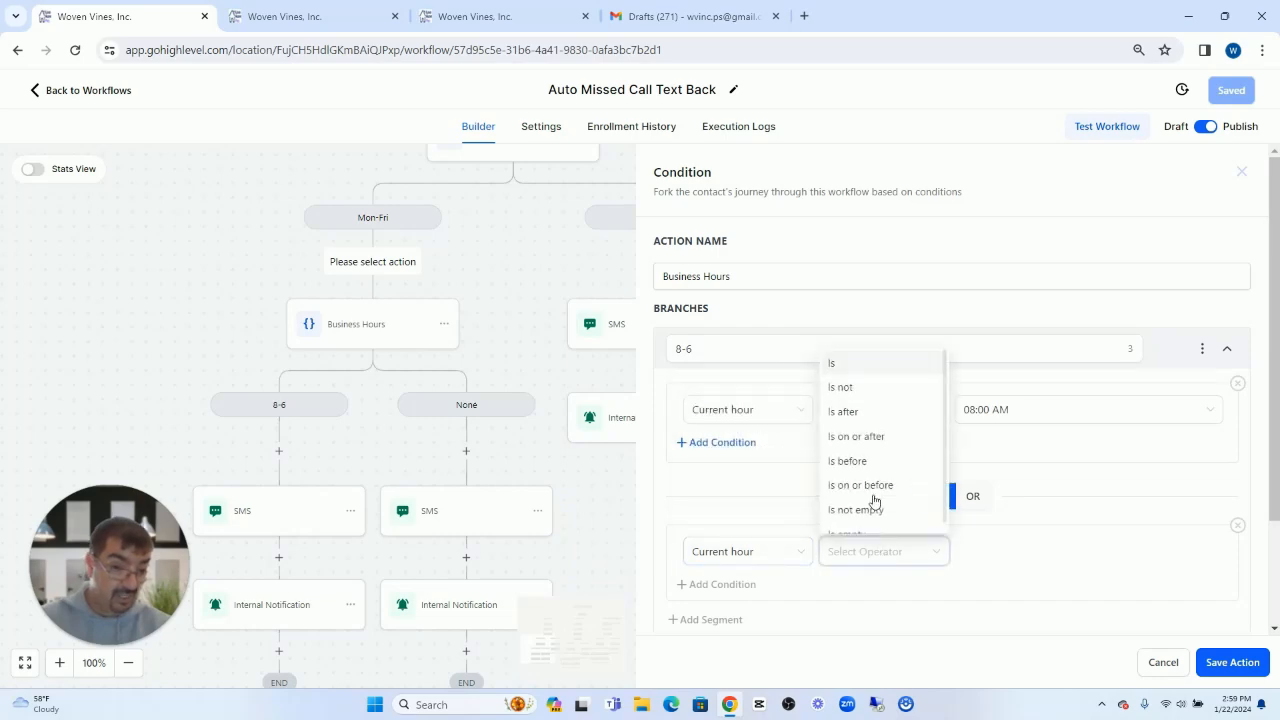
click(866, 461)
click(1040, 566)
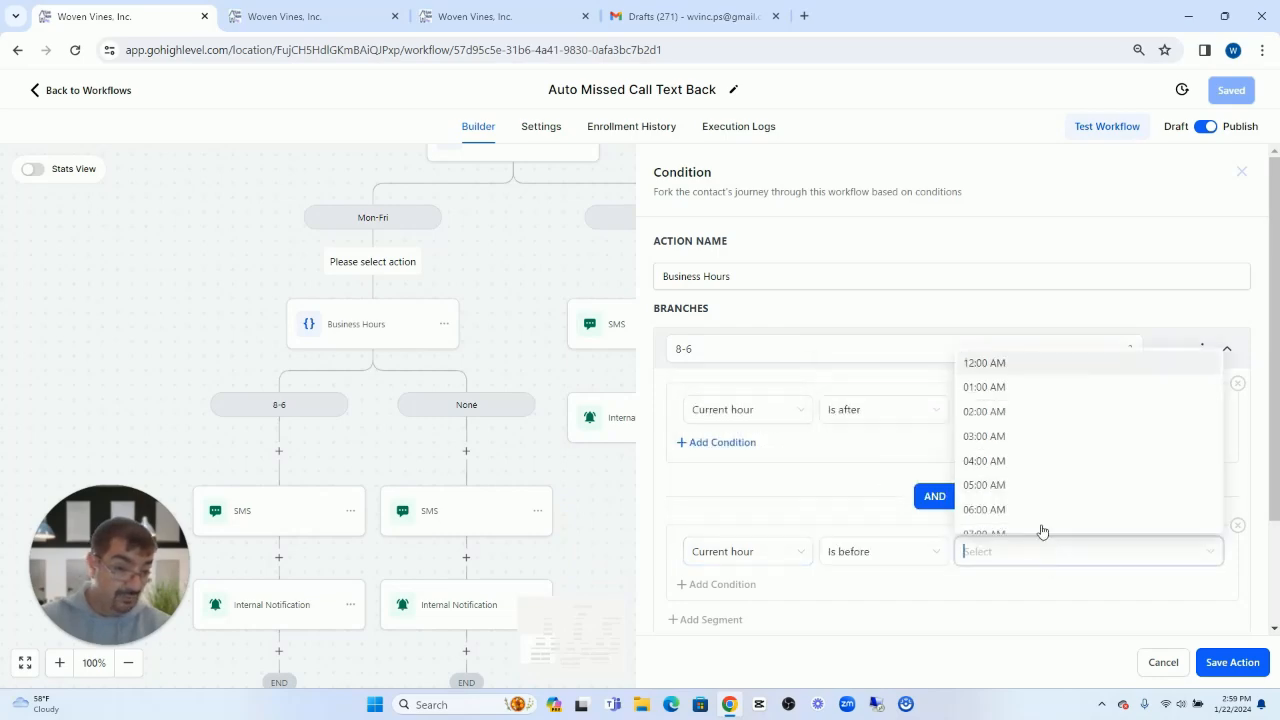
scroll(1020, 451, down, 1)
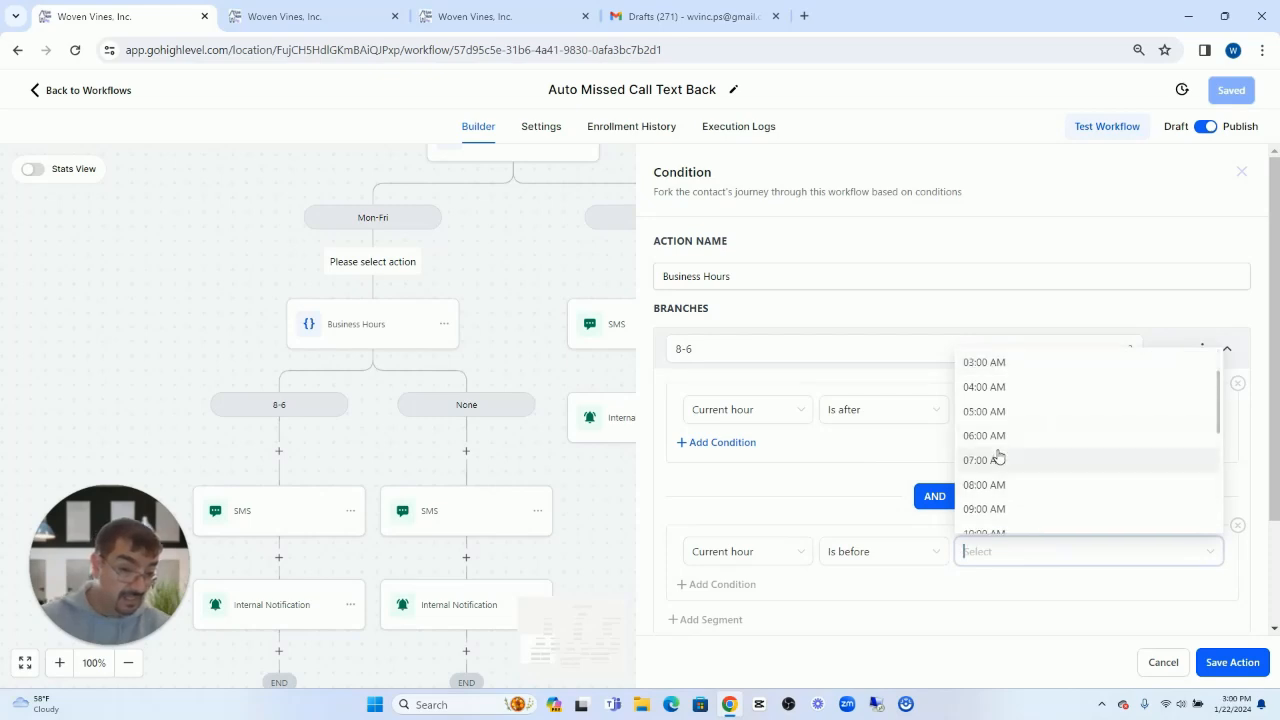
click(1008, 438)
click(1016, 561)
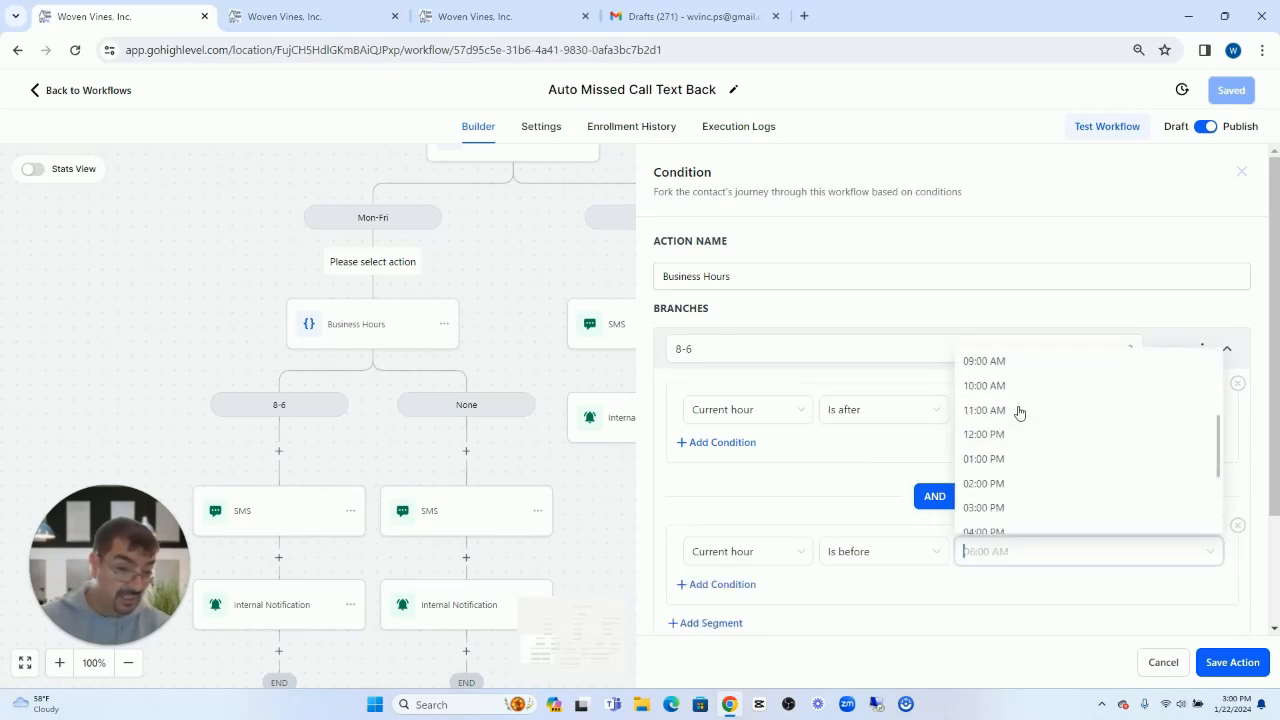
scroll(1018, 416, down, 4)
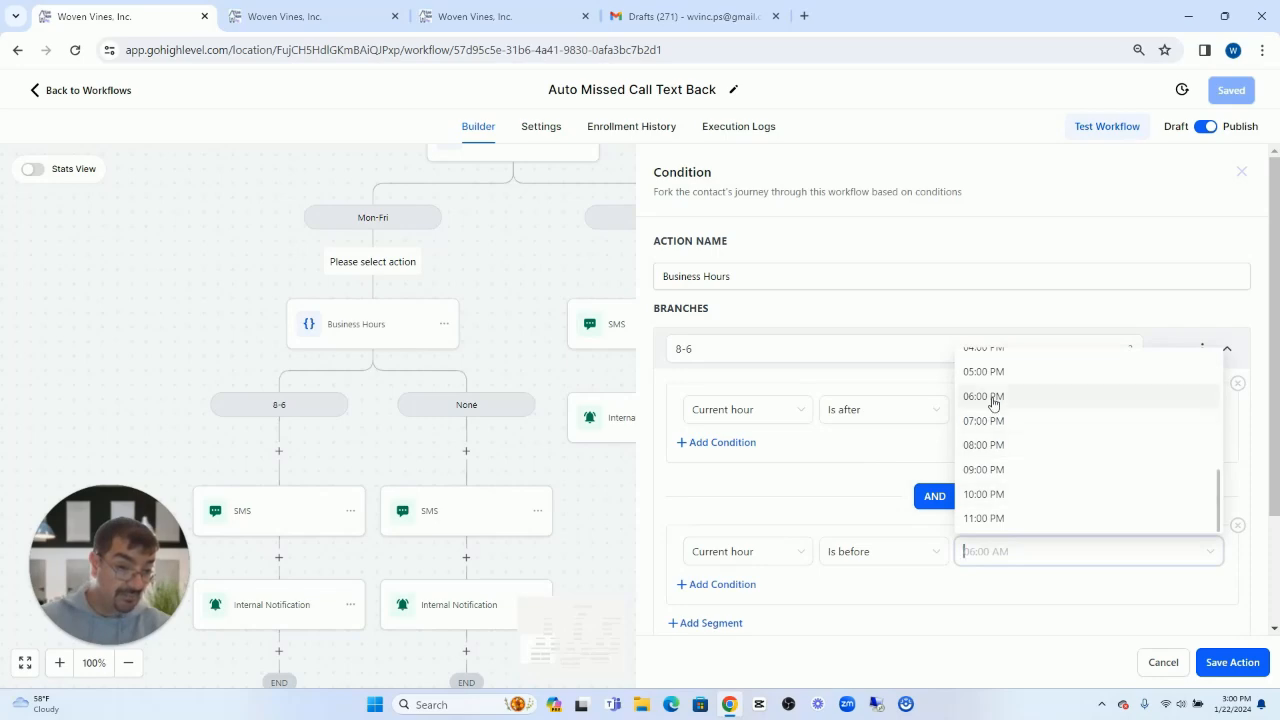
click(990, 397)
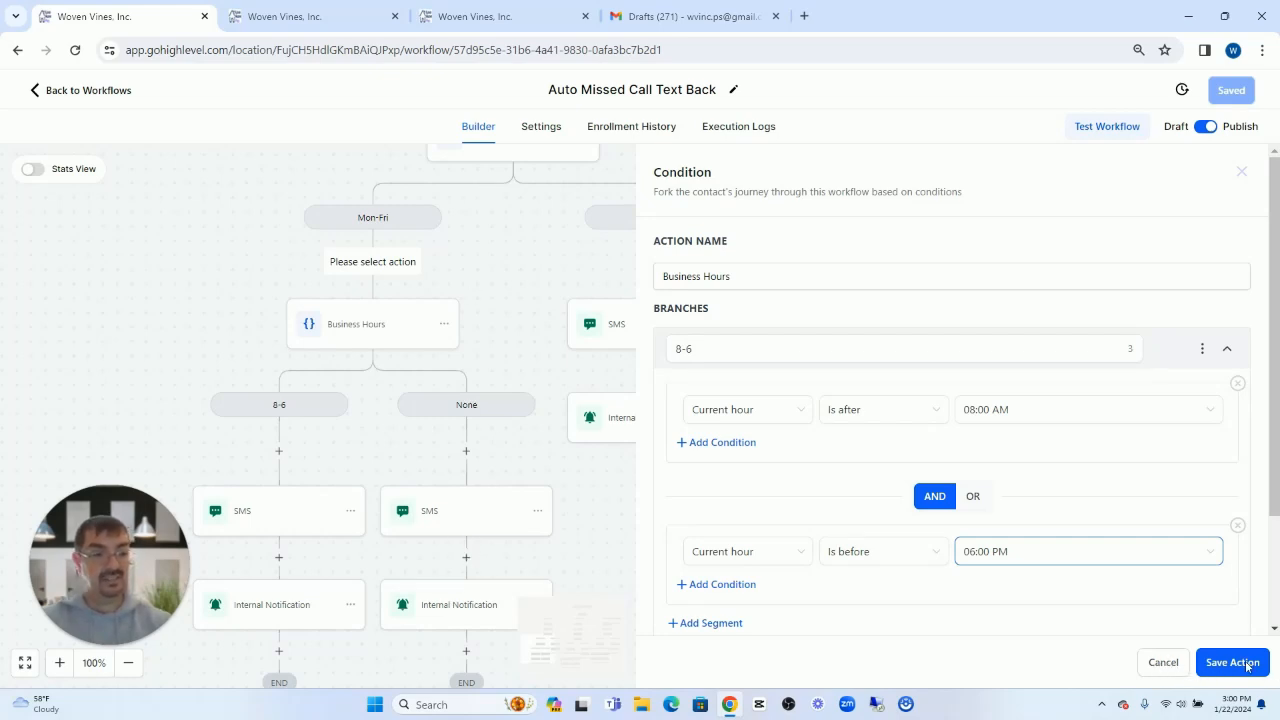
click(1163, 663)
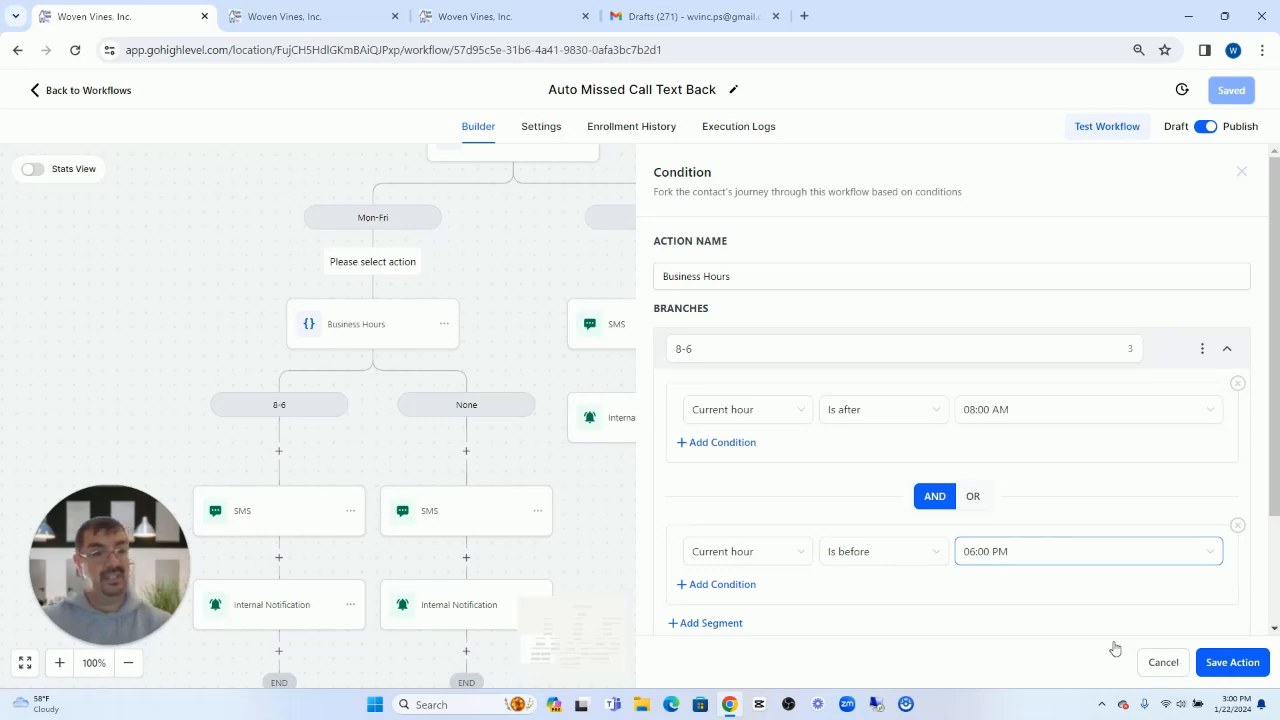
- Draft an SMS action at the start of the None branch under the first During the Week condition, and discard it
scroll(669, 470, down, 3)
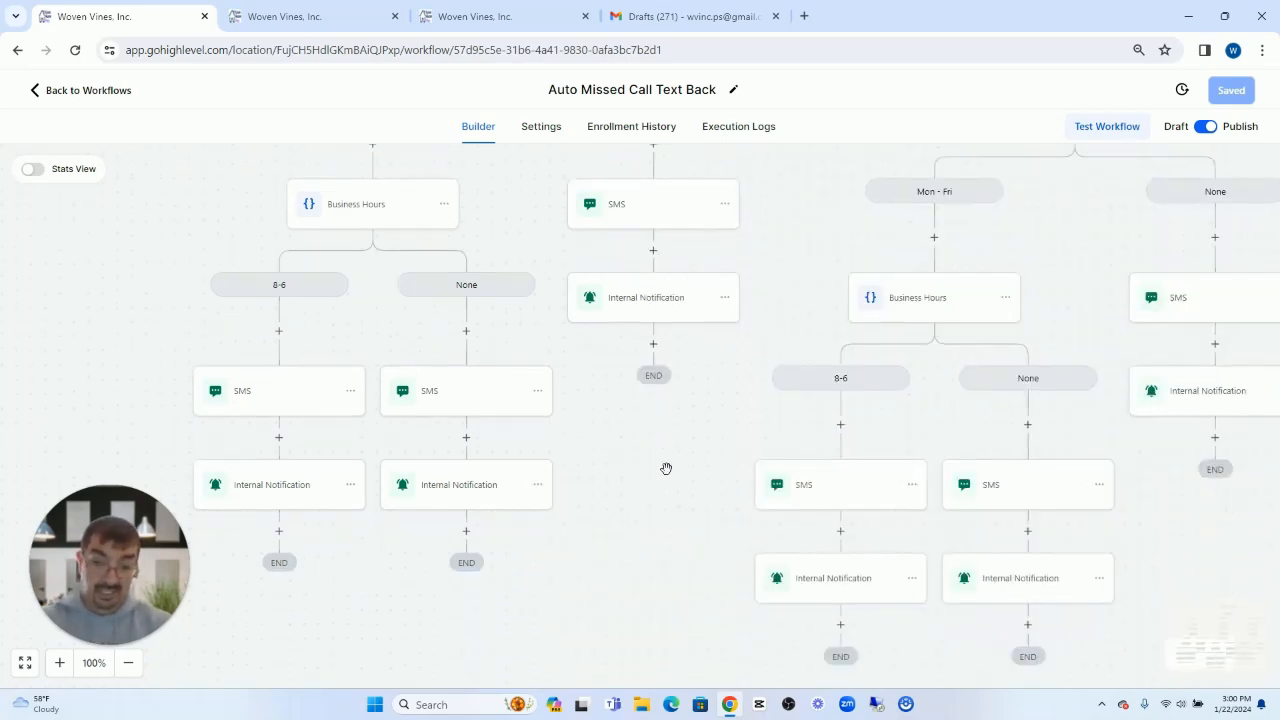
scroll(623, 492, up, 12)
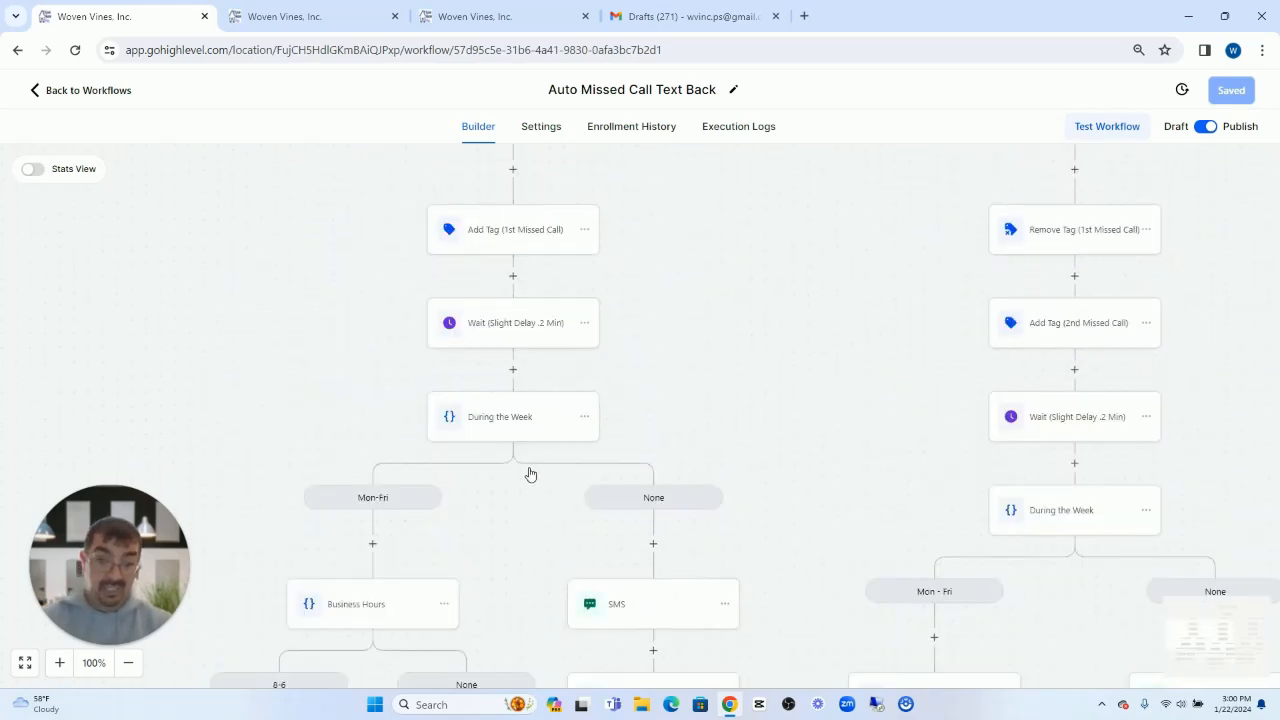
scroll(543, 443, down, 9)
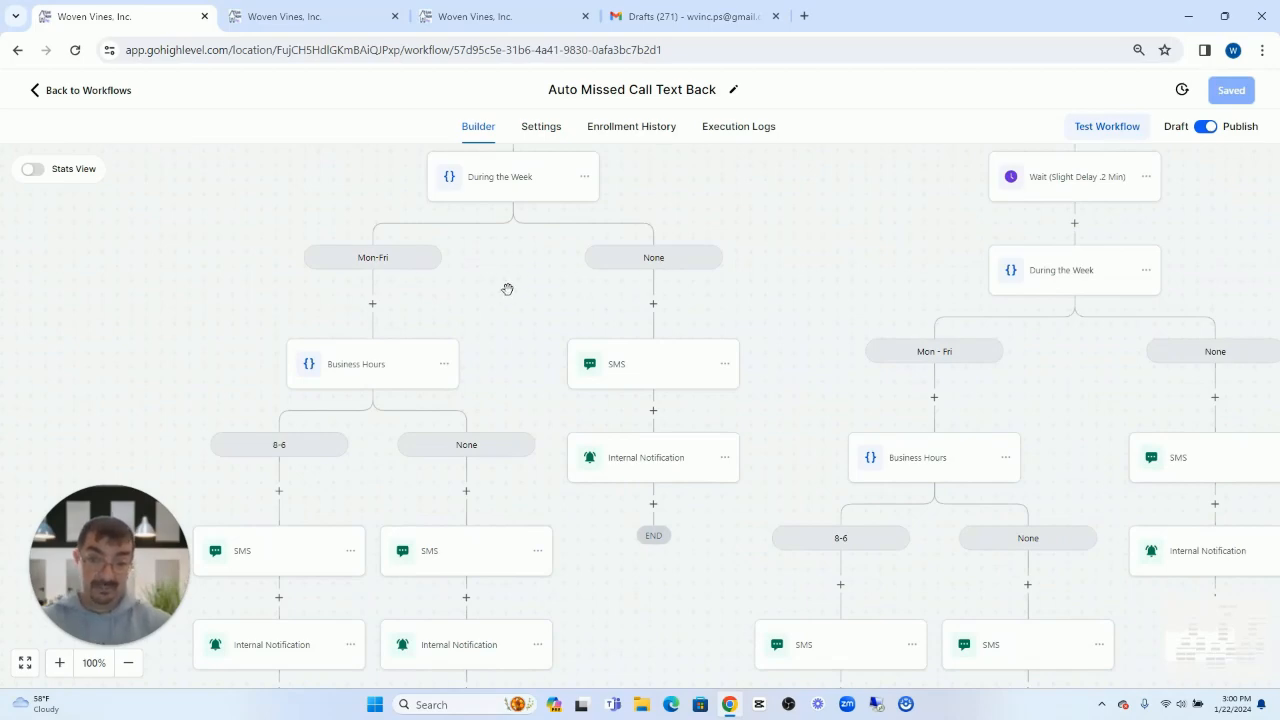
scroll(480, 300, up, 1)
scroll(499, 252, up, 2)
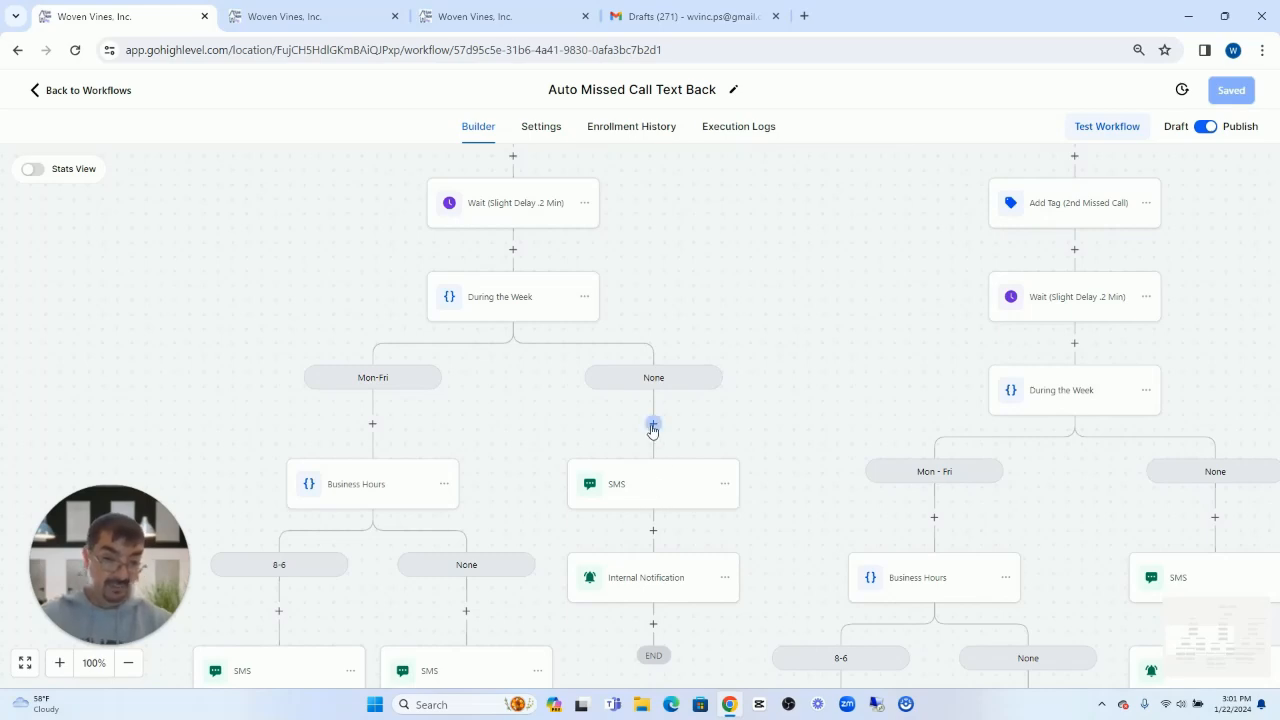
click(652, 426)
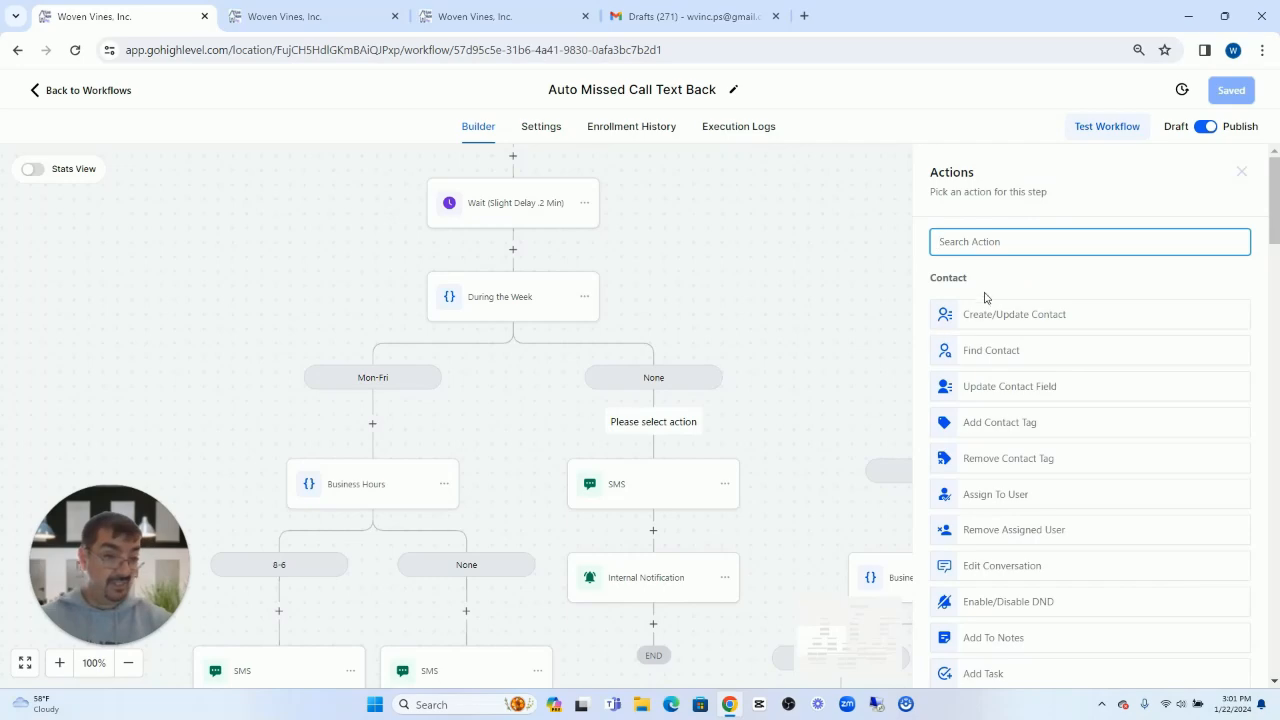
text(sms)
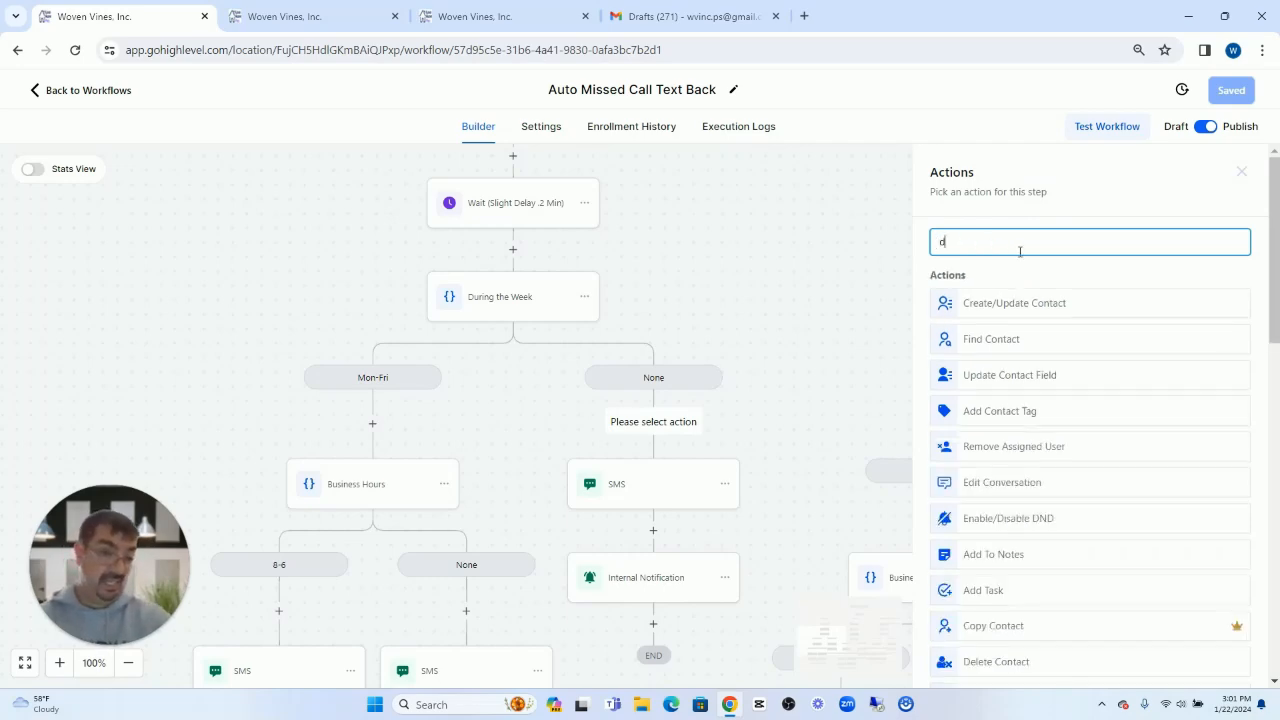
click(1008, 305)
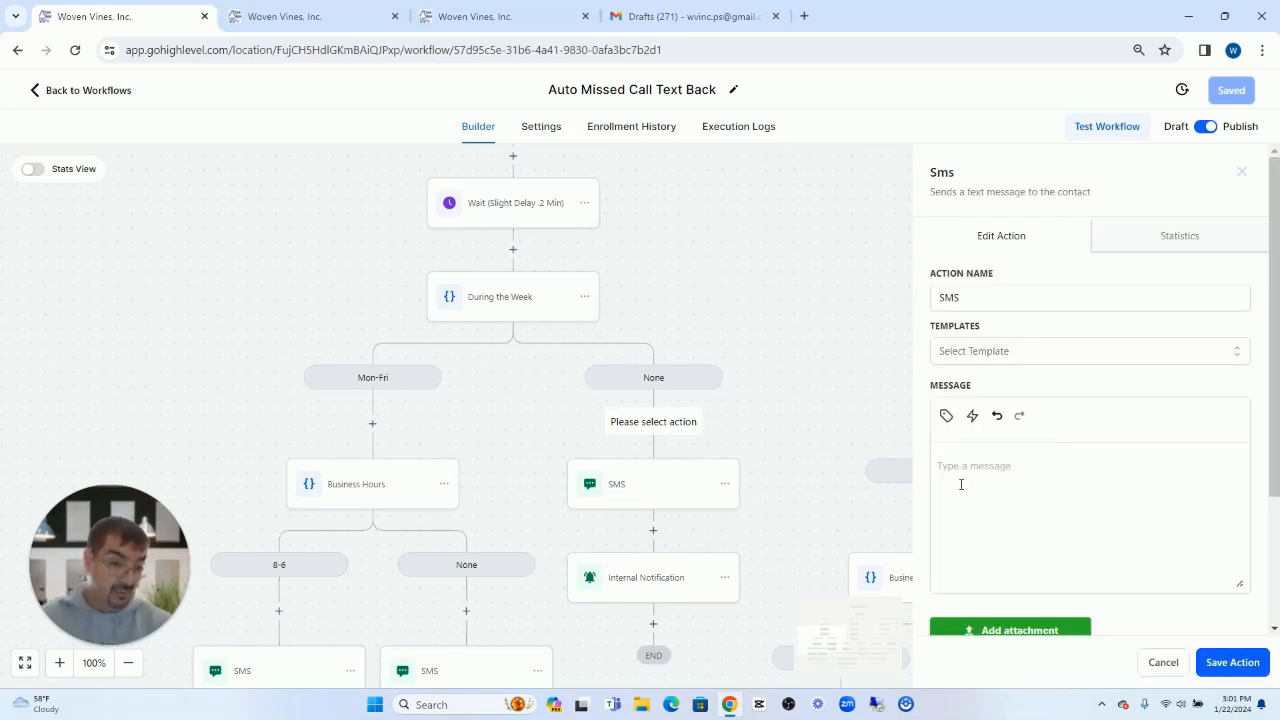
click(1160, 663)
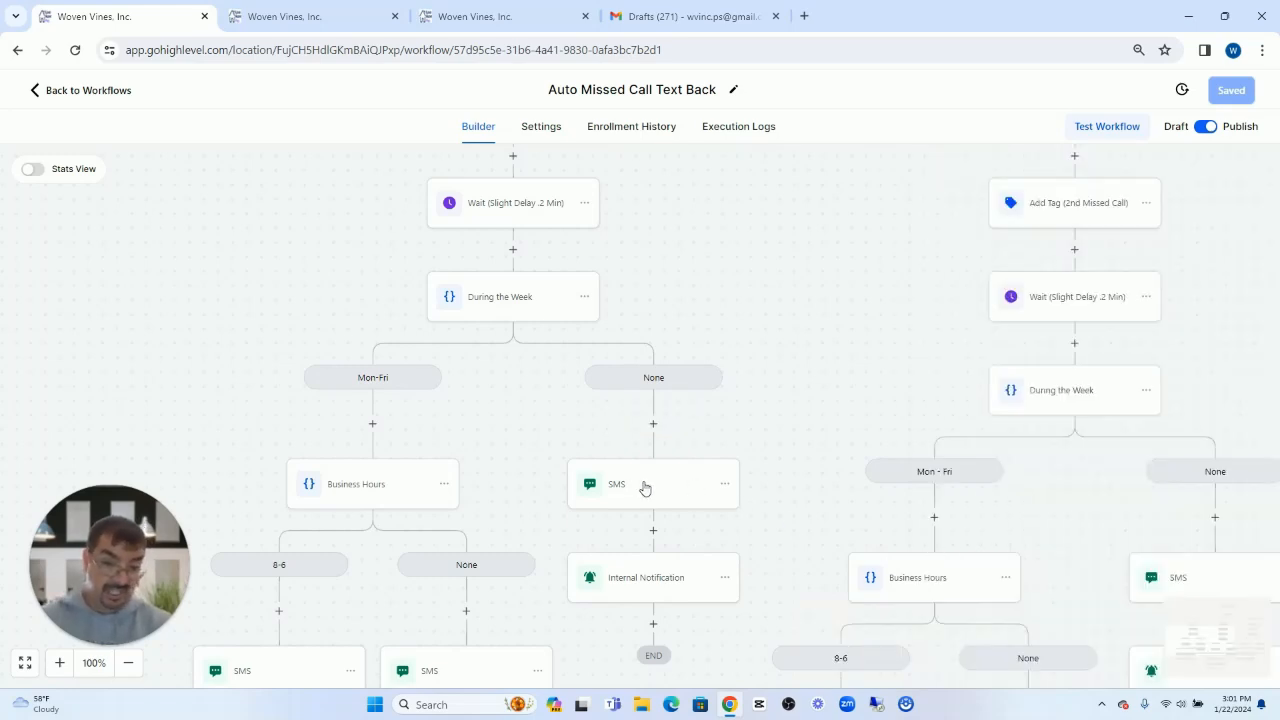
- Review the message in the None branch's existing SMS action at a larger page zoom, and close it without saving
click(686, 486)
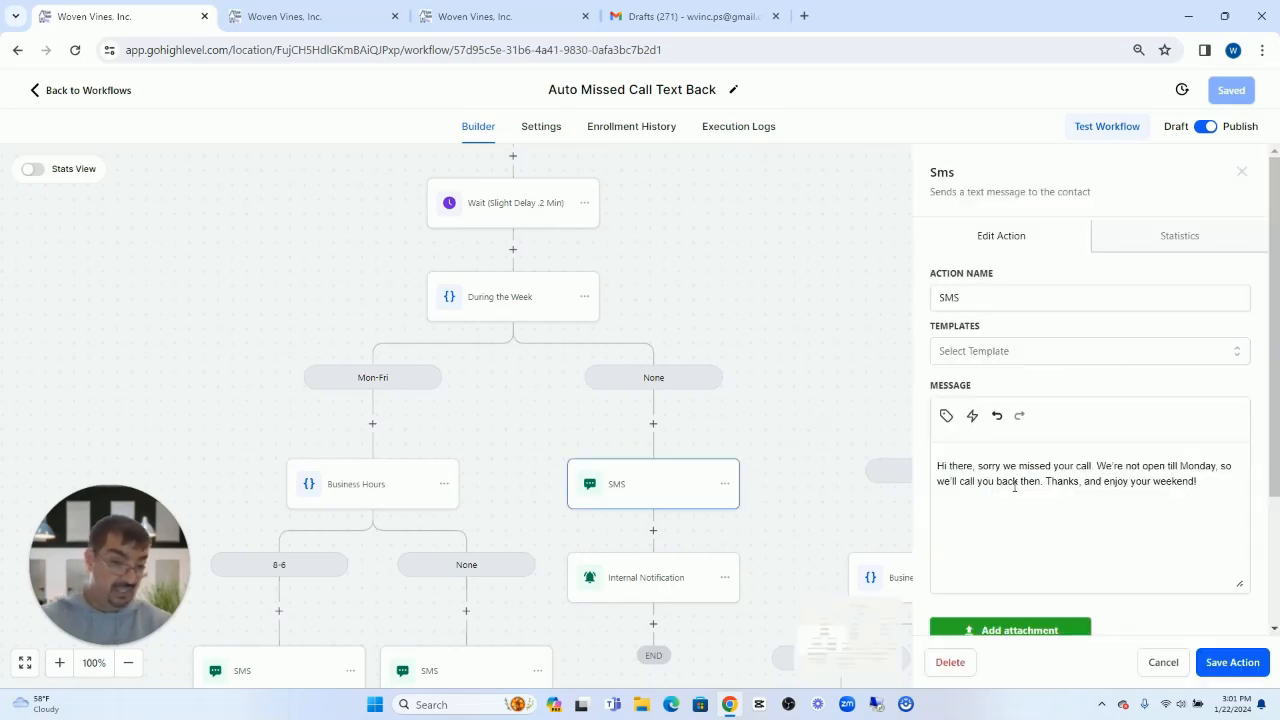
key(ctrl+plus)
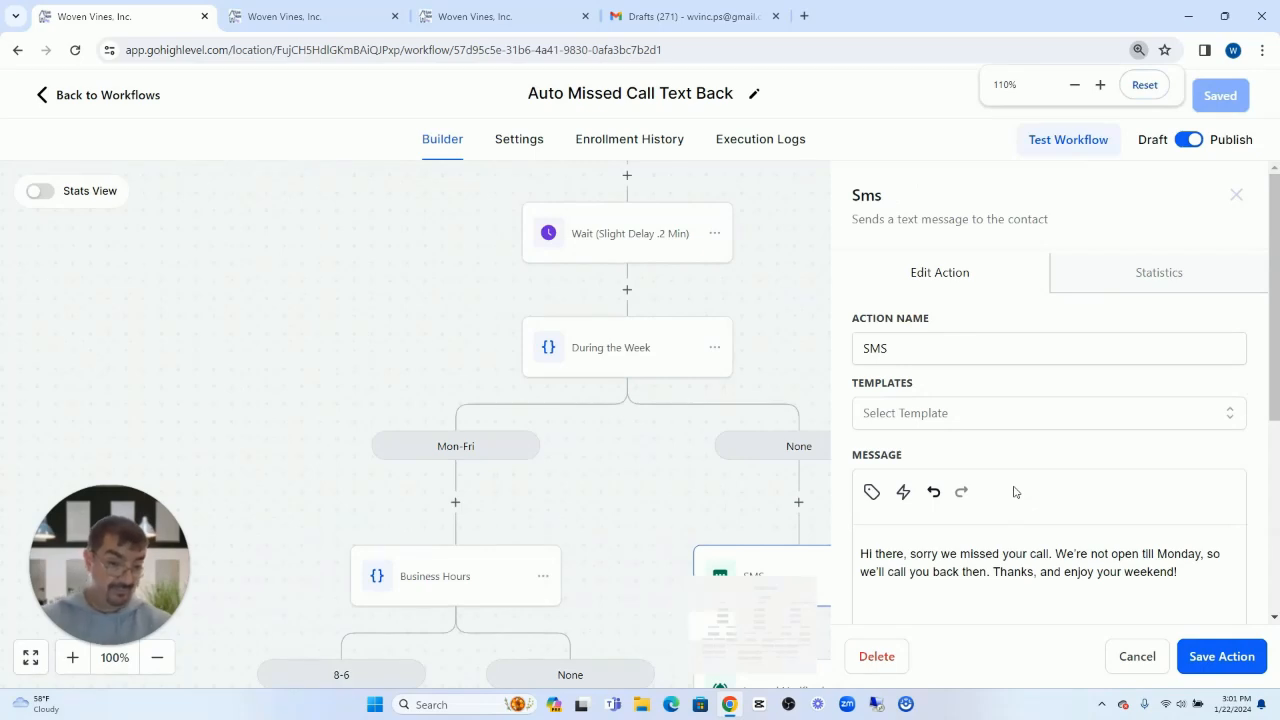
scroll(1011, 491, down, 2)
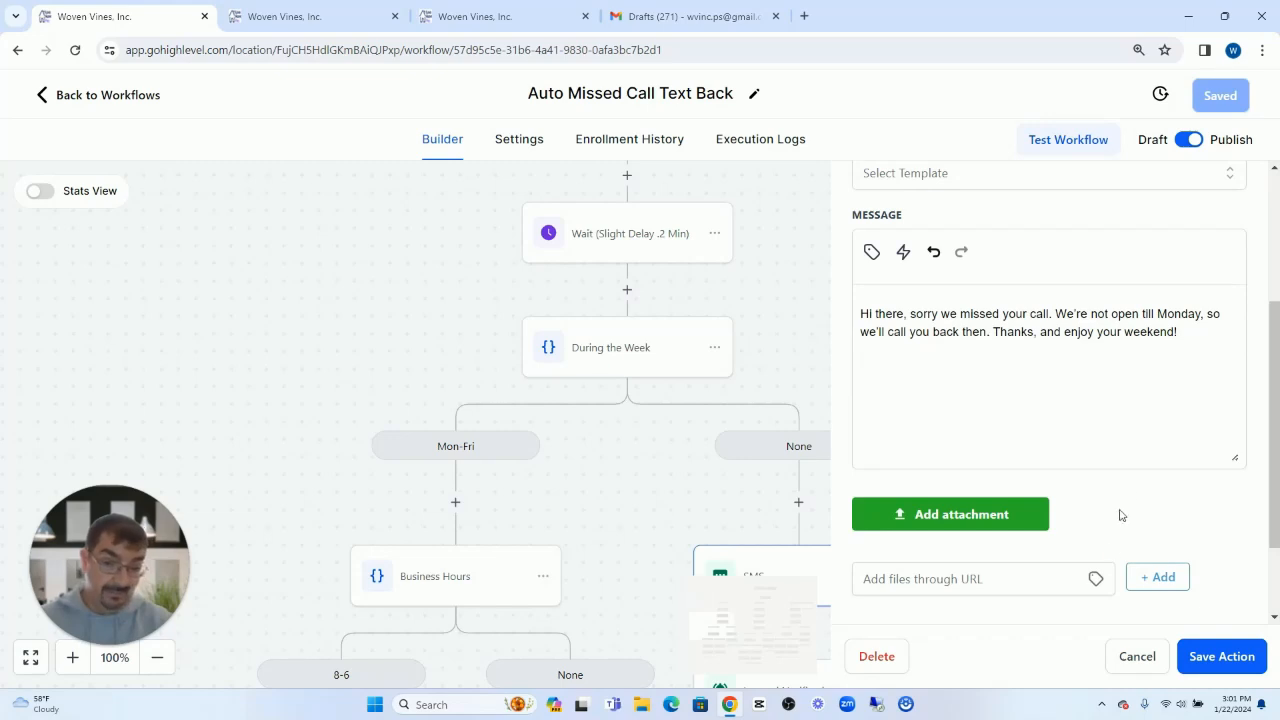
click(1137, 658)
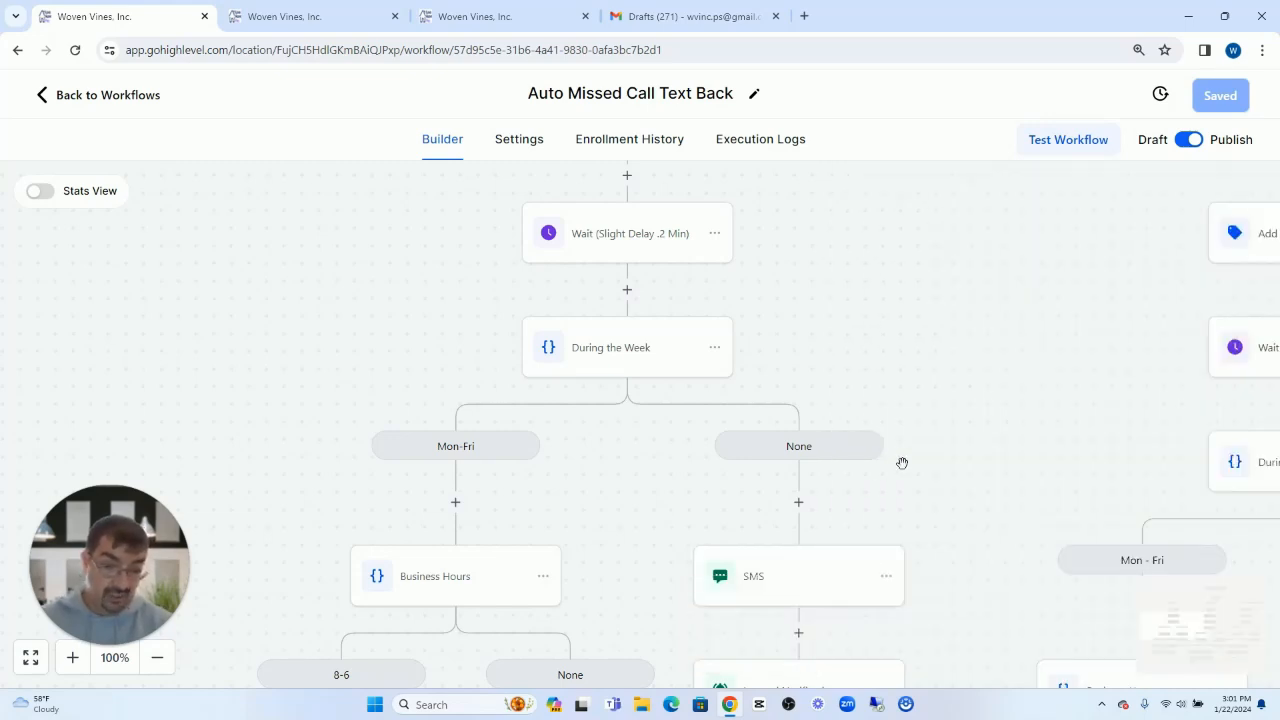
- Review the settings of the None branch's existing Internal Notification action and close it without saving
scroll(850, 415, down, 1)
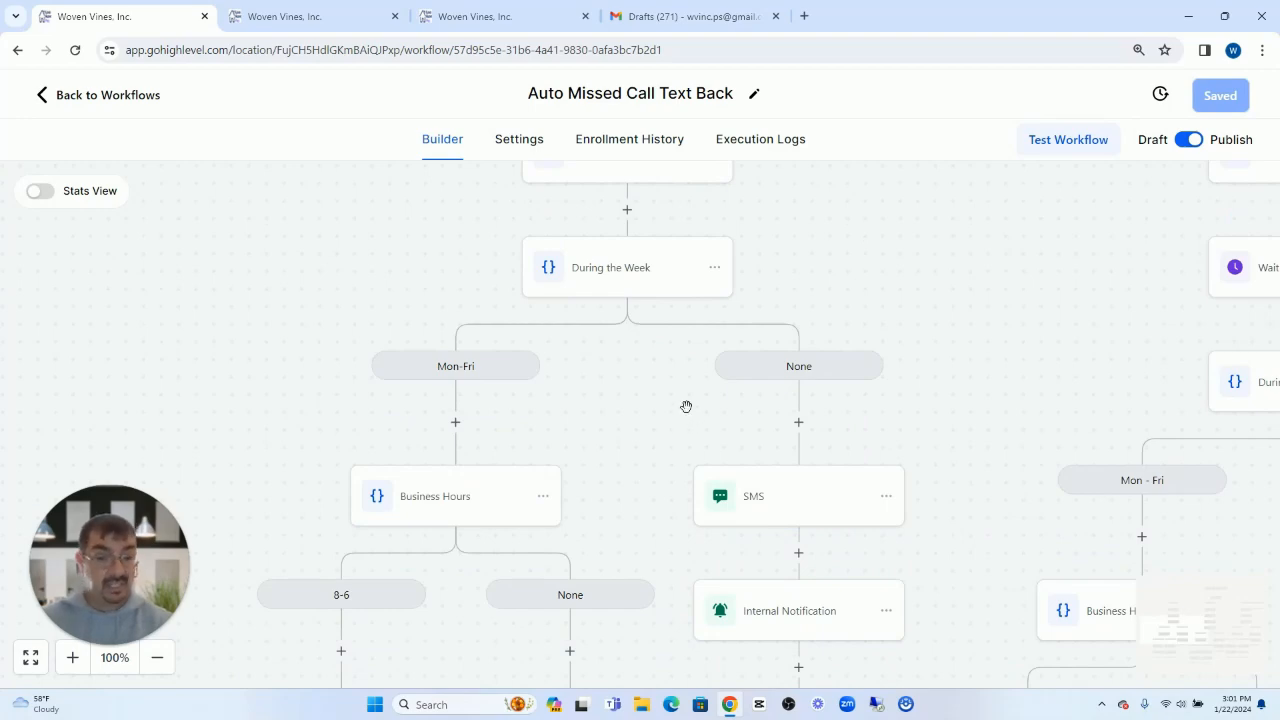
scroll(905, 420, down, 2)
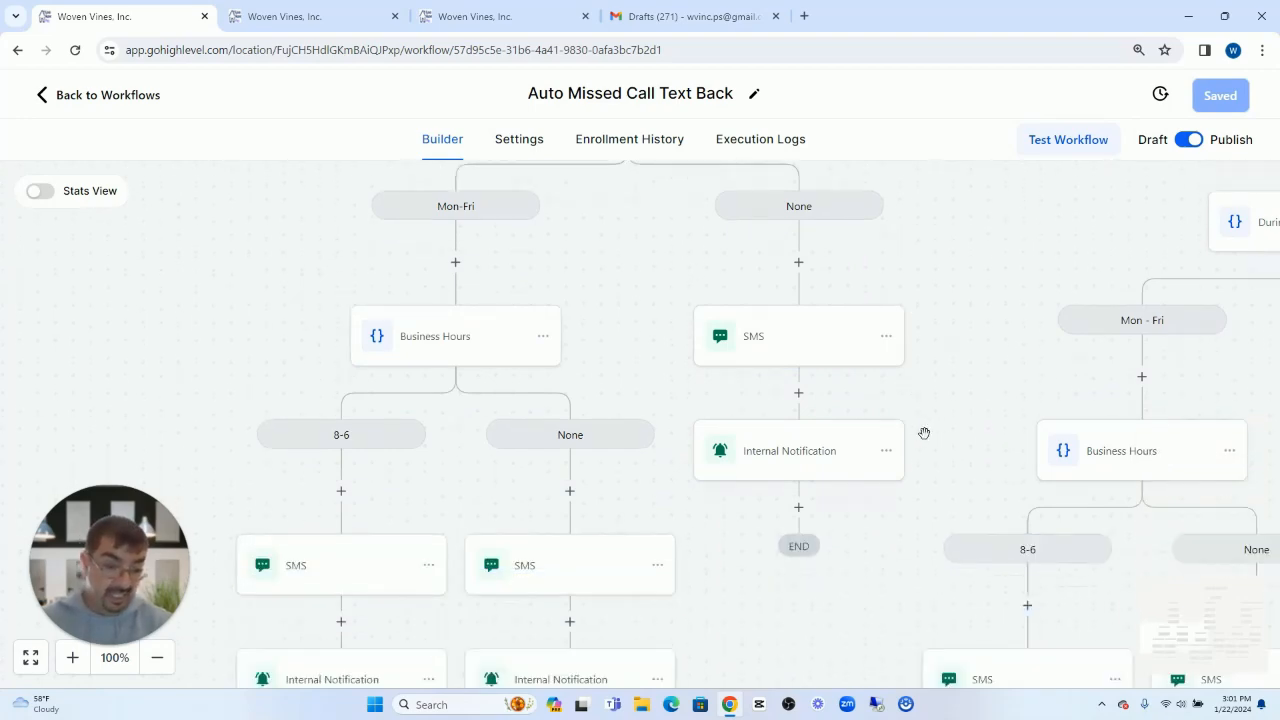
click(784, 463)
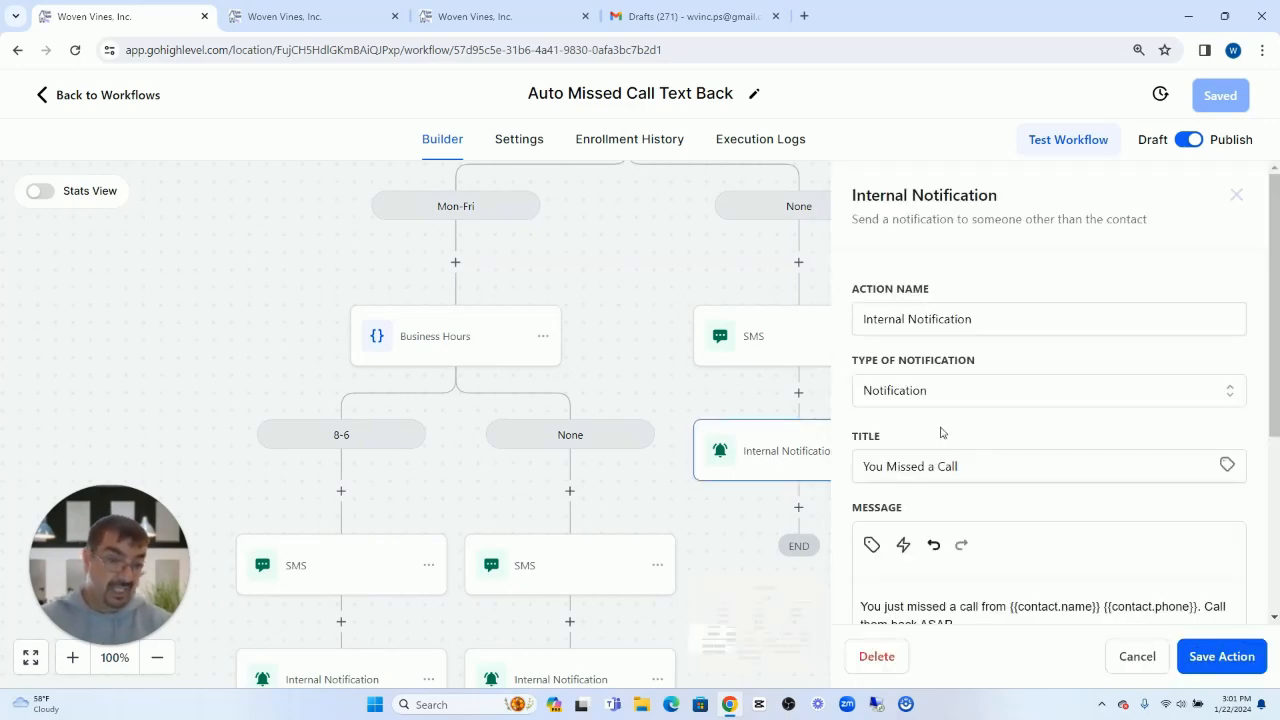
click(1131, 656)
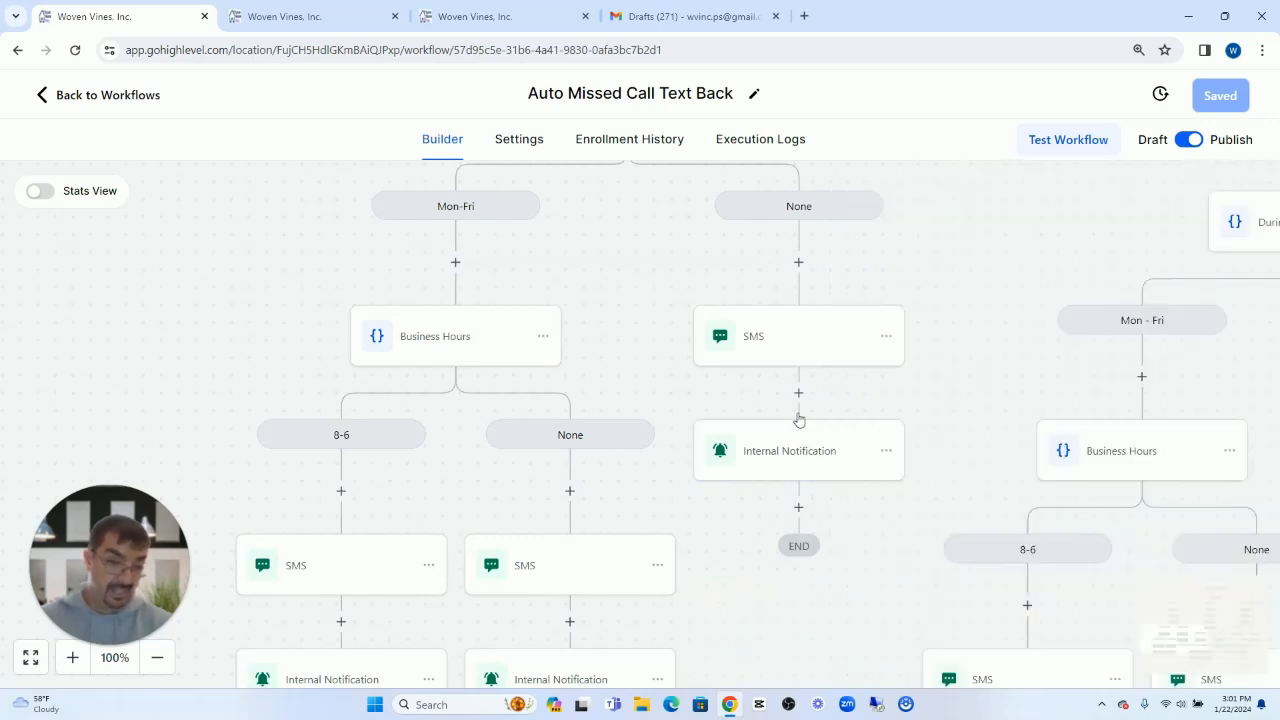
- Draft an Internal Notification action of type Notification after the SMS in the None branch of During the Week, and discard it
click(799, 394)
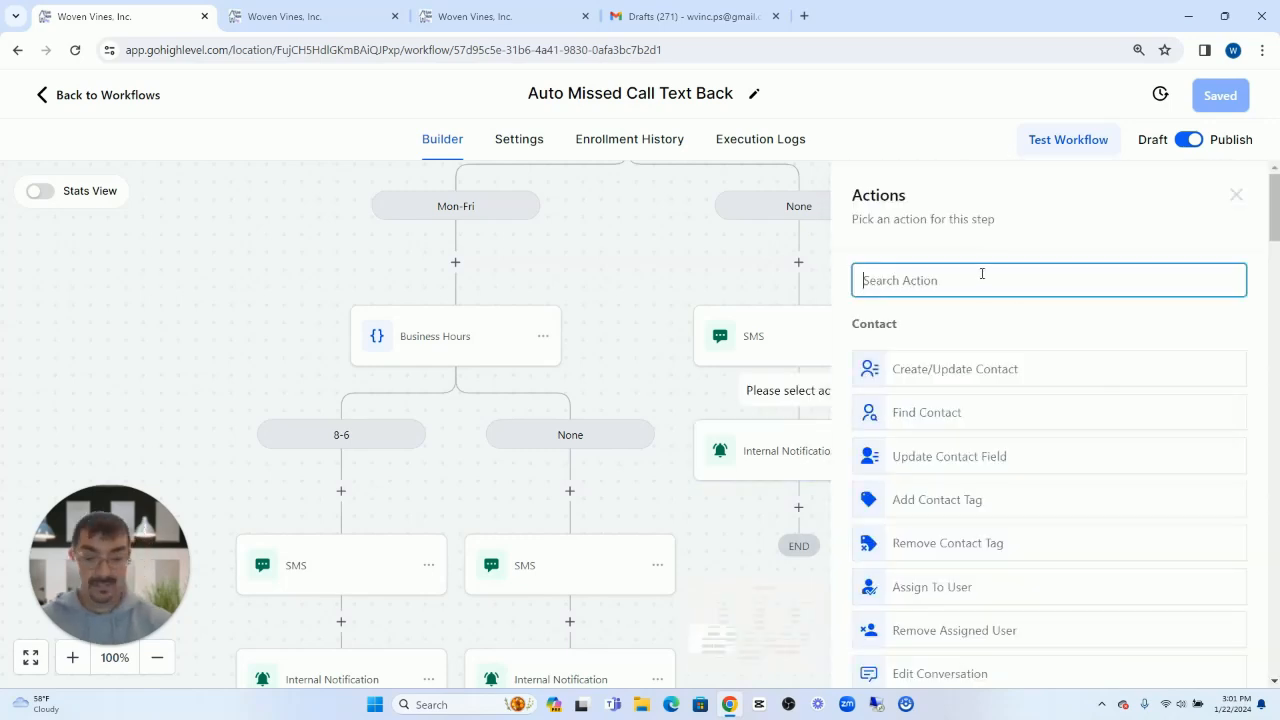
text(intern)
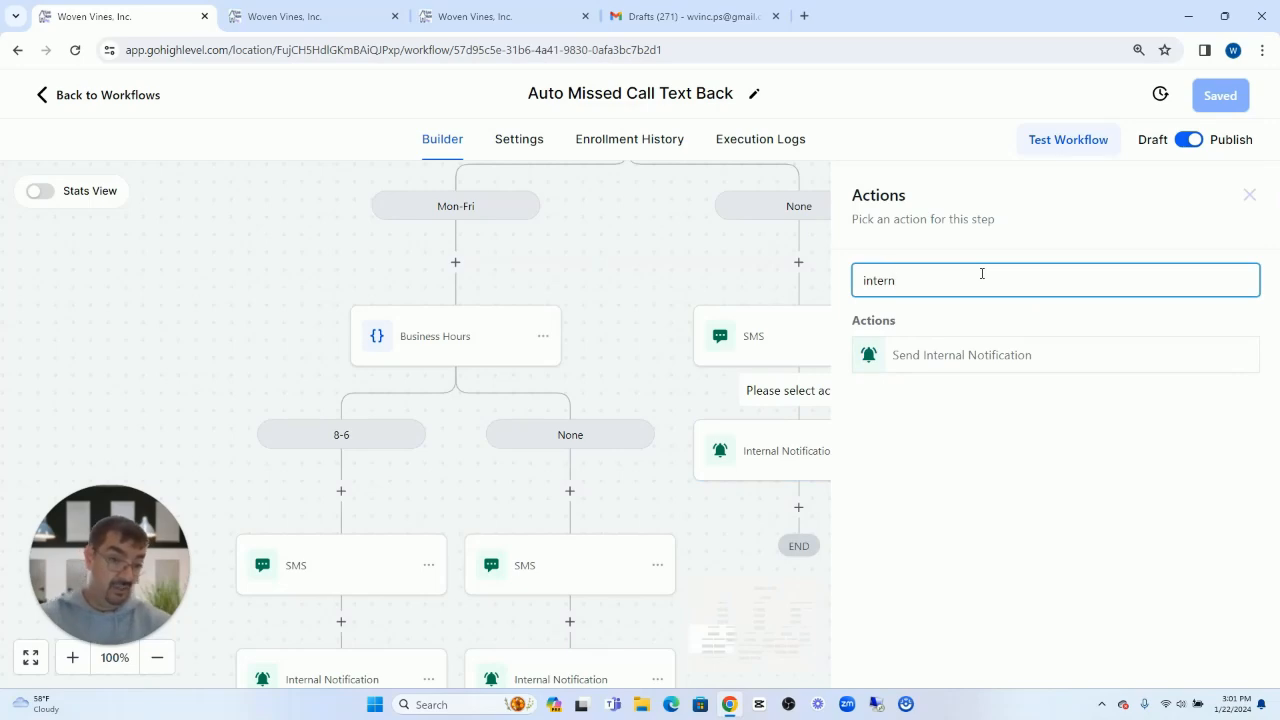
click(930, 362)
click(918, 394)
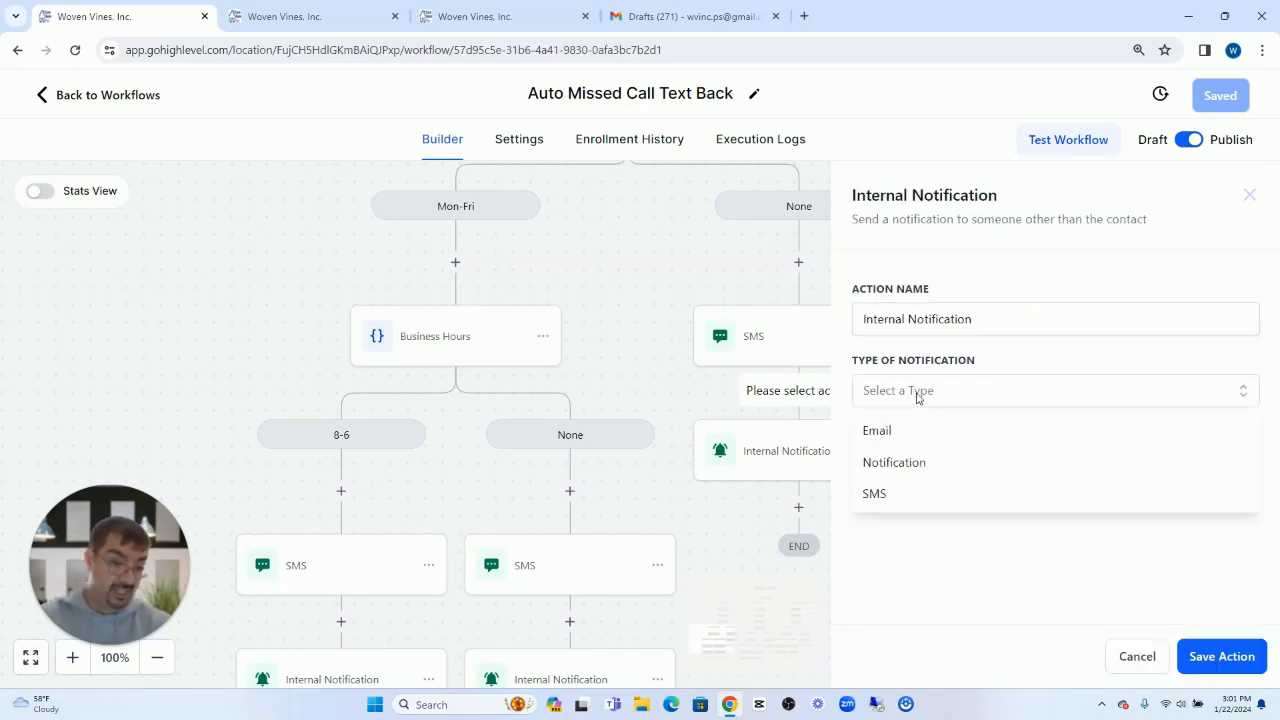
click(903, 465)
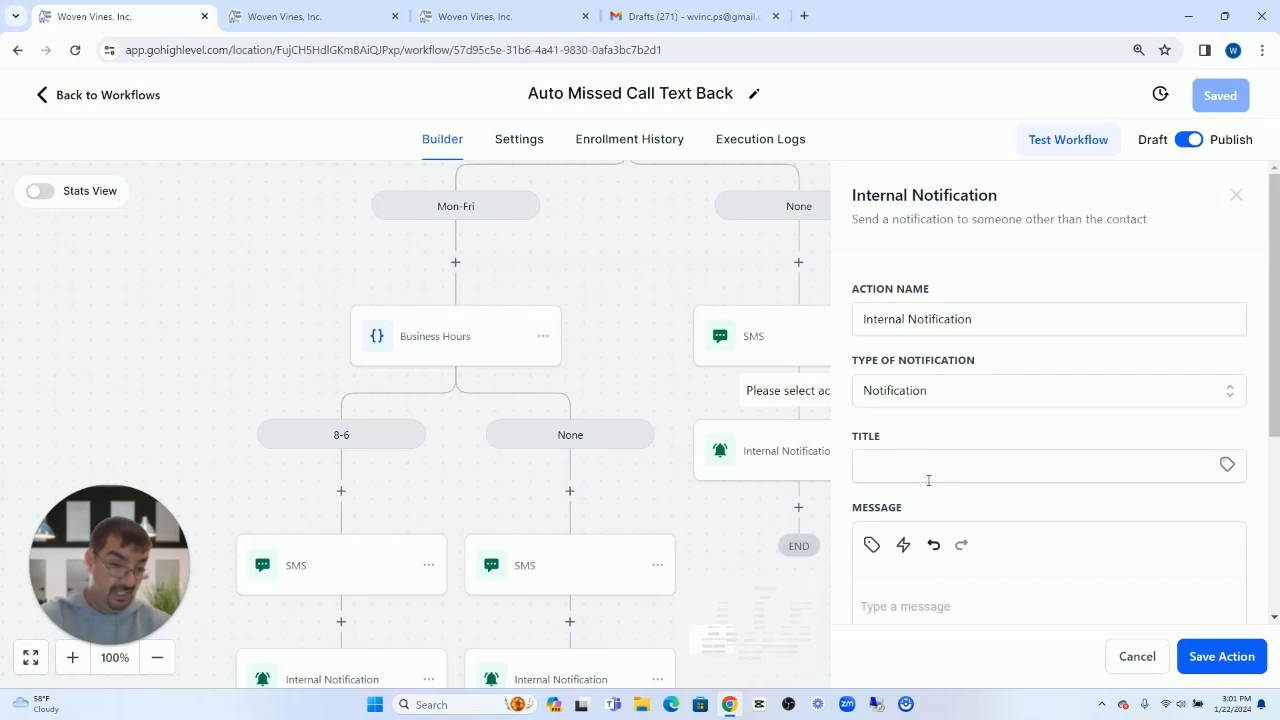
click(1135, 657)
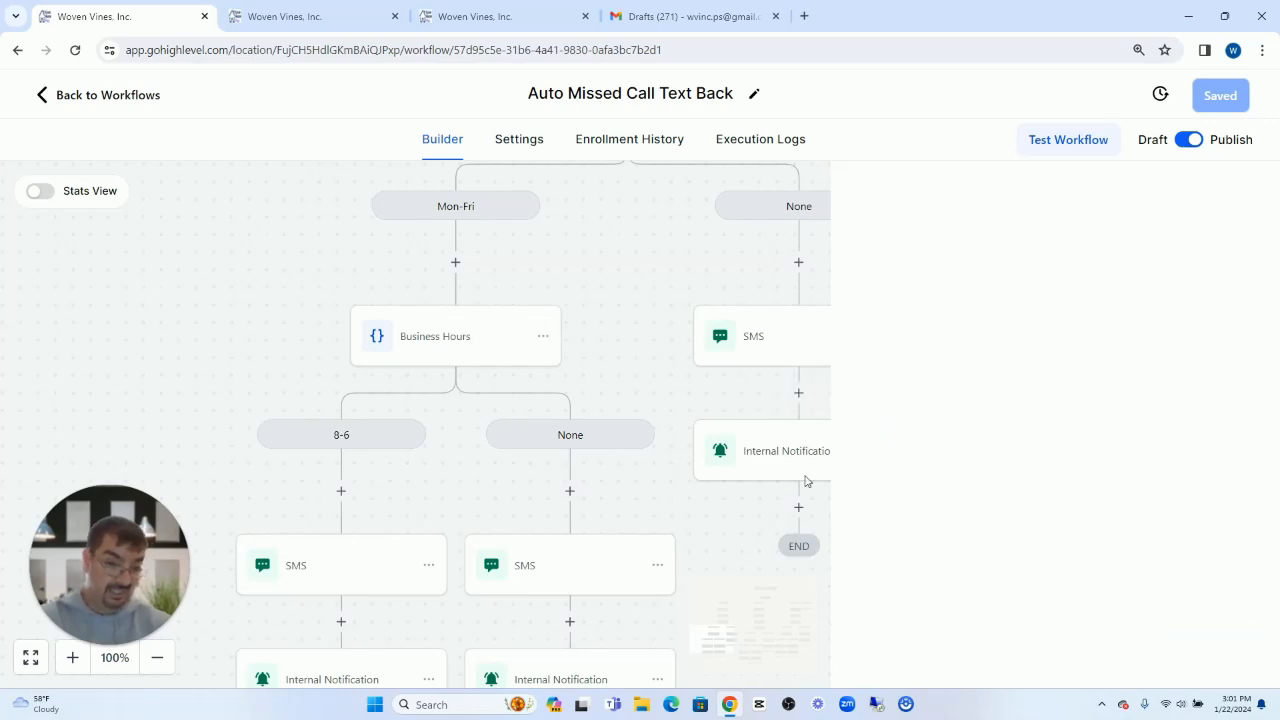
- Change the title of that None branch's existing Internal Notification to "You Missed a Call!" and close it without saving
click(786, 457)
scroll(1035, 400, down, 2)
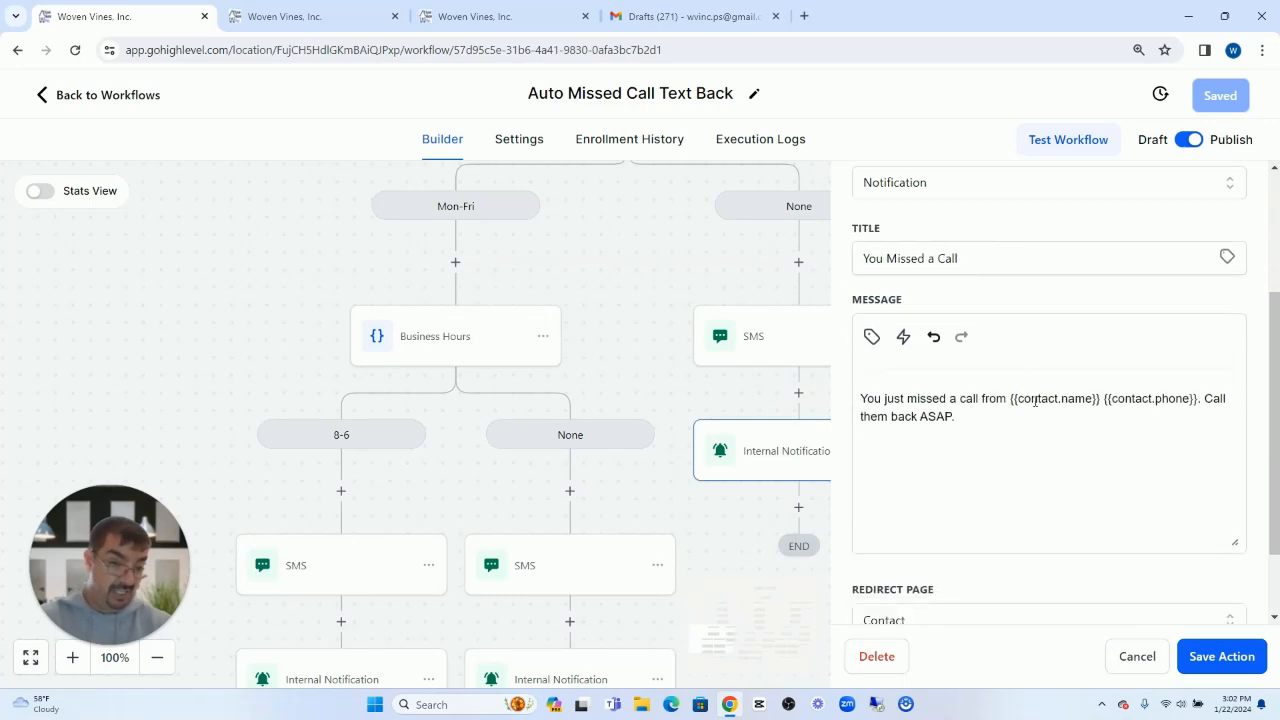
scroll(1035, 400, down, 1)
click(984, 226)
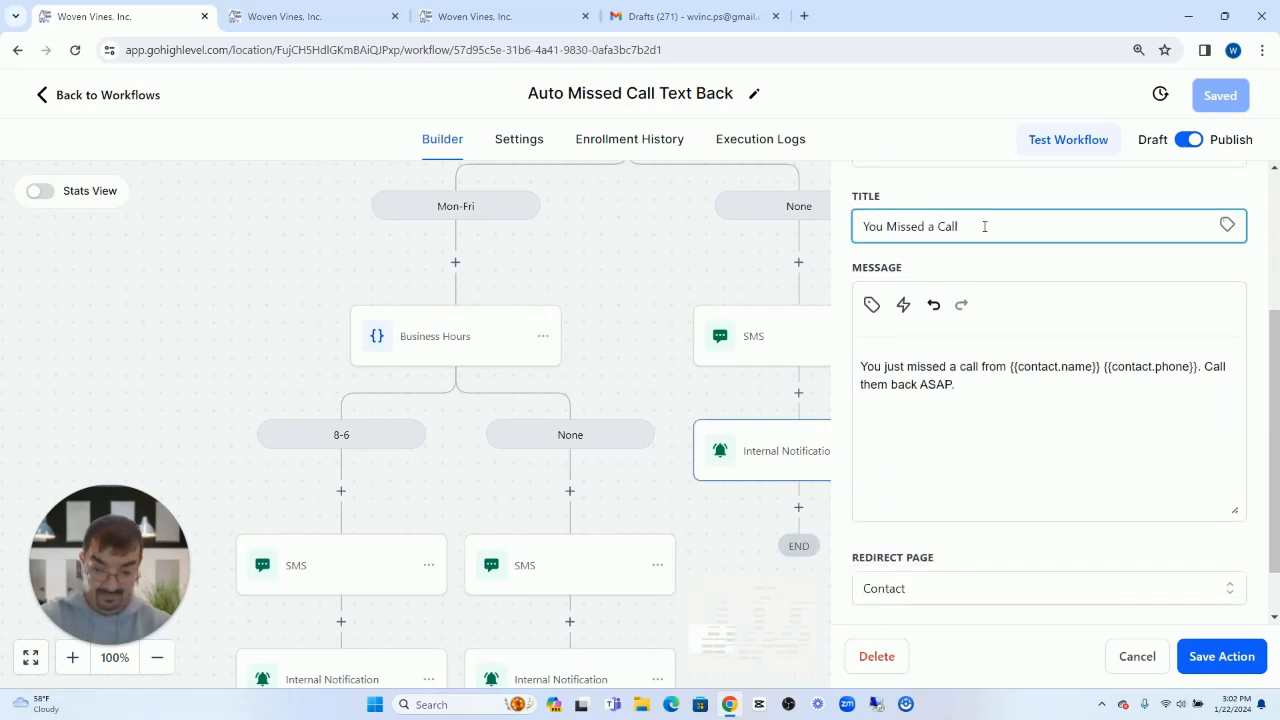
text(!)
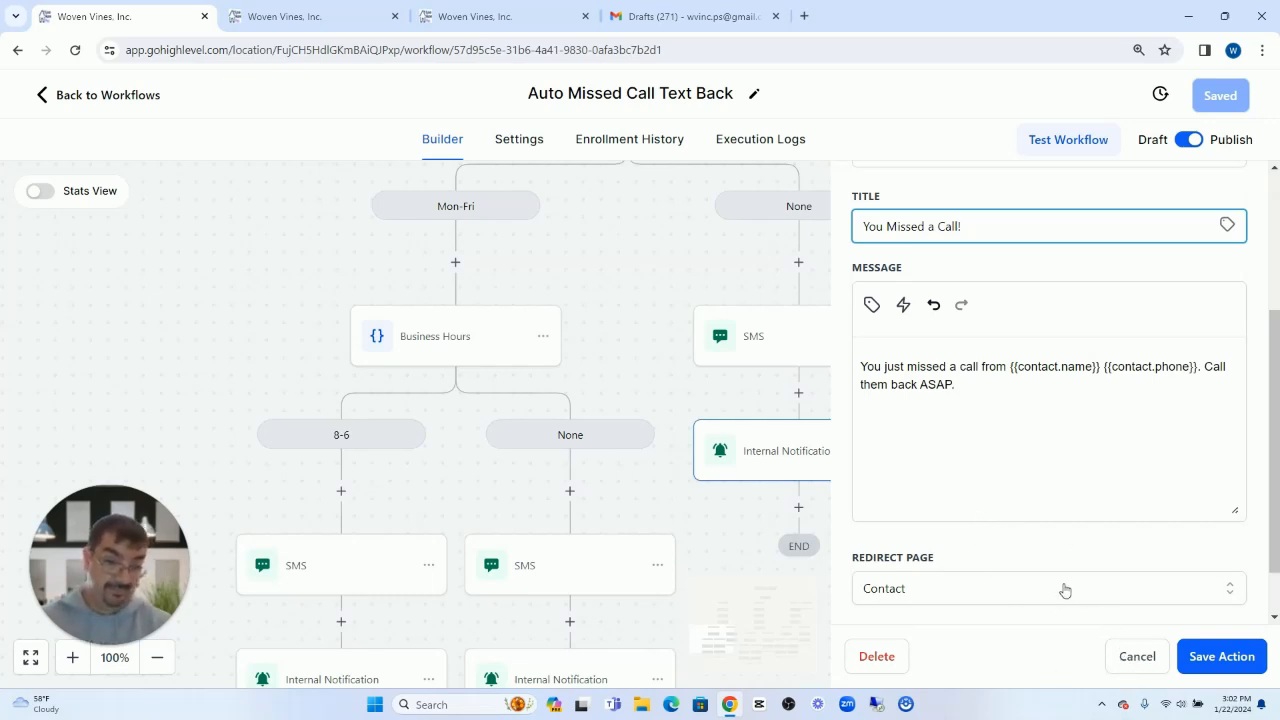
click(1137, 656)
- Review the message of the SMS action in the None branch under Business Hours and close it without saving
scroll(844, 374, up, 1)
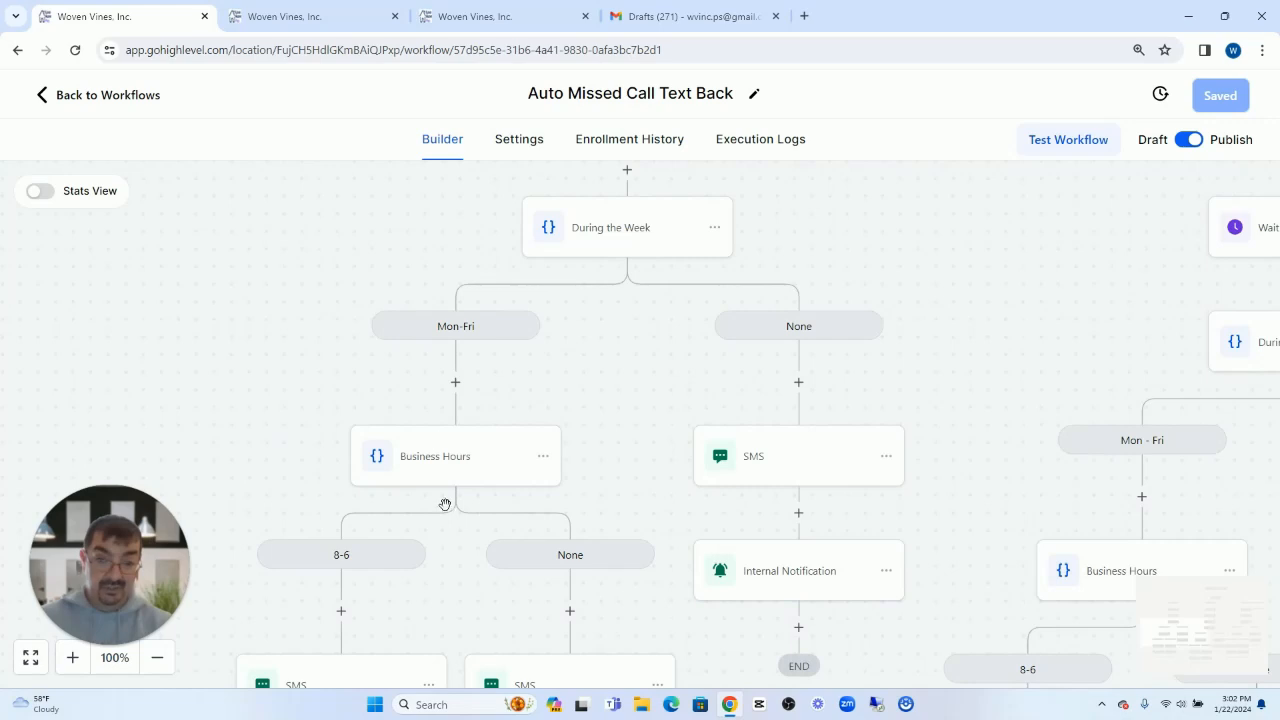
scroll(512, 350, down, 2)
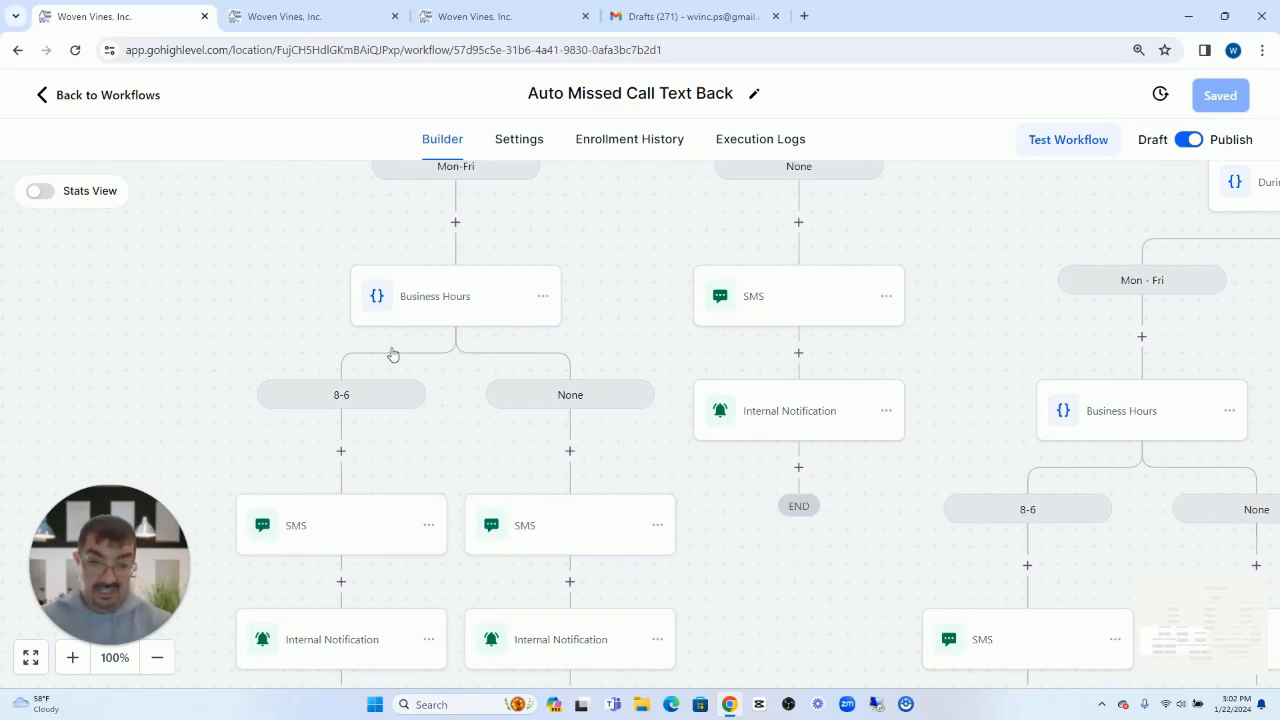
scroll(553, 437, down, 1)
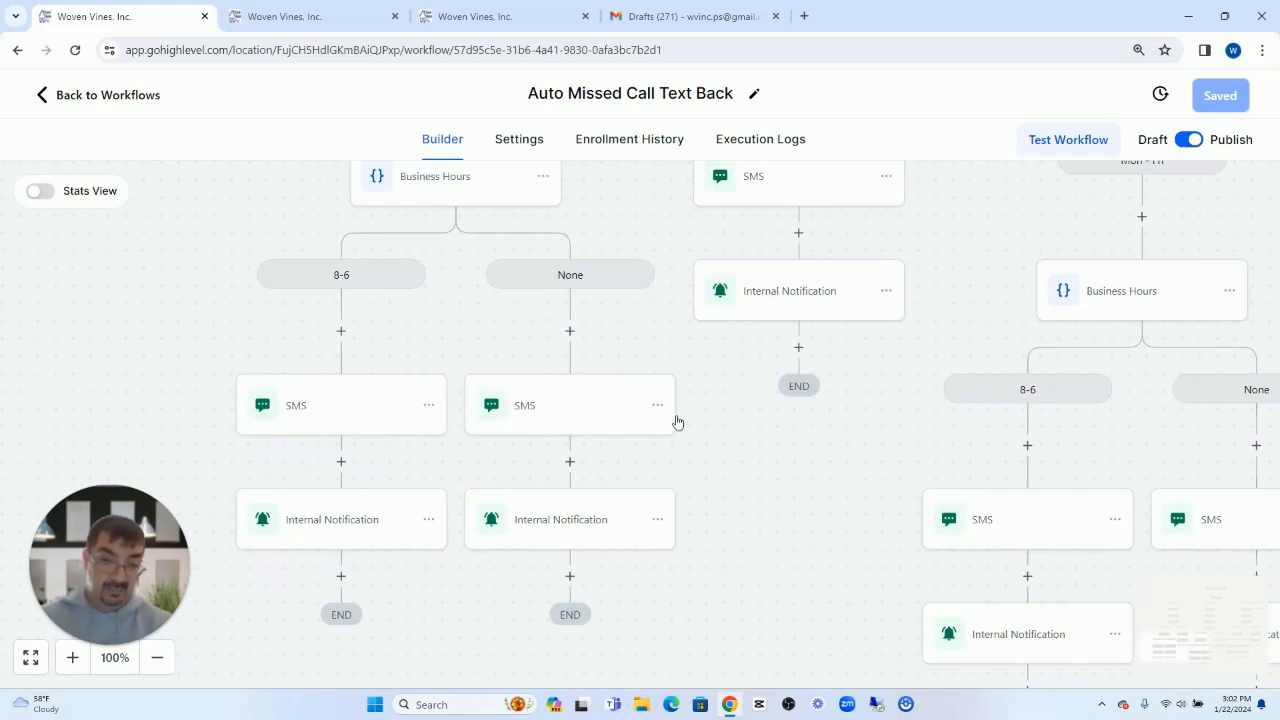
click(581, 416)
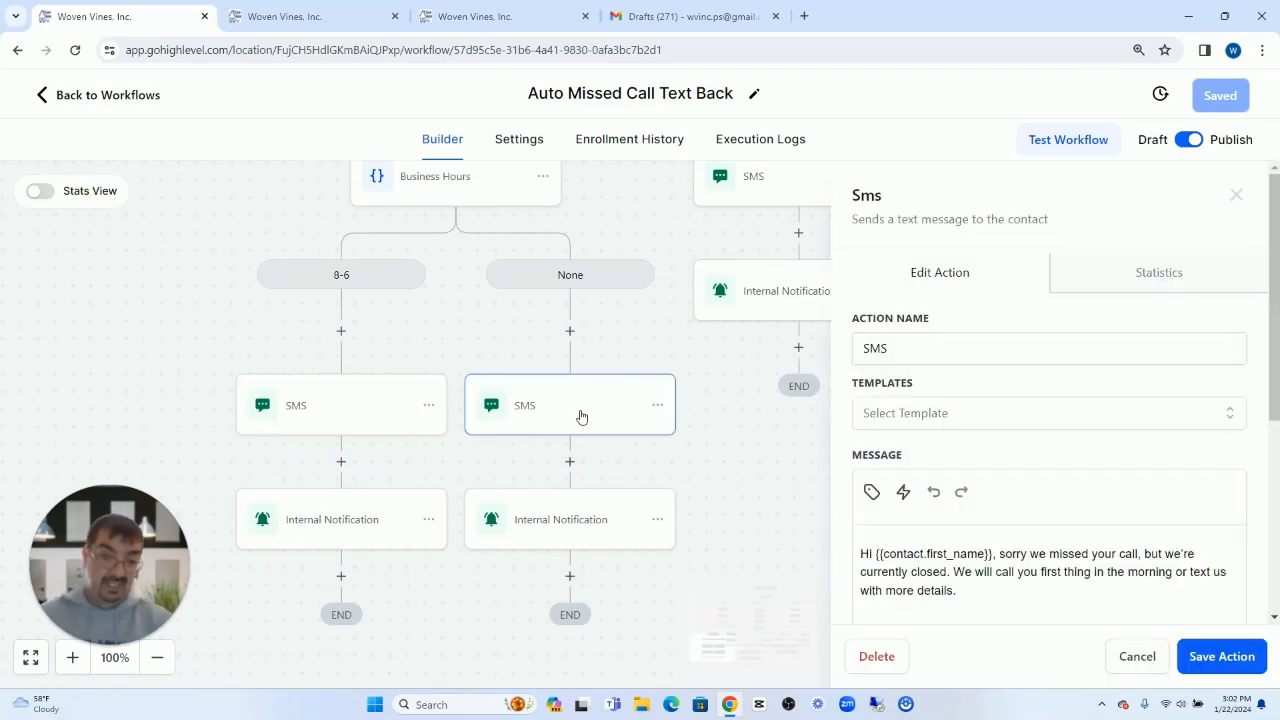
scroll(940, 428, down, 3)
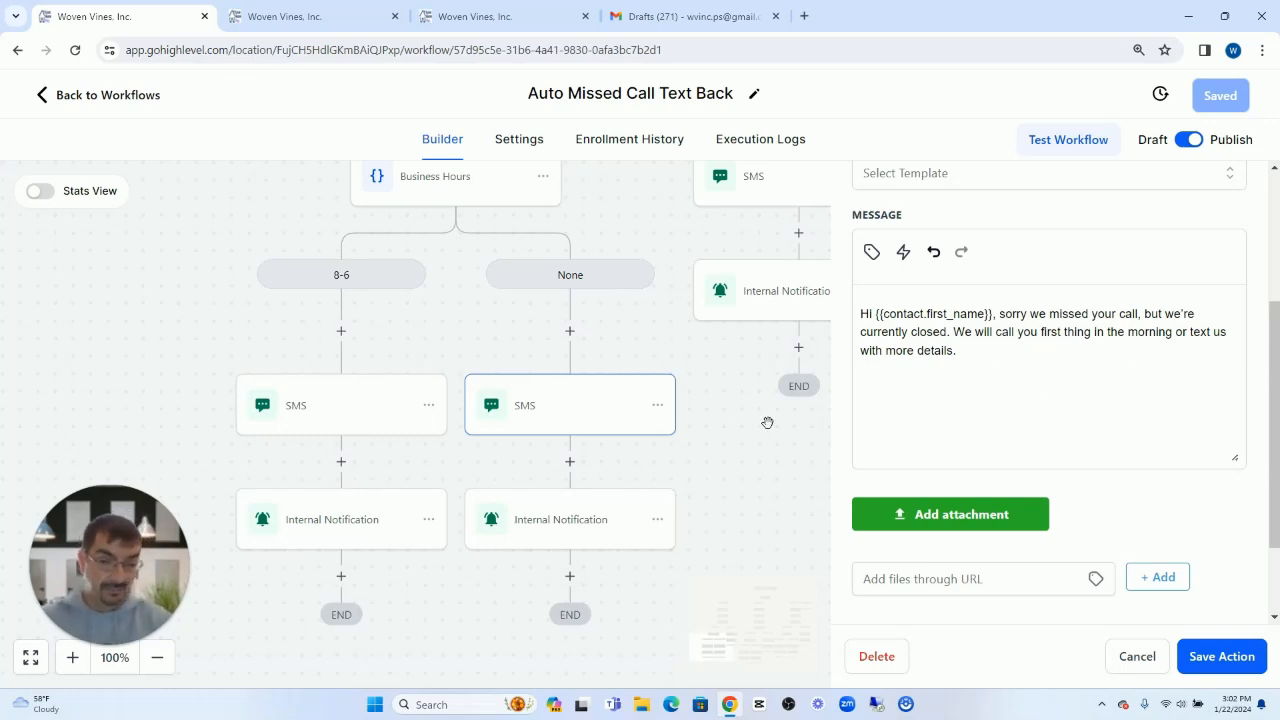
click(1135, 660)
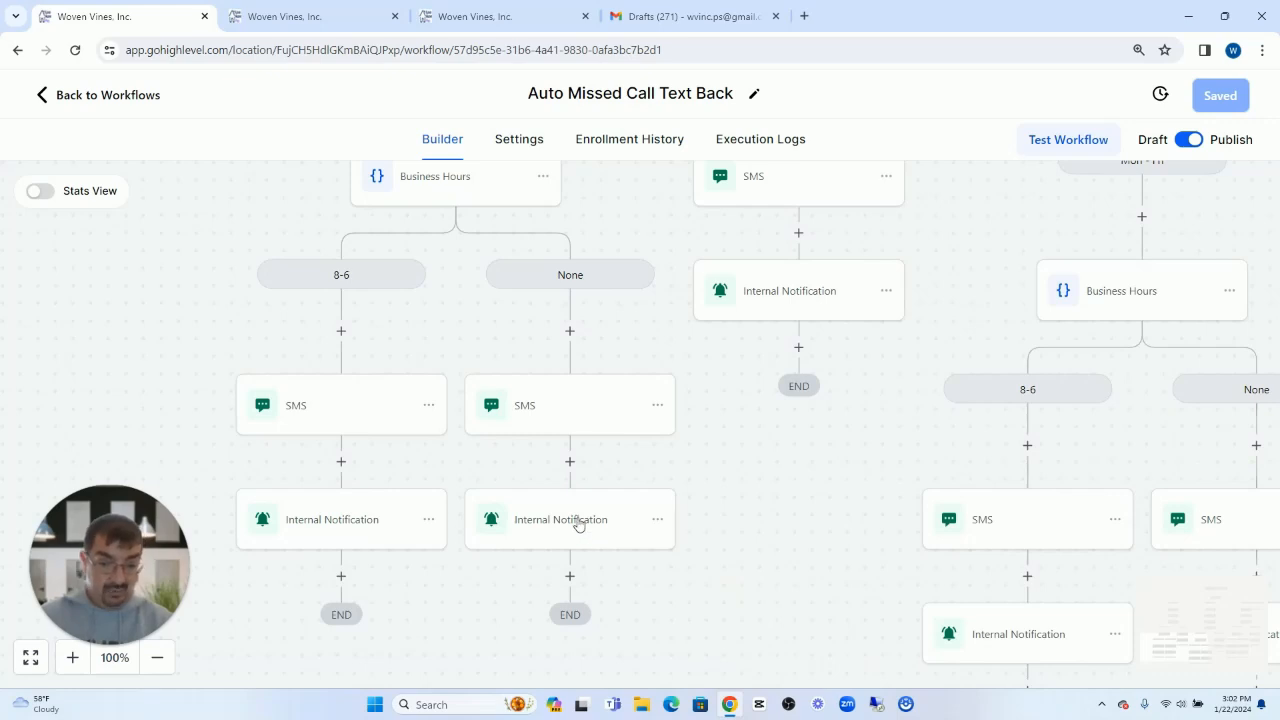
- Review the type, title and message of the Internal Notification in the Business Hours None branch and close it
click(577, 524)
scroll(1078, 382, down, 2)
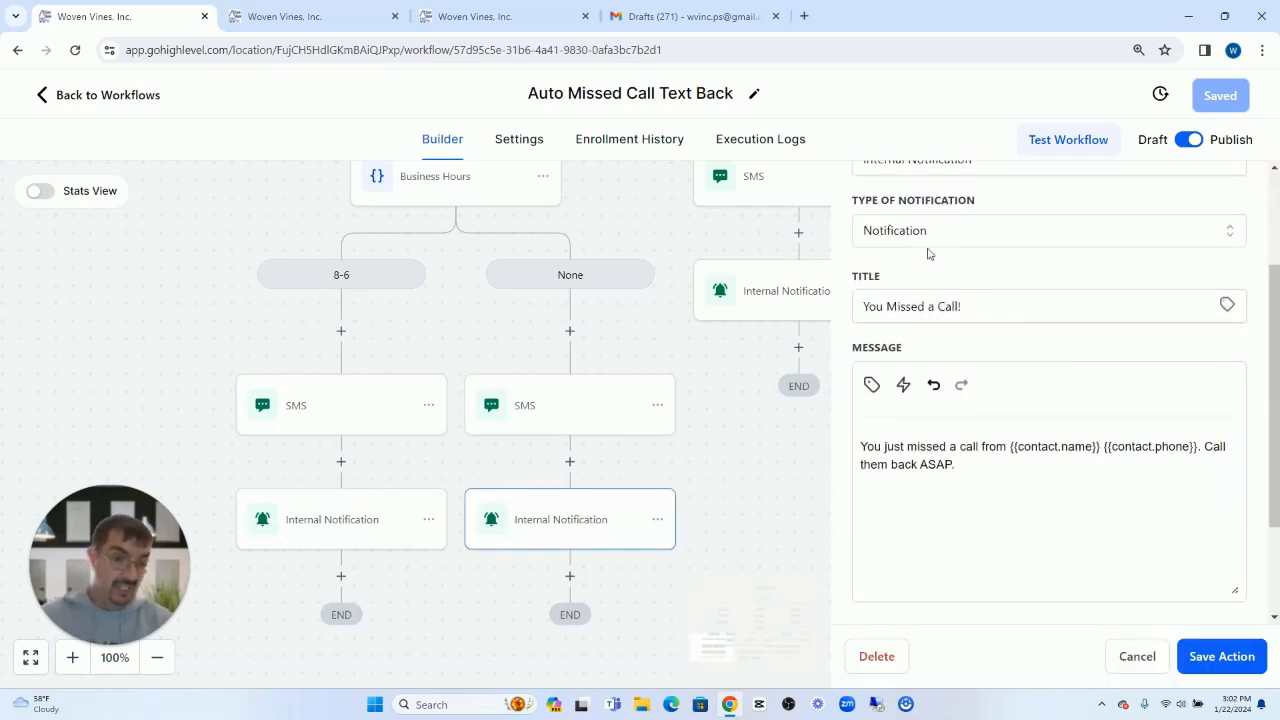
scroll(940, 268, up, 2)
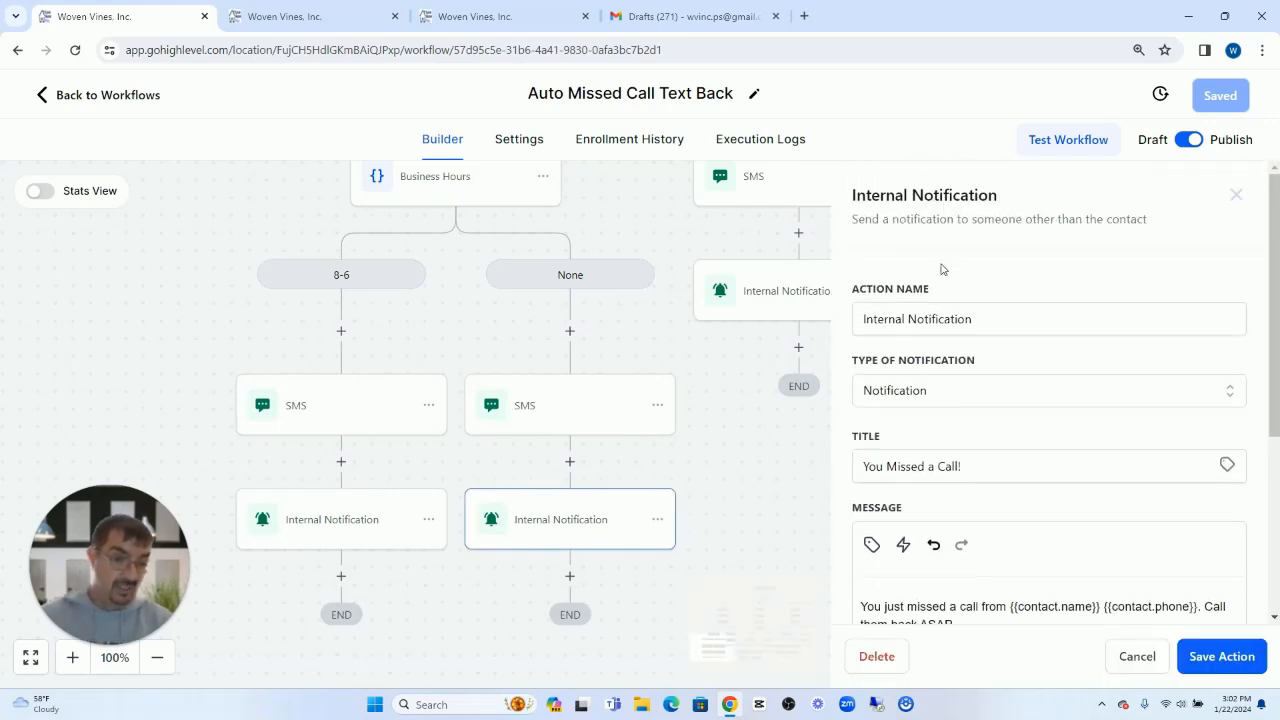
click(1115, 657)
- Draft an Internal Notification action of type Notification after the SMS in the Business Hours None branch, and discard it
click(569, 461)
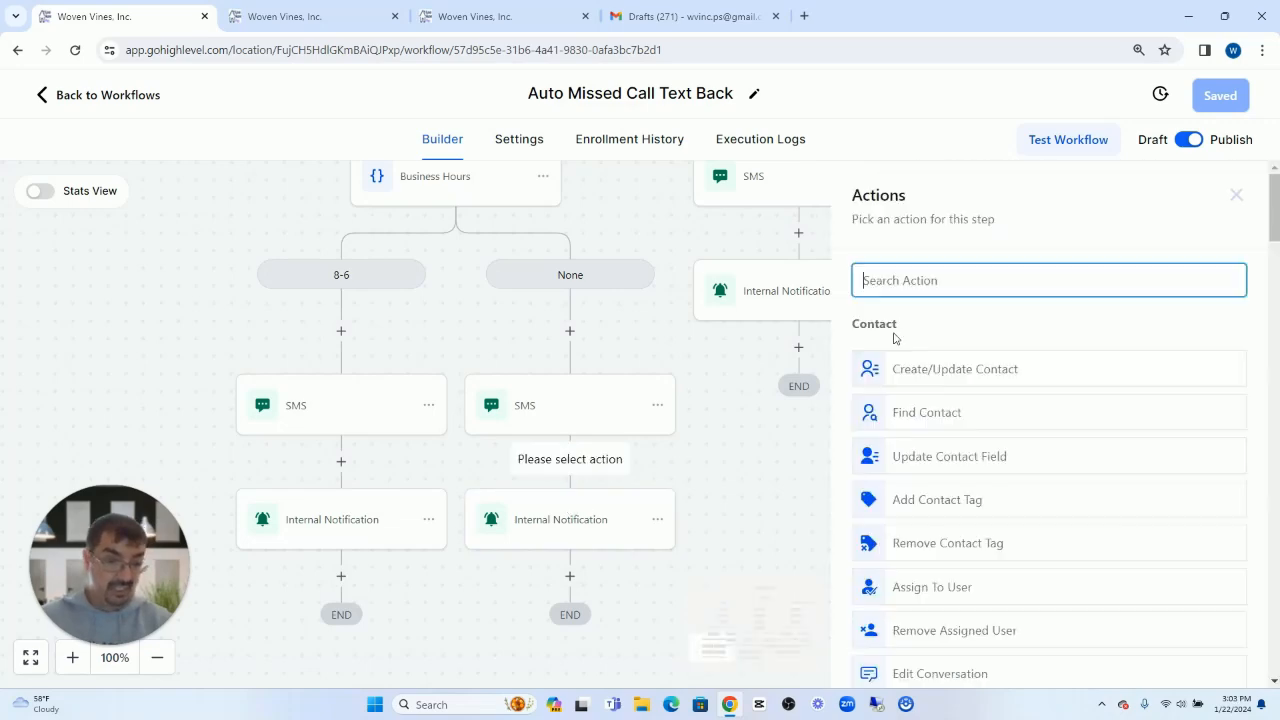
text(interna.)
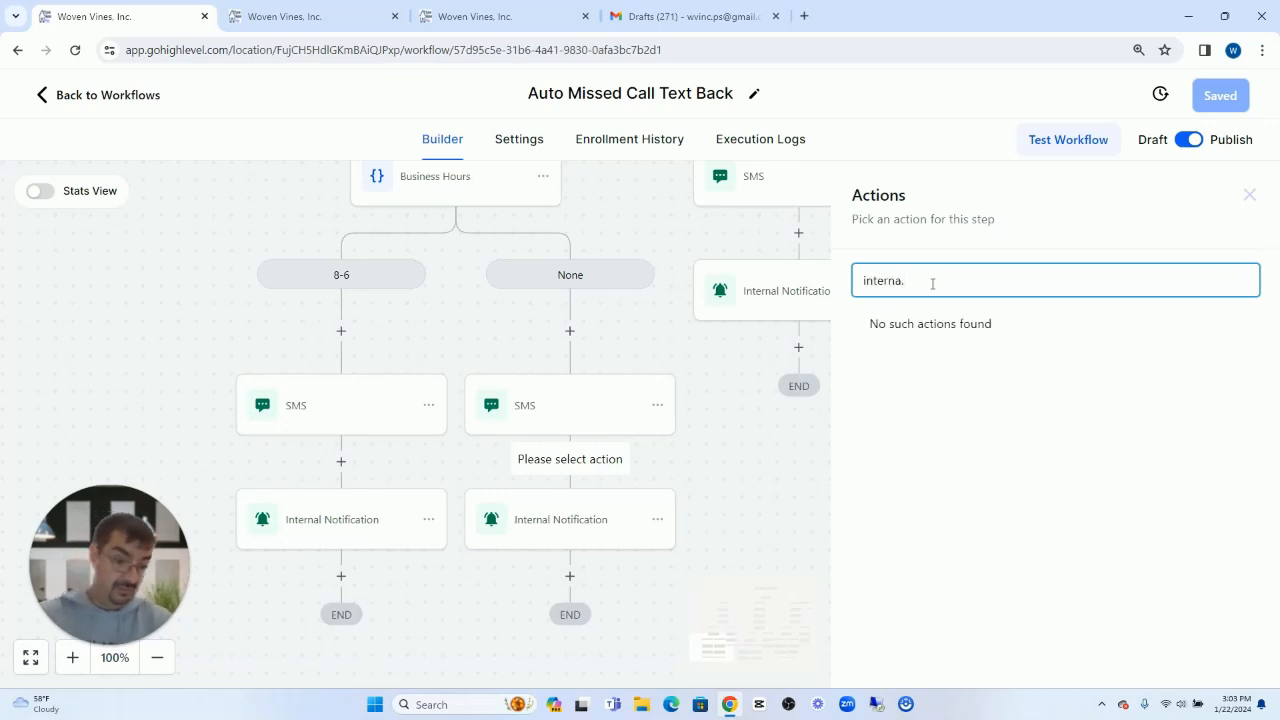
key(BackSpace)
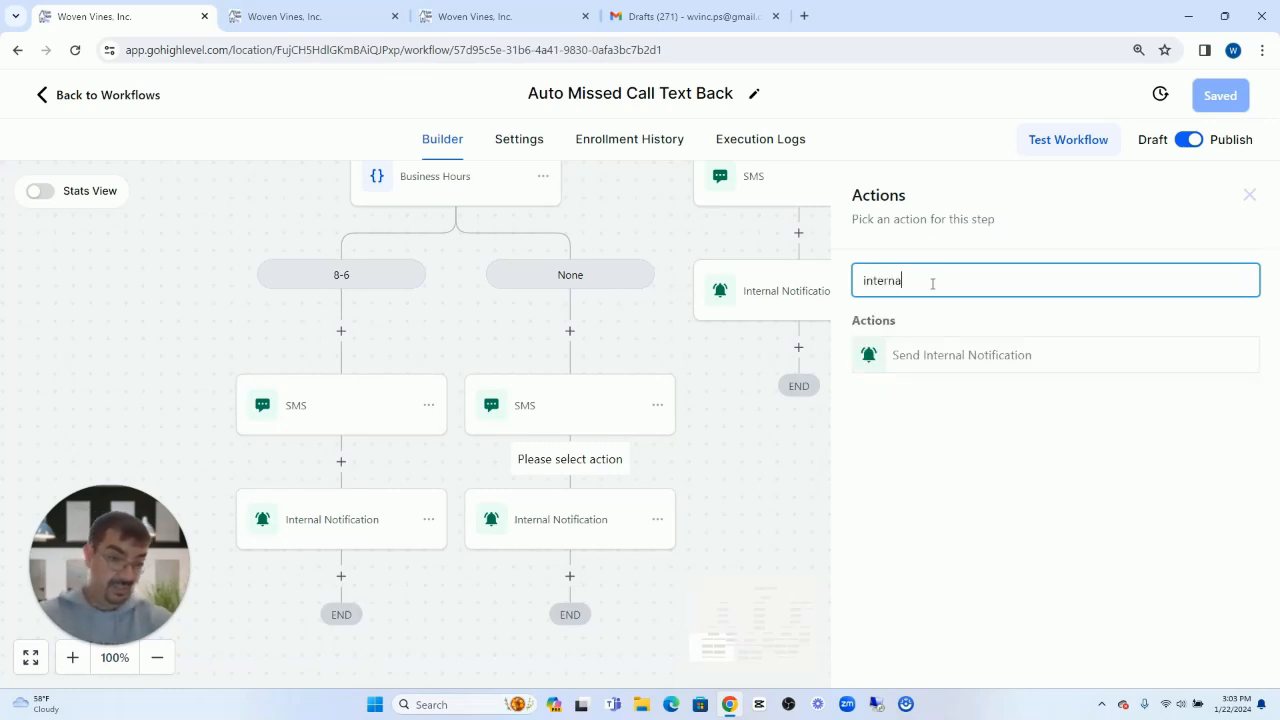
click(943, 355)
click(937, 400)
click(912, 469)
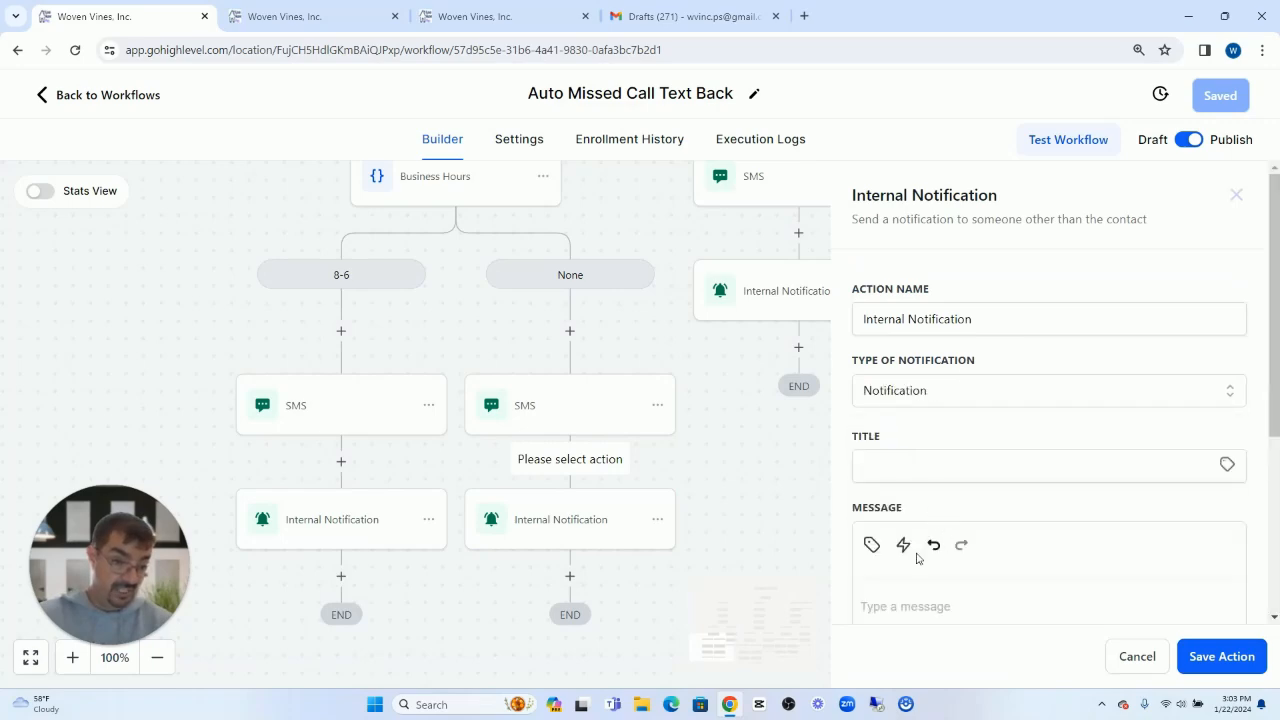
click(1130, 666)
- Review the message and redirect page of the existing Internal Notification in the Business Hours None branch and close it
click(583, 524)
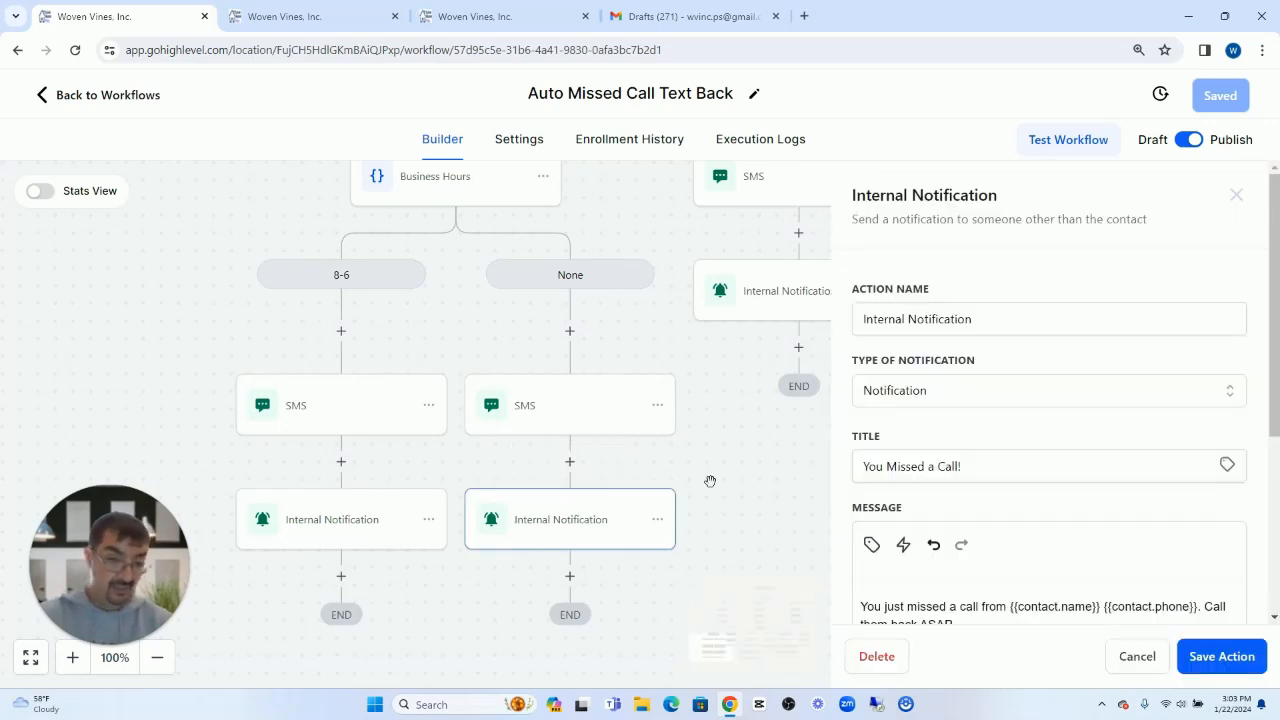
scroll(1005, 405, down, 3)
scroll(944, 315, up, 1)
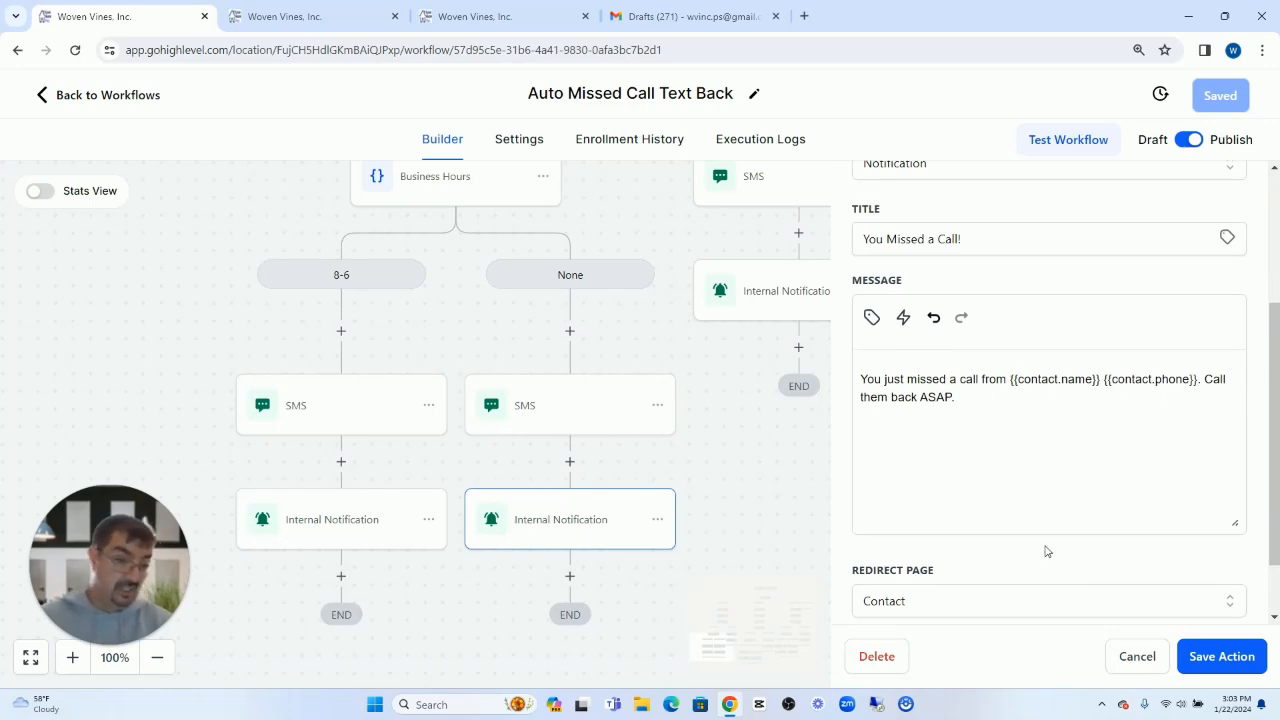
click(1141, 658)
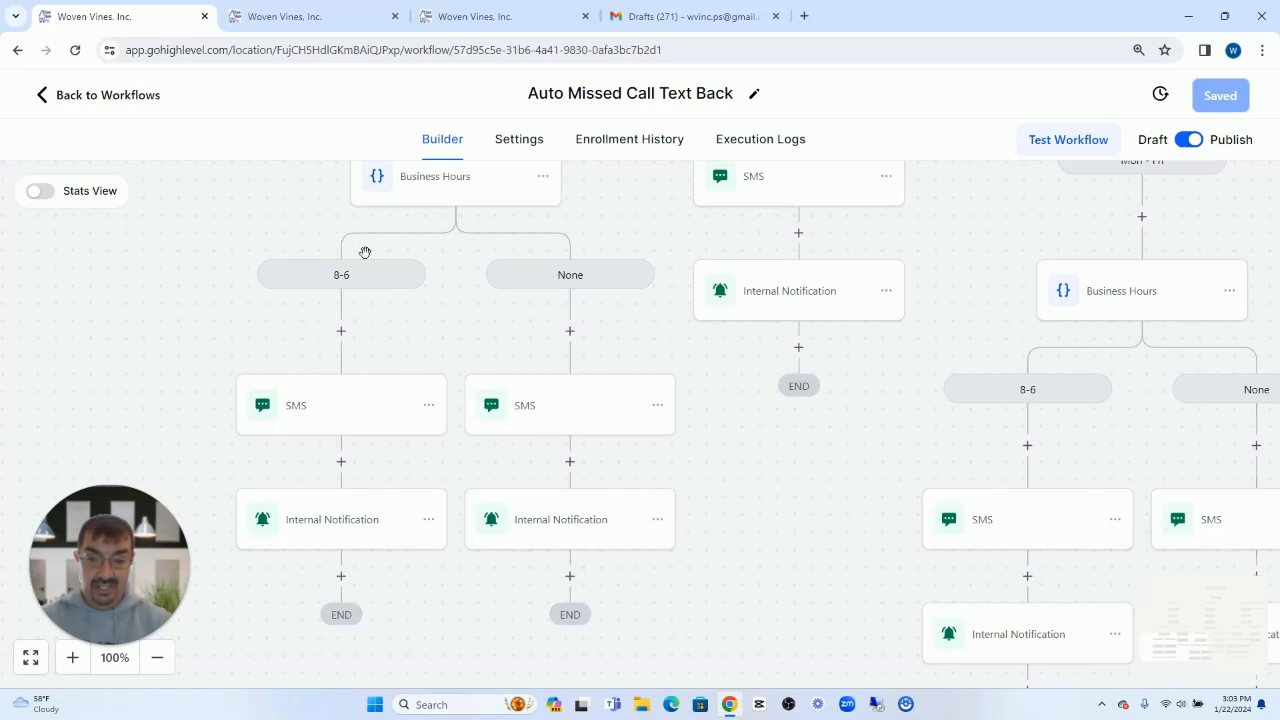
- Review the message text of the SMS action in the 8-6 branch and close it without saving
click(326, 419)
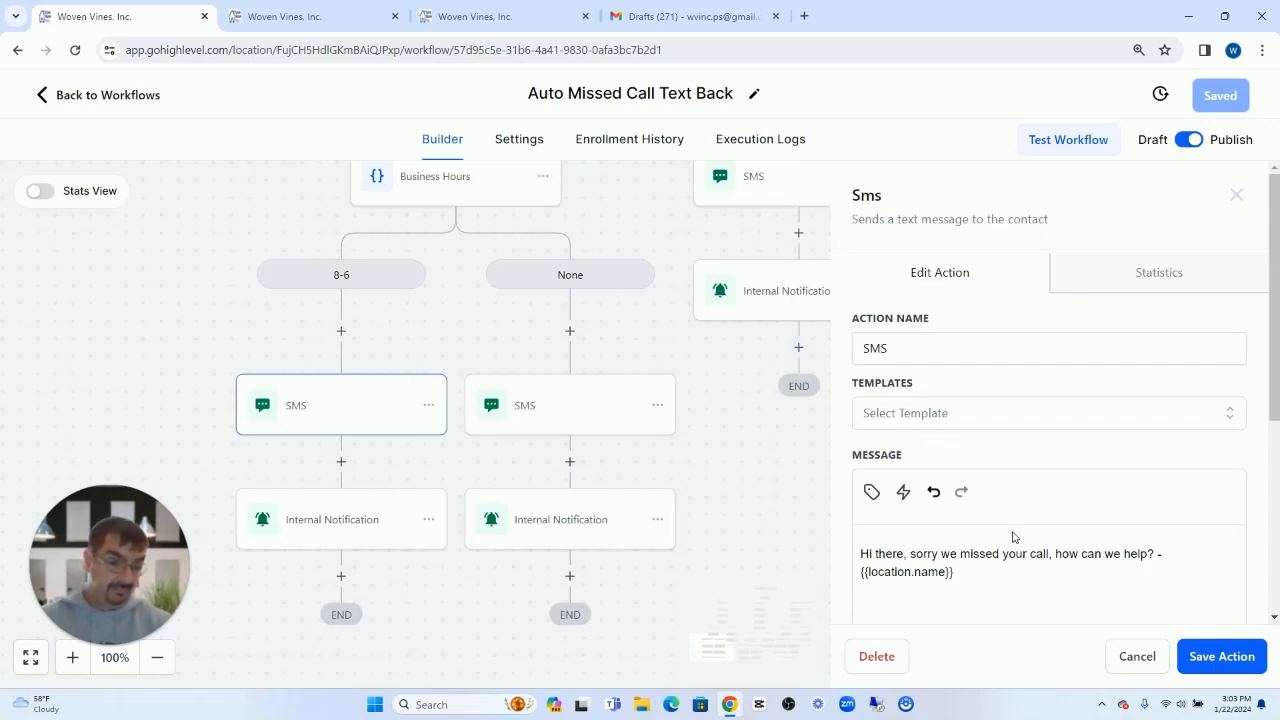
scroll(1010, 530, down, 3)
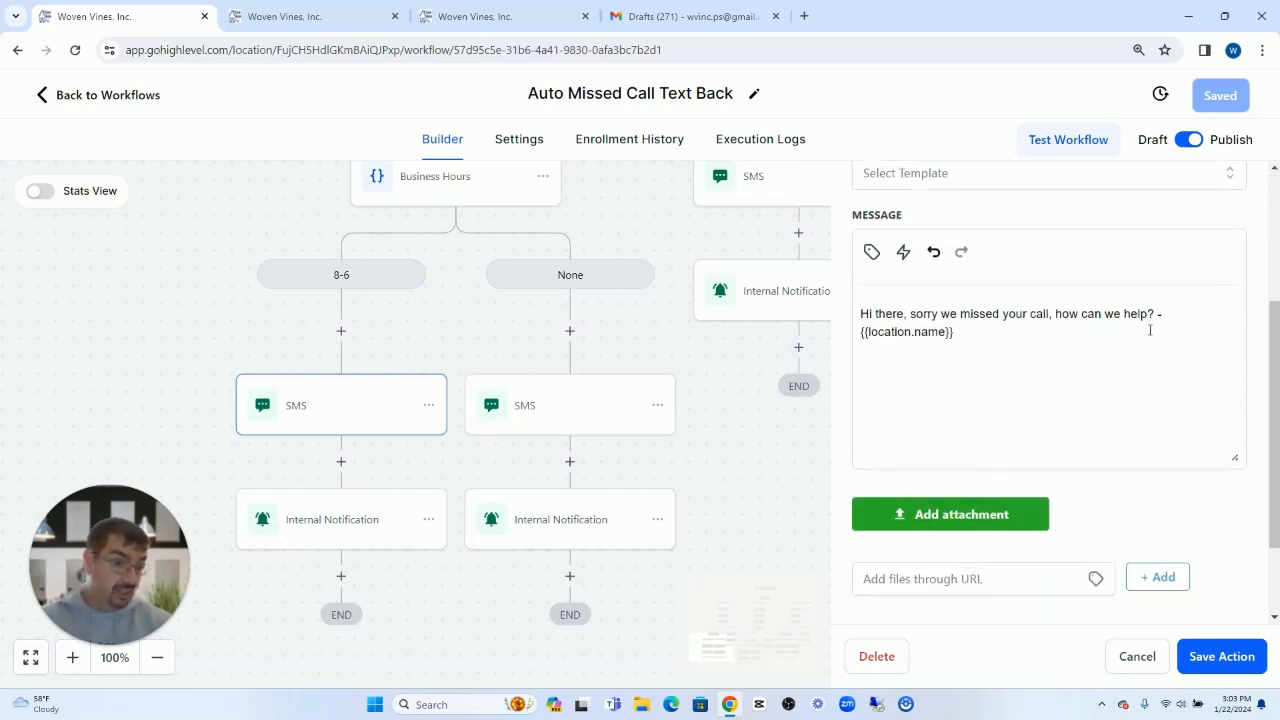
drag(963, 332, 850, 313)
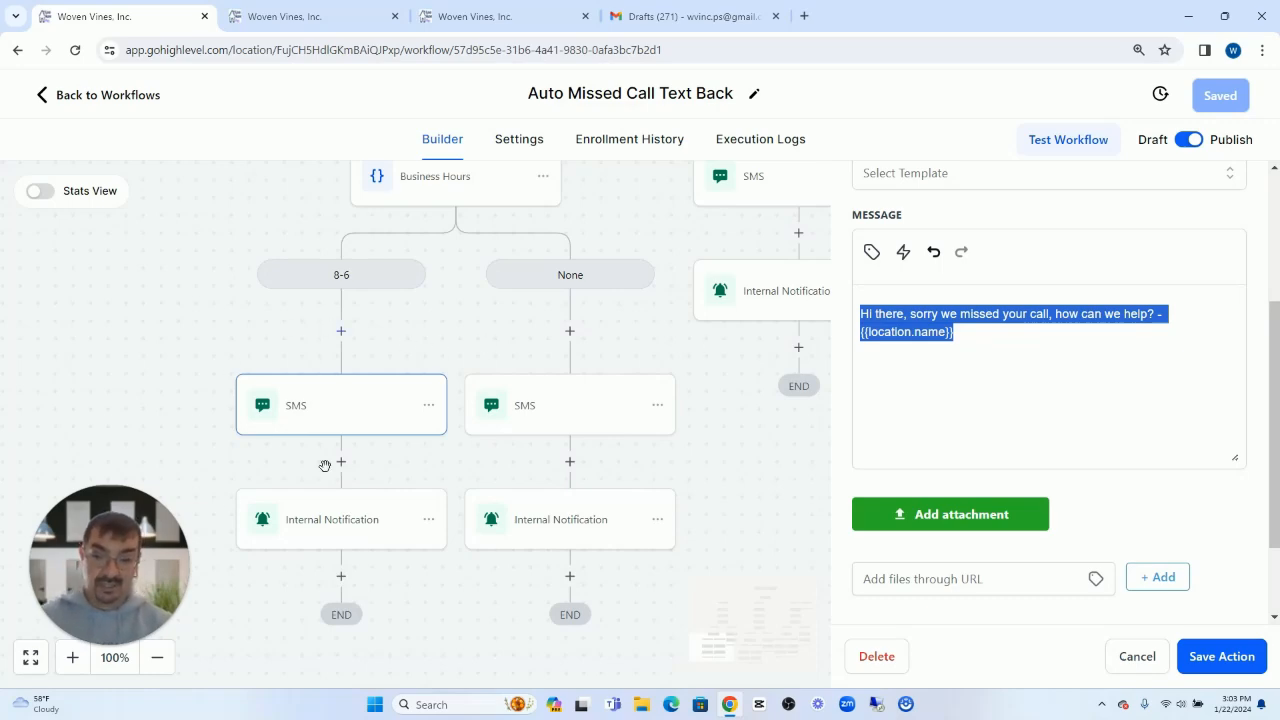
click(1138, 657)
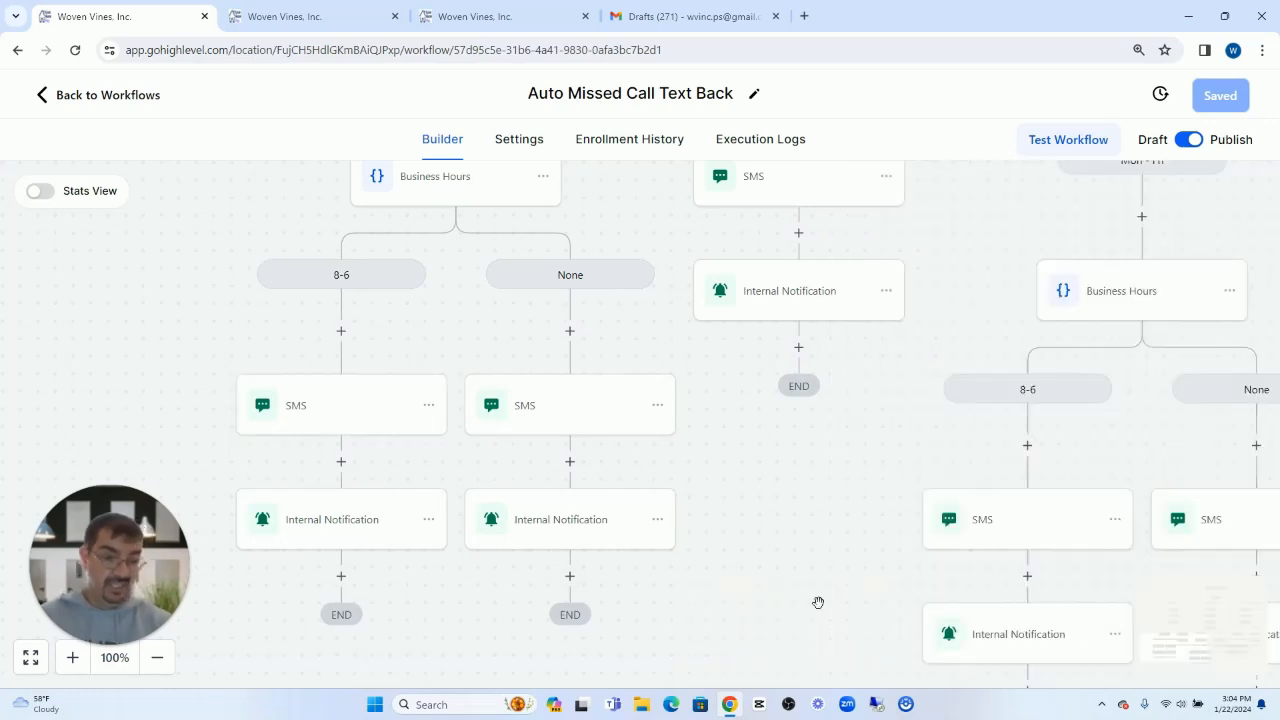
- Review the title, message and redirect page of the 8-6 branch's Internal Notification and close it without saving
click(352, 536)
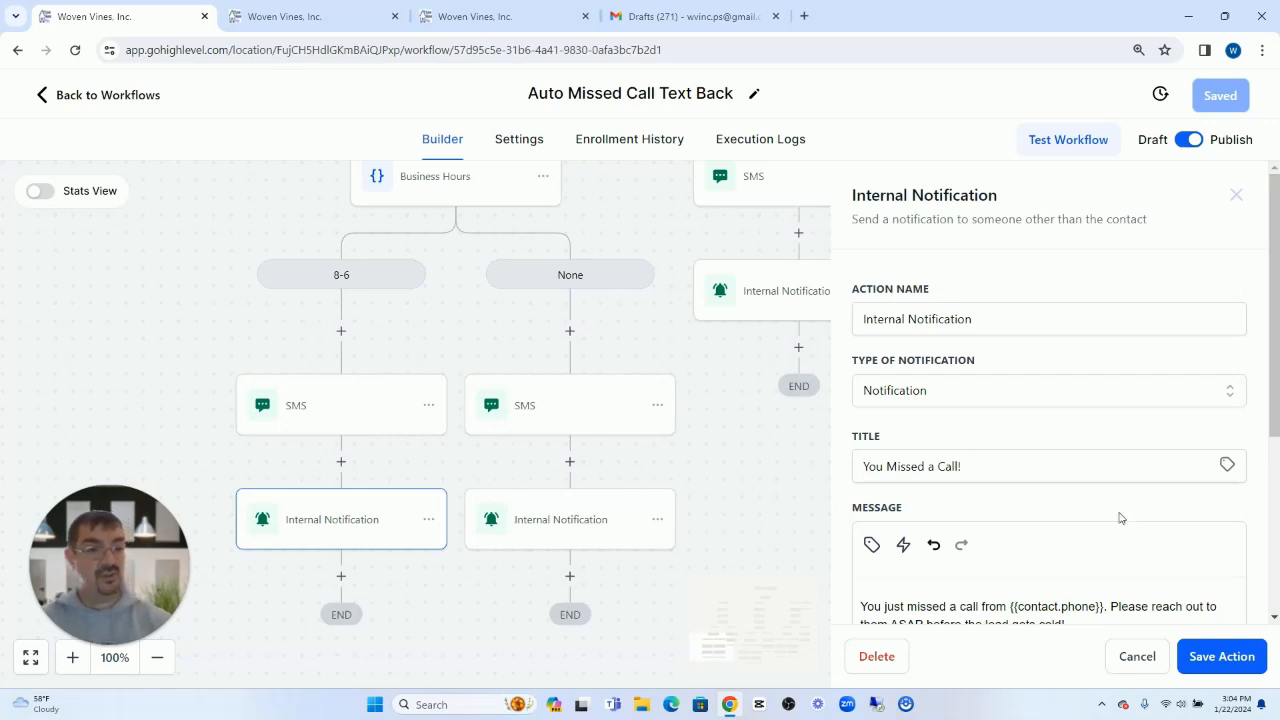
scroll(996, 548, down, 3)
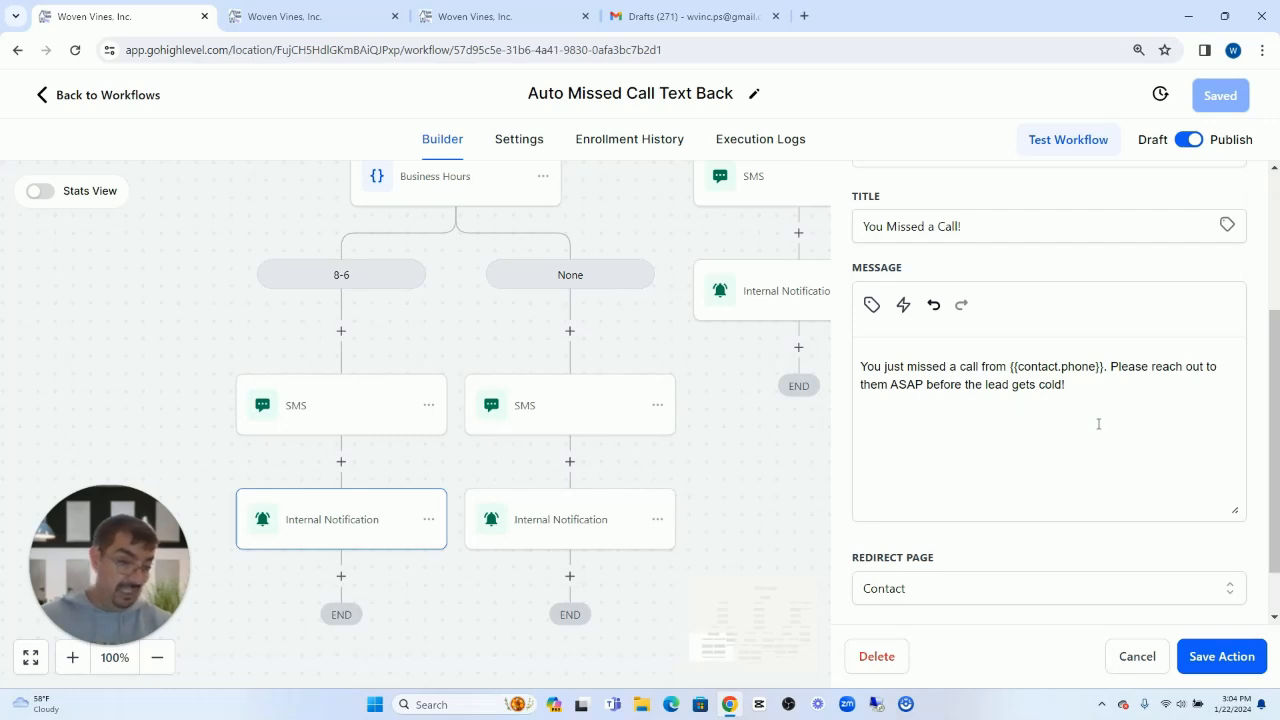
click(1137, 656)
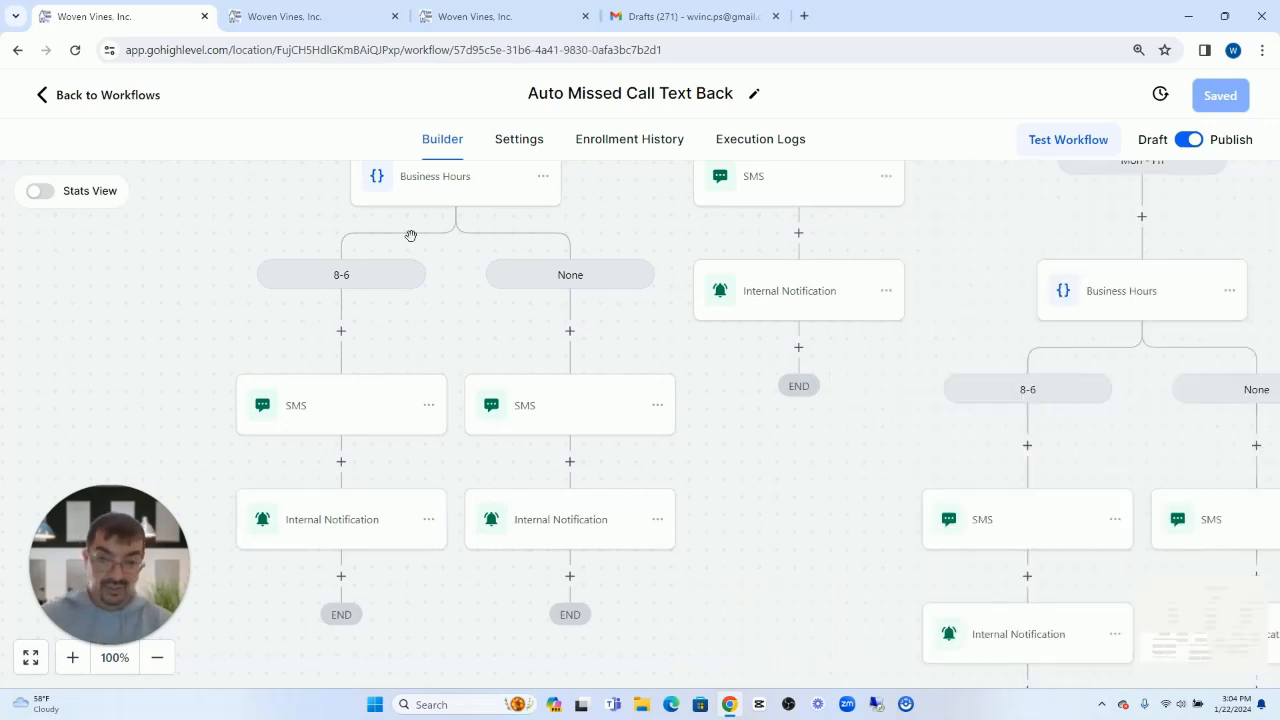
- Compare the tag and wait actions at the start of the 1st Missed Call and 2nd Missed Call branches
scroll(397, 366, up, 2)
scroll(423, 440, up, 2)
scroll(425, 422, up, 3)
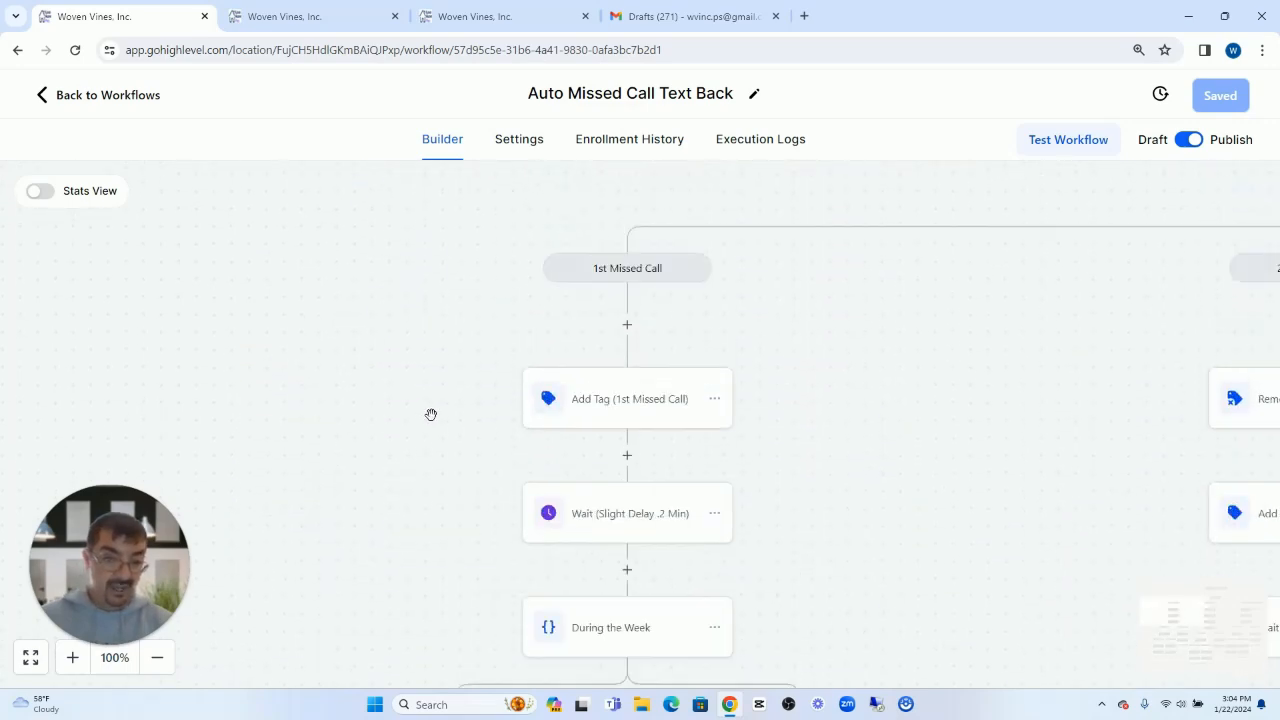
drag(866, 371, 206, 337)
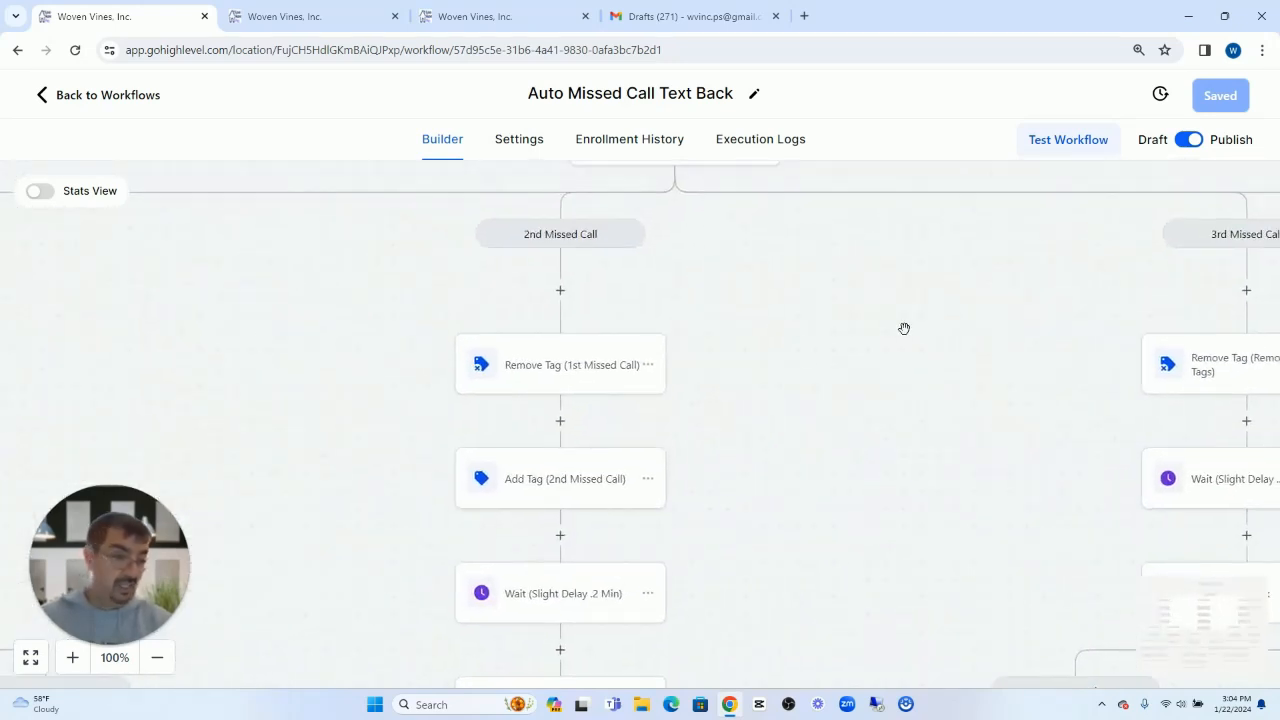
drag(903, 329, 934, 257)
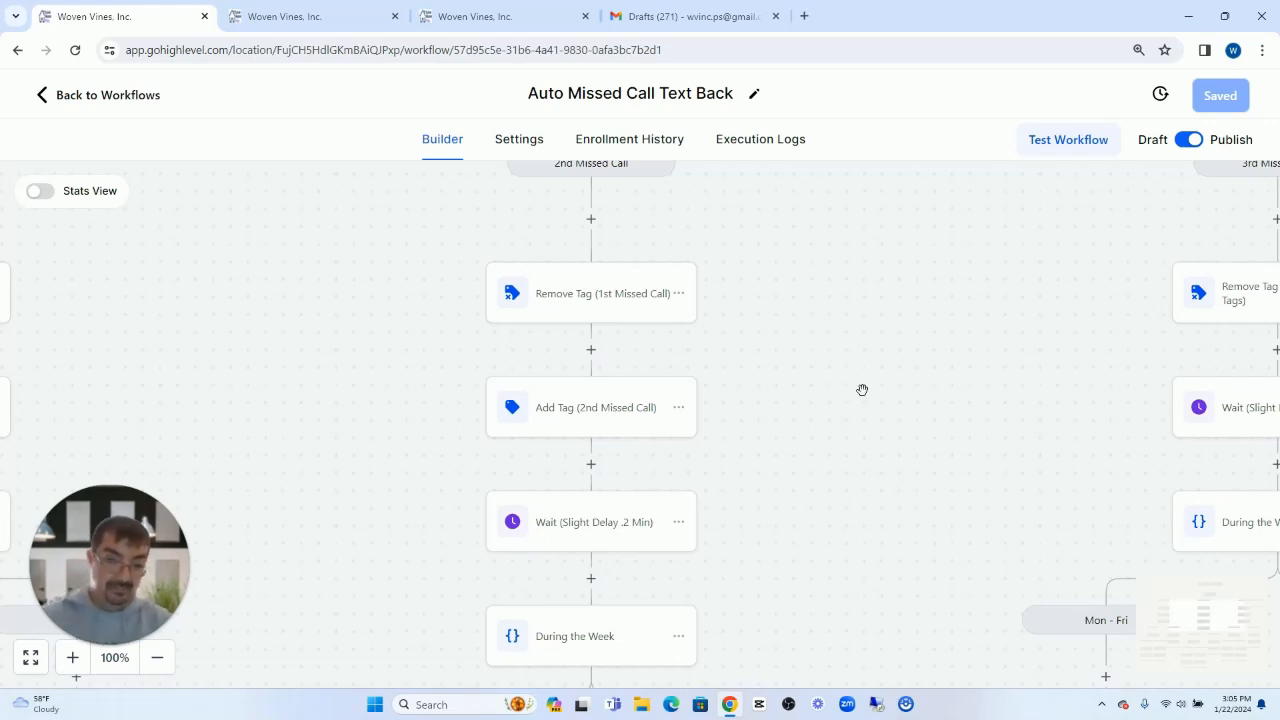
scroll(864, 394, up, 1)
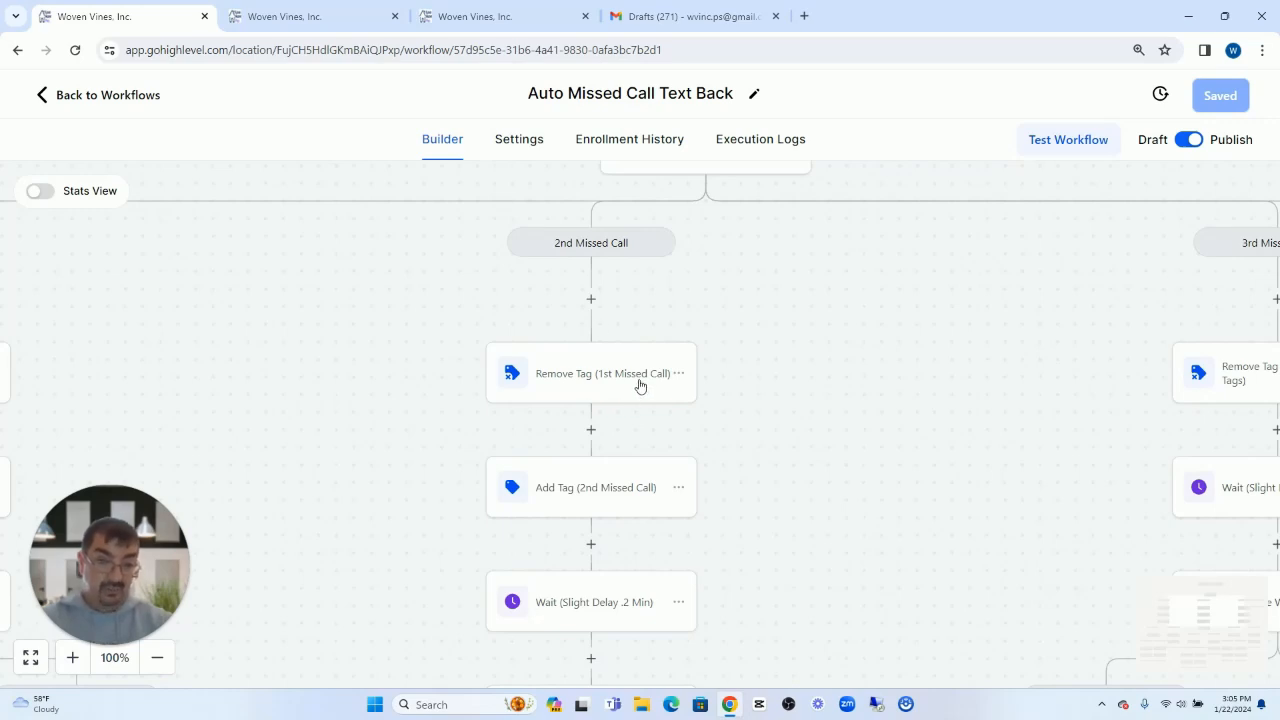
drag(266, 365, 654, 360)
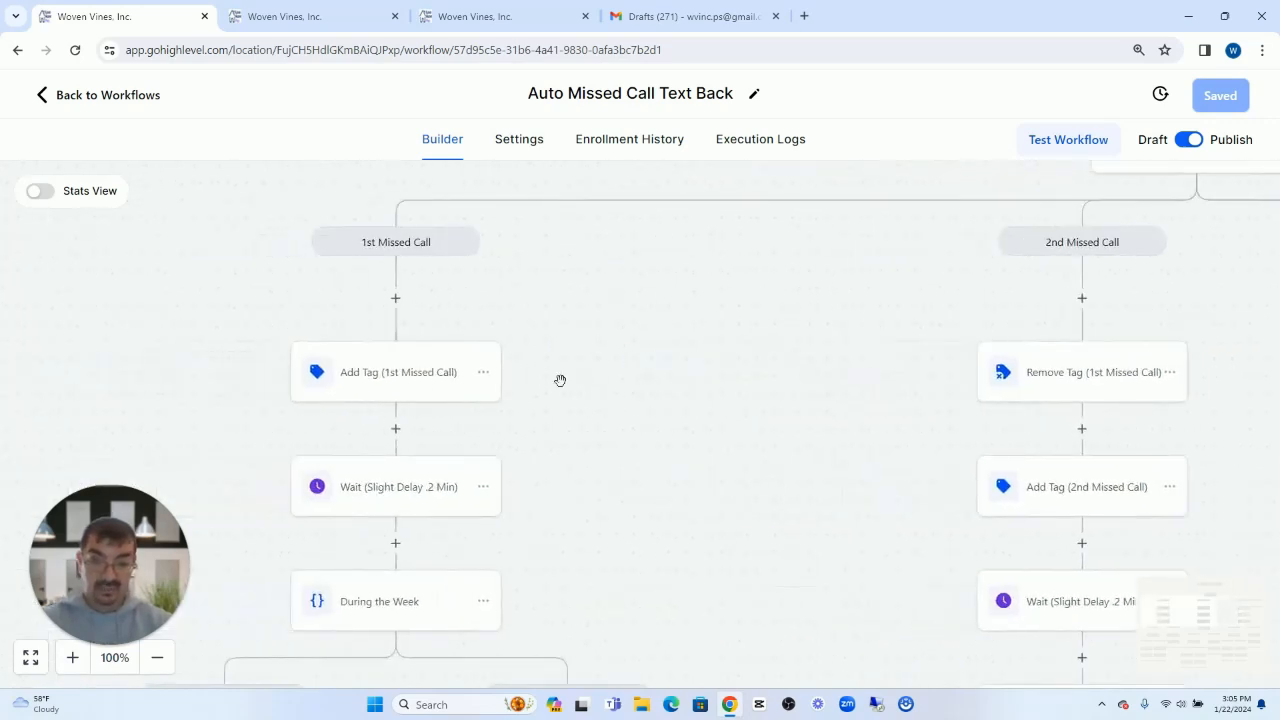
- Insert a Remove Contact Tag action at the start of the 2nd Missed Call branch
drag(831, 356, 477, 354)
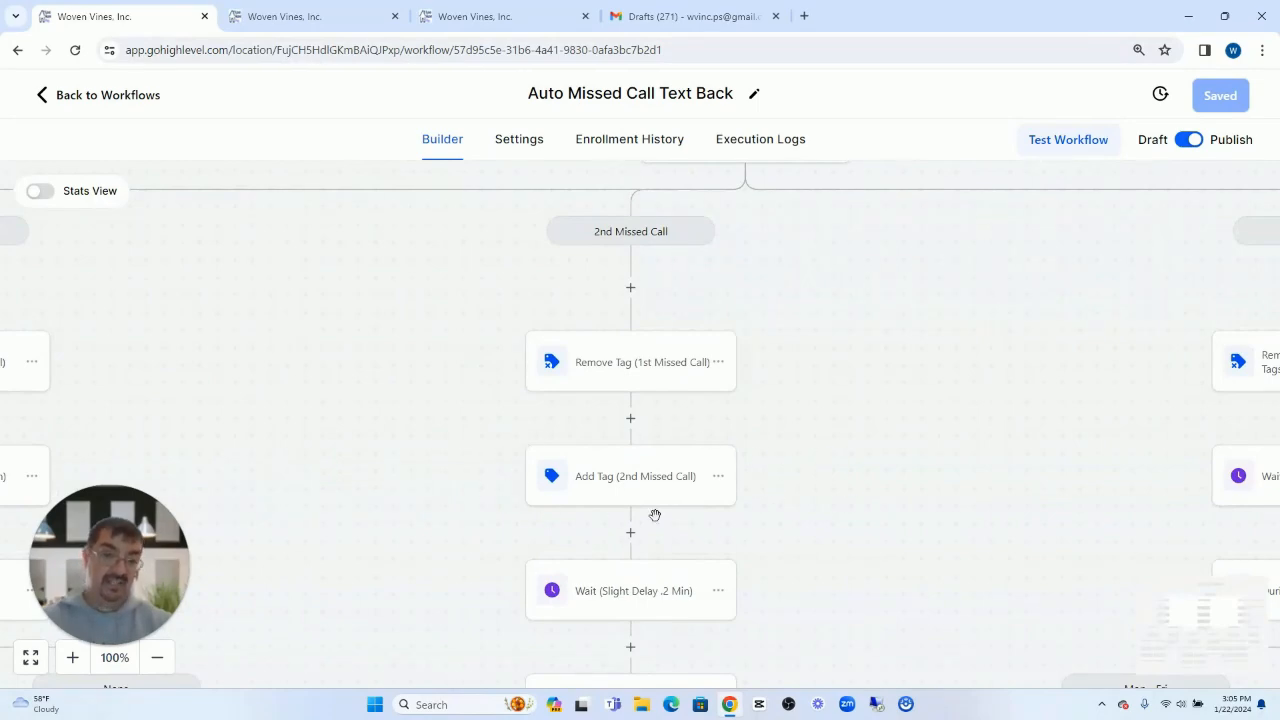
drag(983, 354, 714, 361)
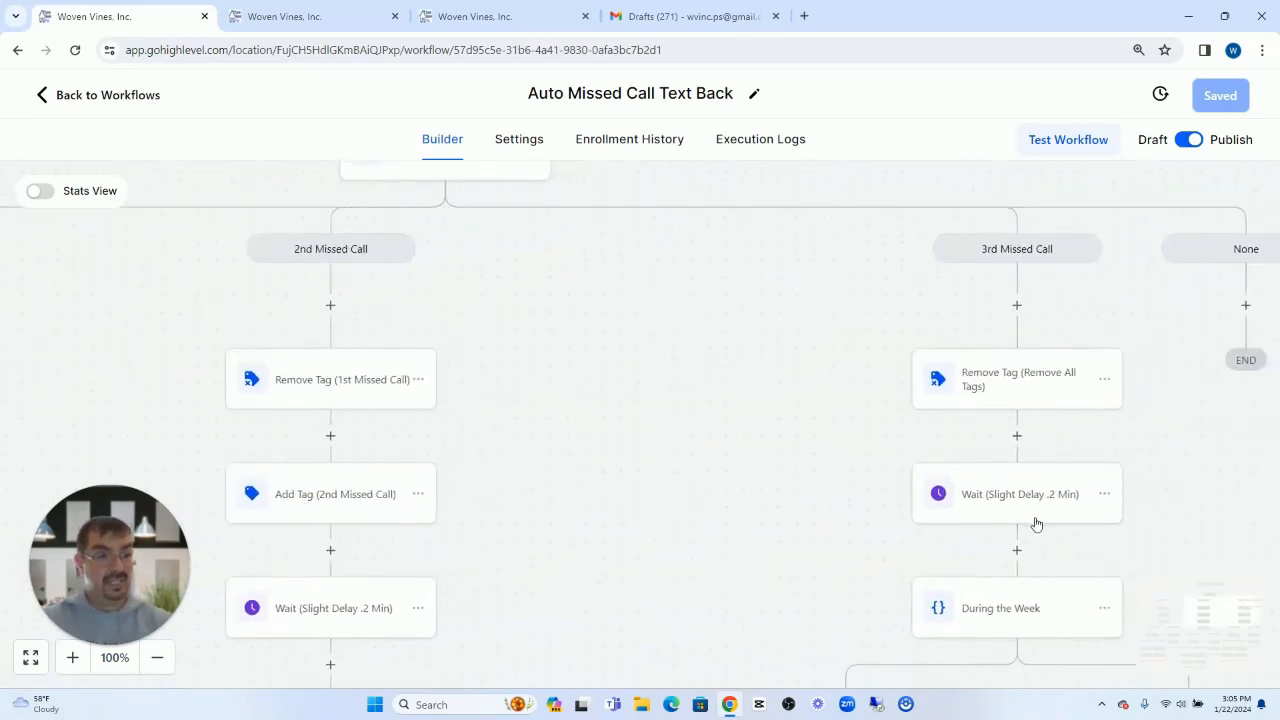
drag(556, 442, 831, 443)
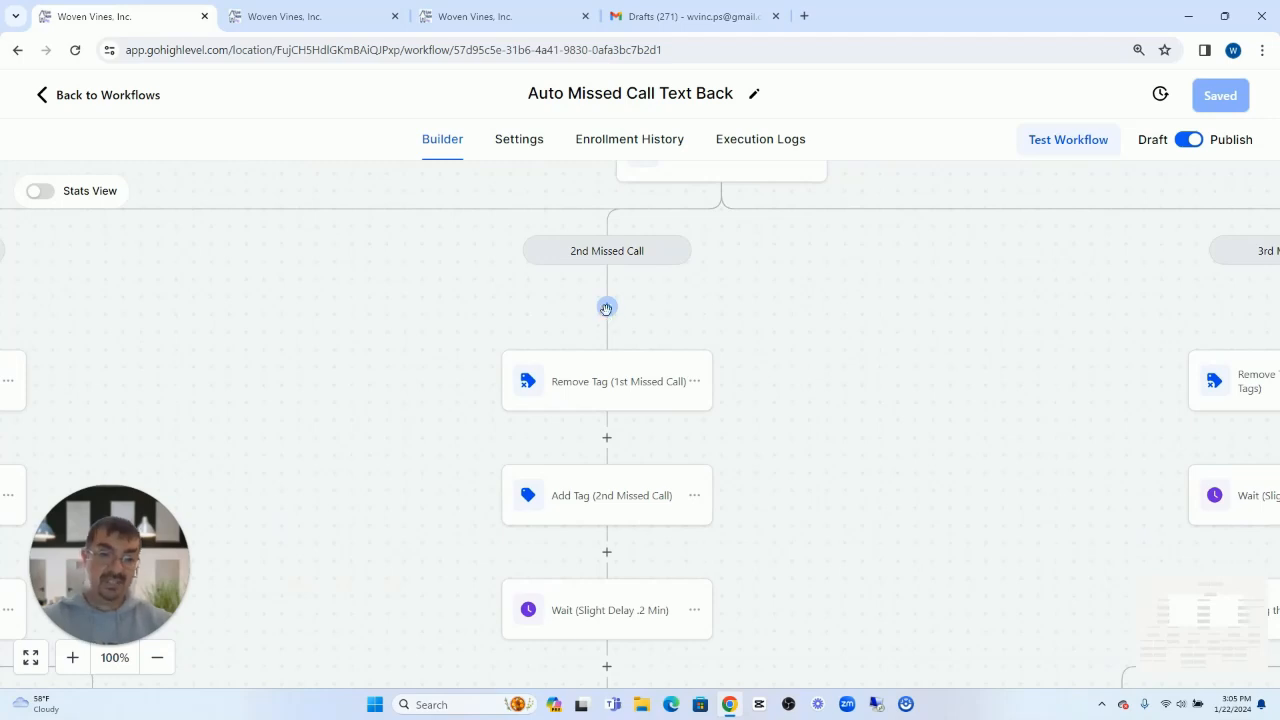
click(606, 309)
text(rem)
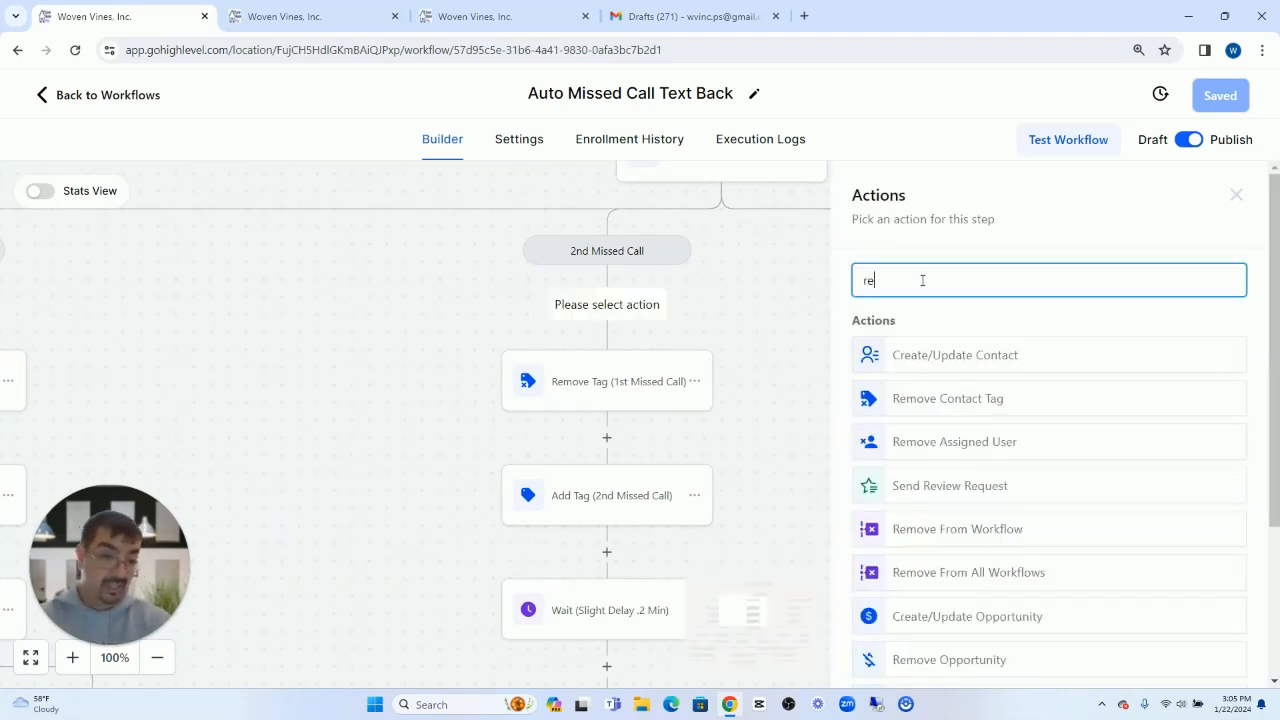
key(BackSpace)
key(BackSpace)
key(BackSpace)
text(tag)
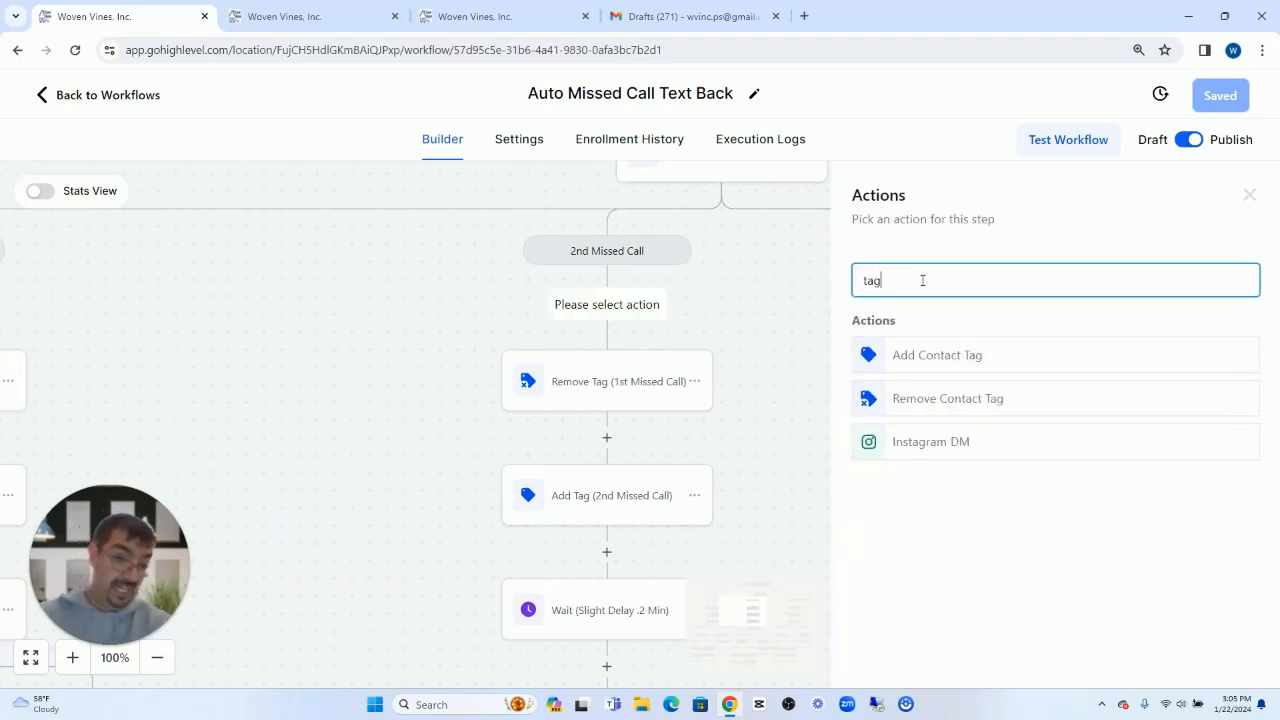
click(957, 408)
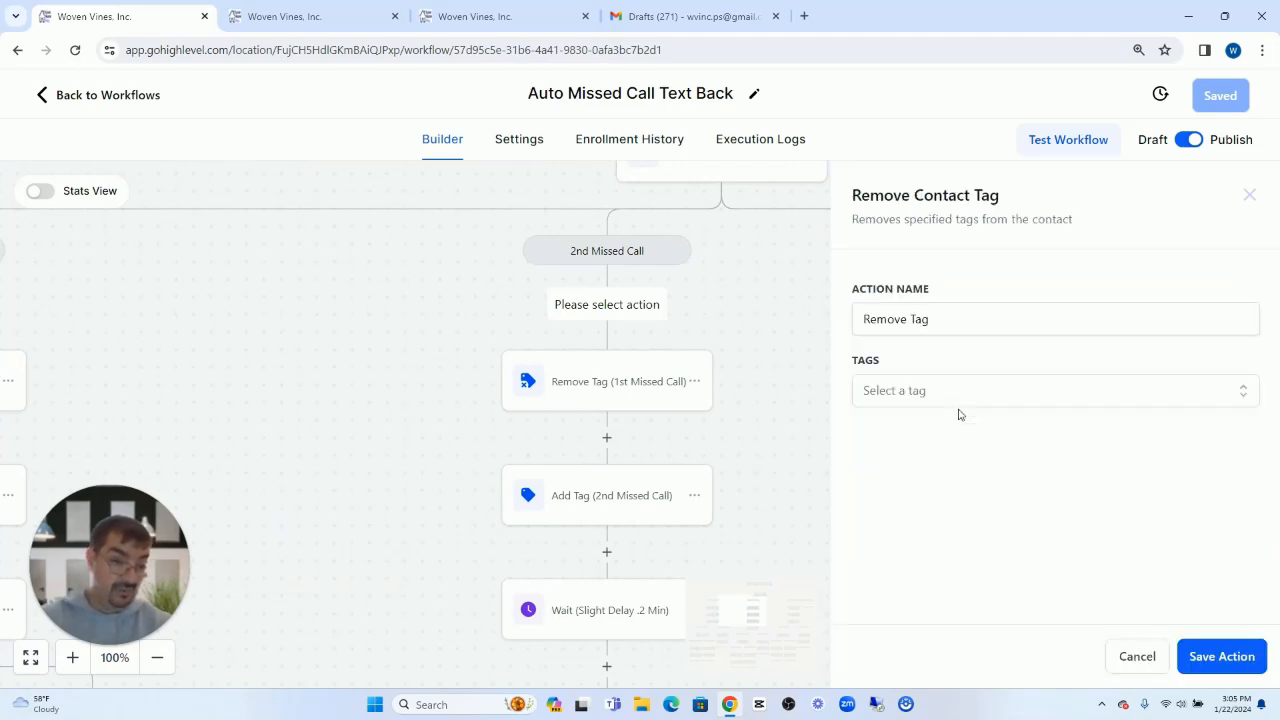
- Set the action to remove the 1st missed call tag, name it "Remove Tag (1st Missed Call)", and discard it
click(912, 392)
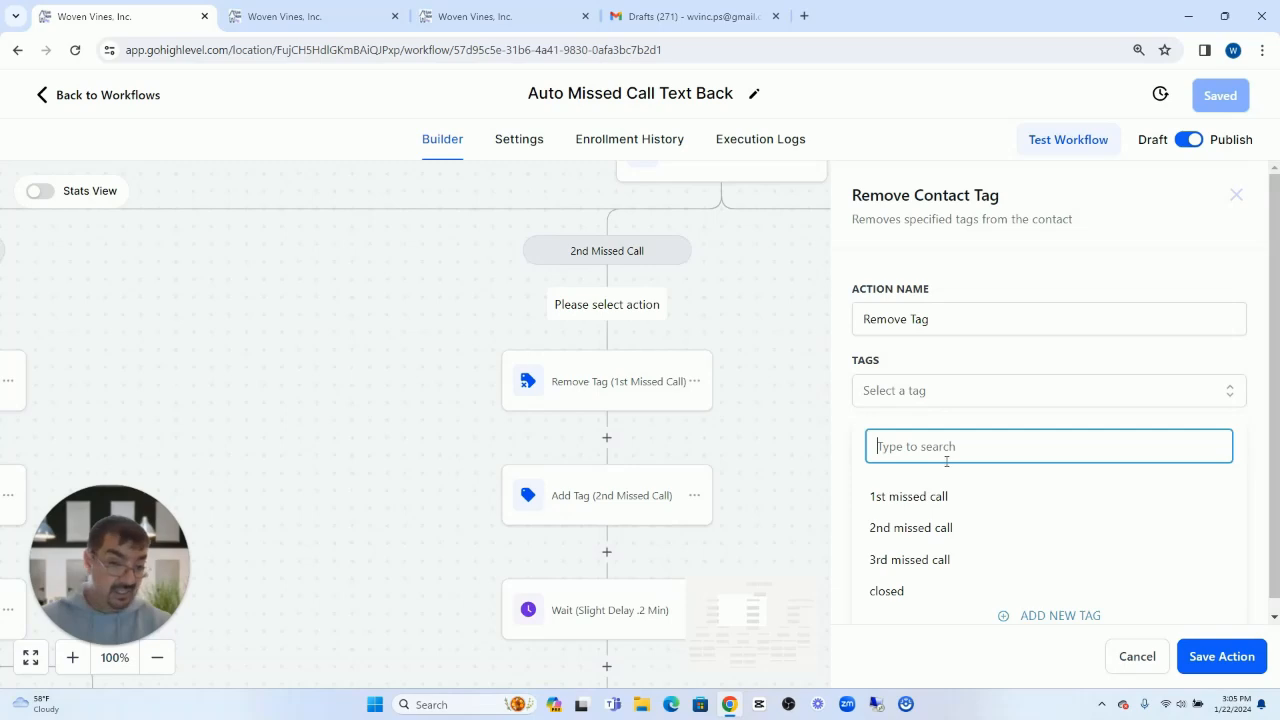
click(936, 499)
click(985, 323)
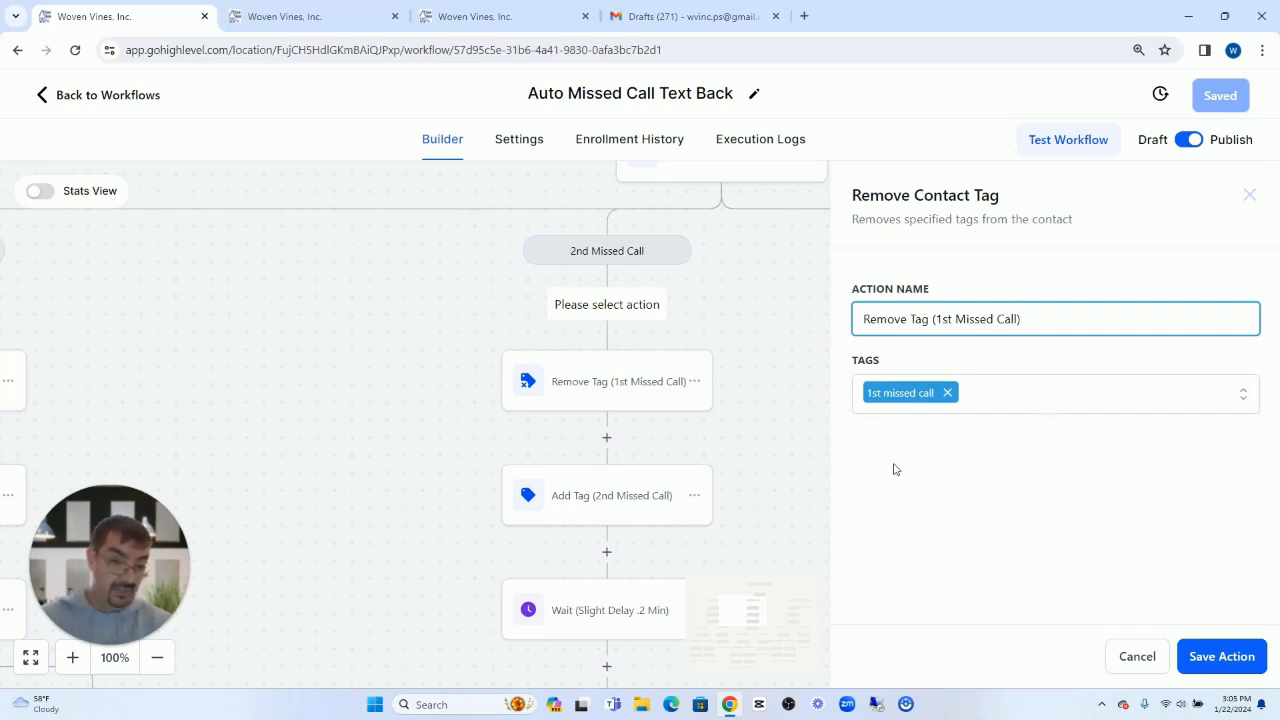
click(1137, 656)
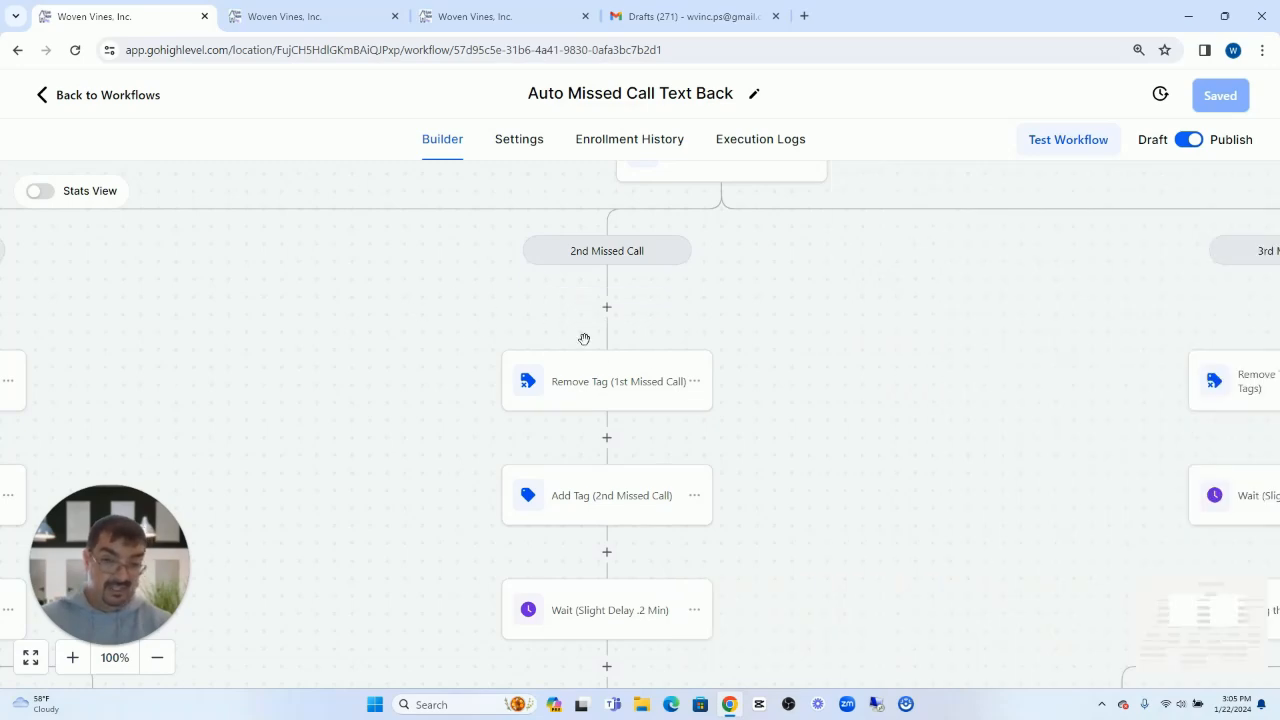
- Set up an Add Contact Tag action named "Add Tag (2nd Missed Call)" with the 2nd missed call tag below the Remove Tag action, and discard it
click(607, 439)
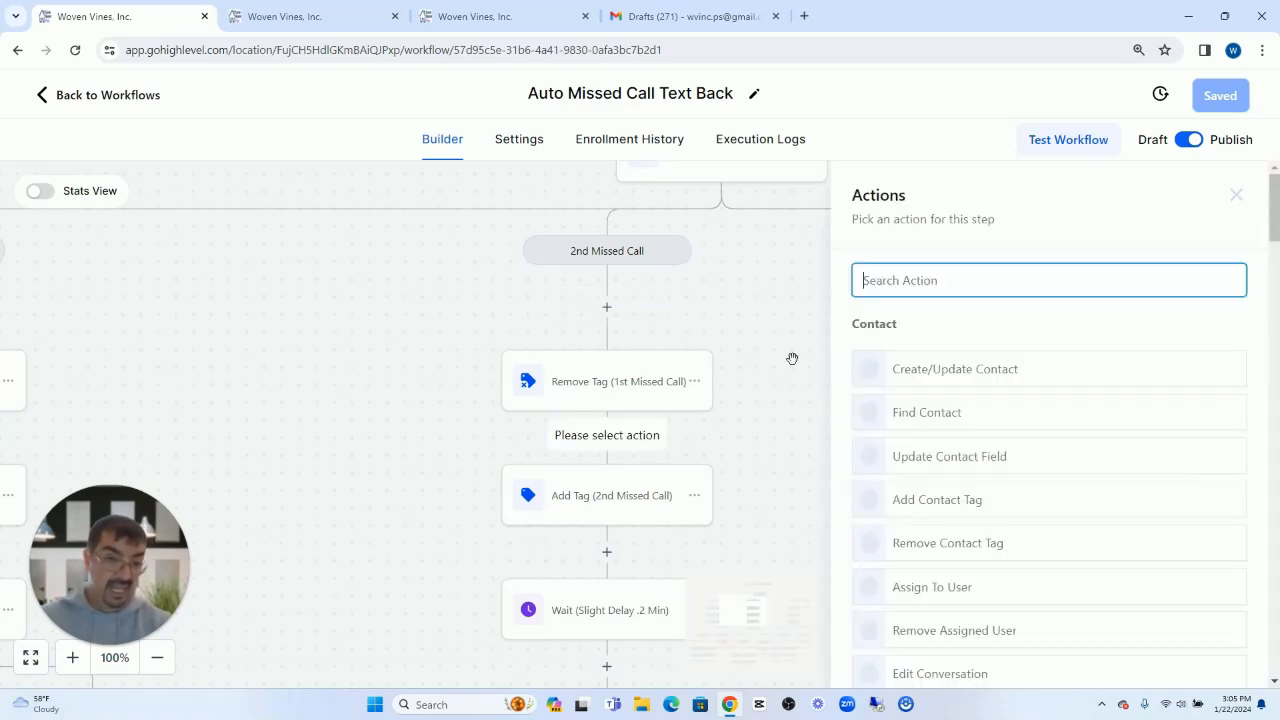
text(tag)
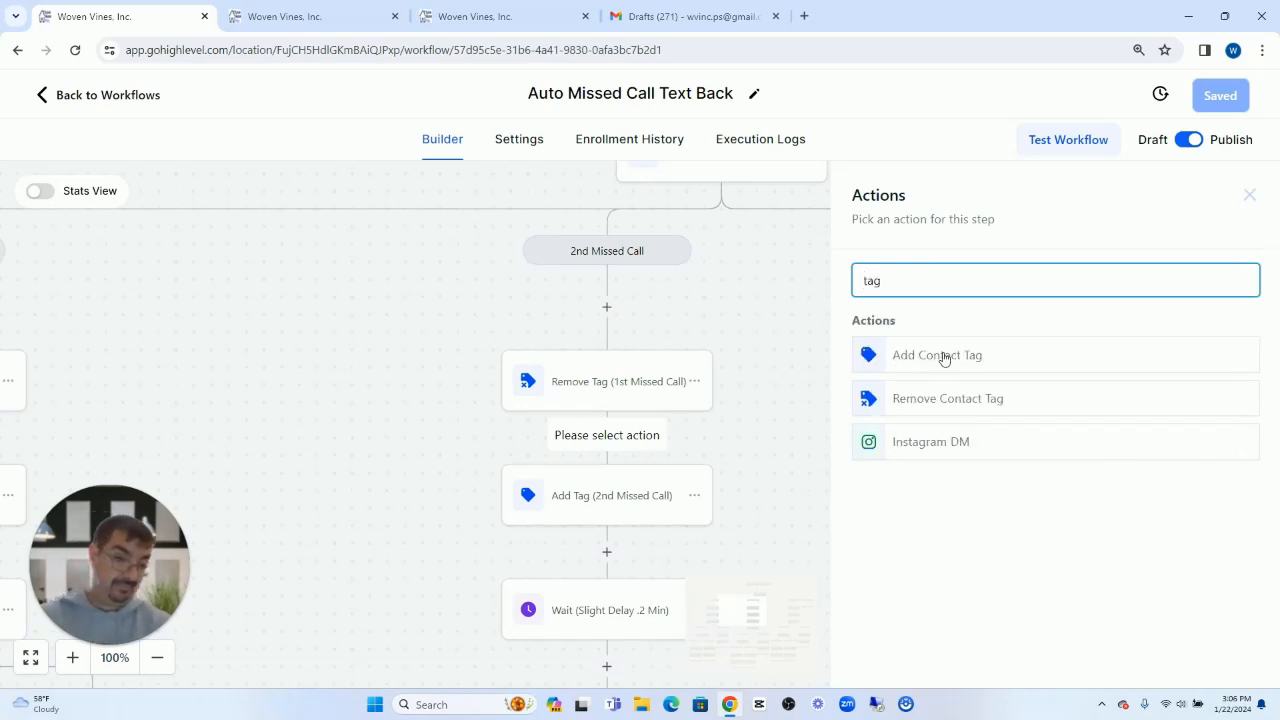
click(943, 359)
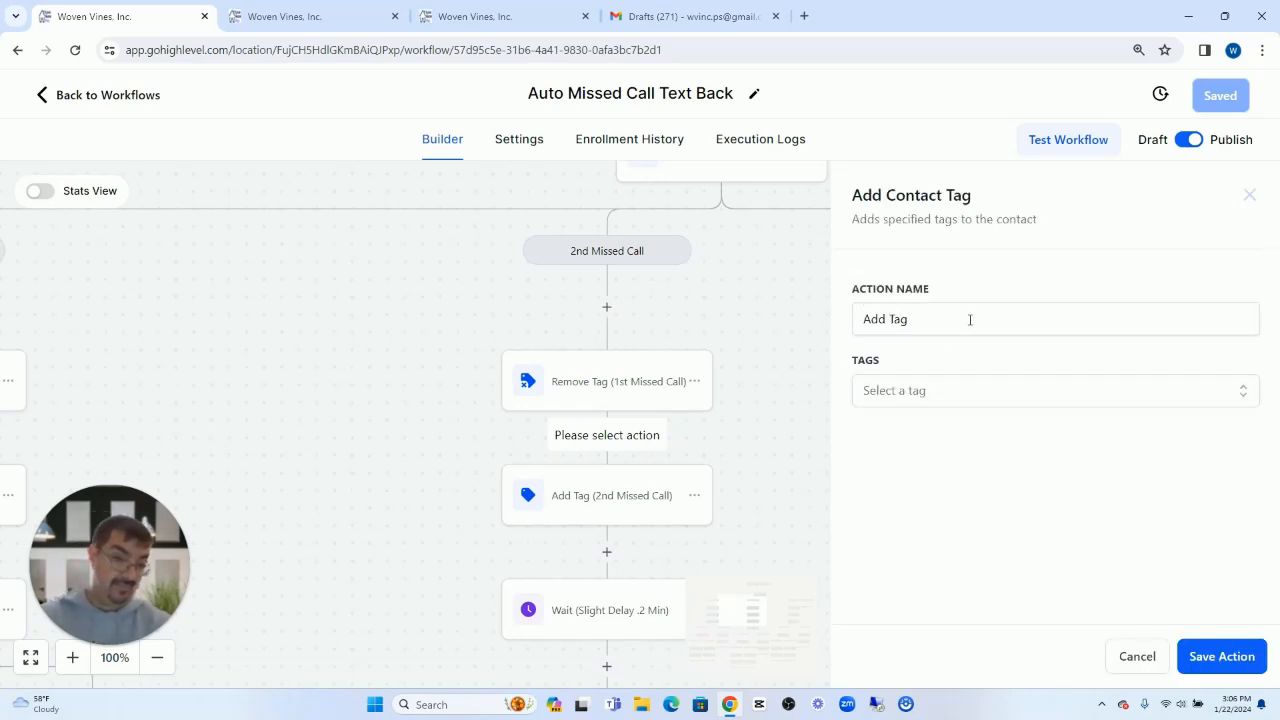
click(907, 392)
click(921, 528)
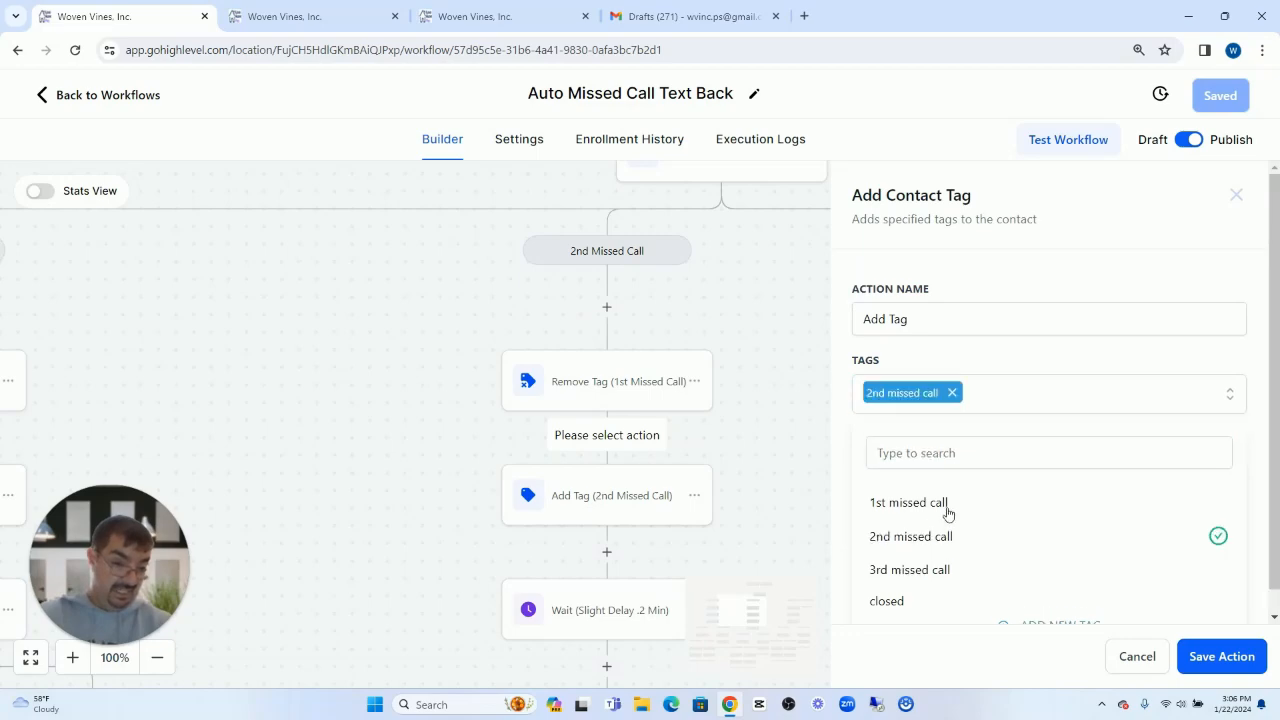
click(956, 310)
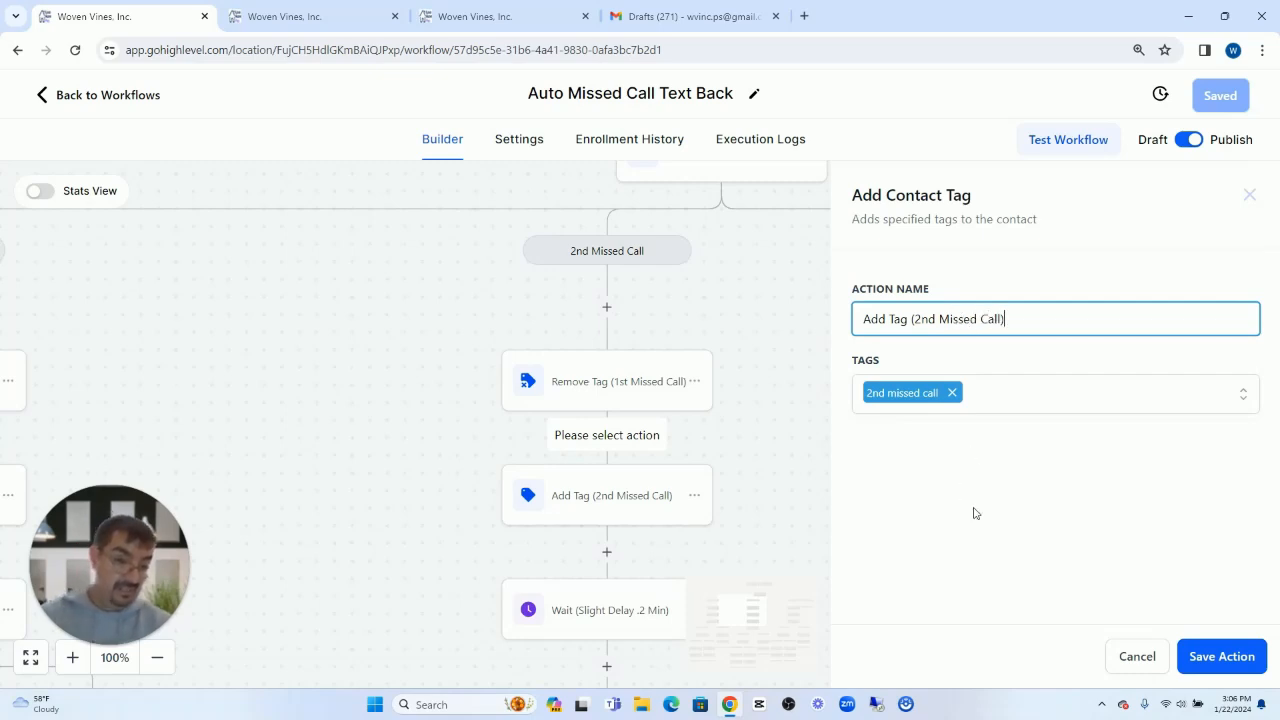
click(1132, 660)
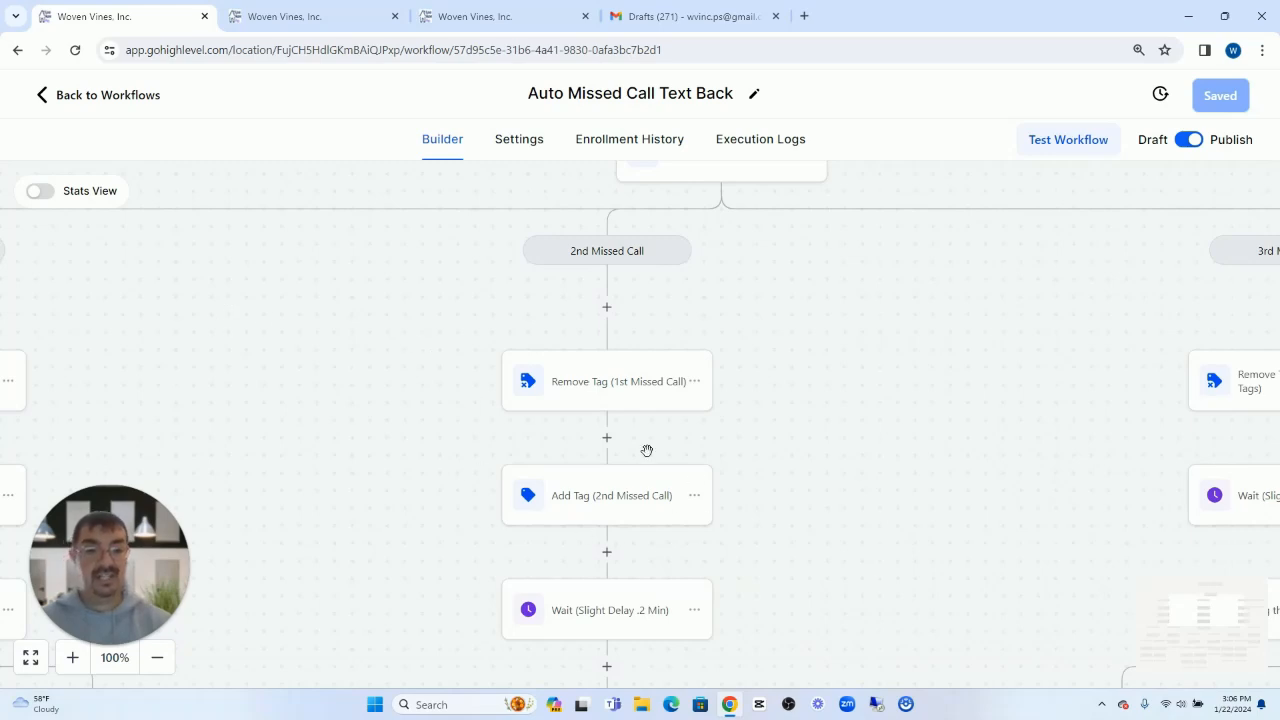
- Set up a 0.2-minute time delay named "Wait (Slight Delay .2 Min)" below the branch's Add Tag action, and discard it
scroll(817, 449, down, 2)
scroll(831, 441, down, 1)
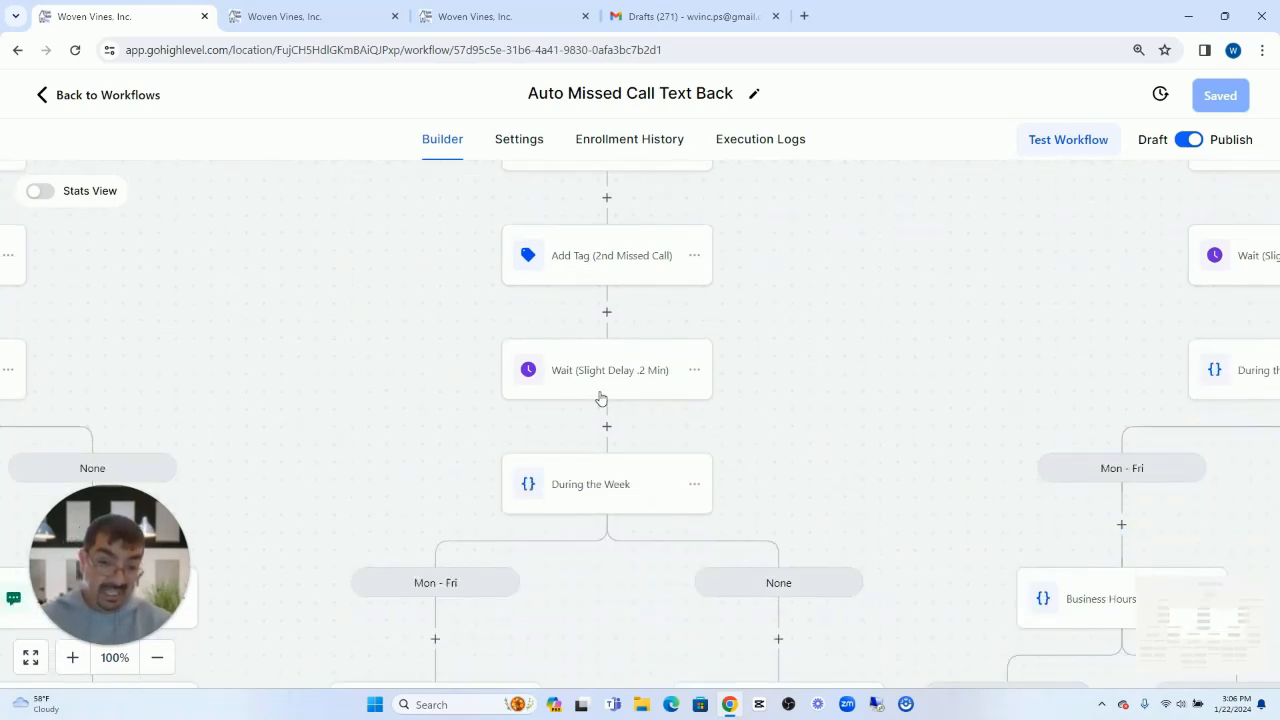
scroll(590, 395, left, 6)
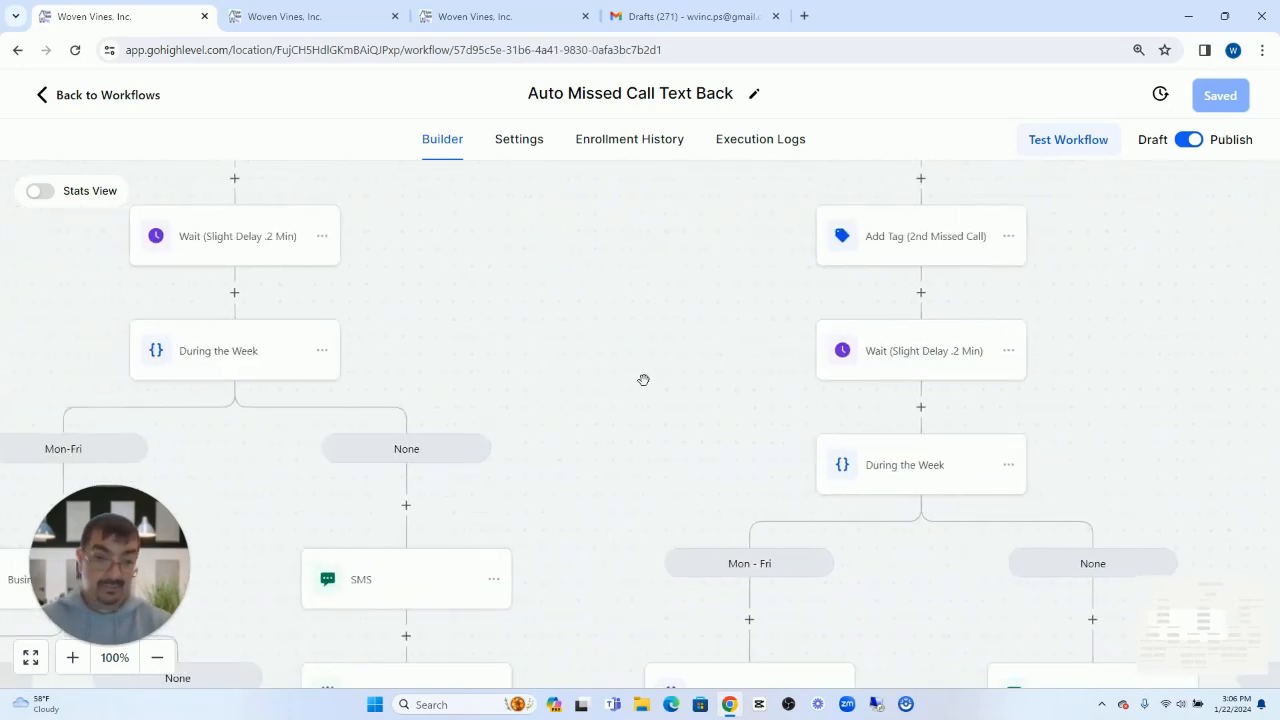
scroll(409, 343, right, 7)
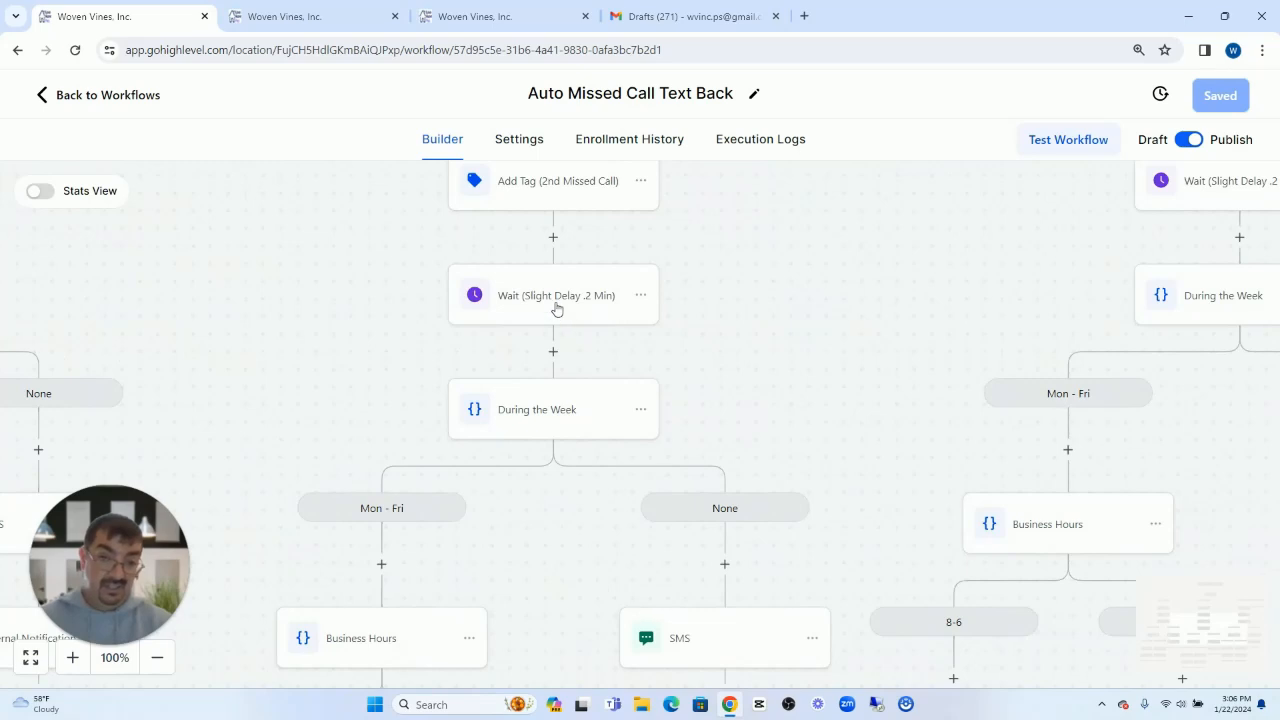
click(553, 237)
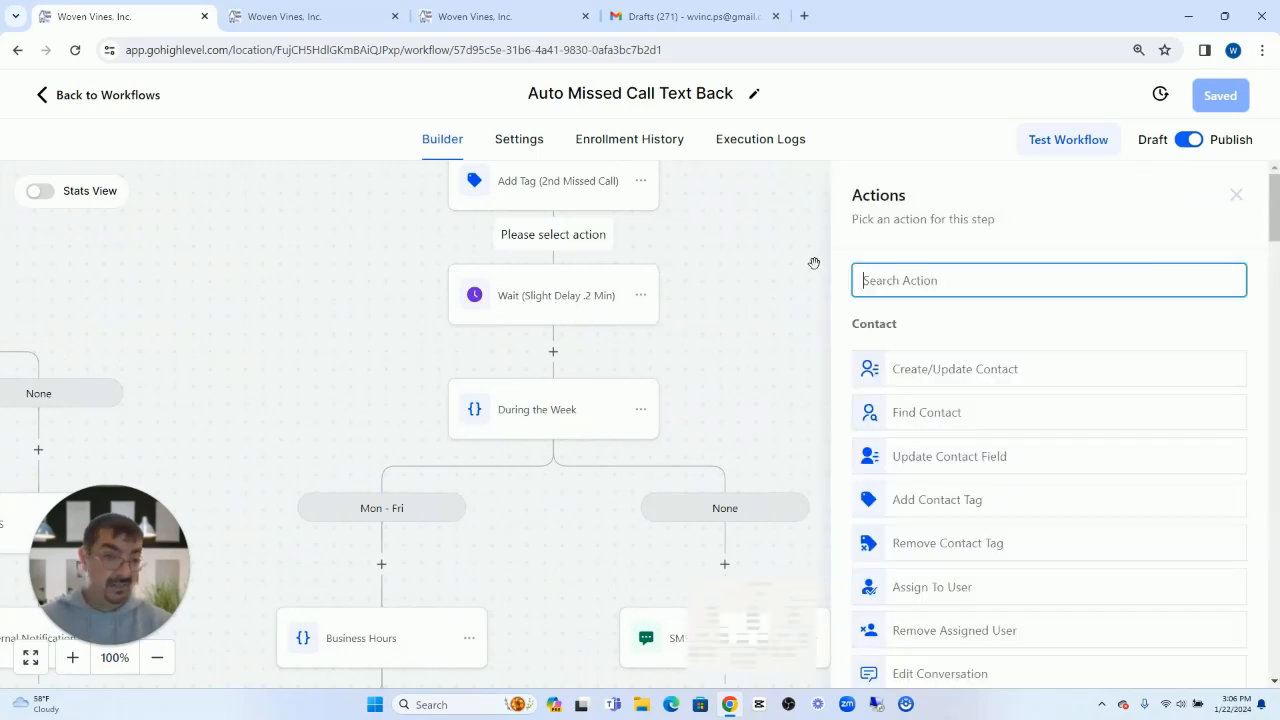
text(wait)
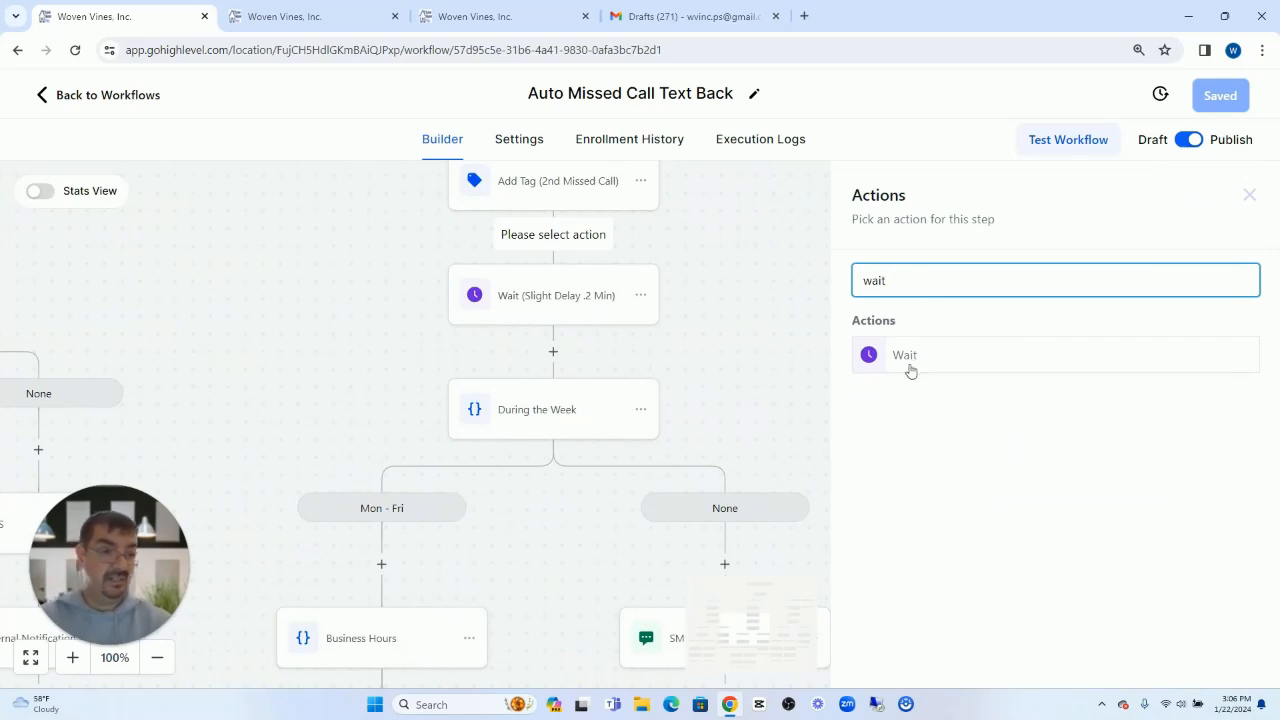
click(910, 360)
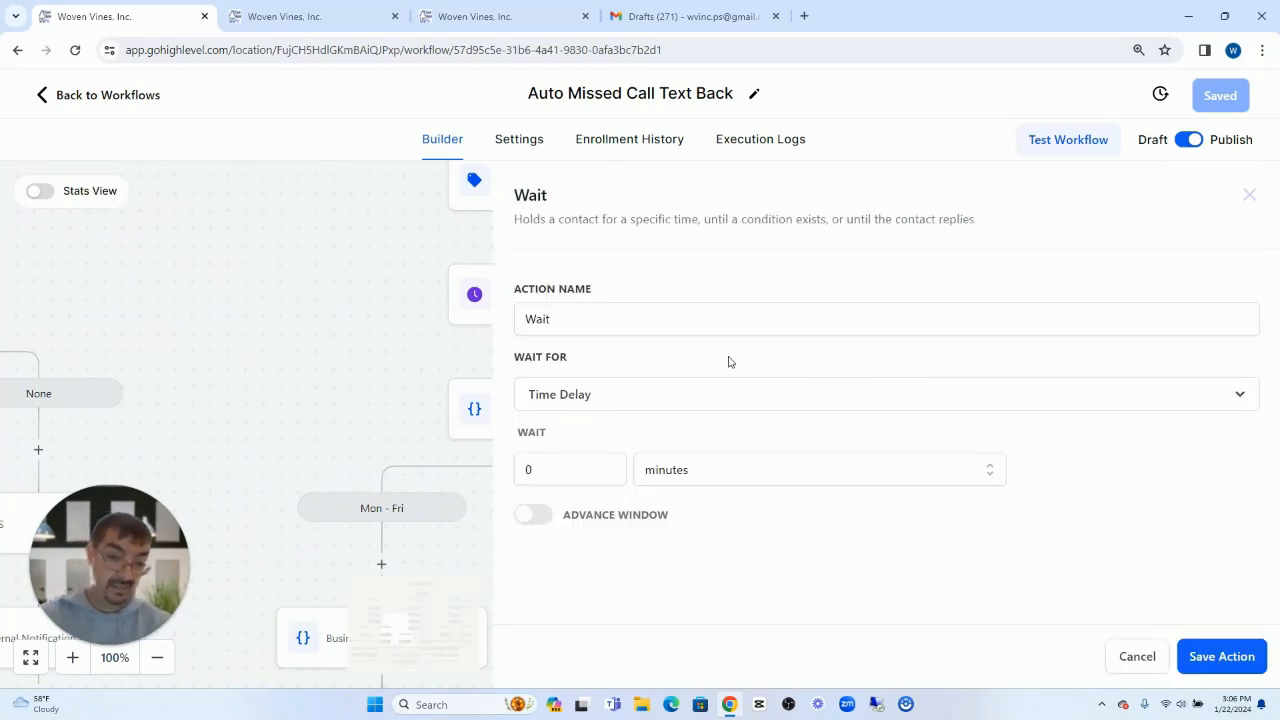
click(560, 471)
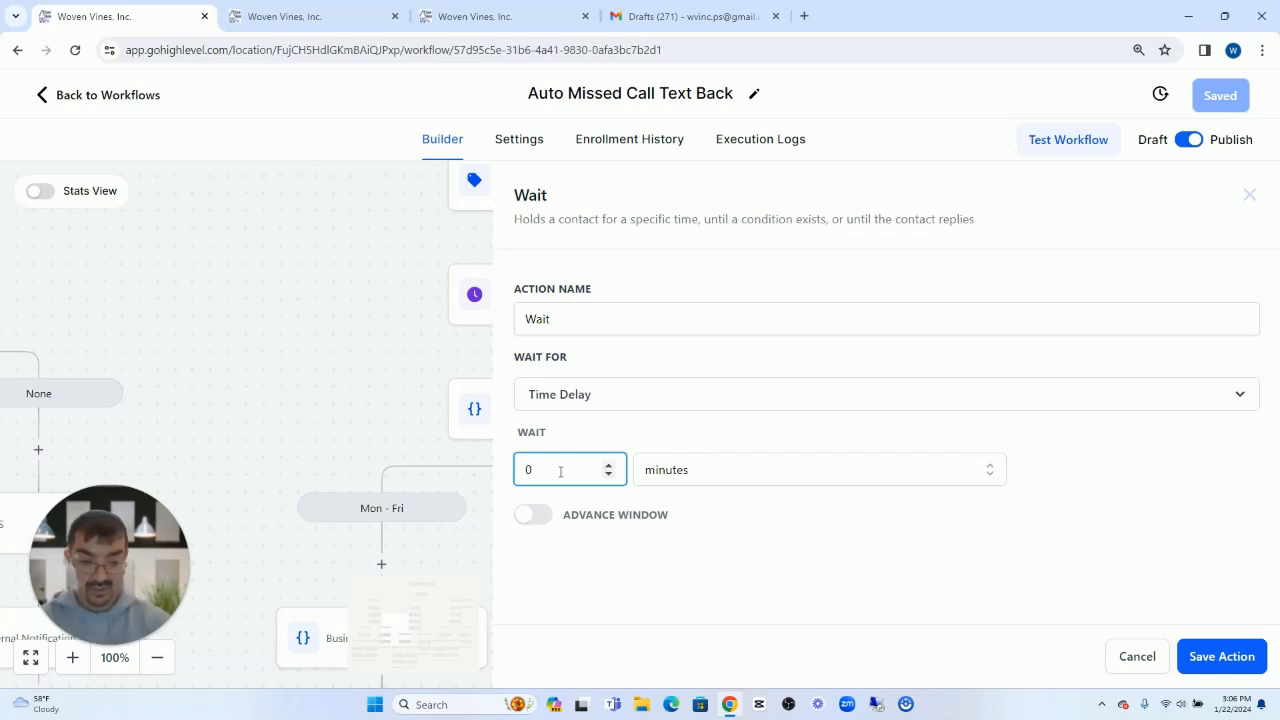
click(659, 484)
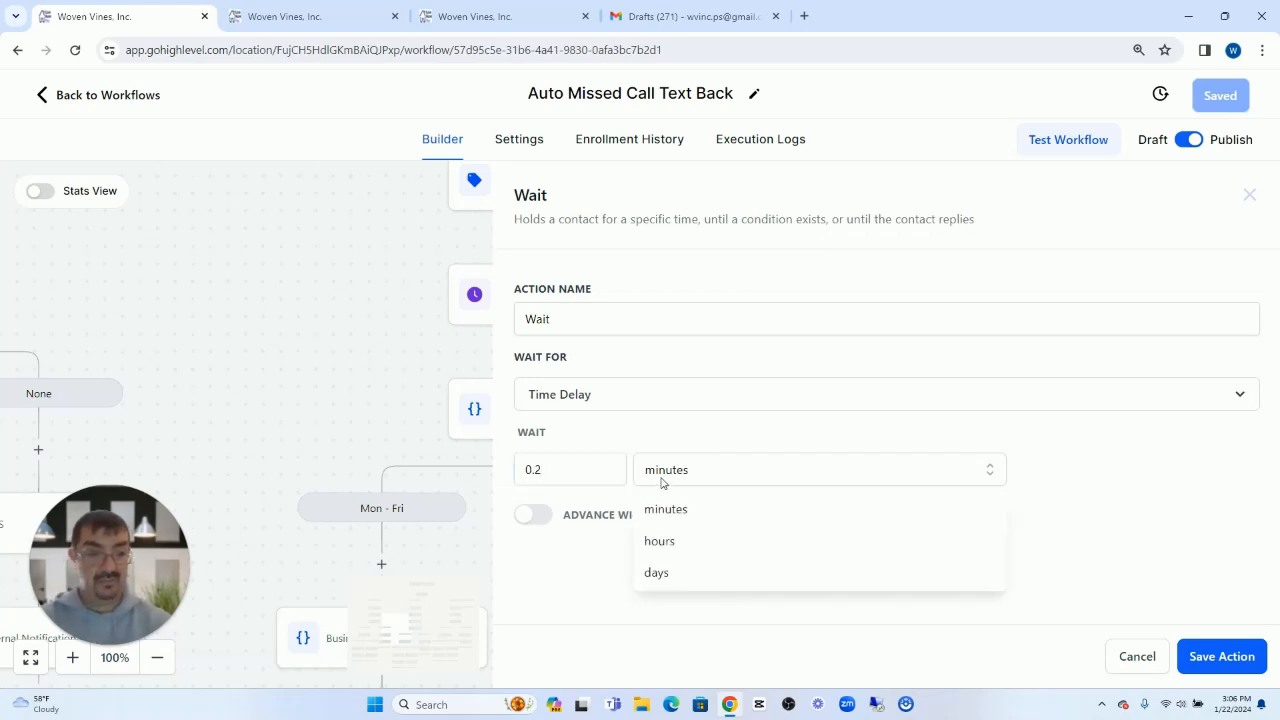
click(660, 511)
click(619, 318)
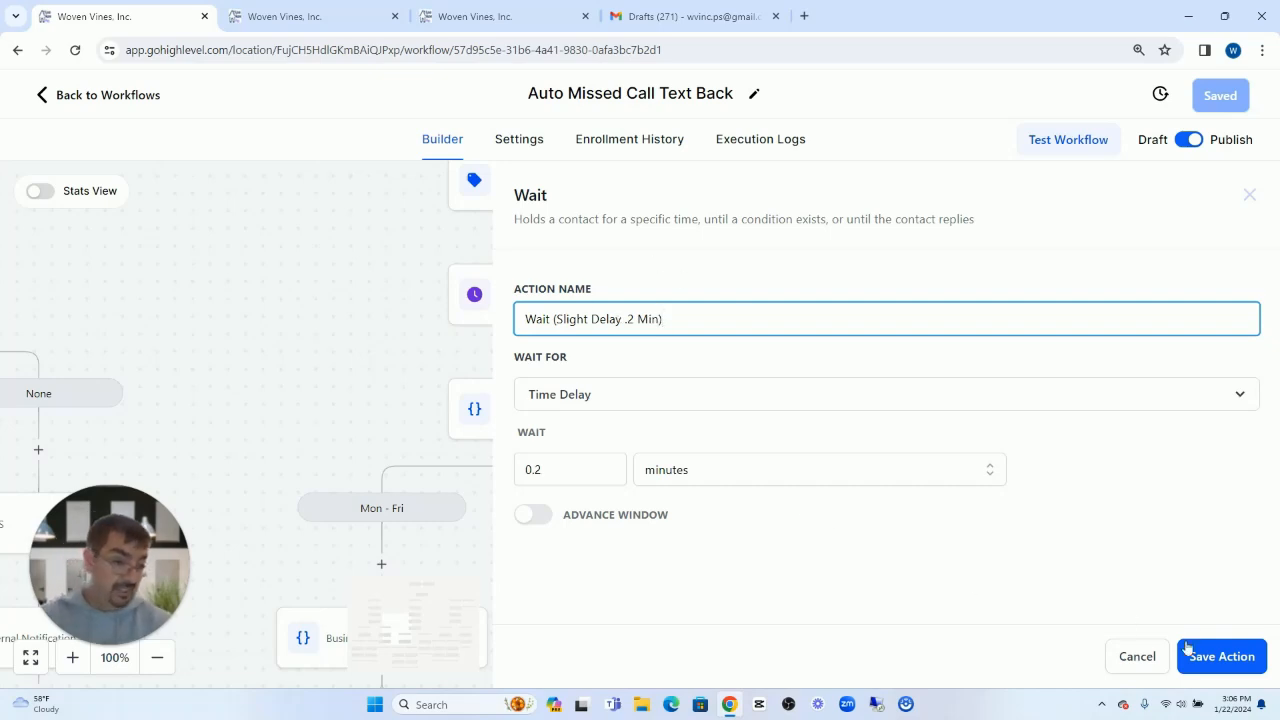
click(1136, 656)
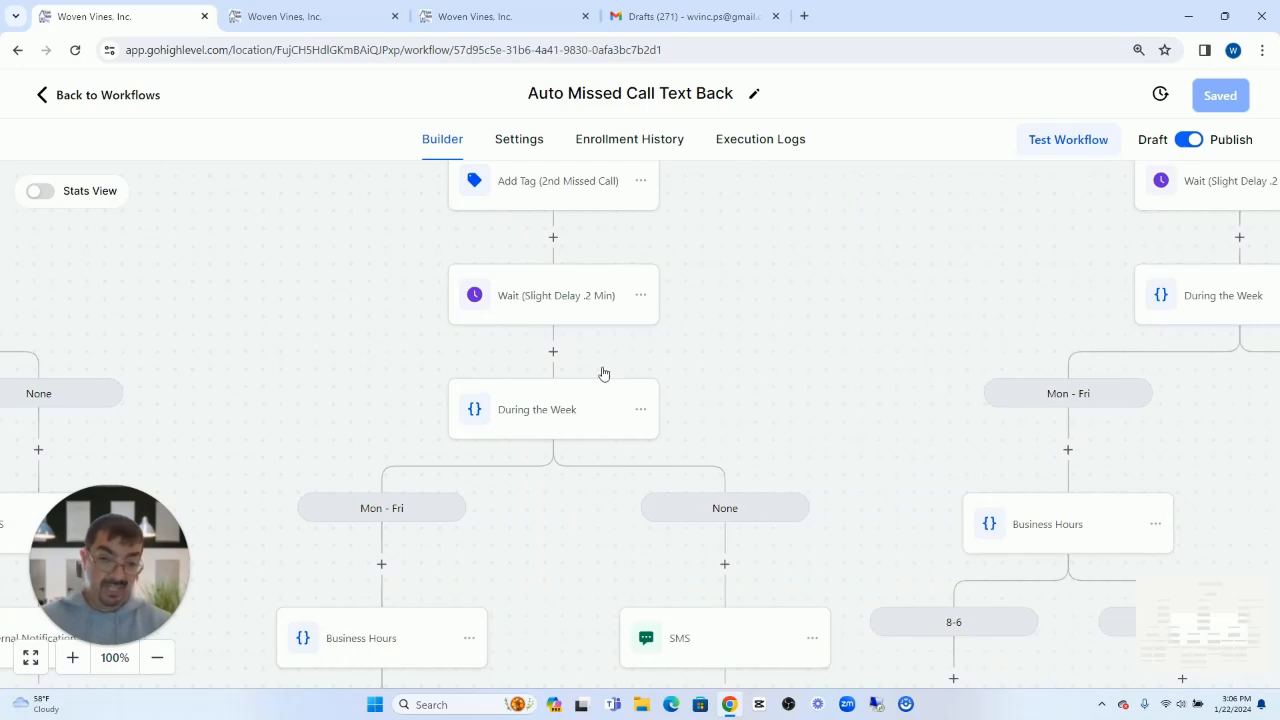
- Review the weekday condition and None branch of During the Week in the 2nd Missed Call branch and close it without saving
scroll(377, 277, down, 1)
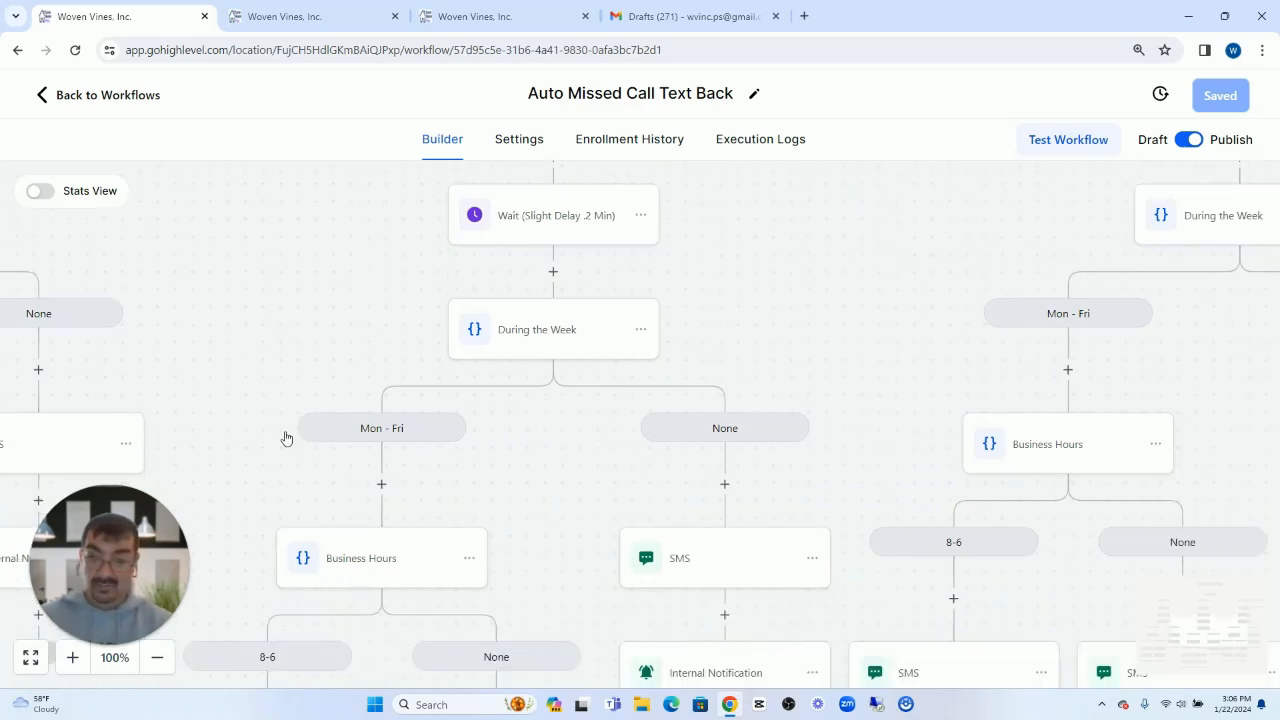
drag(290, 310, 406, 214)
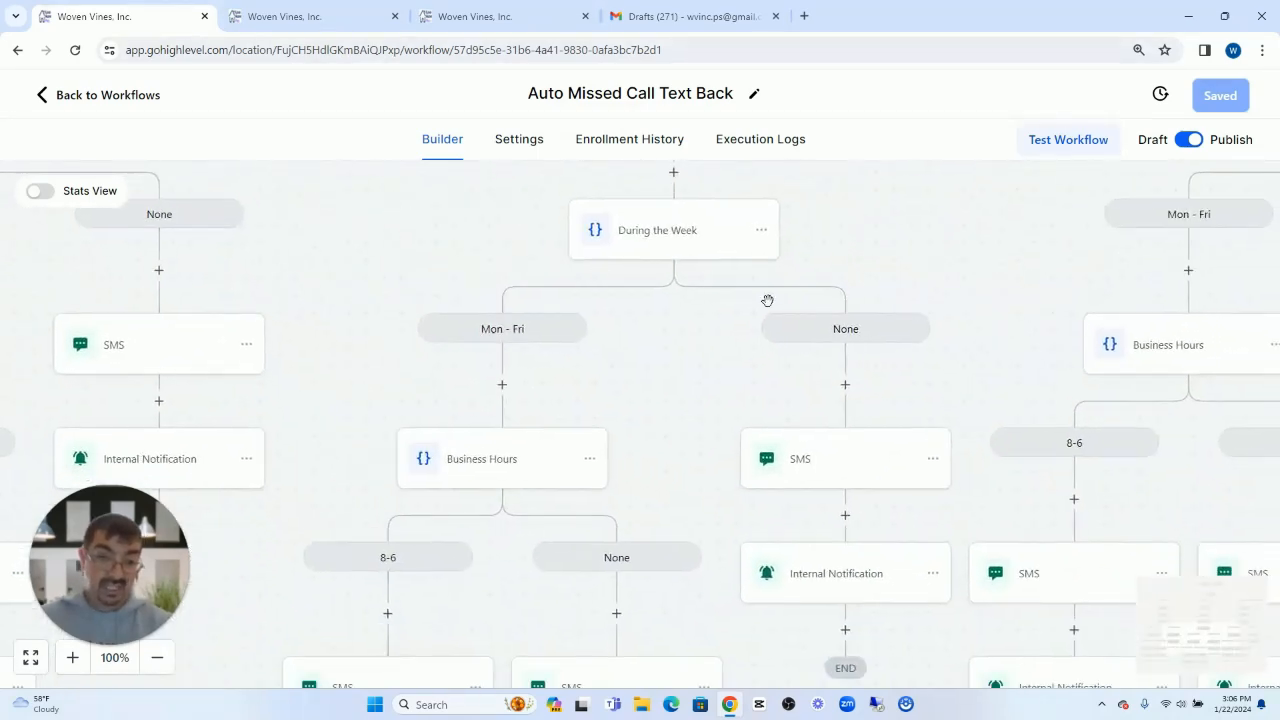
click(668, 235)
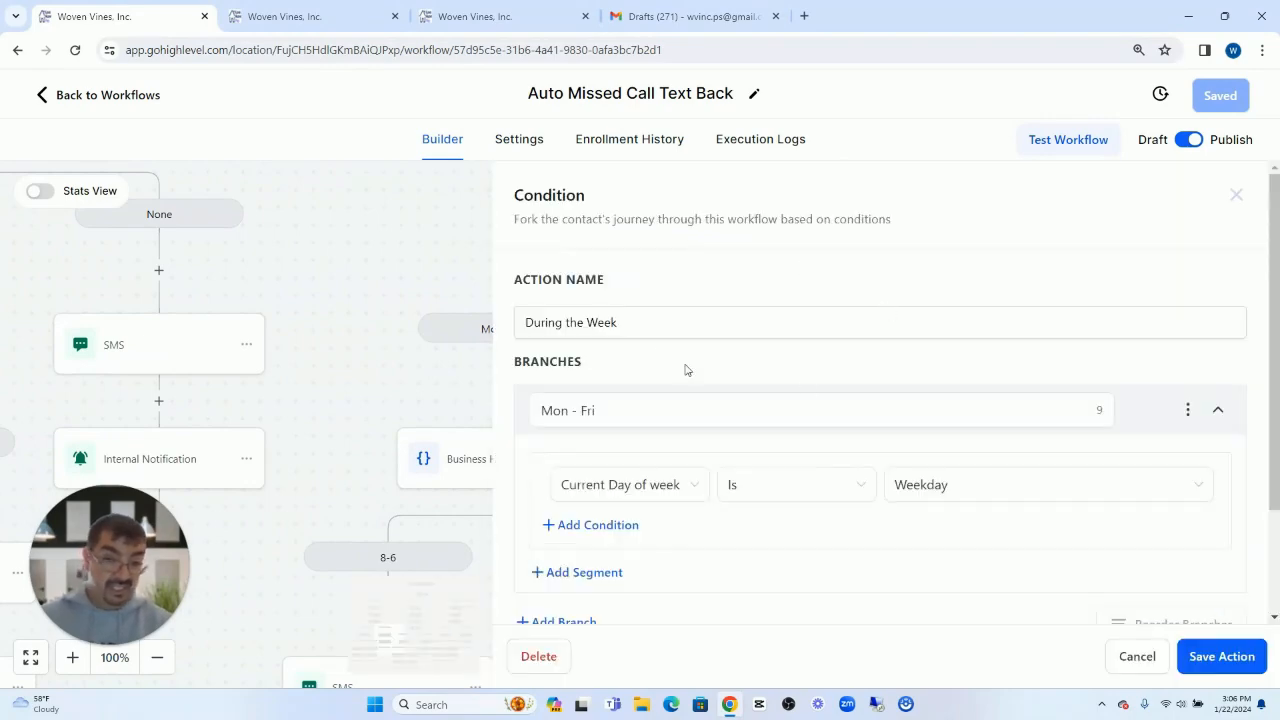
scroll(700, 408, down, 2)
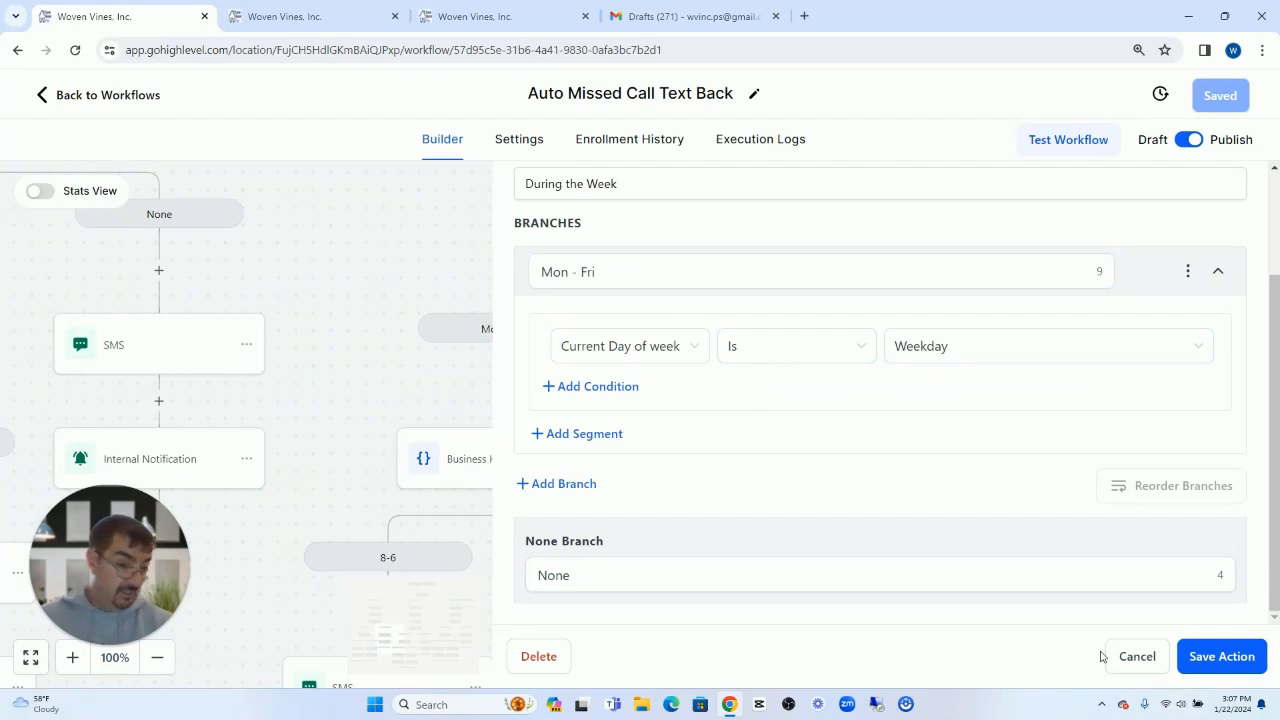
click(1130, 660)
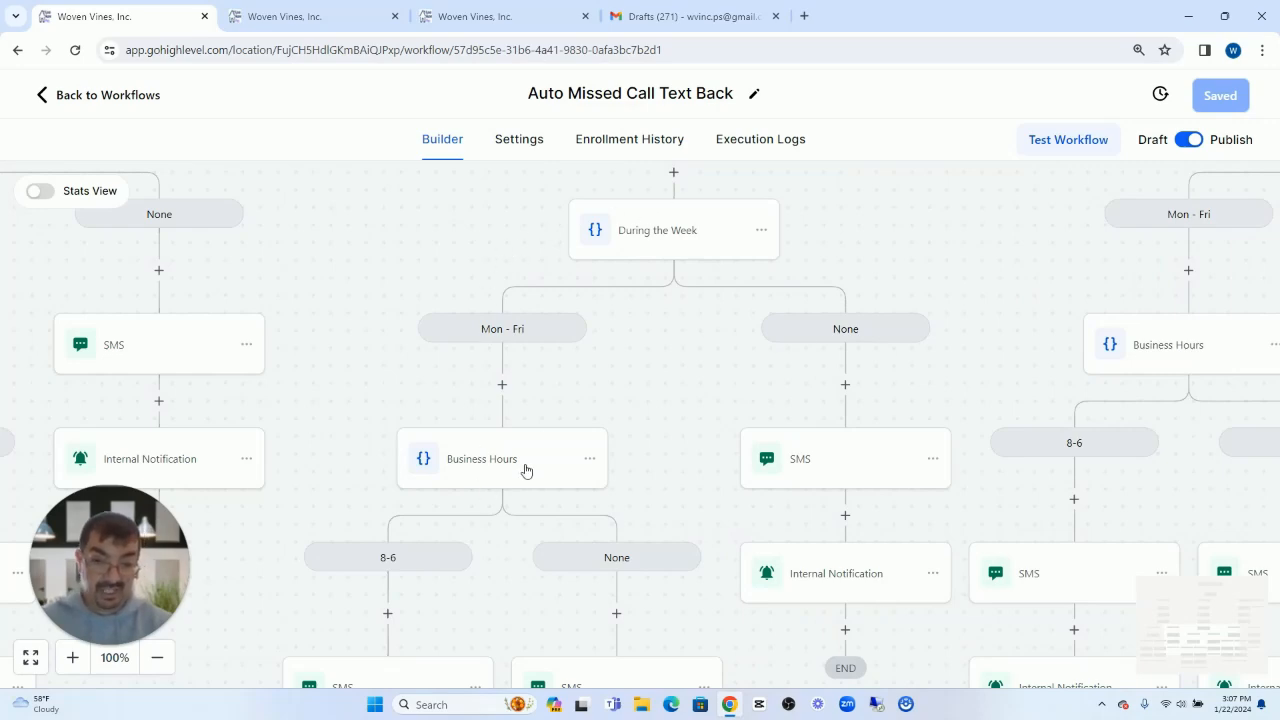
- Review the hour conditions of the 8-6 branch in the Mon - Fri branch's Business Hours condition and close it without saving
scroll(523, 469, down, 1)
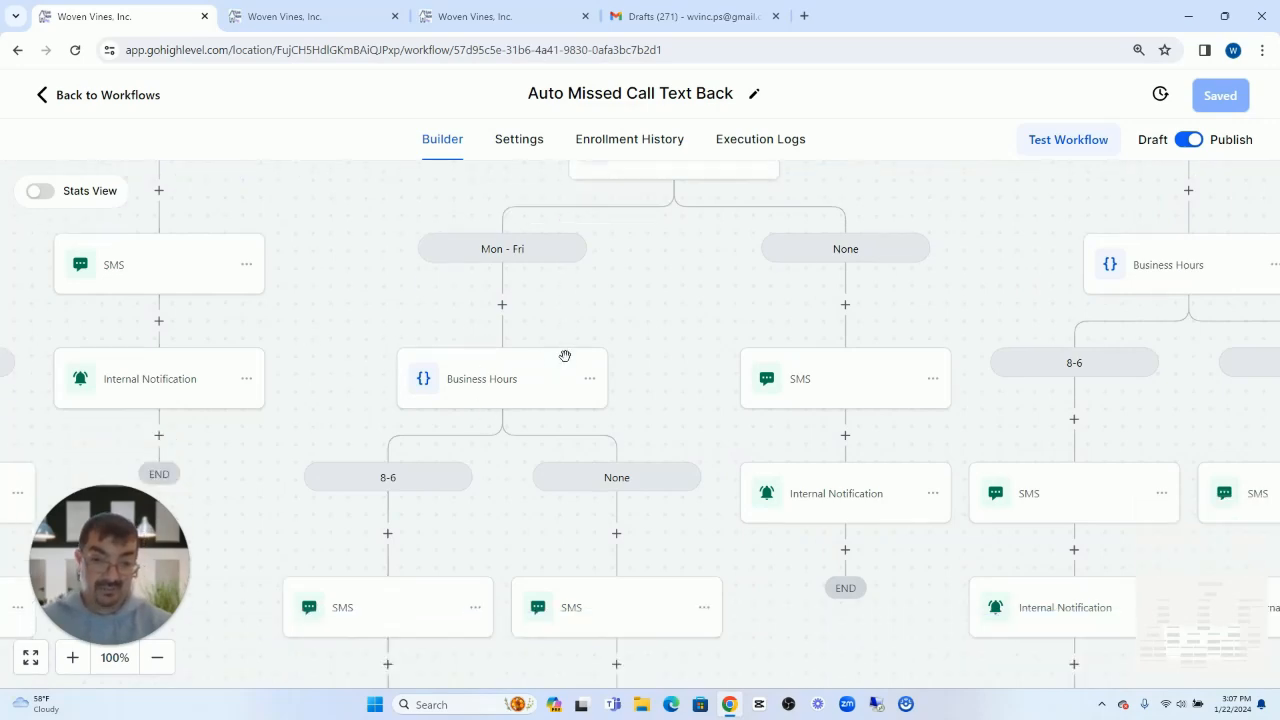
click(494, 390)
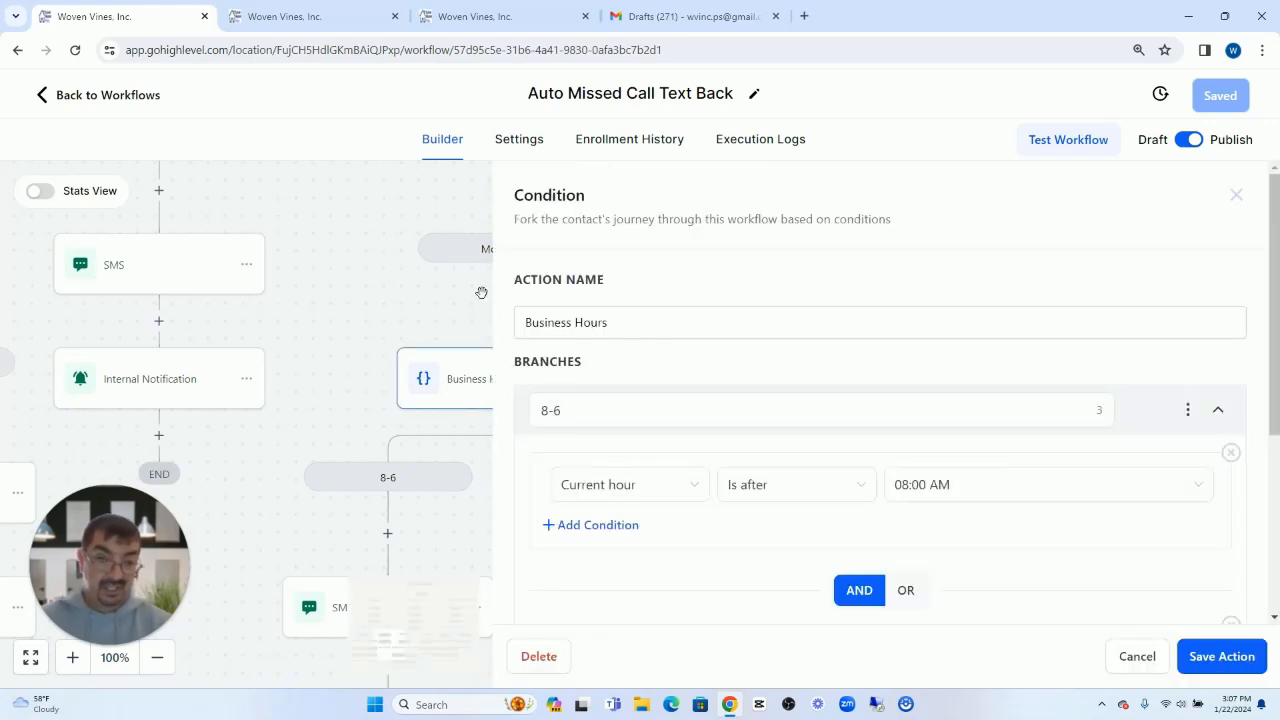
scroll(714, 463, down, 3)
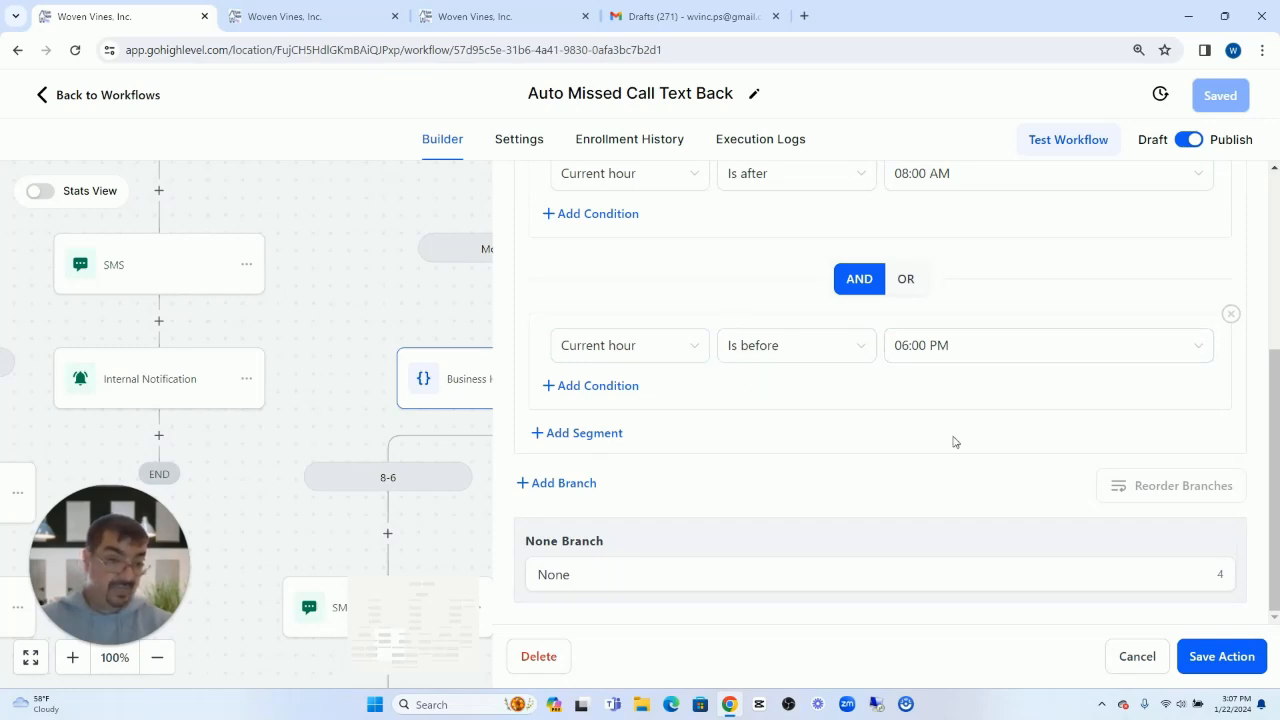
scroll(811, 437, up, 2)
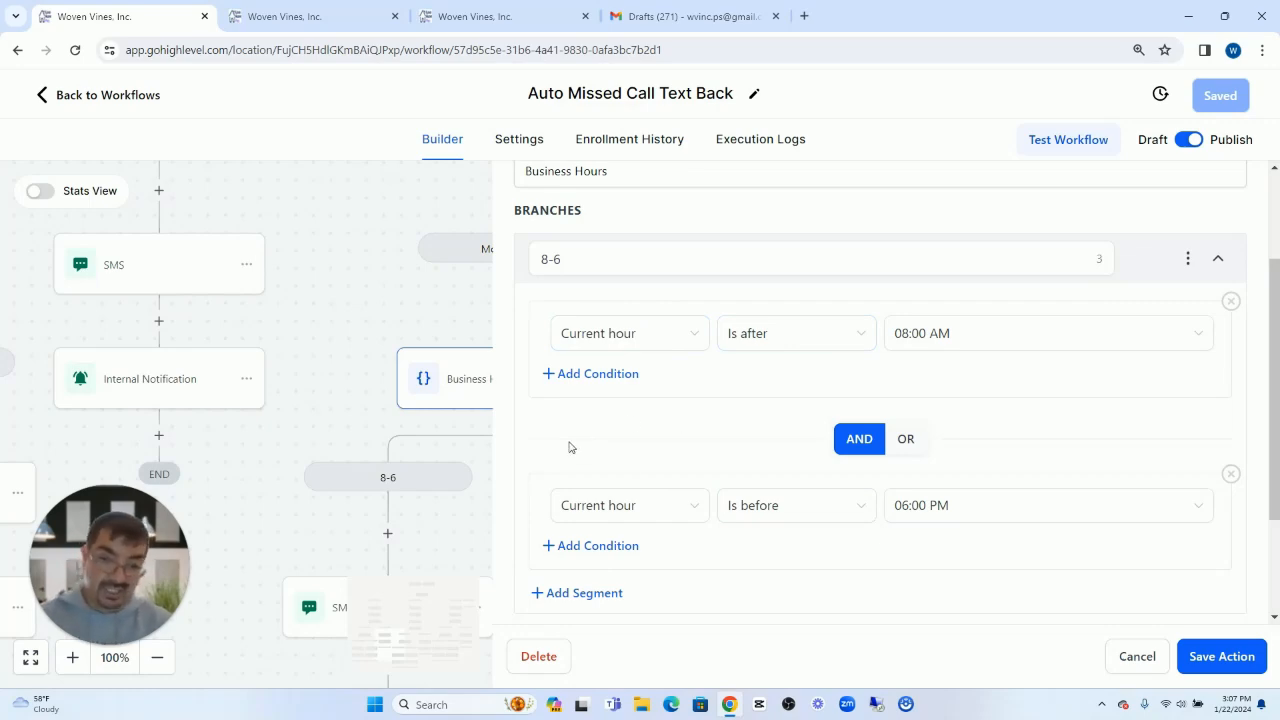
click(1114, 658)
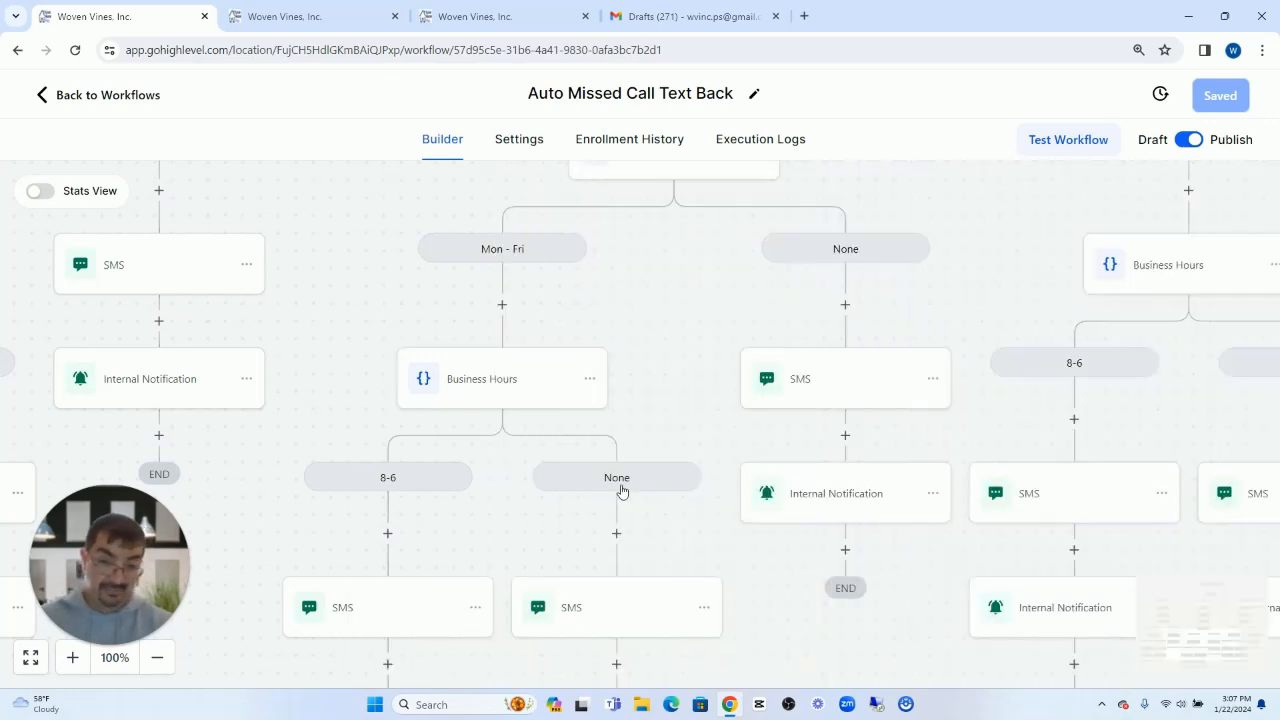
- Review the weekend SMS message in the None branch of During the Week under 2nd Missed Call and close it without saving
scroll(520, 478, down, 2)
scroll(446, 417, down, 5)
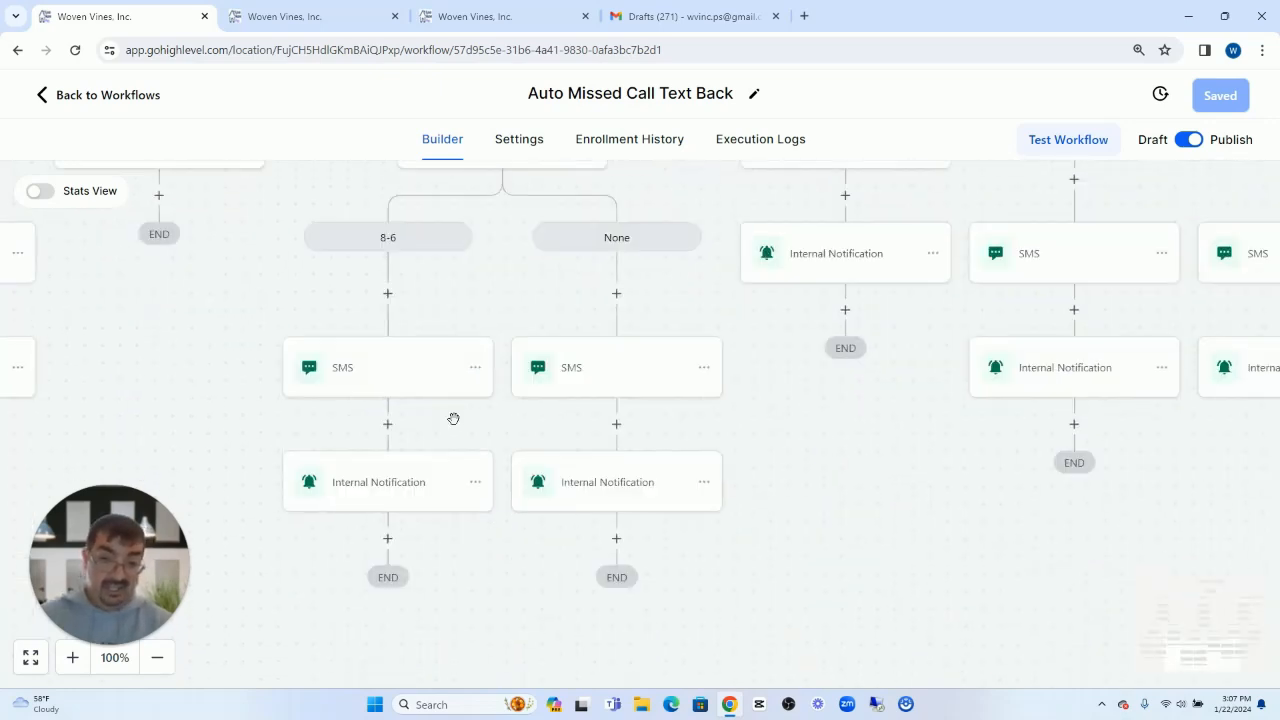
scroll(452, 439, up, 2)
scroll(505, 366, up, 4)
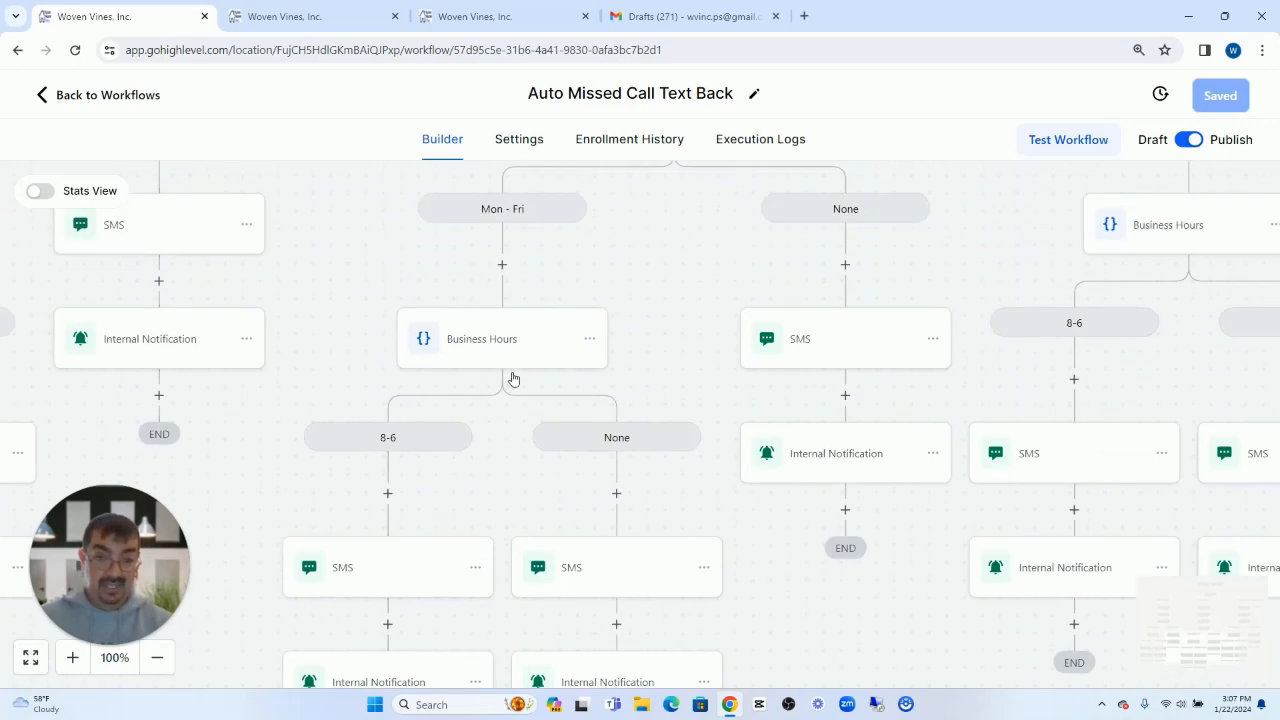
scroll(631, 356, down, 1)
scroll(631, 356, down, 1)
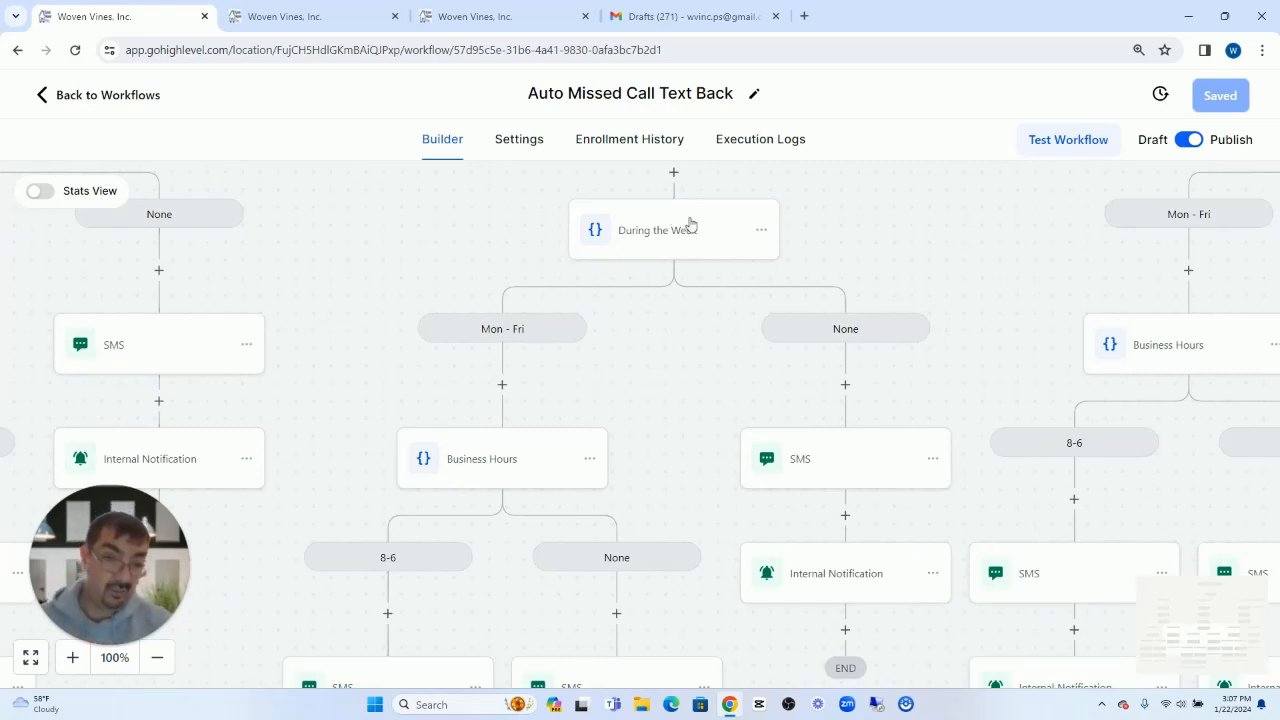
click(849, 464)
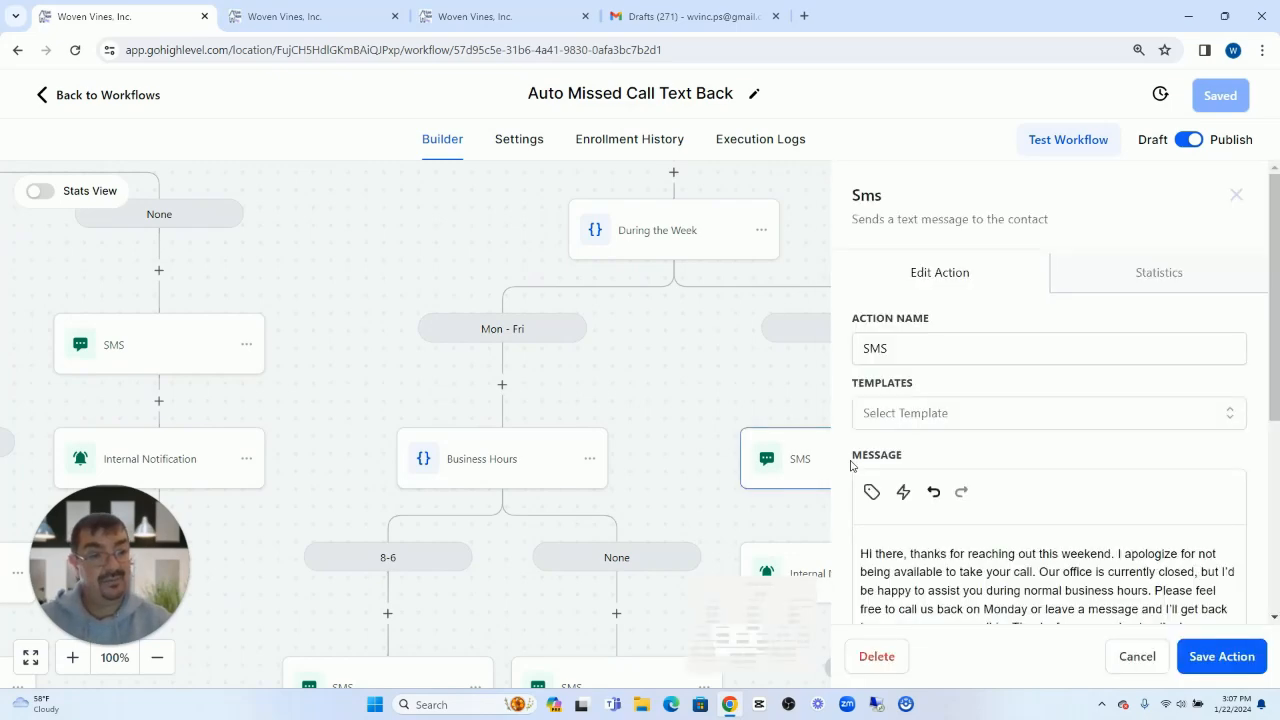
scroll(1046, 487, down, 3)
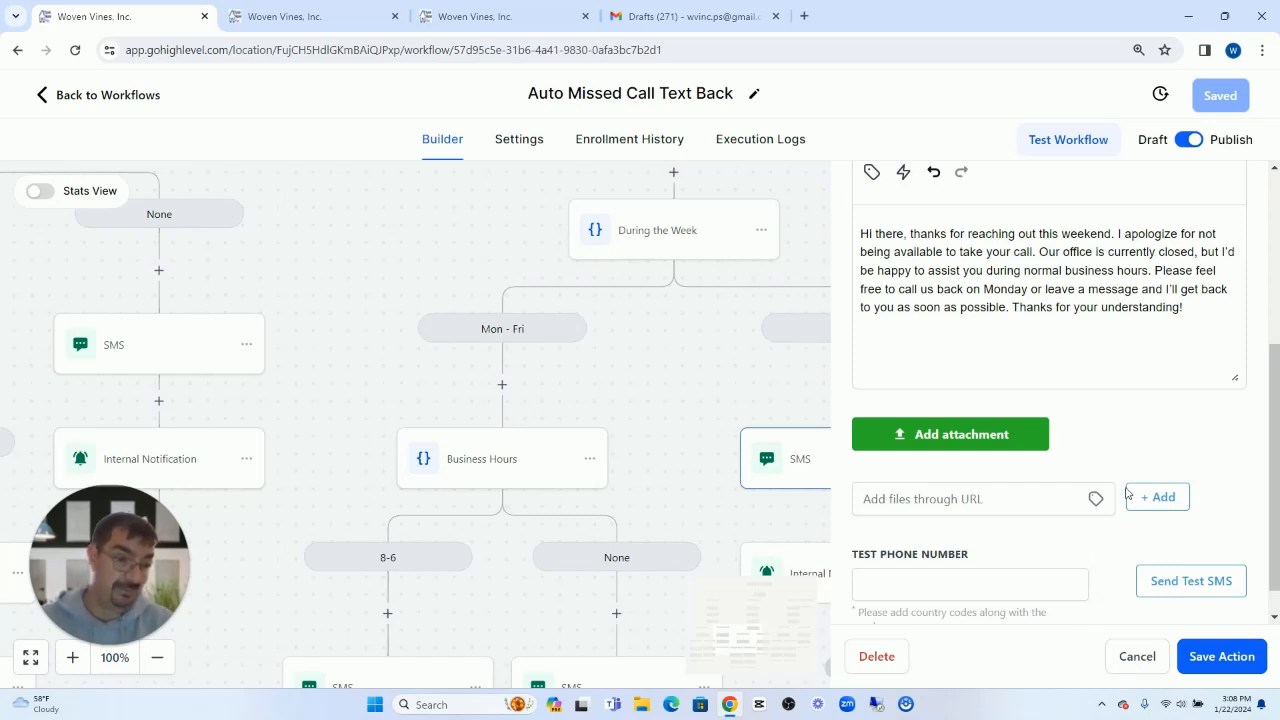
click(1140, 666)
- Review the title and message of the Internal Notification below the weekend SMS and close it without saving
scroll(930, 392, down, 1)
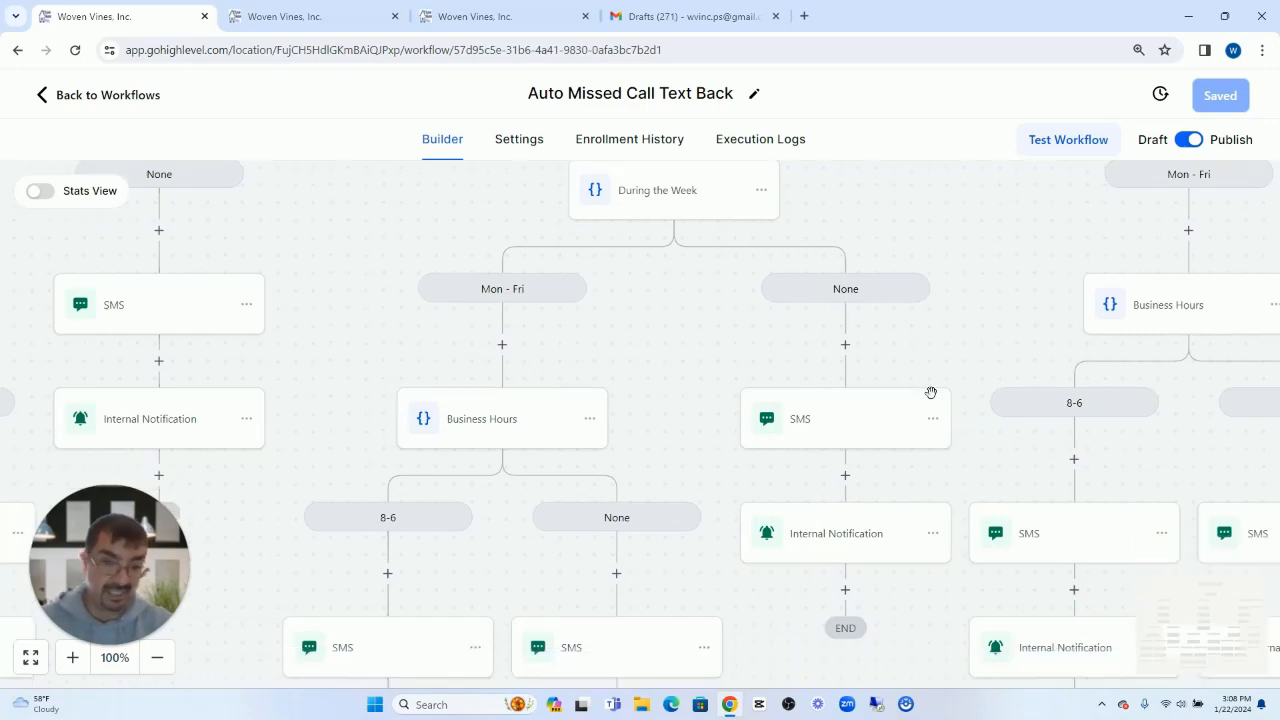
scroll(930, 392, down, 1)
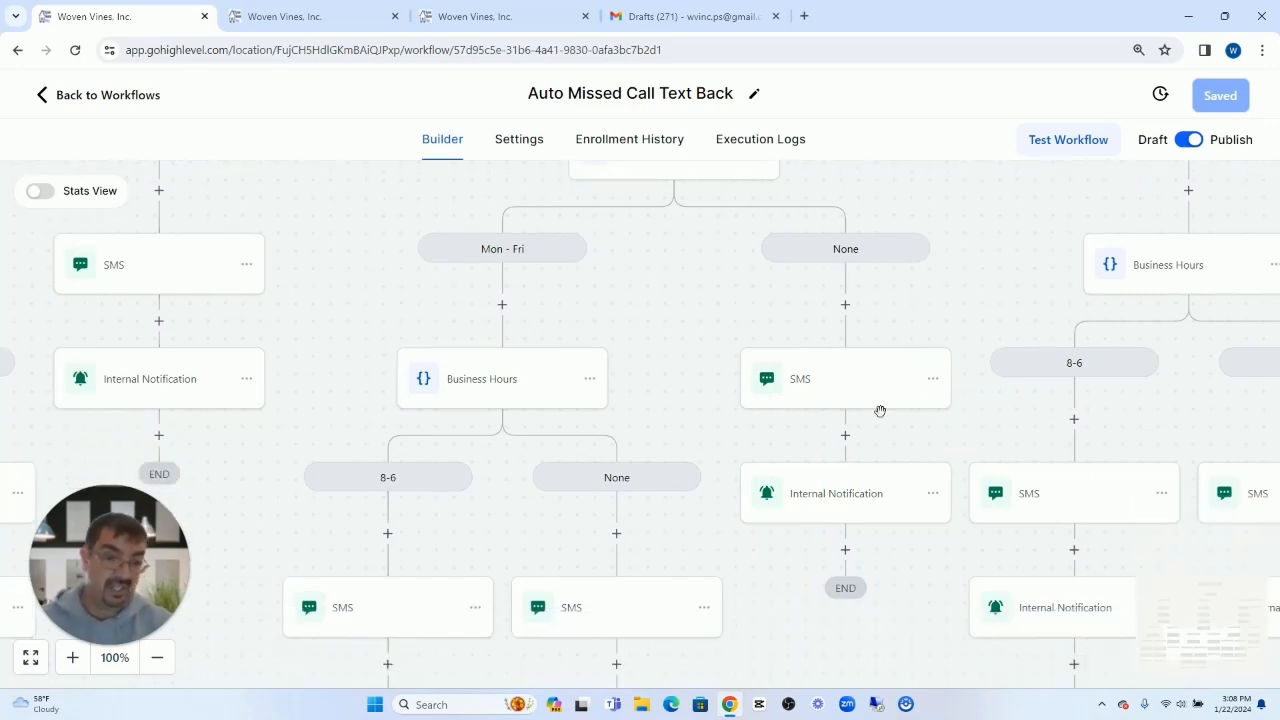
click(860, 508)
scroll(1023, 437, down, 2)
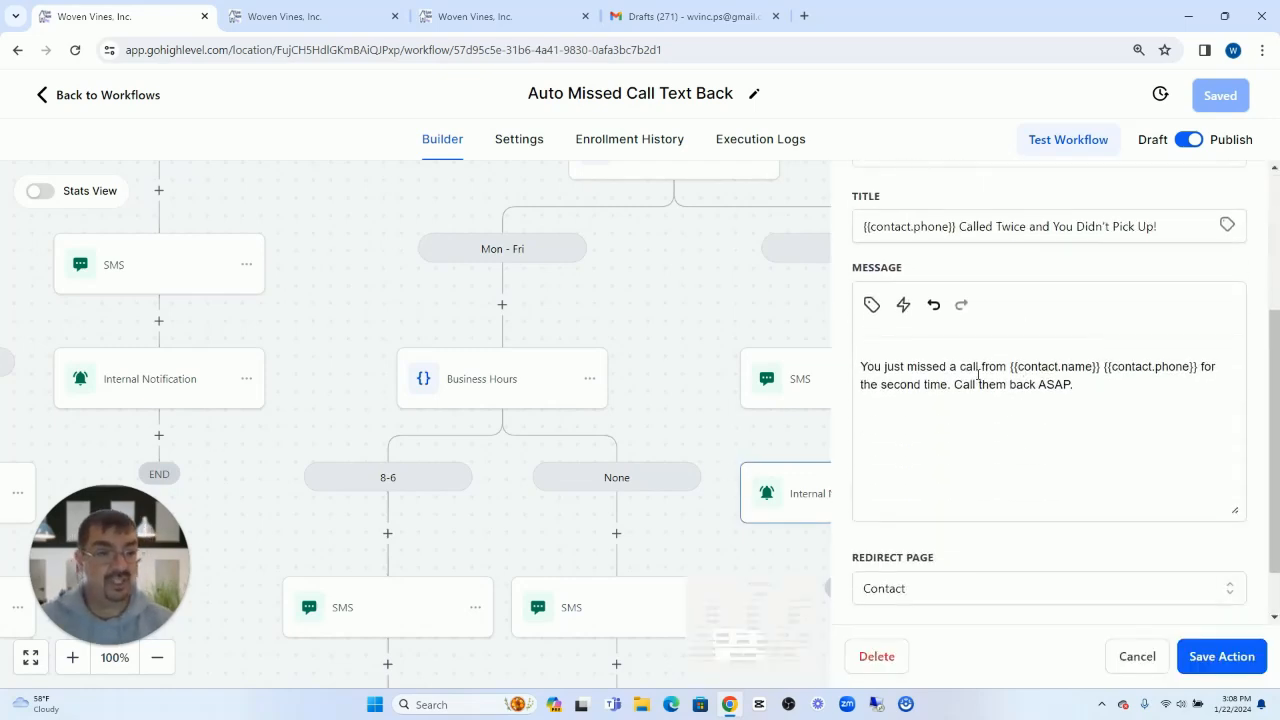
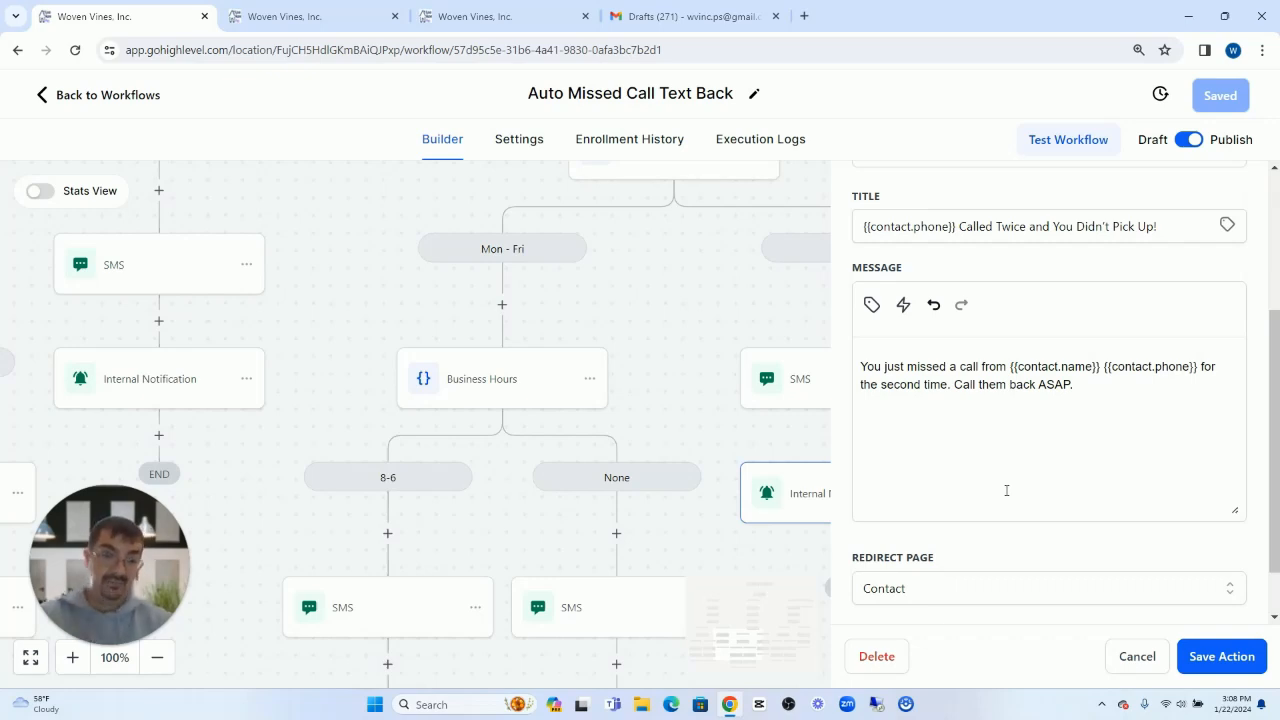
click(1137, 656)
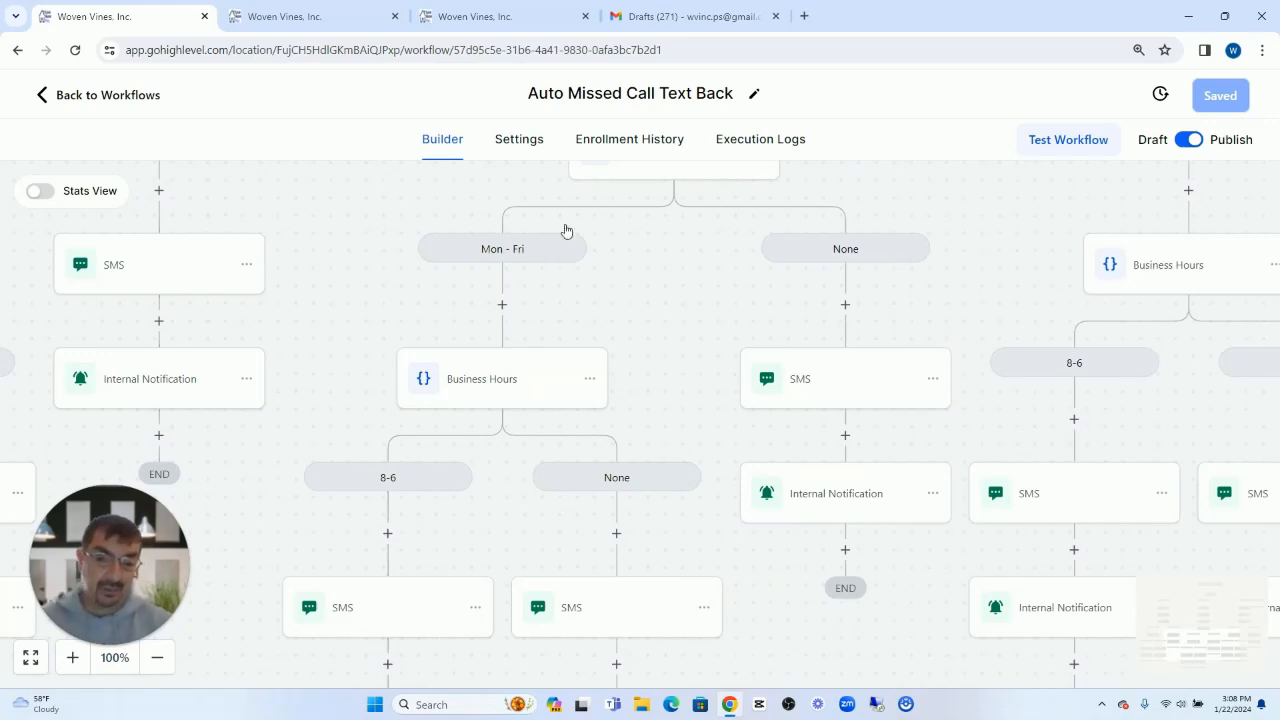
- Review the after-hours SMS message in the None branch of the Business Hours condition and close it without saving
scroll(508, 320, down, 1)
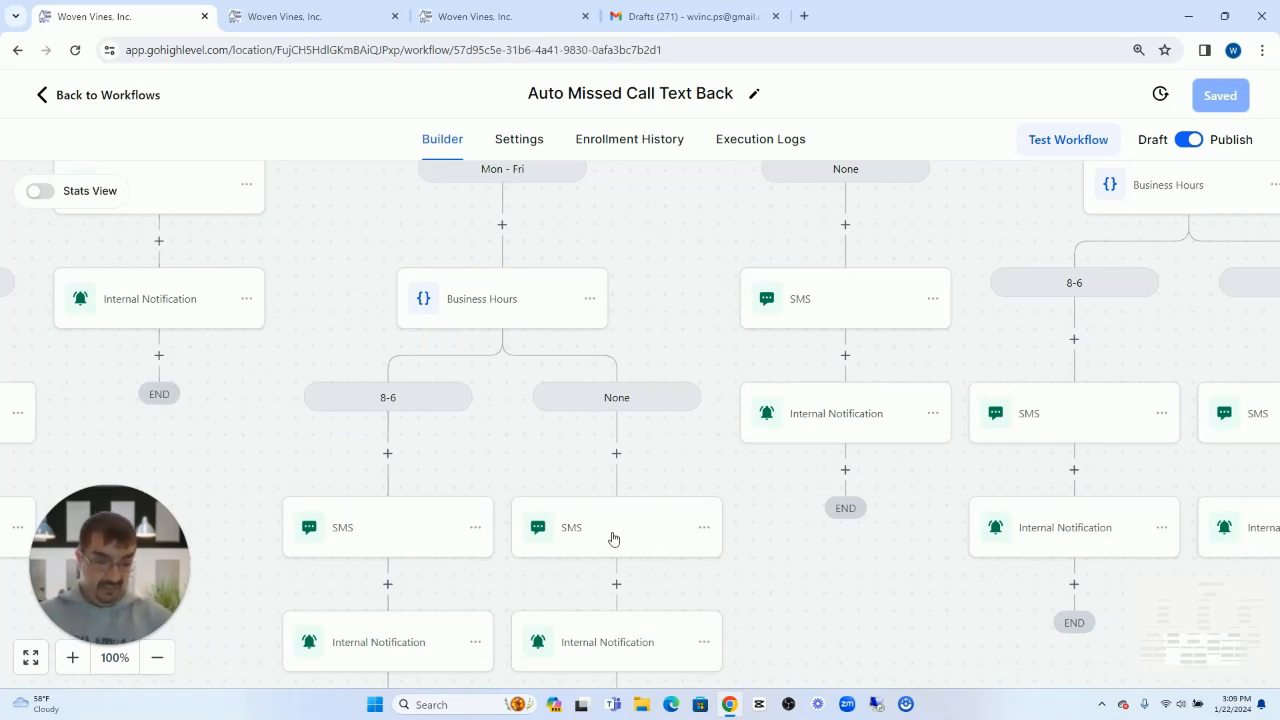
click(643, 536)
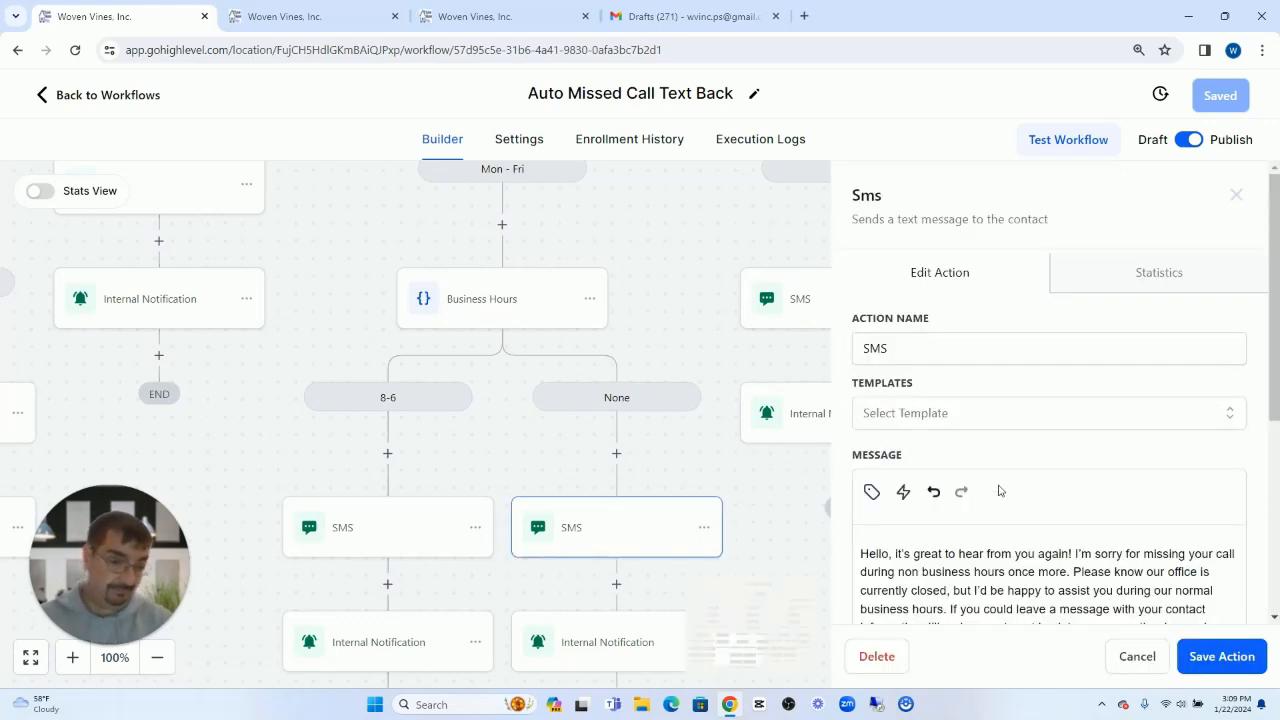
scroll(1008, 466, down, 4)
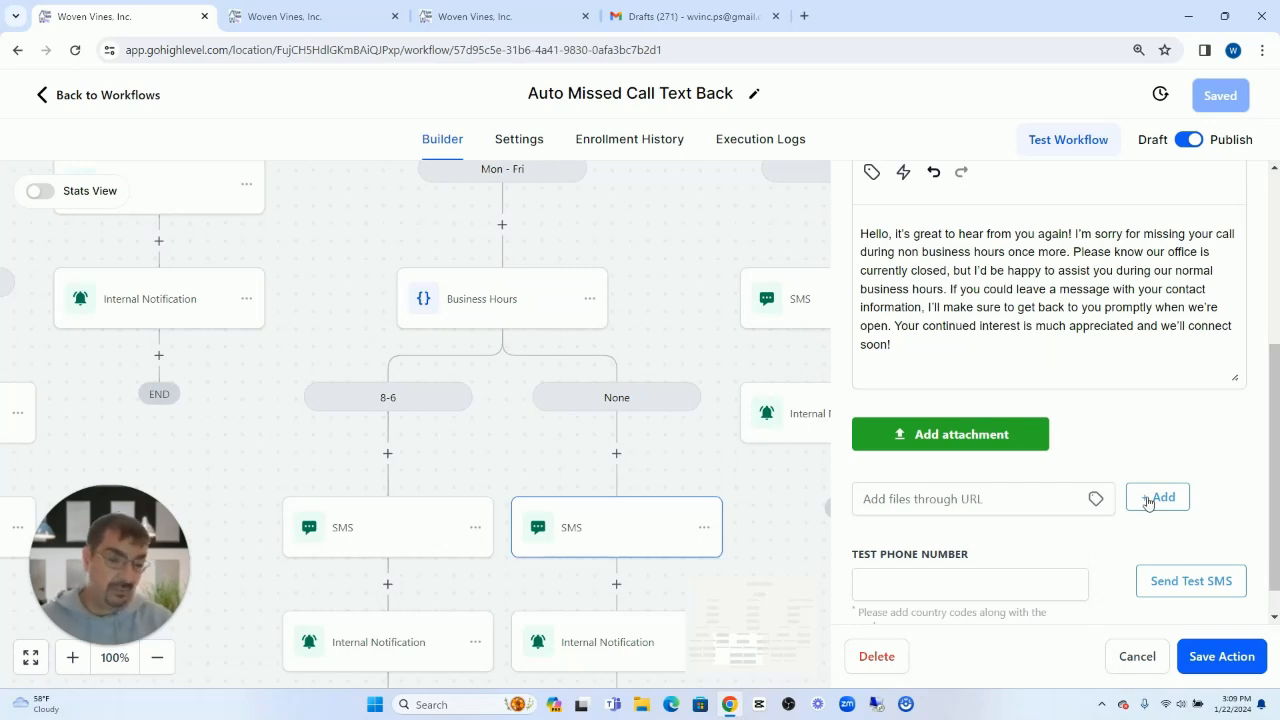
click(1137, 664)
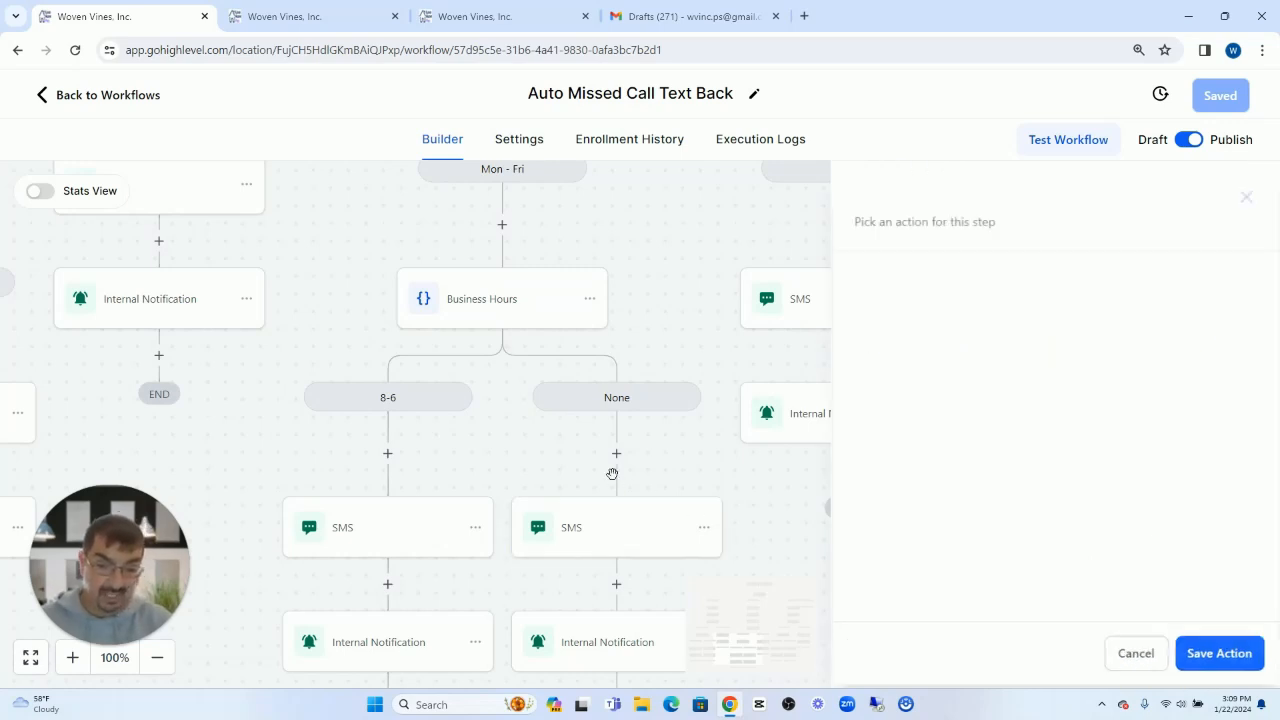
- Review the title and message of the Internal Notification in the Business Hours None branch and close it without saving
scroll(700, 480, down, 2)
click(616, 484)
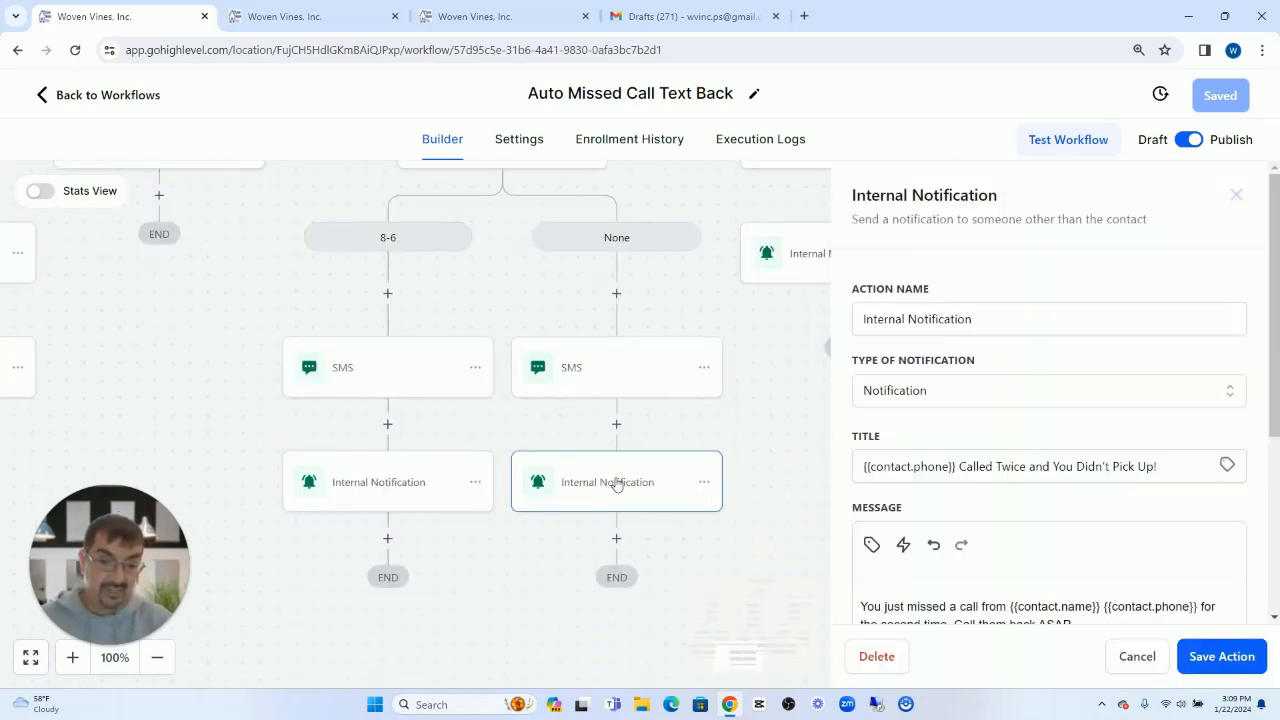
scroll(1046, 429, down, 3)
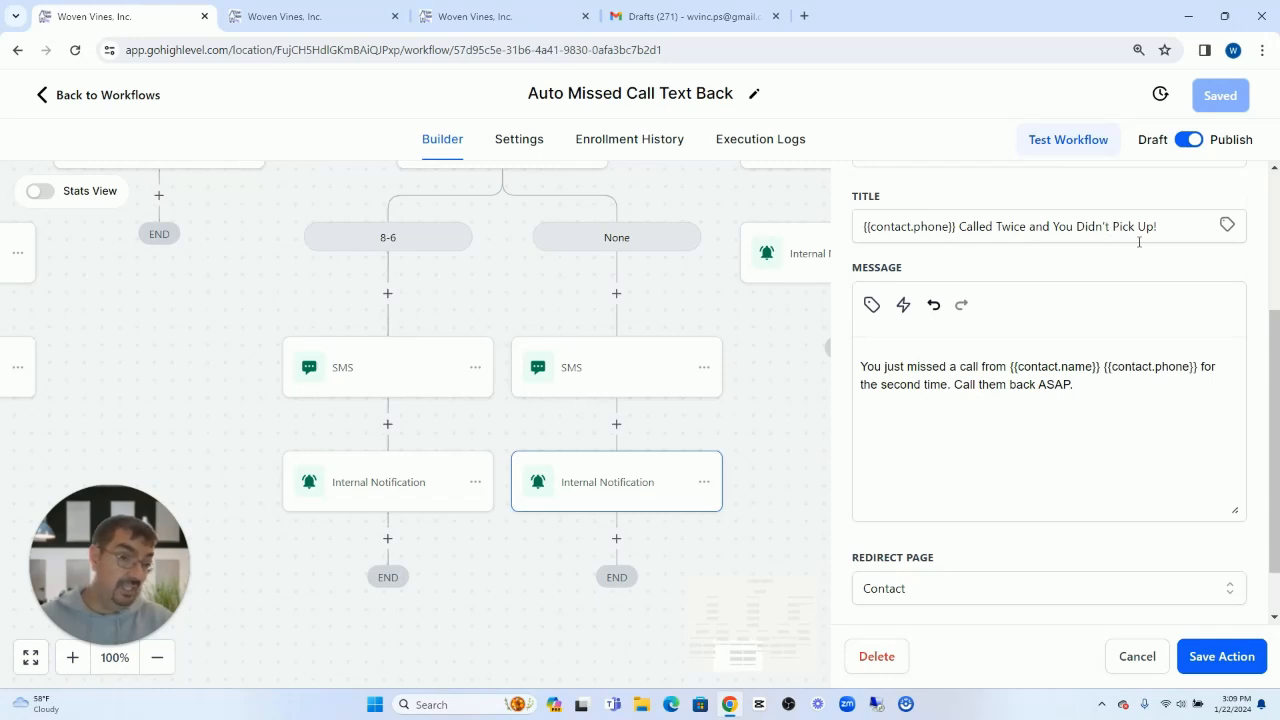
drag(1180, 234, 847, 243)
scroll(683, 303, up, 5)
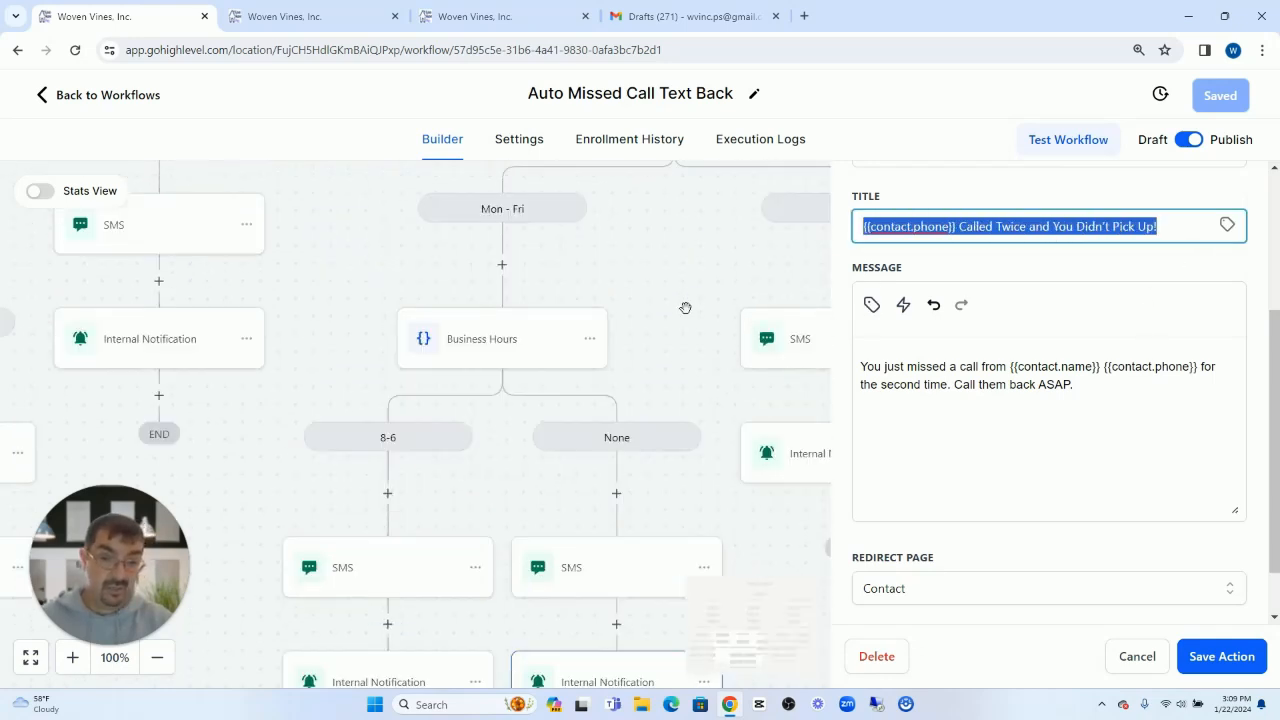
scroll(676, 335, up, 1)
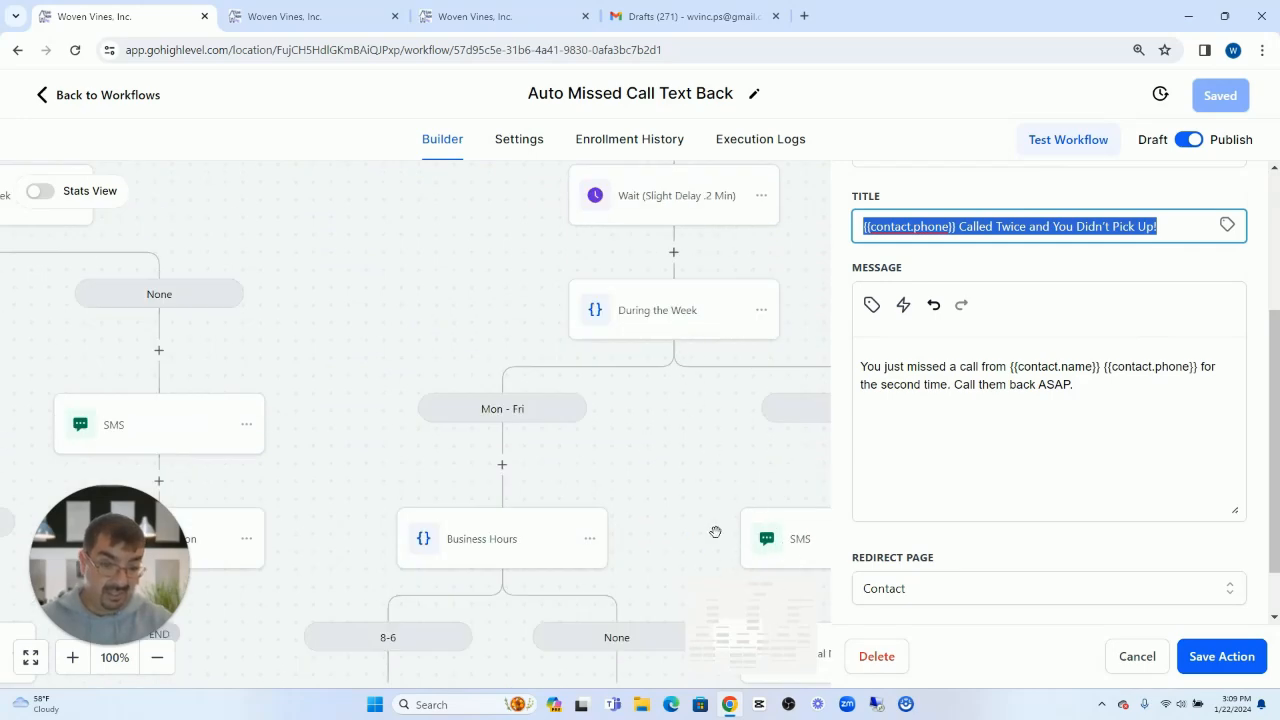
scroll(718, 522, down, 2)
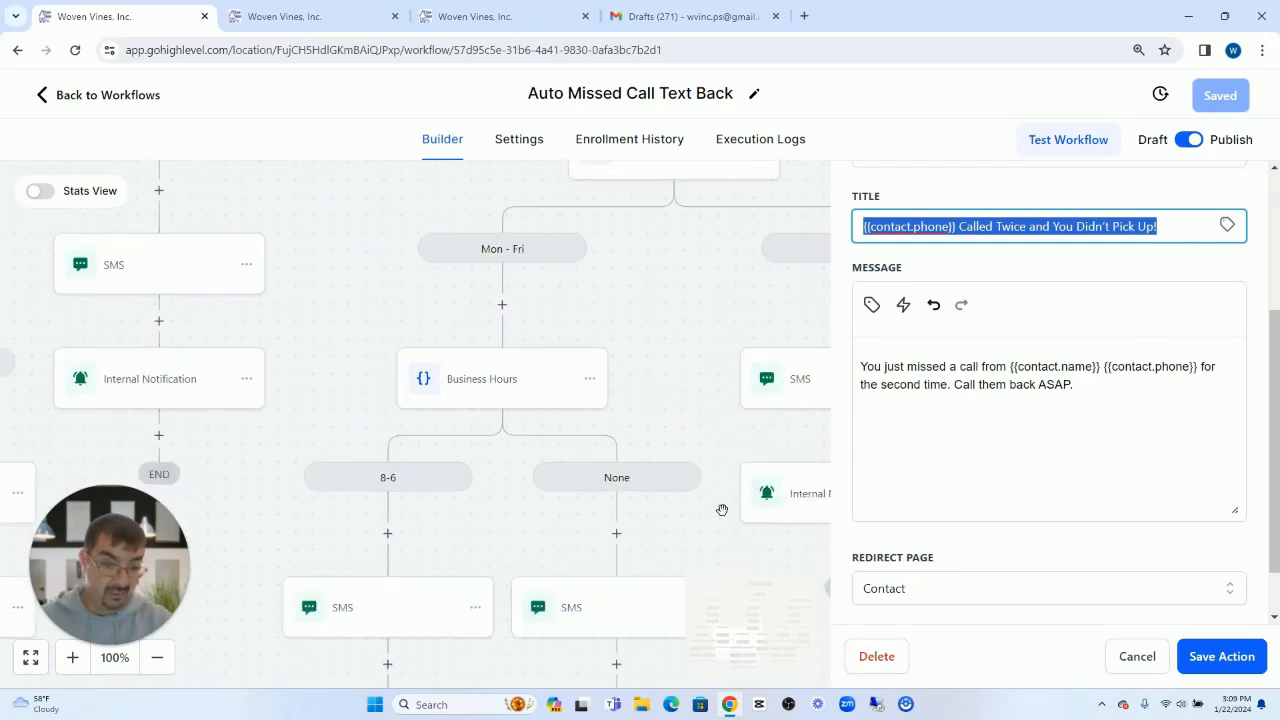
click(1000, 255)
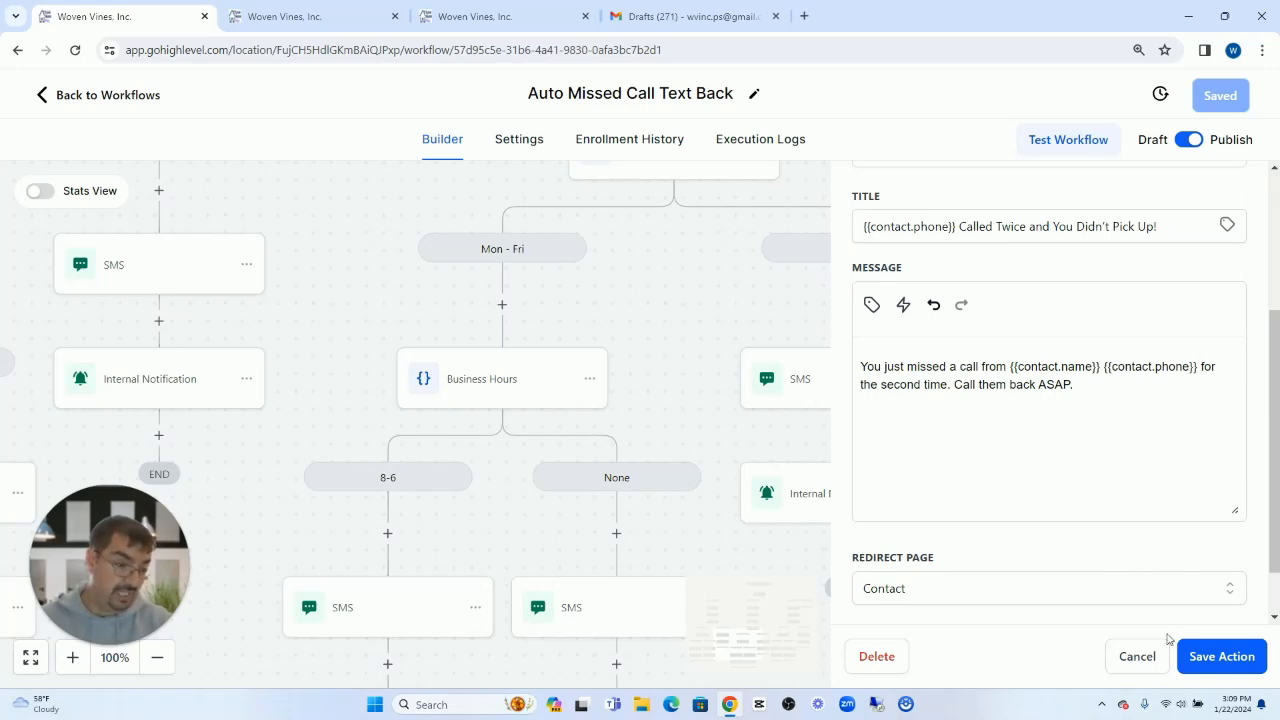
click(1136, 656)
- Review the SMS message in the 8-6 branch of the 2nd Missed Call's Business Hours condition and close it without saving
scroll(754, 446, down, 2)
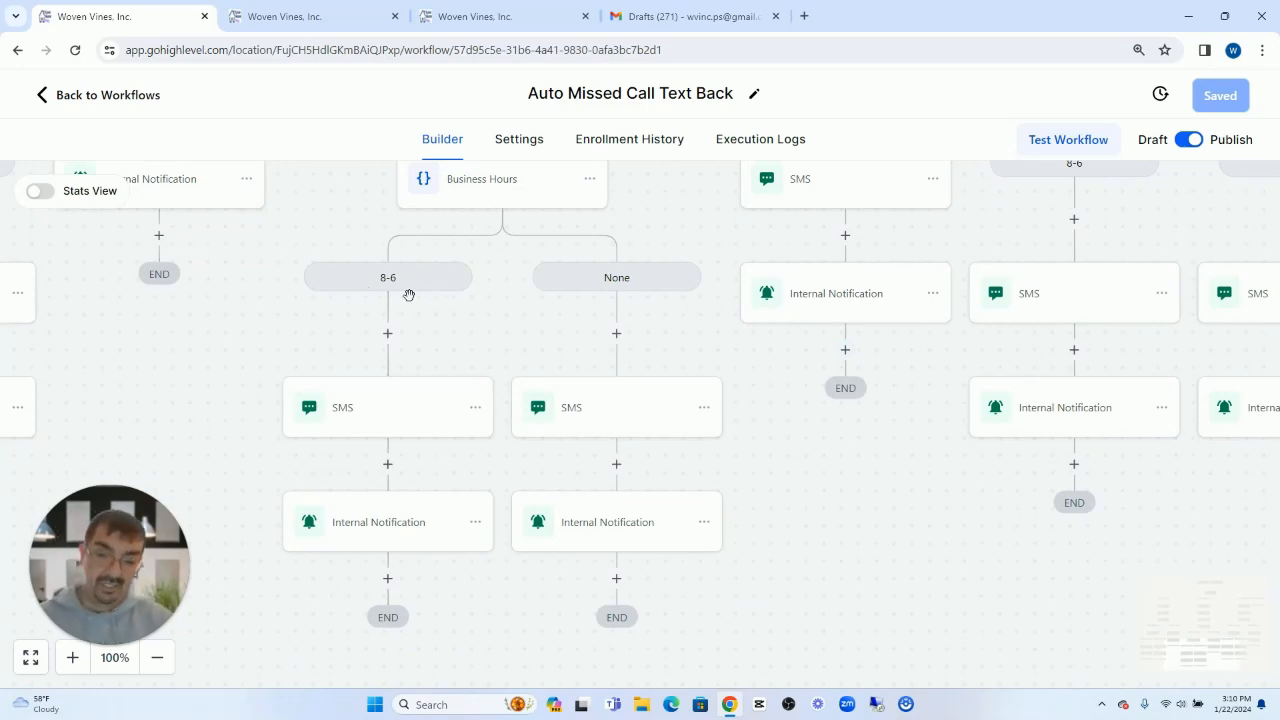
click(394, 413)
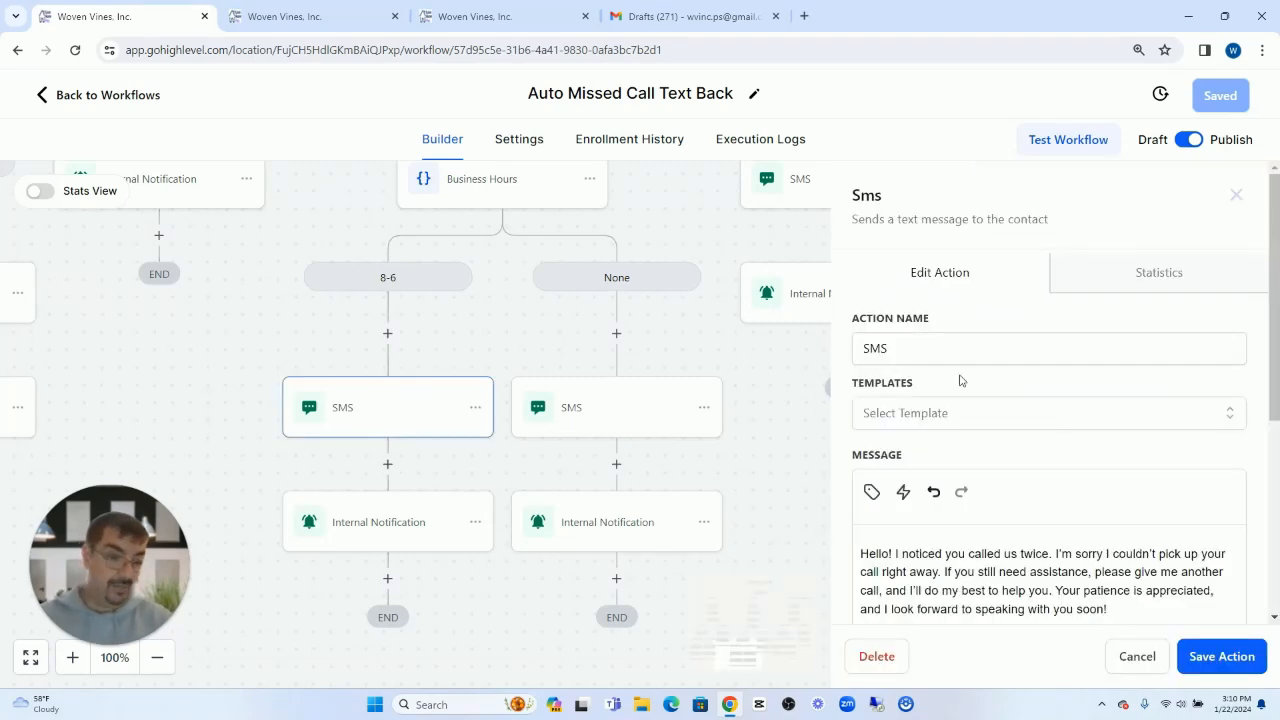
scroll(957, 399, down, 2)
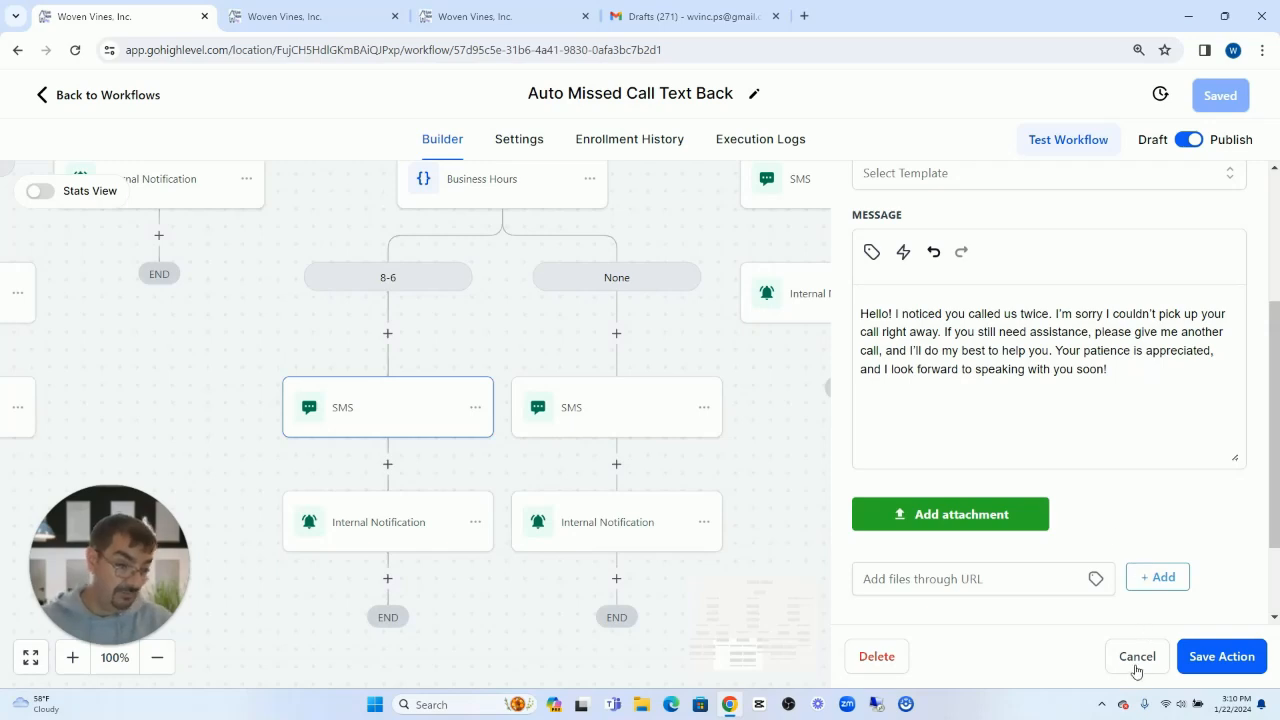
click(691, 542)
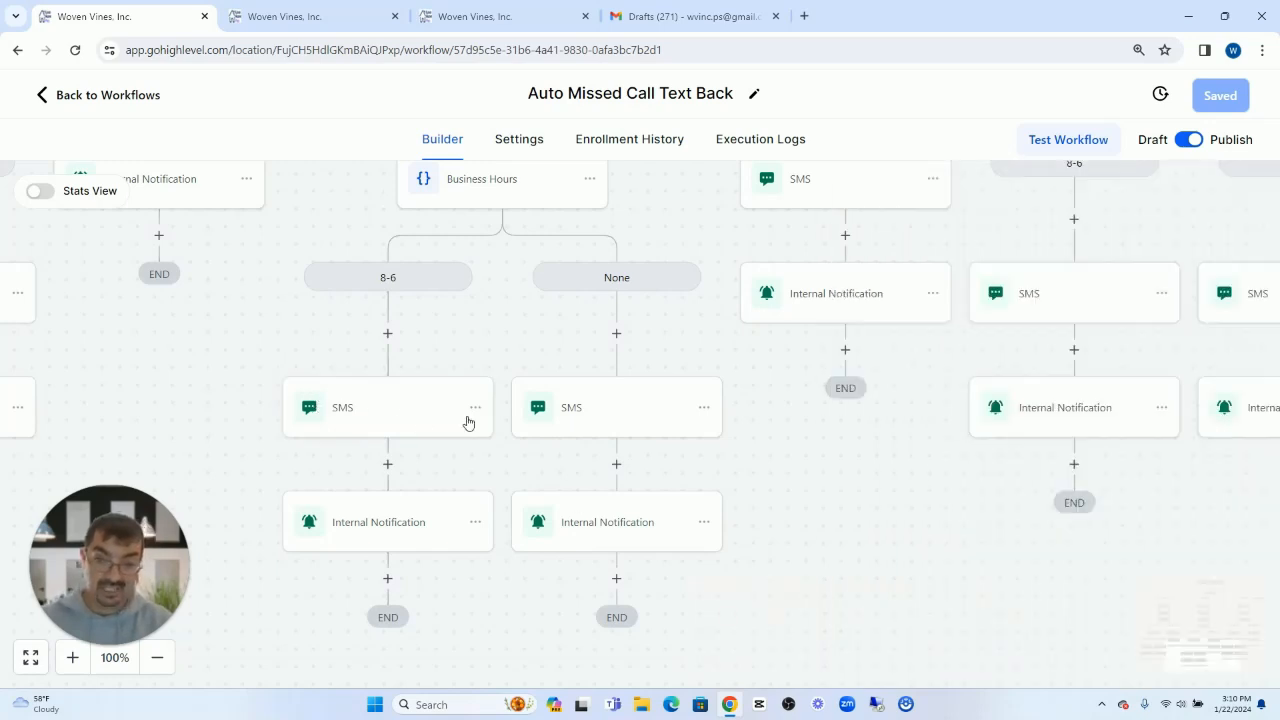
- Review the message text of the Internal Notification in the 8-6 branch and close it without saving
click(410, 539)
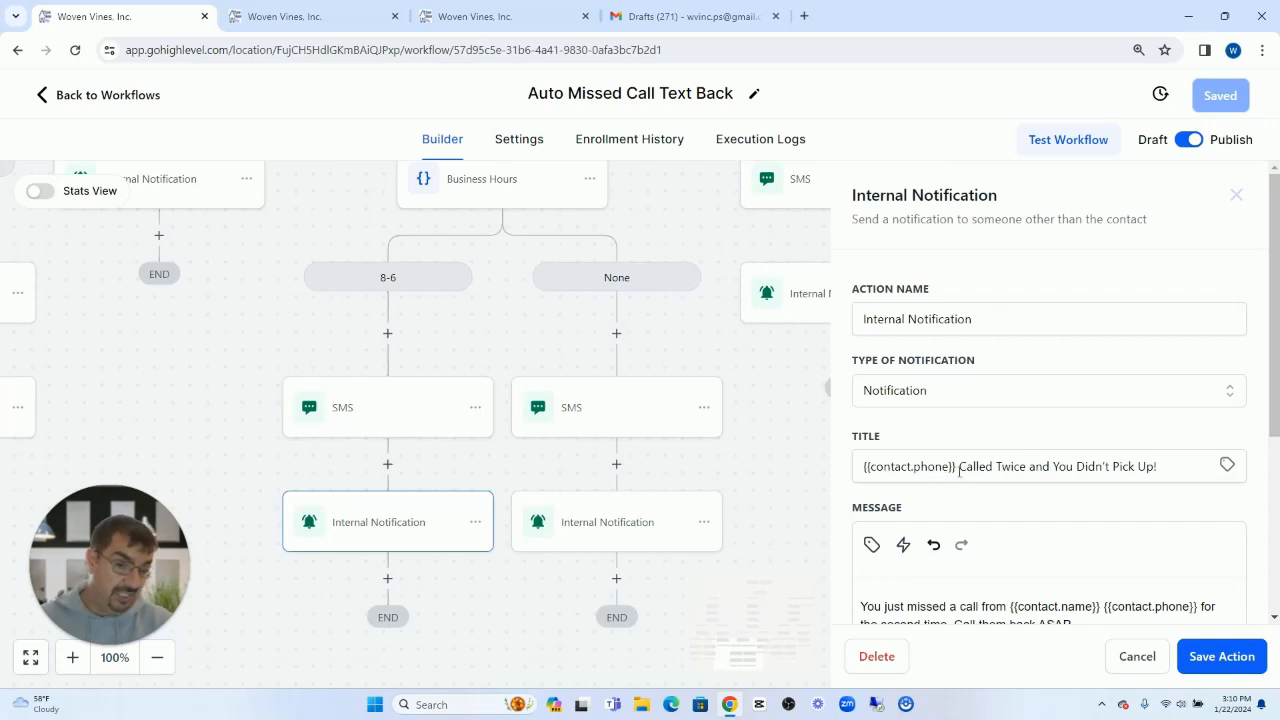
scroll(1077, 472, down, 3)
drag(1100, 392, 843, 370)
click(1139, 658)
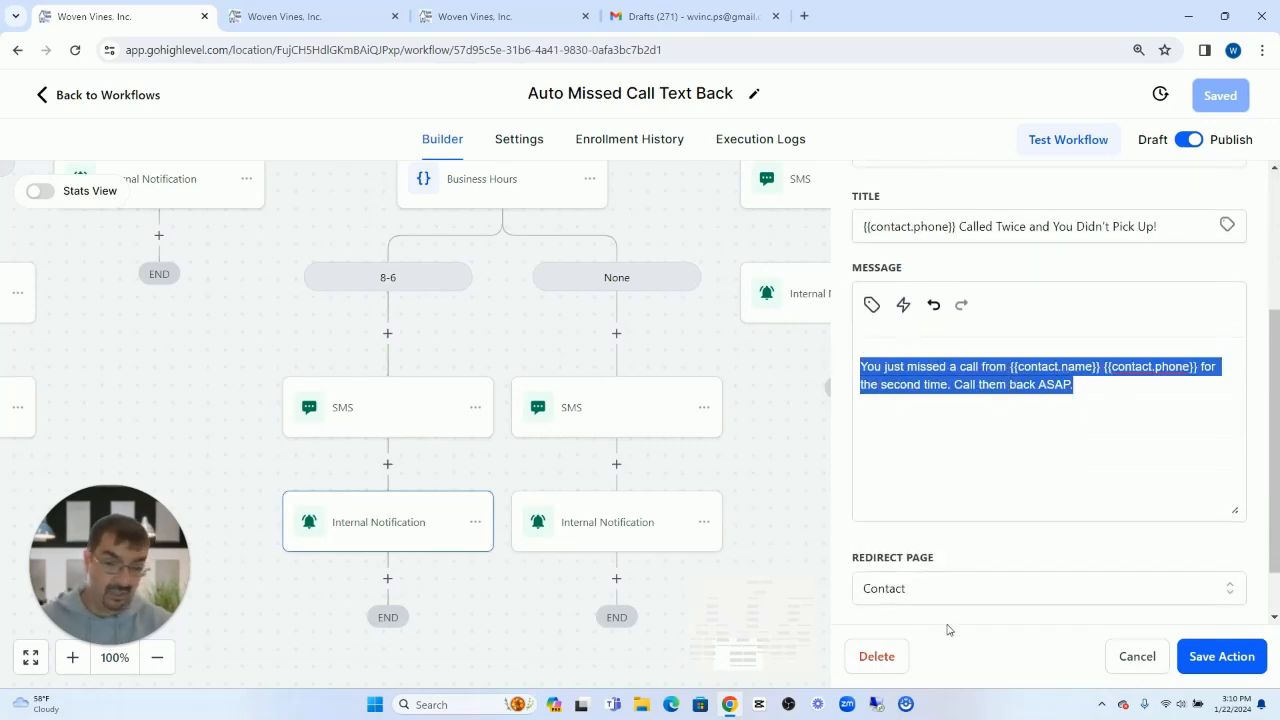
- Compare the tag and wait actions at the start of the 1st, 2nd and 3rd Missed Call branches under Number of Calls
scroll(715, 538, up, 5)
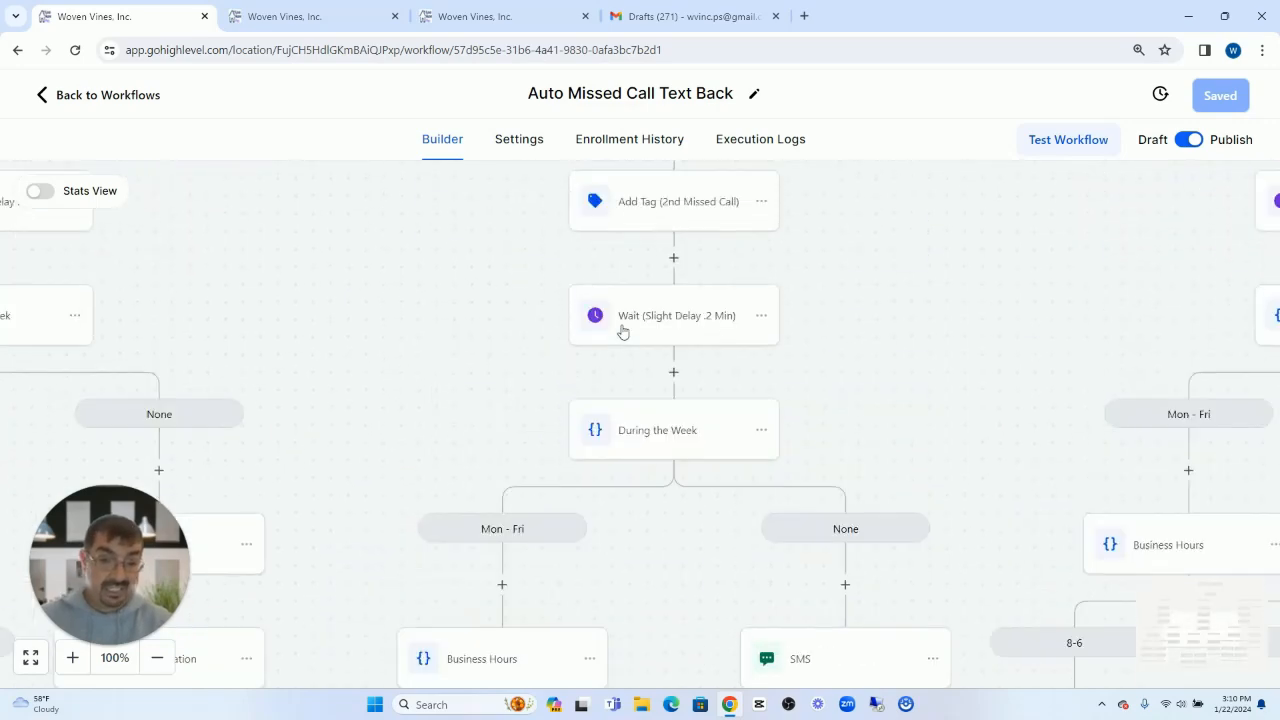
scroll(640, 290, up, 3)
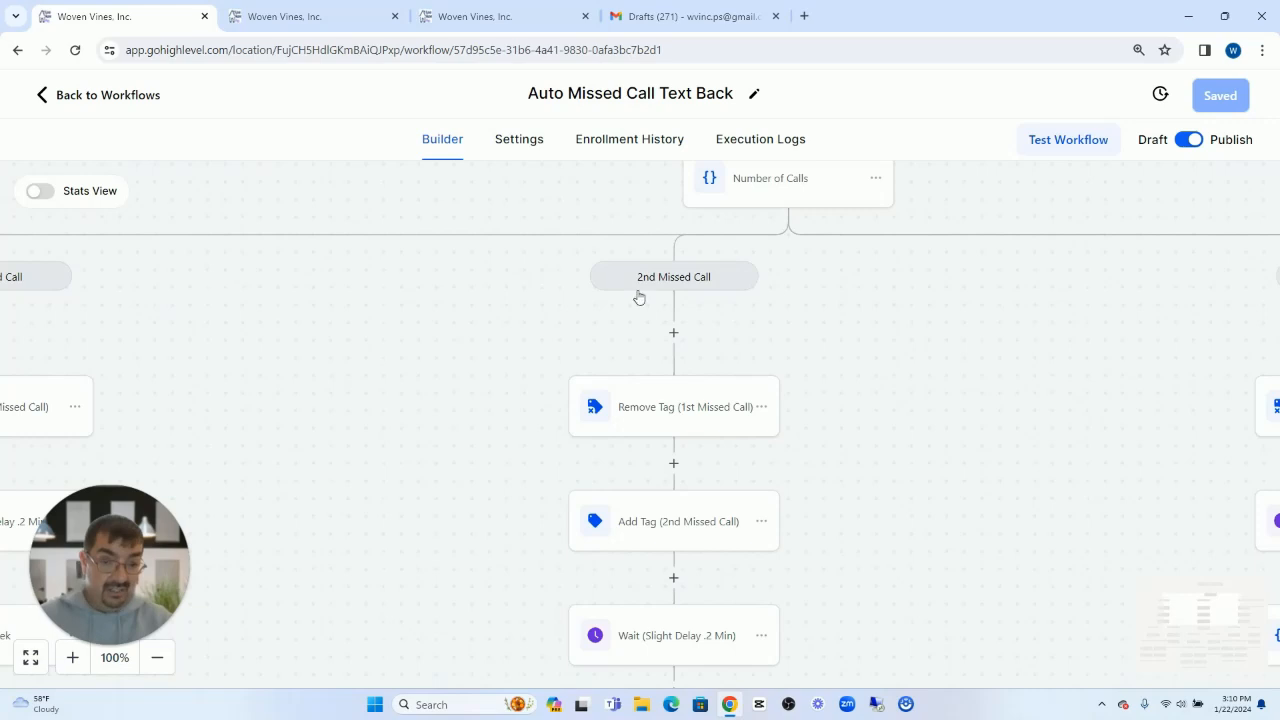
drag(1027, 365, 266, 357)
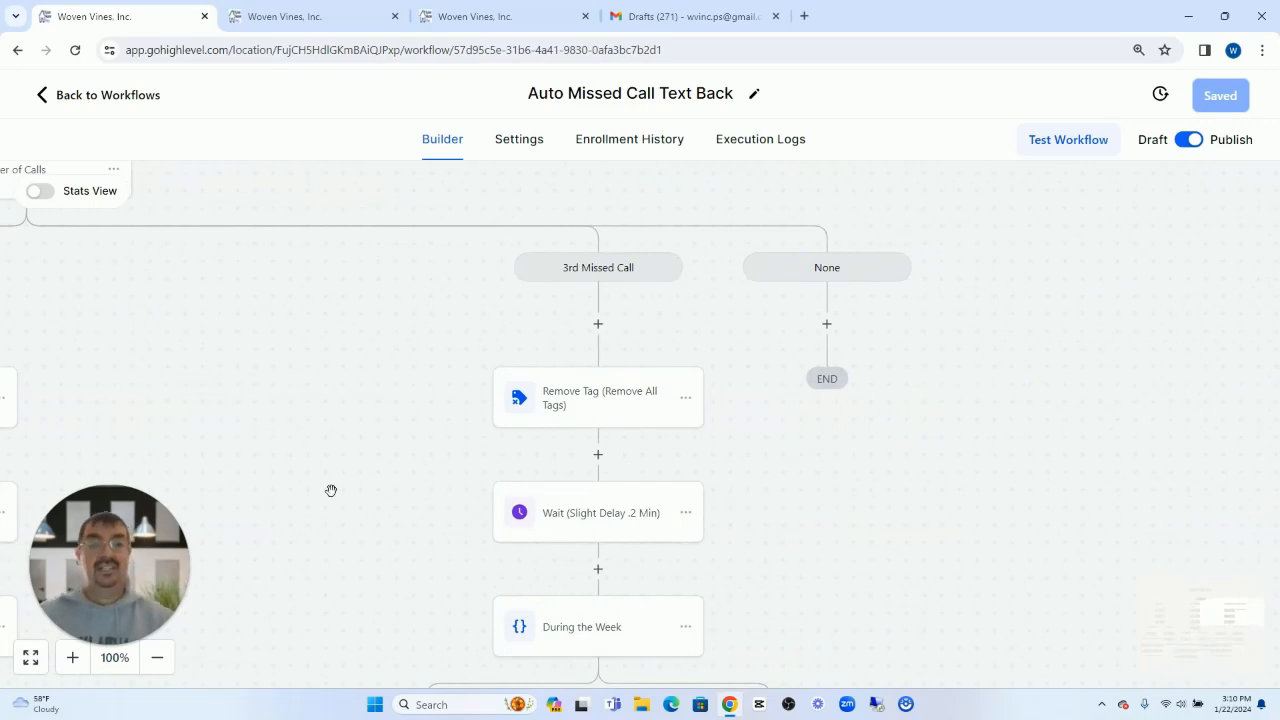
drag(201, 402, 669, 383)
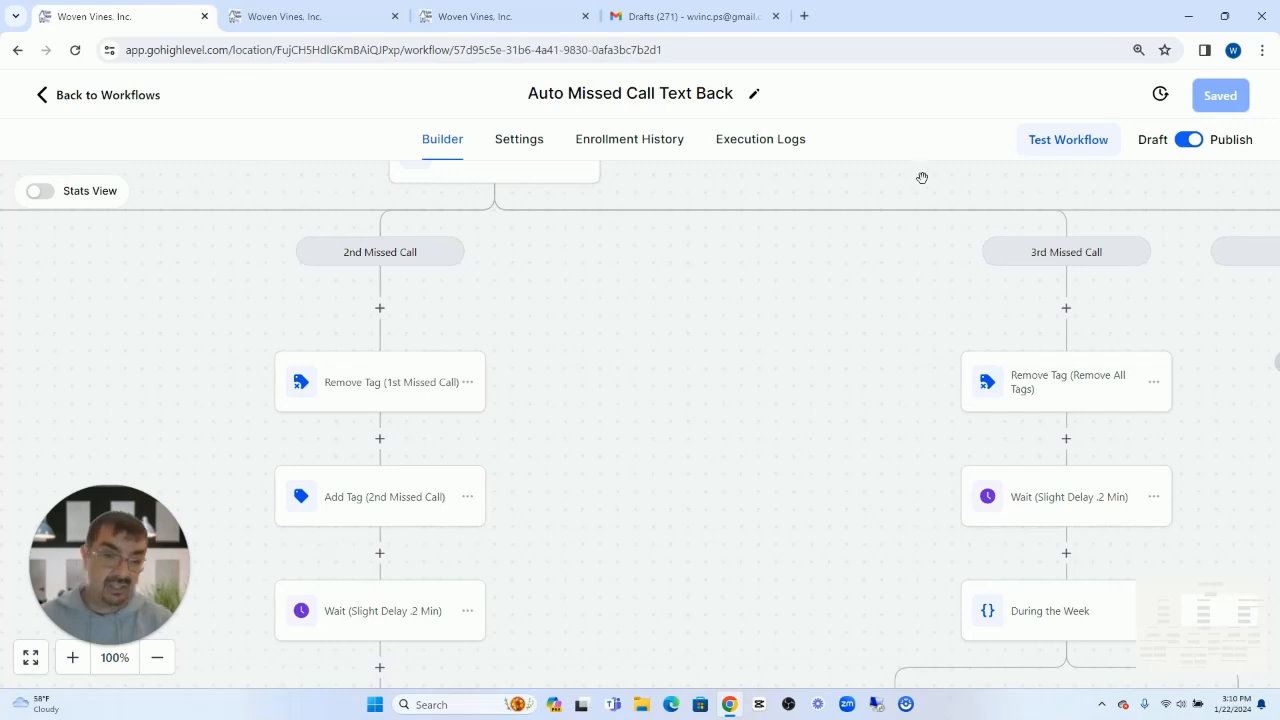
drag(791, 430, 511, 407)
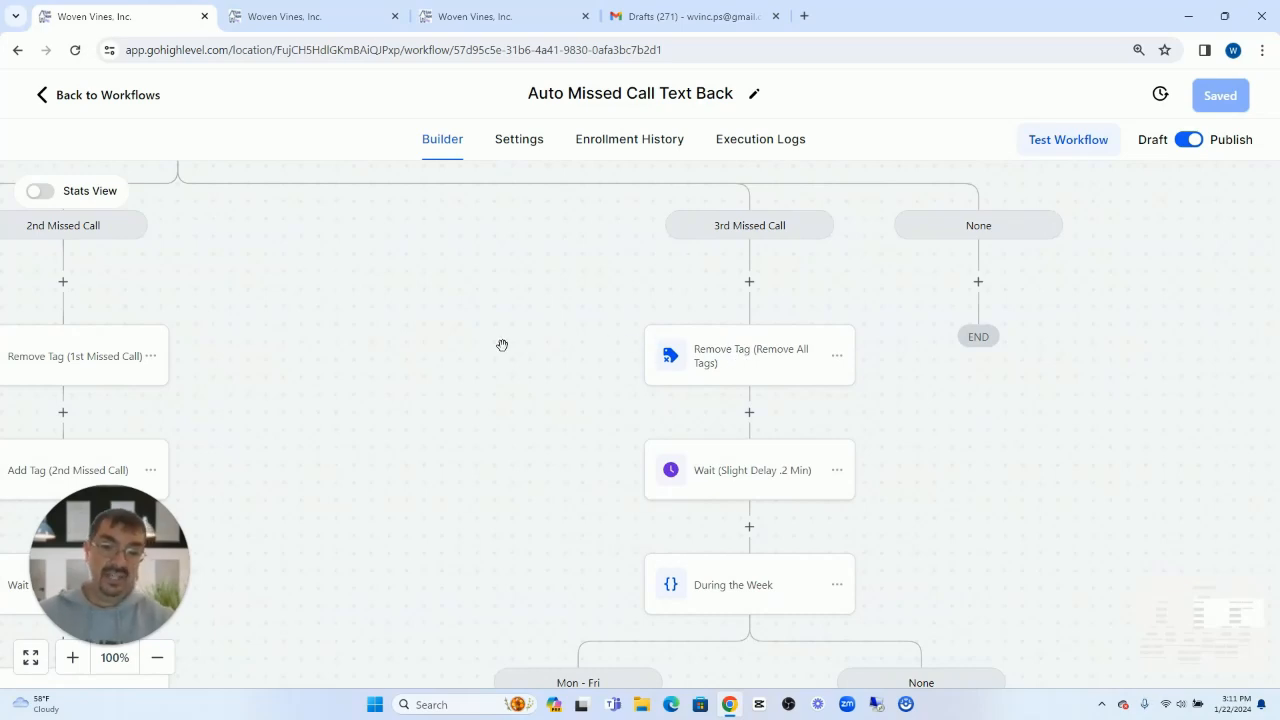
drag(314, 309, 1277, 345)
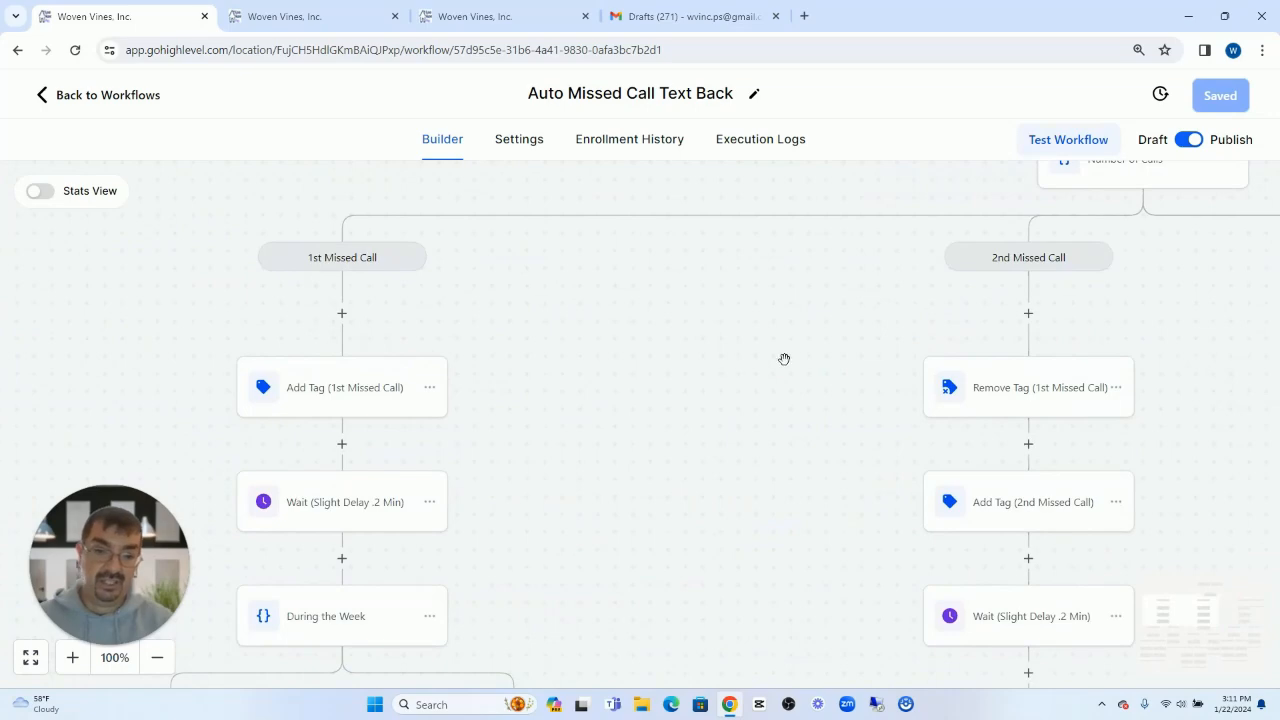
drag(783, 360, 27, 287)
drag(623, 340, 448, 354)
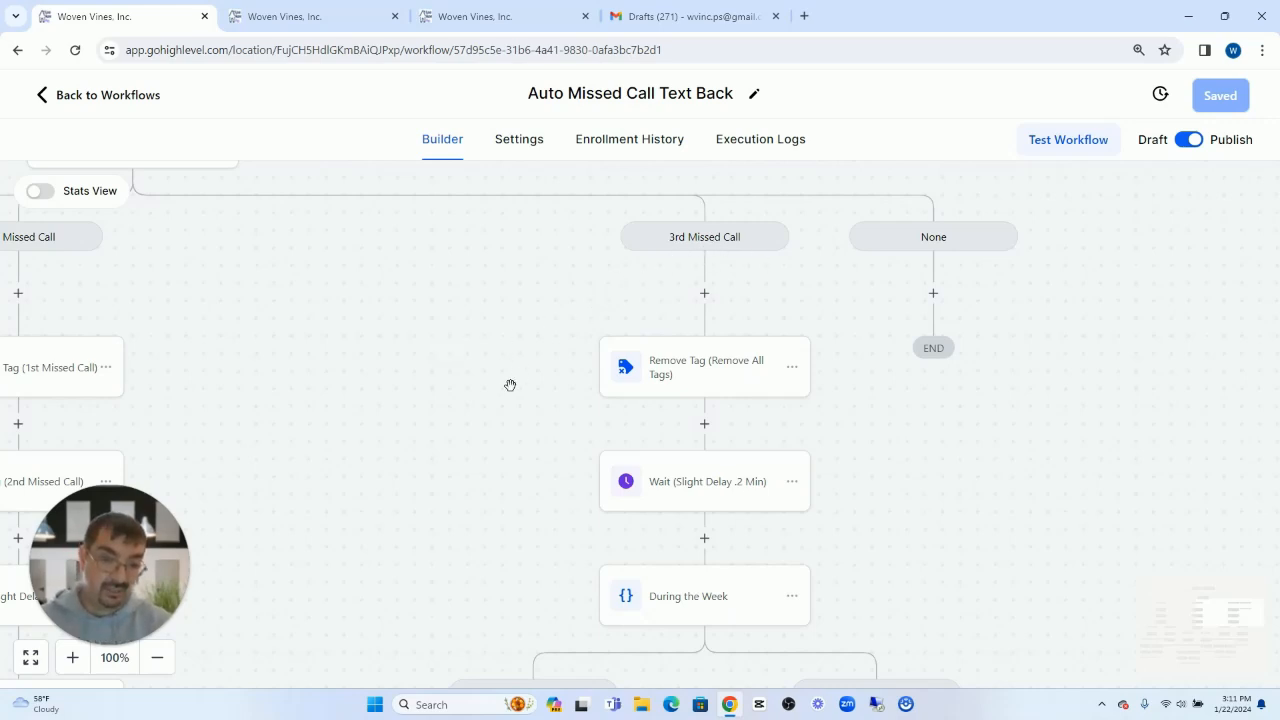
- Start a Remove Contact Tag action at the beginning of the 3rd Missed Call branch with the tags 1st missed call, 2nd missed call and 3rd missed call
click(704, 293)
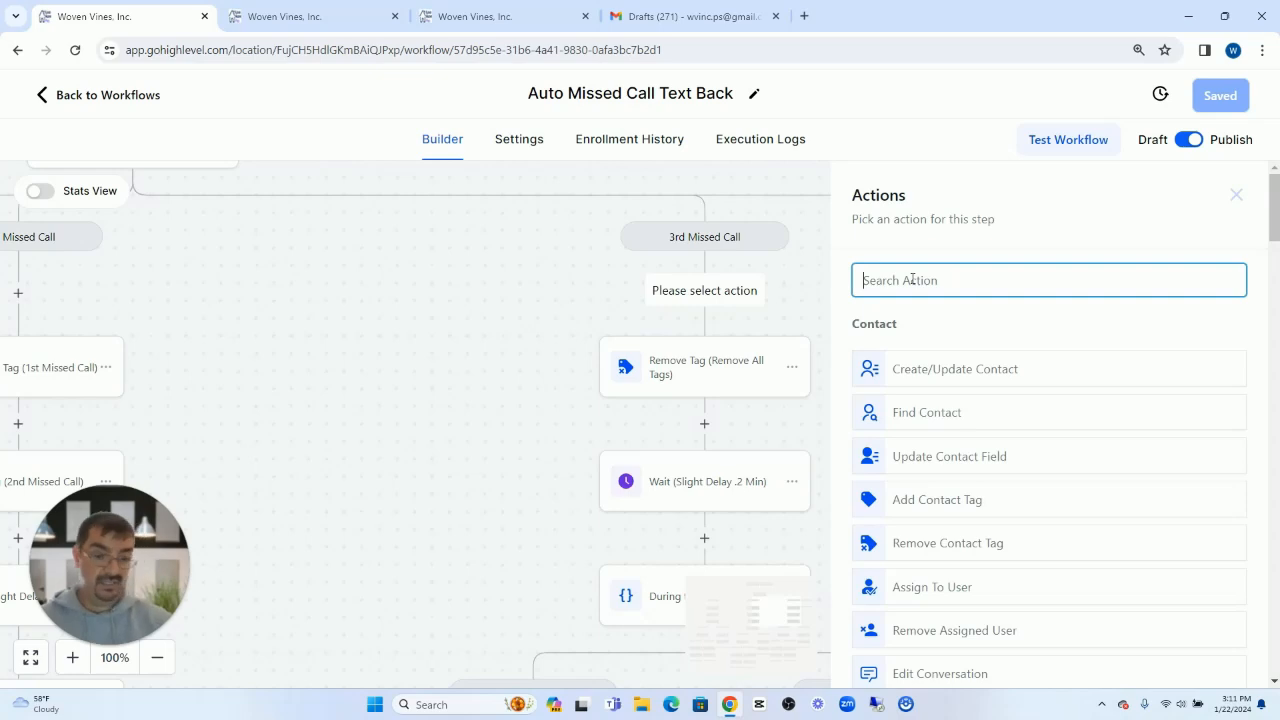
text(tag)
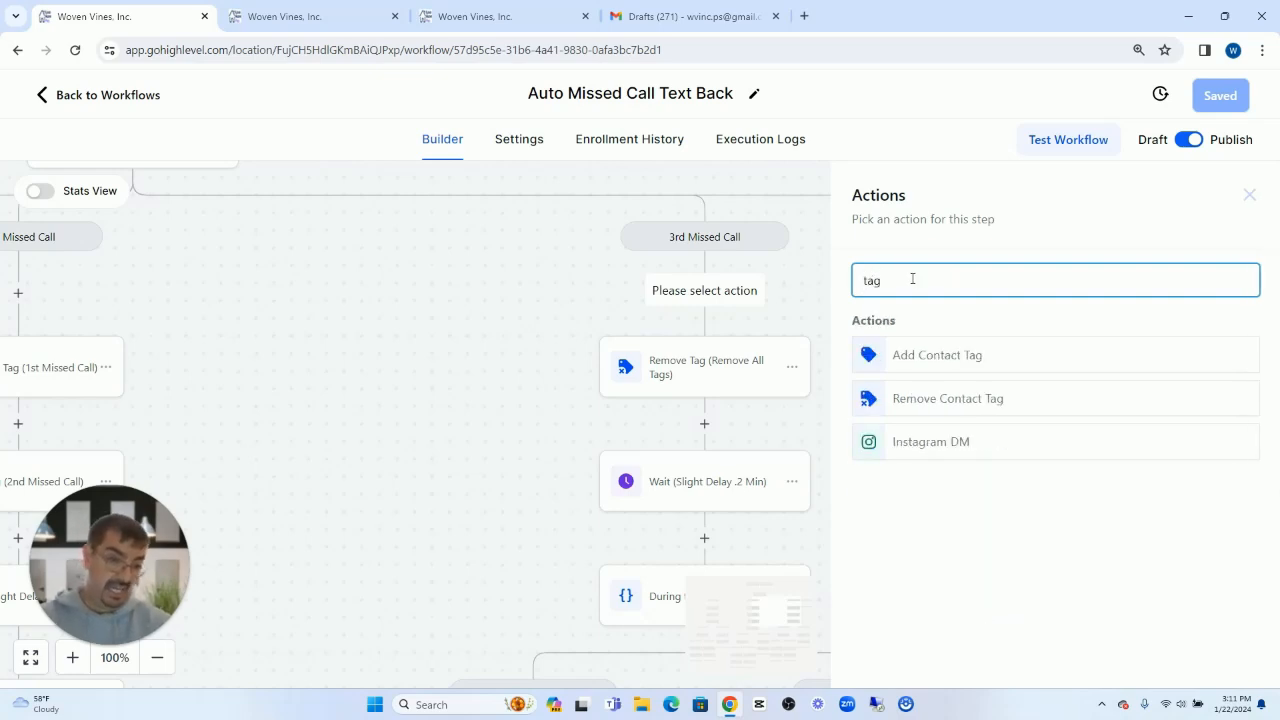
click(943, 396)
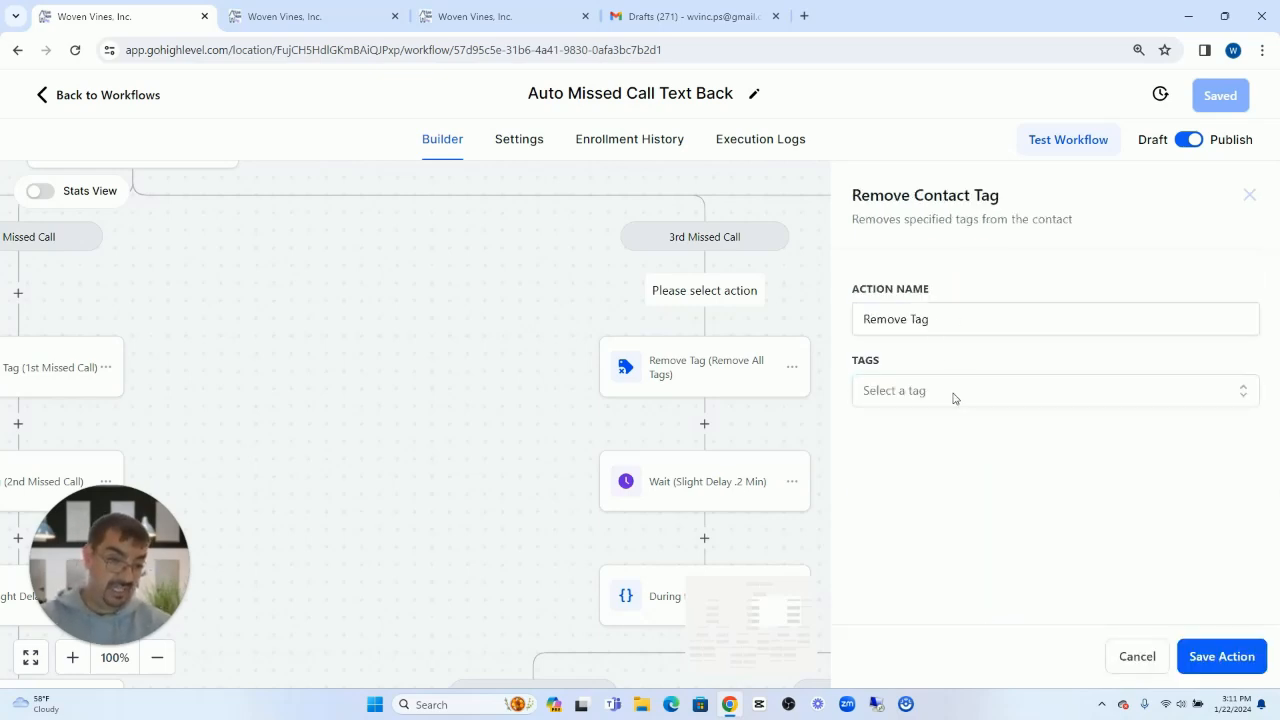
click(953, 397)
click(910, 496)
click(912, 538)
click(928, 574)
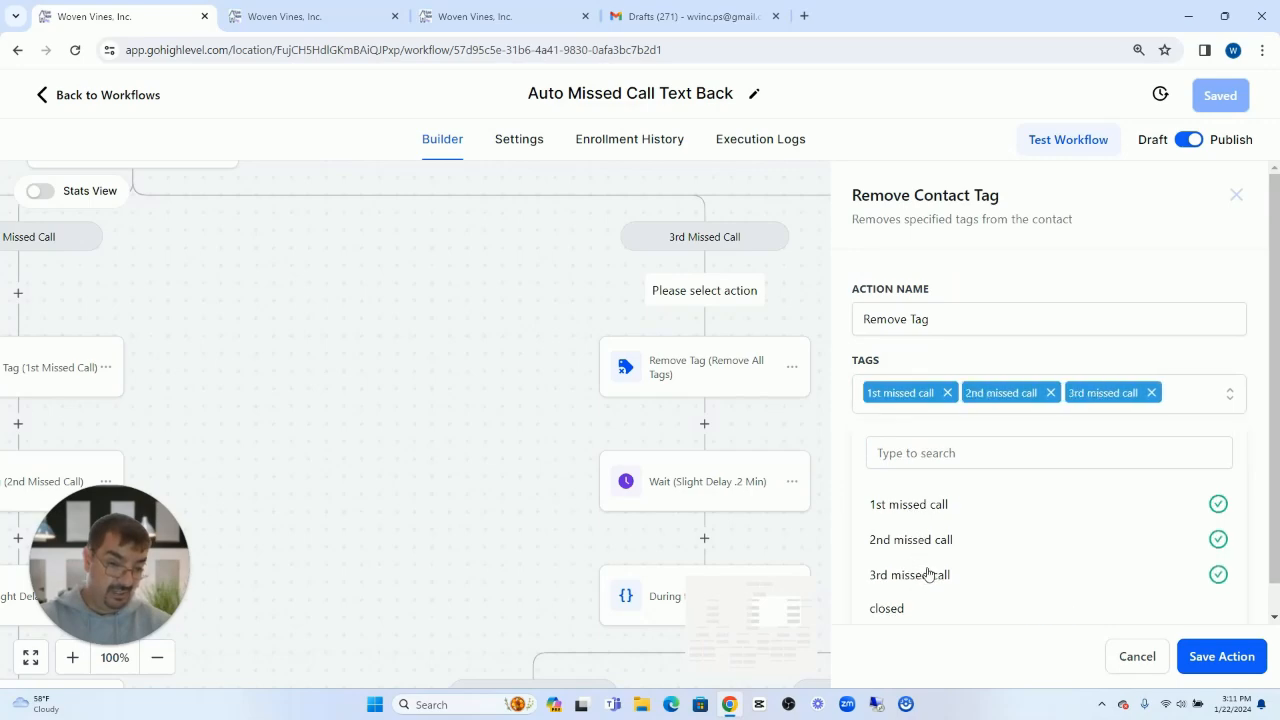
- Name the tag removal action "Remove Tag (Remove All Tags)" and close it without saving
click(1008, 327)
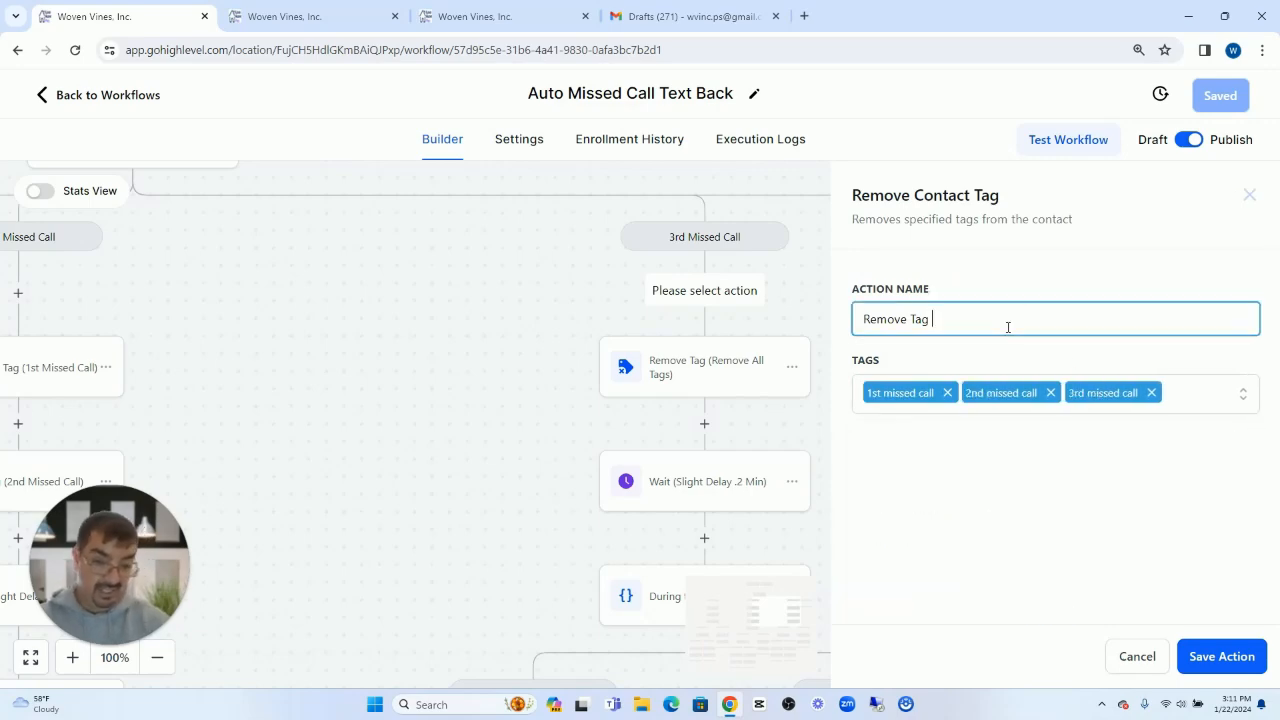
text((Re)
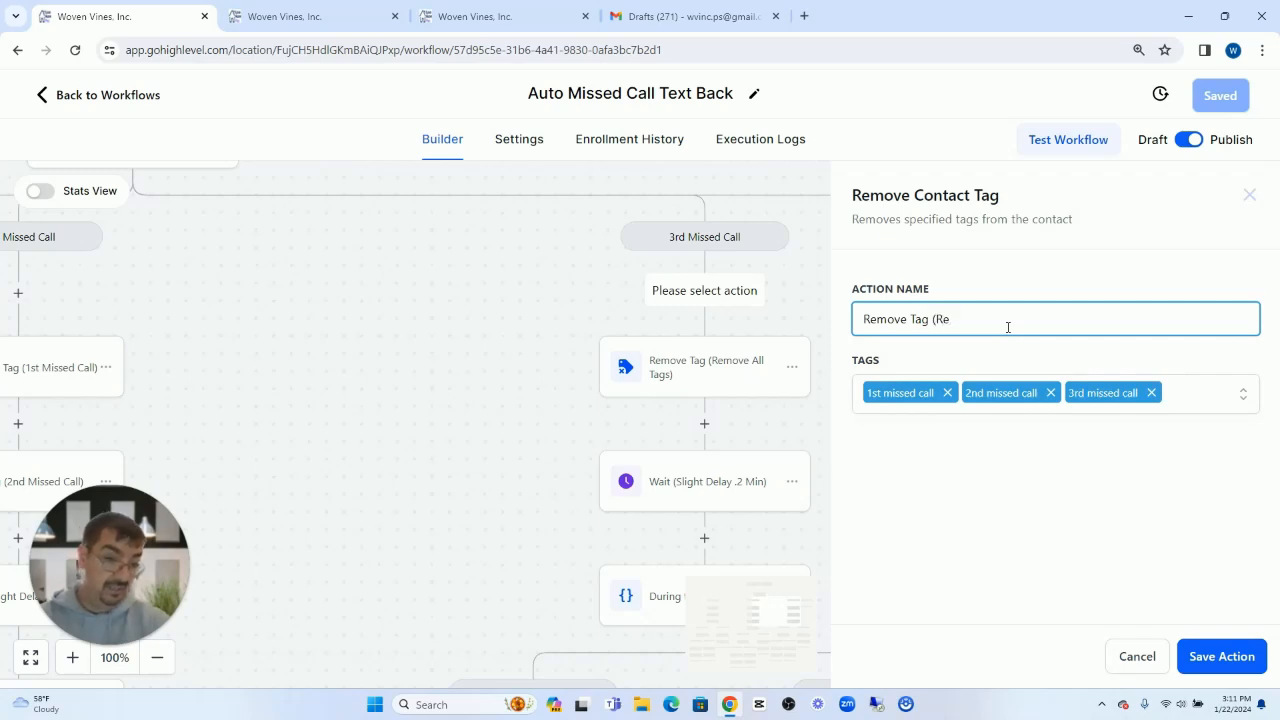
text(move All T)
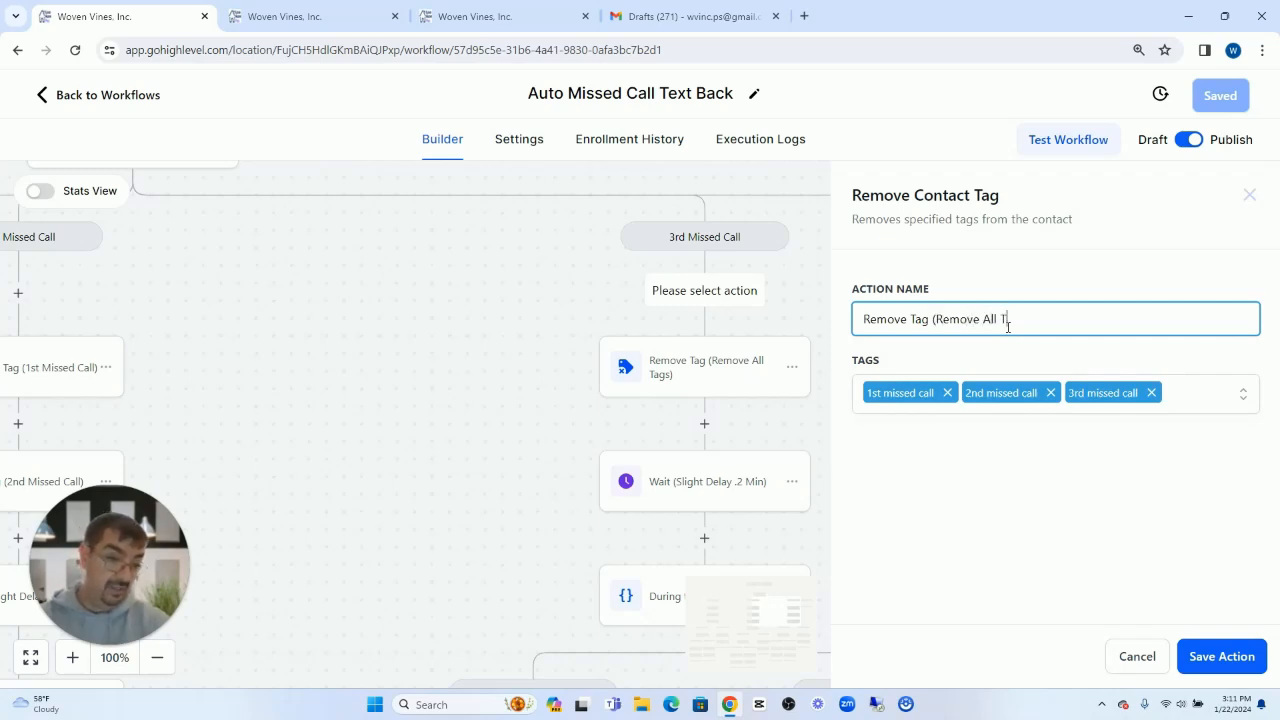
text(ags)
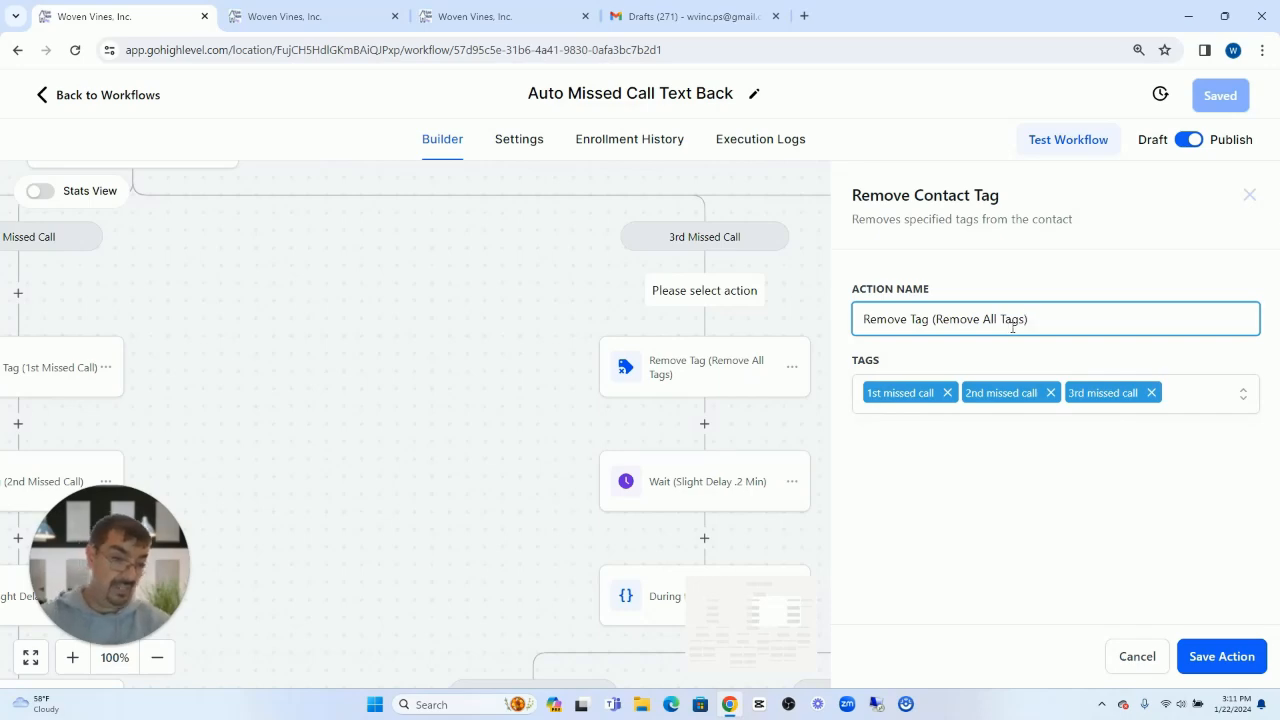
click(1008, 607)
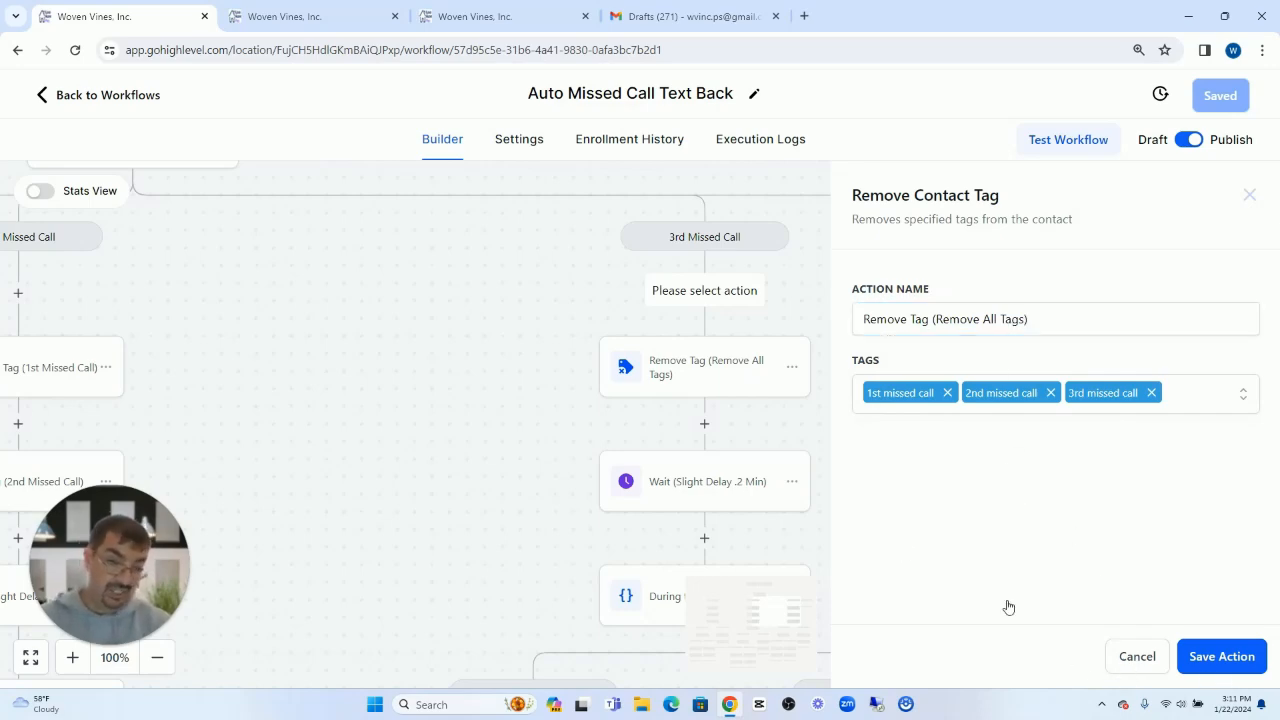
click(1221, 656)
- Review the time delay settings of the Wait action in the 3rd Missed Call branch and close it without saving
scroll(731, 380, down, 1)
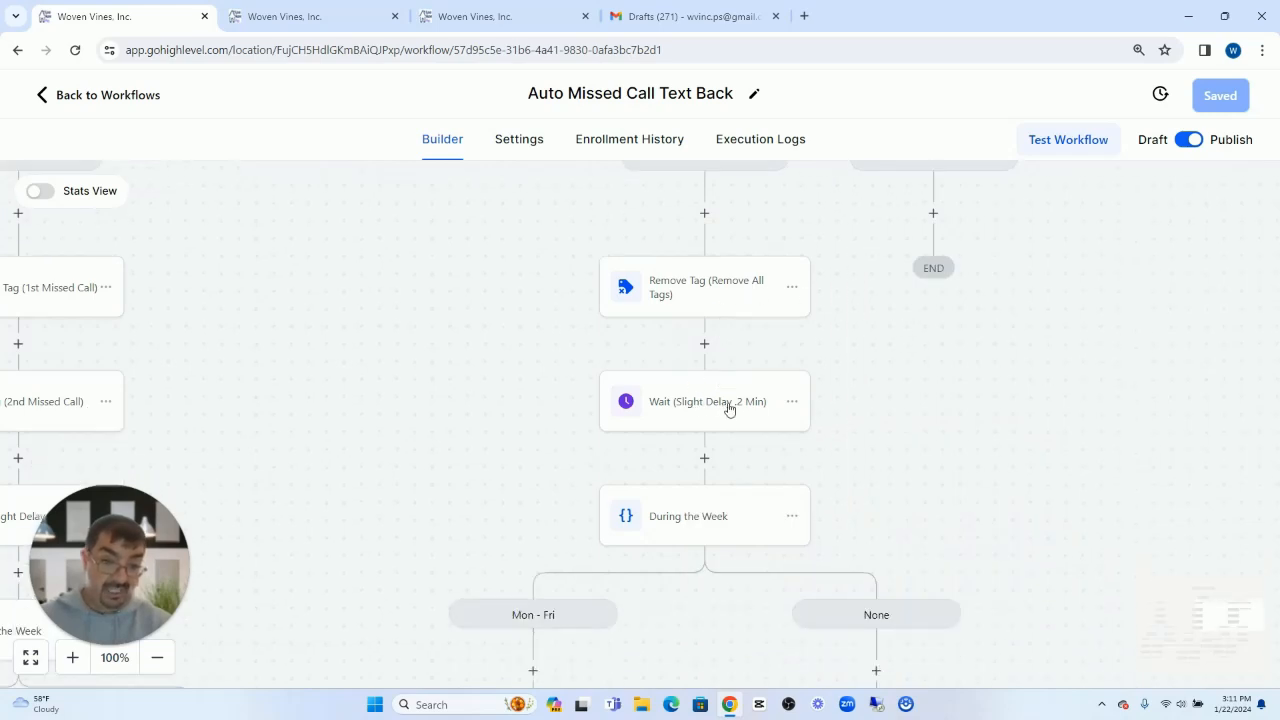
click(704, 410)
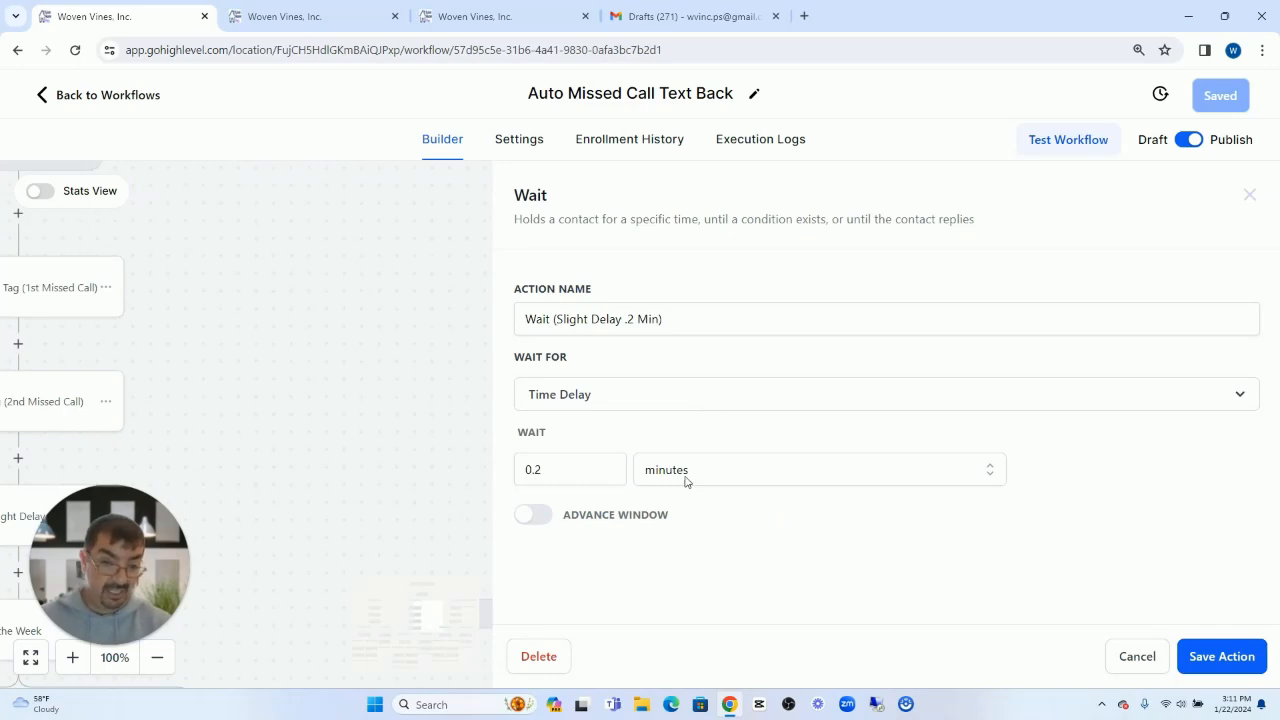
click(1140, 664)
- Start an If / Else condition after the 3rd Missed Call wait, naming it "During the Week" and its branch "Mon-Fri"
scroll(950, 515, down, 3)
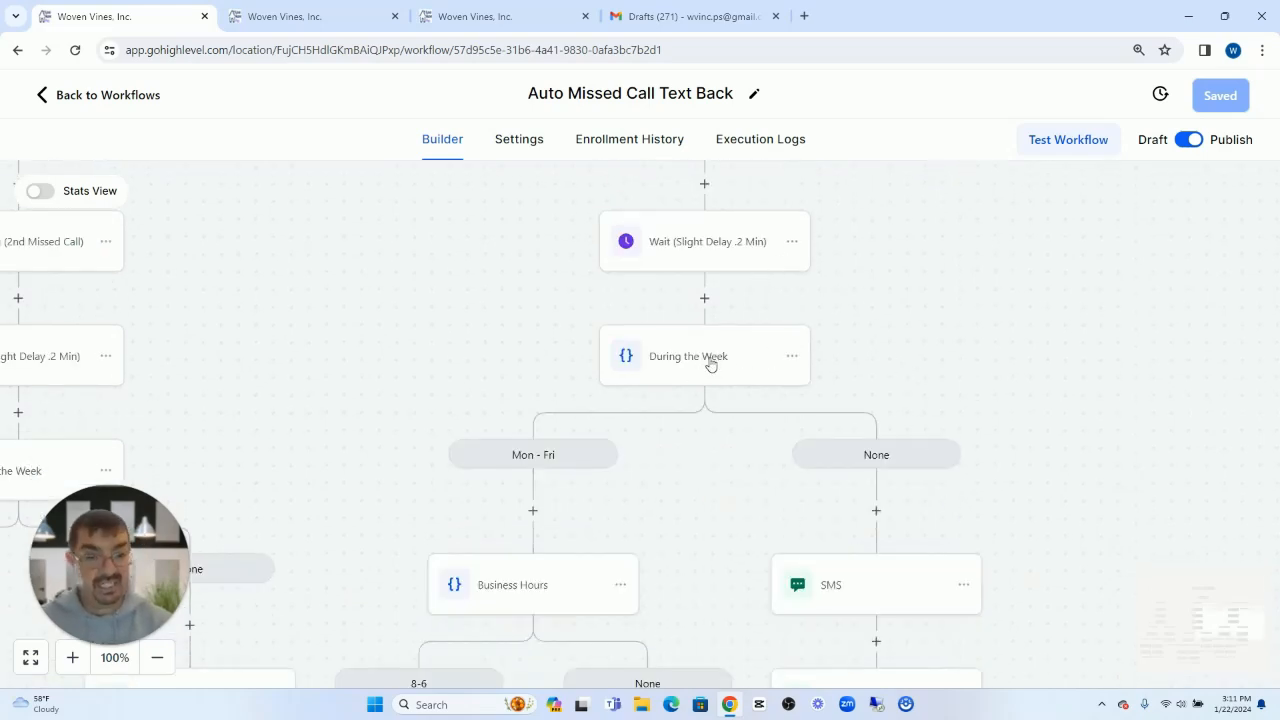
click(704, 299)
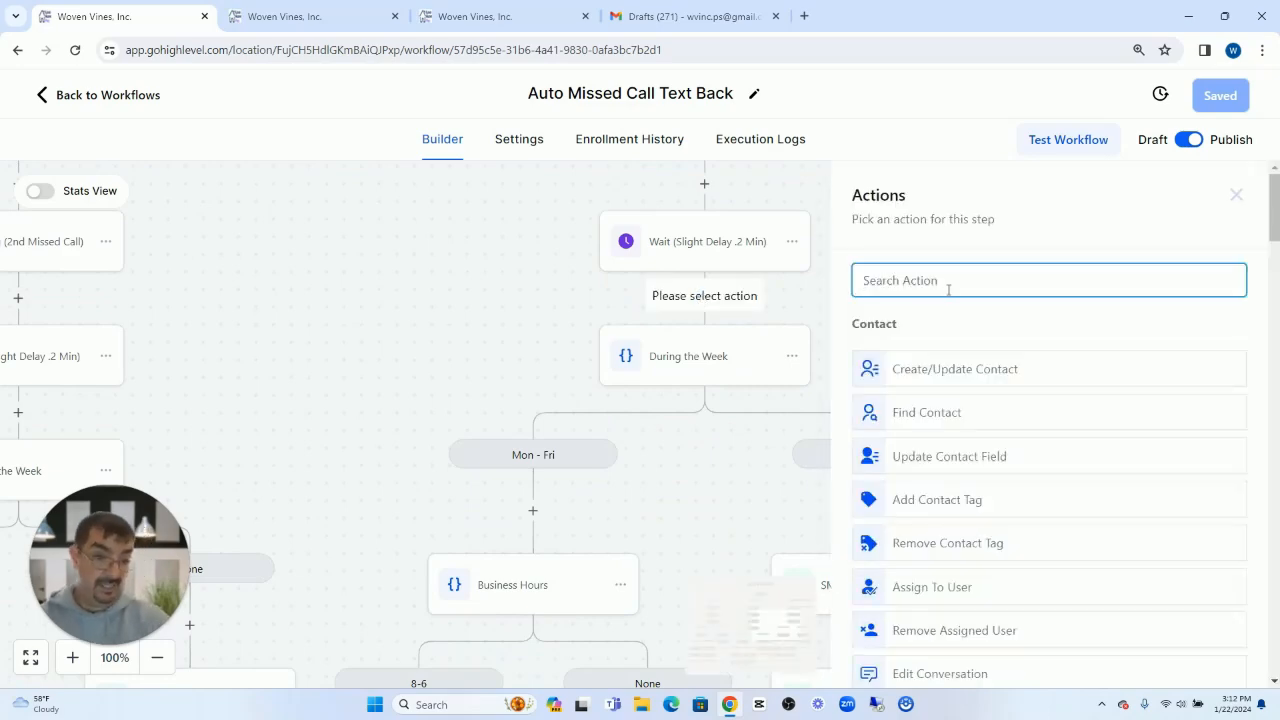
text(if)
click(929, 398)
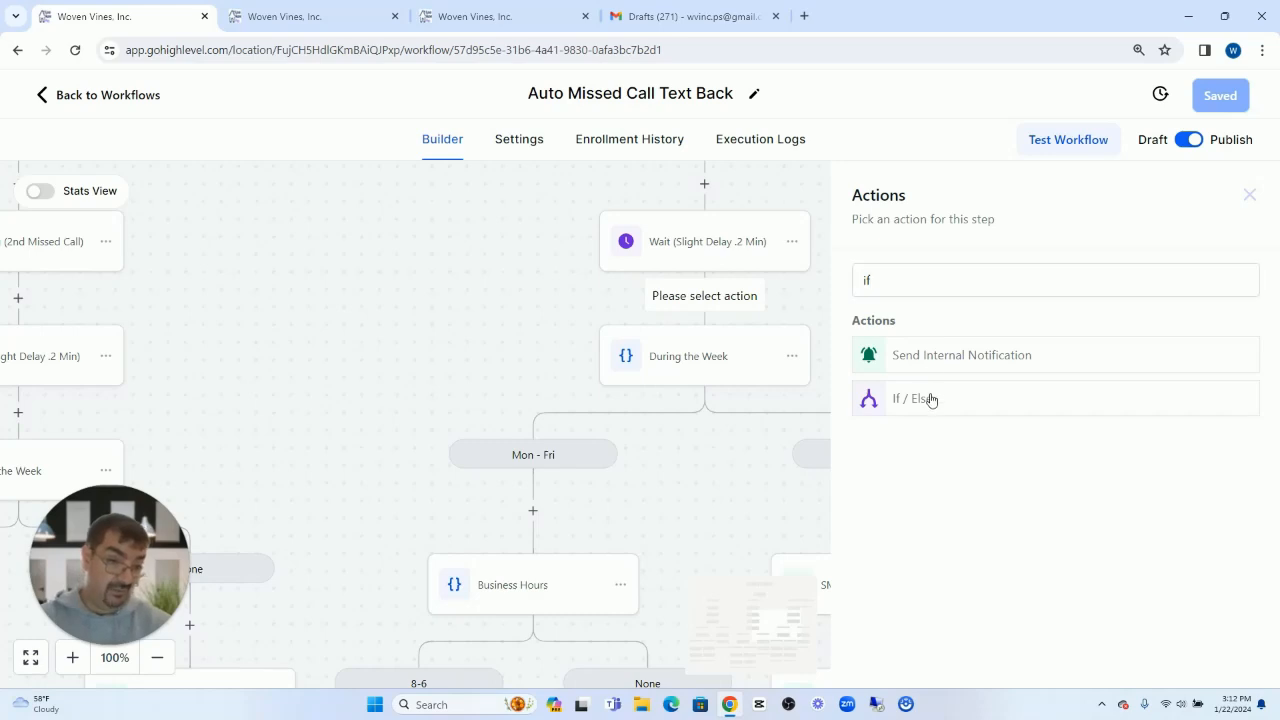
double_click(660, 325)
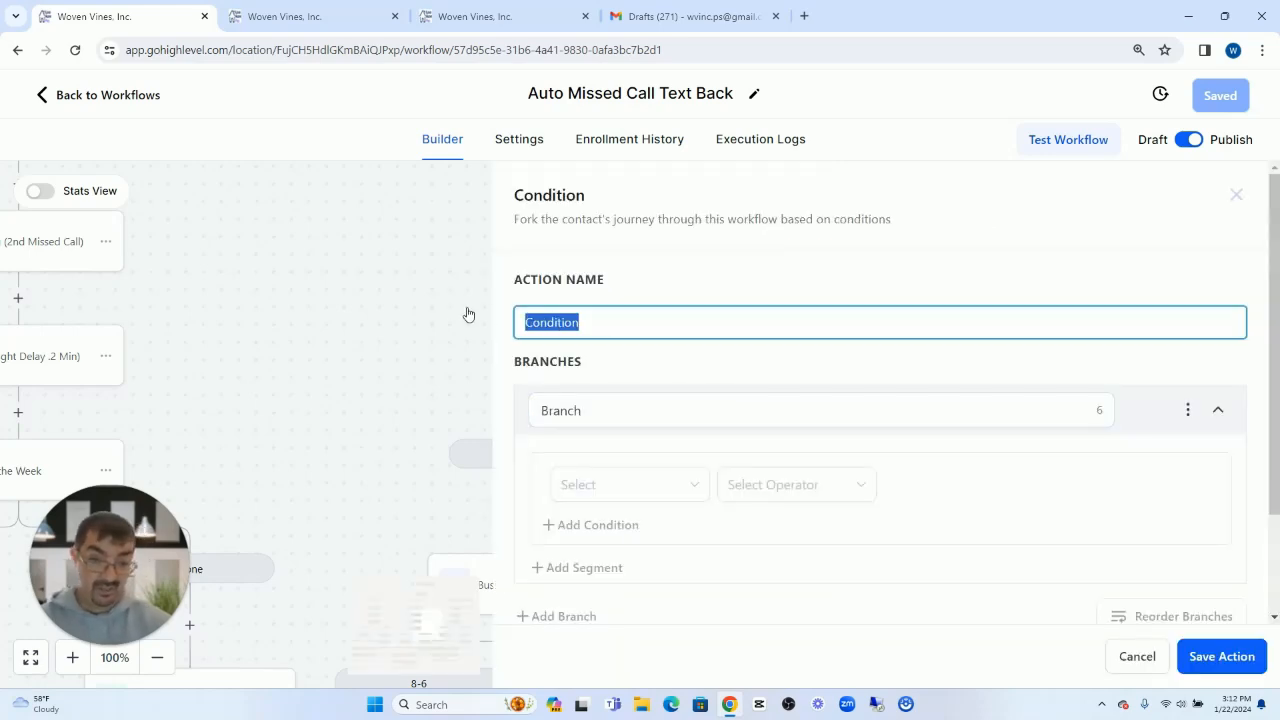
text(During the Week)
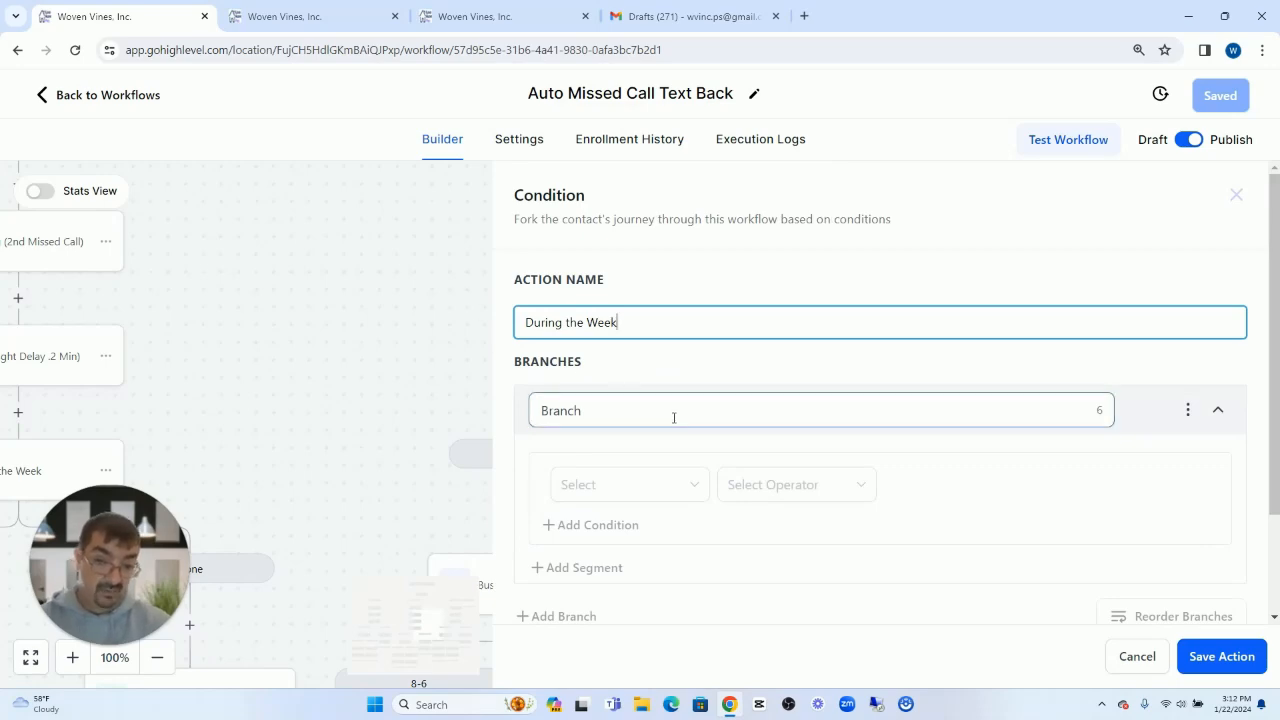
drag(674, 417, 527, 416)
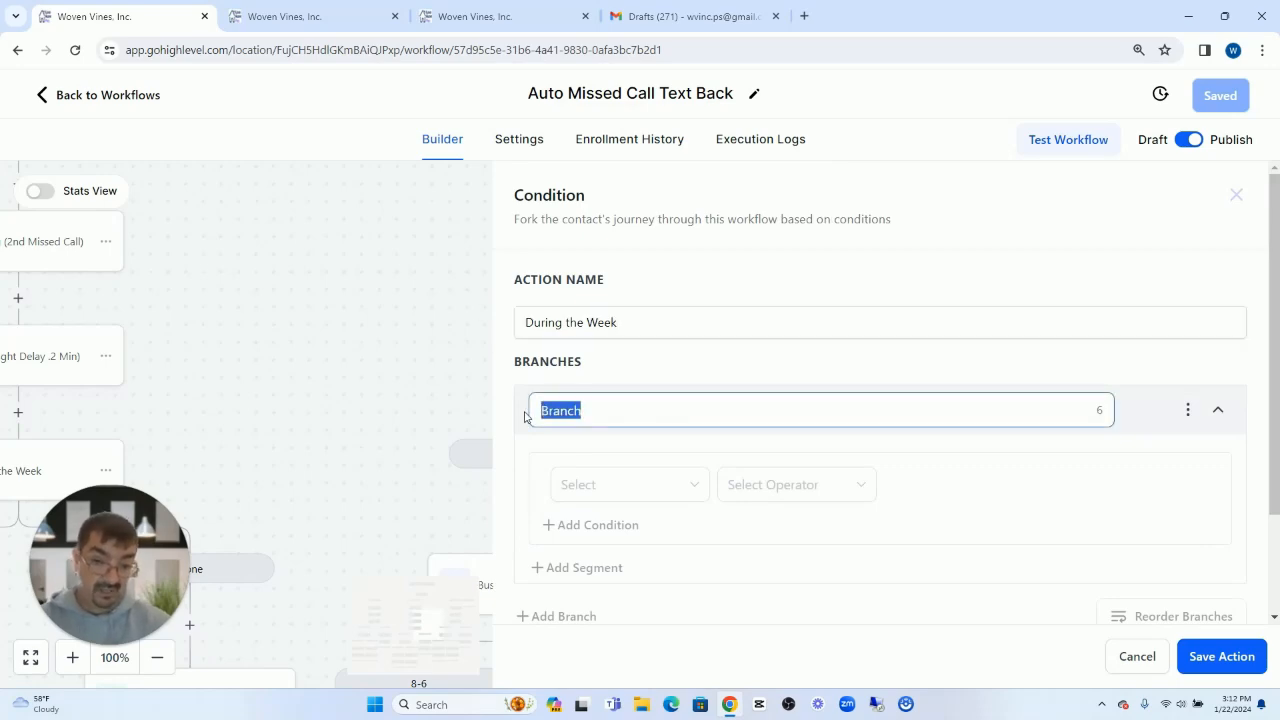
text(Mon-)
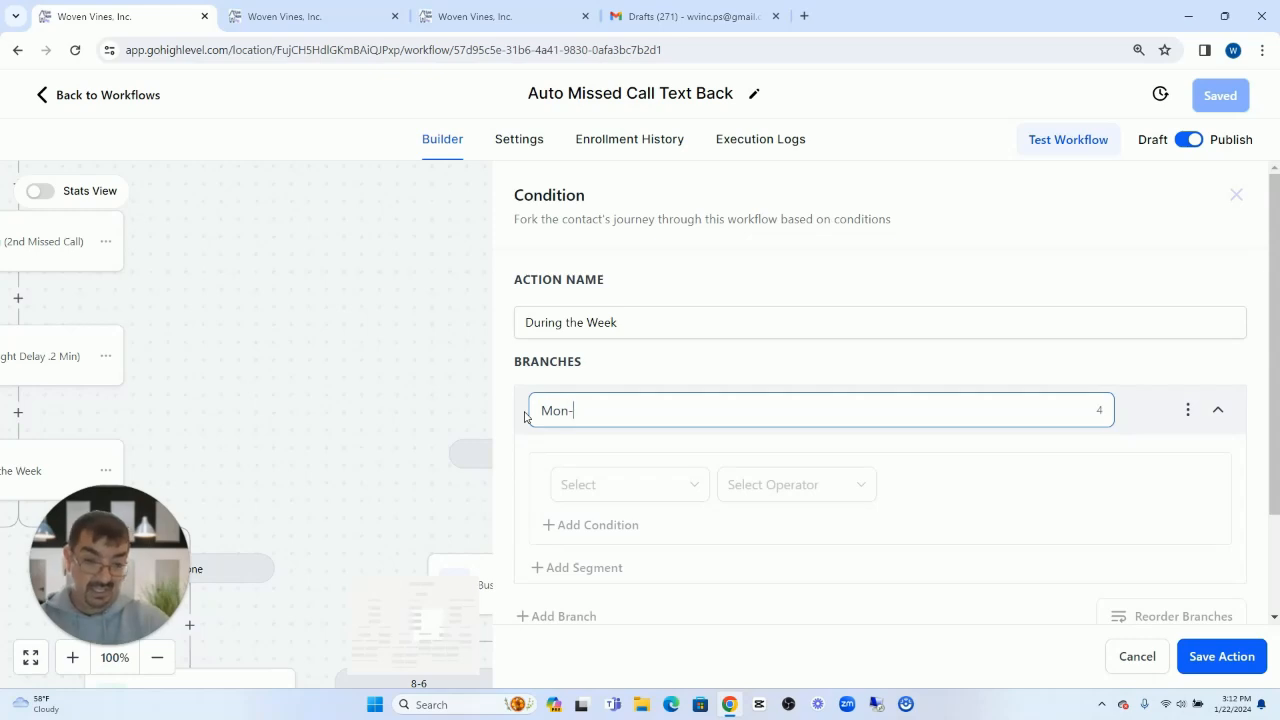
text(Fri)
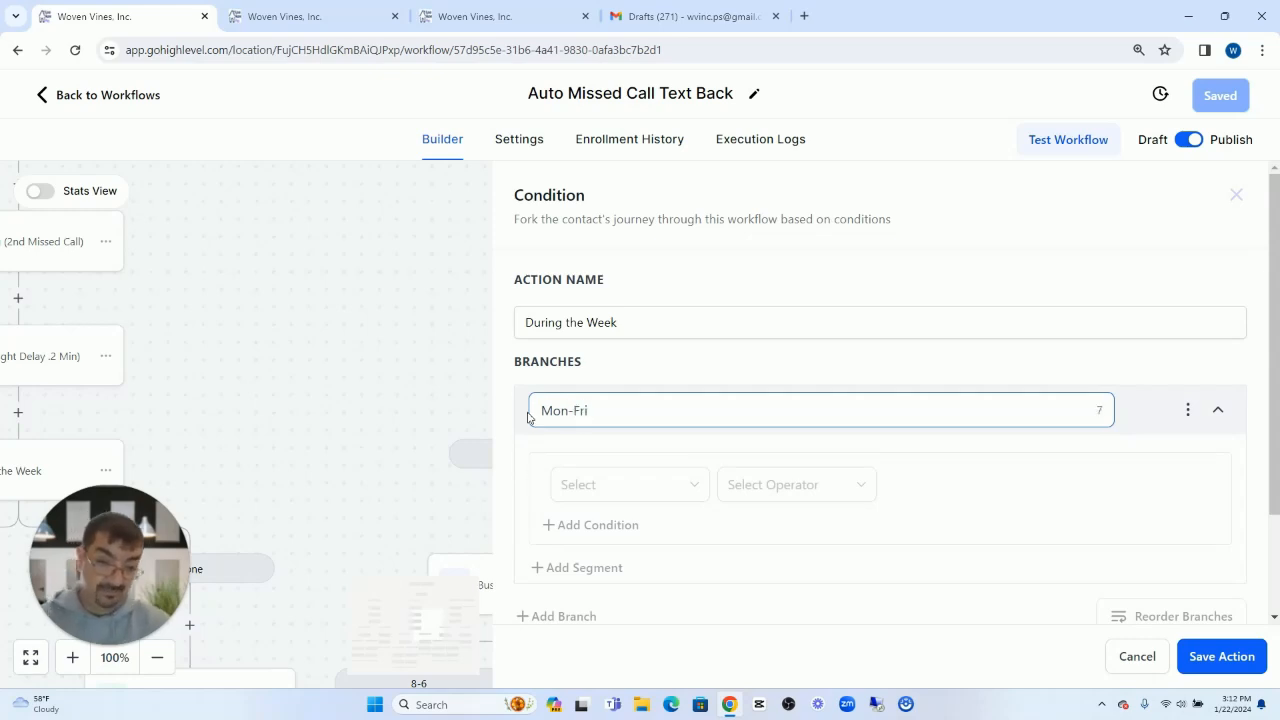
- Set the Mon-Fri branch condition to Current Day of week Is Weekday, then close the condition without saving
click(616, 484)
click(612, 258)
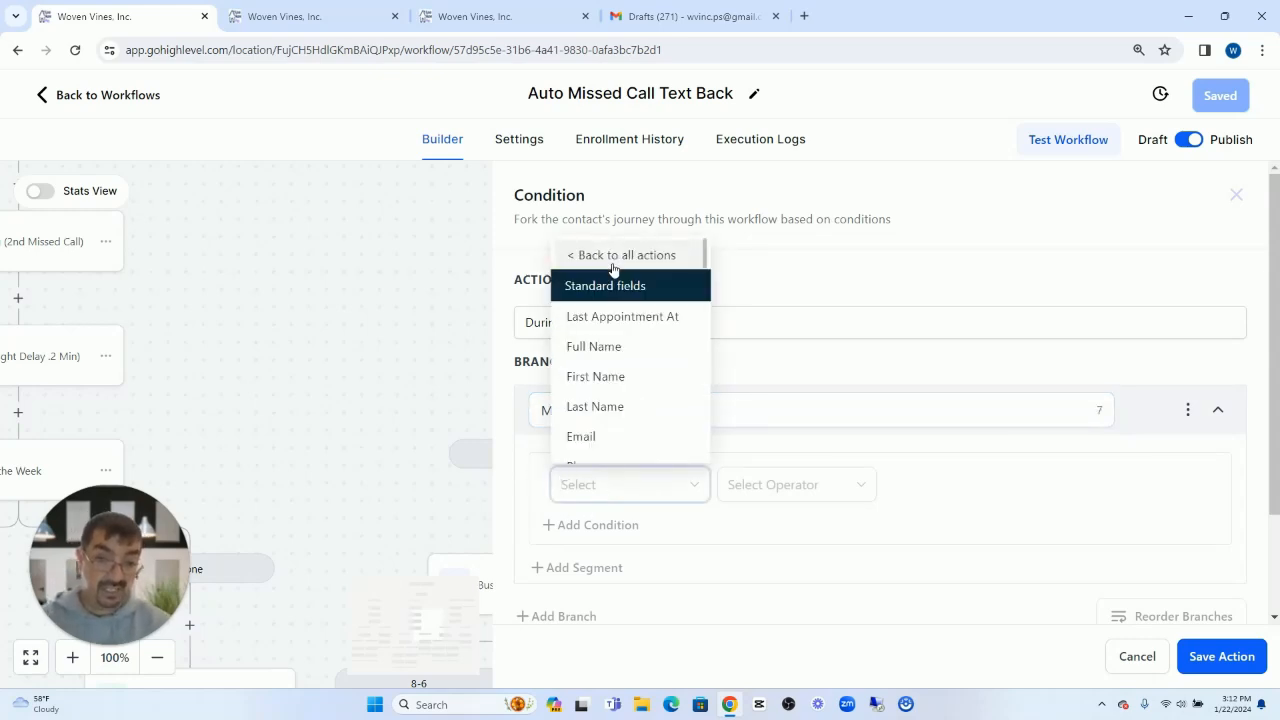
click(596, 458)
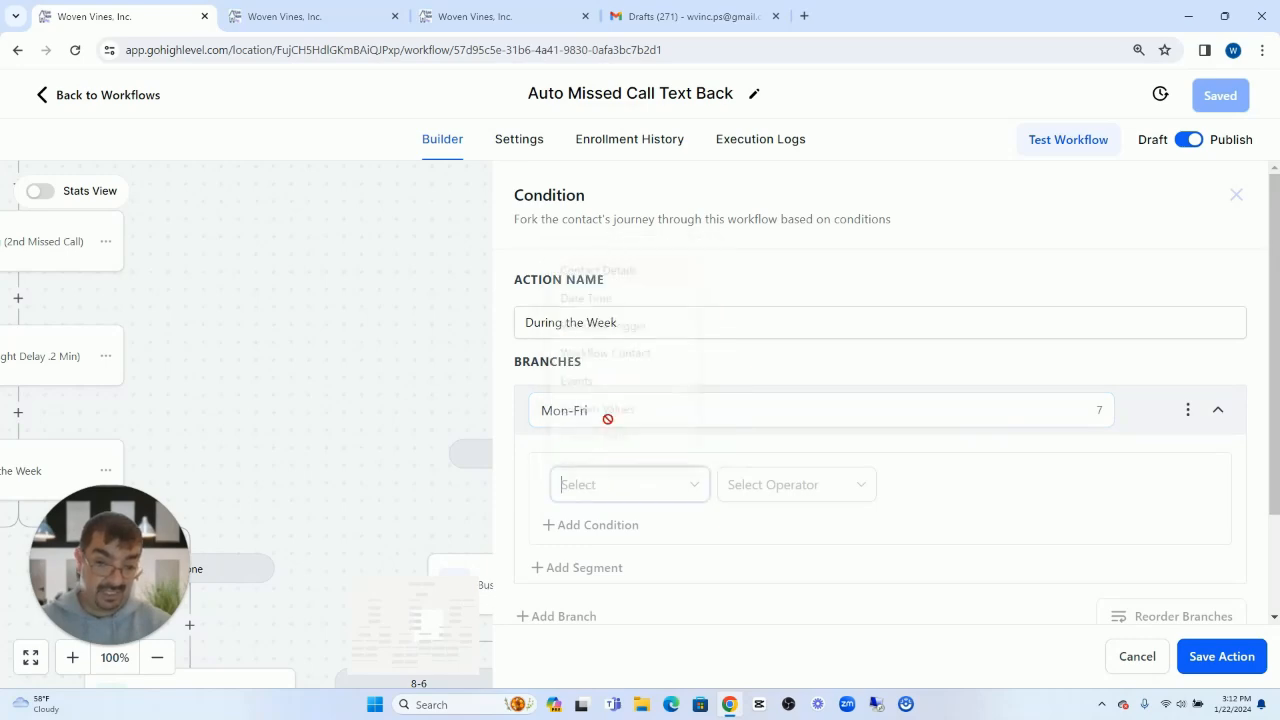
click(612, 484)
click(594, 283)
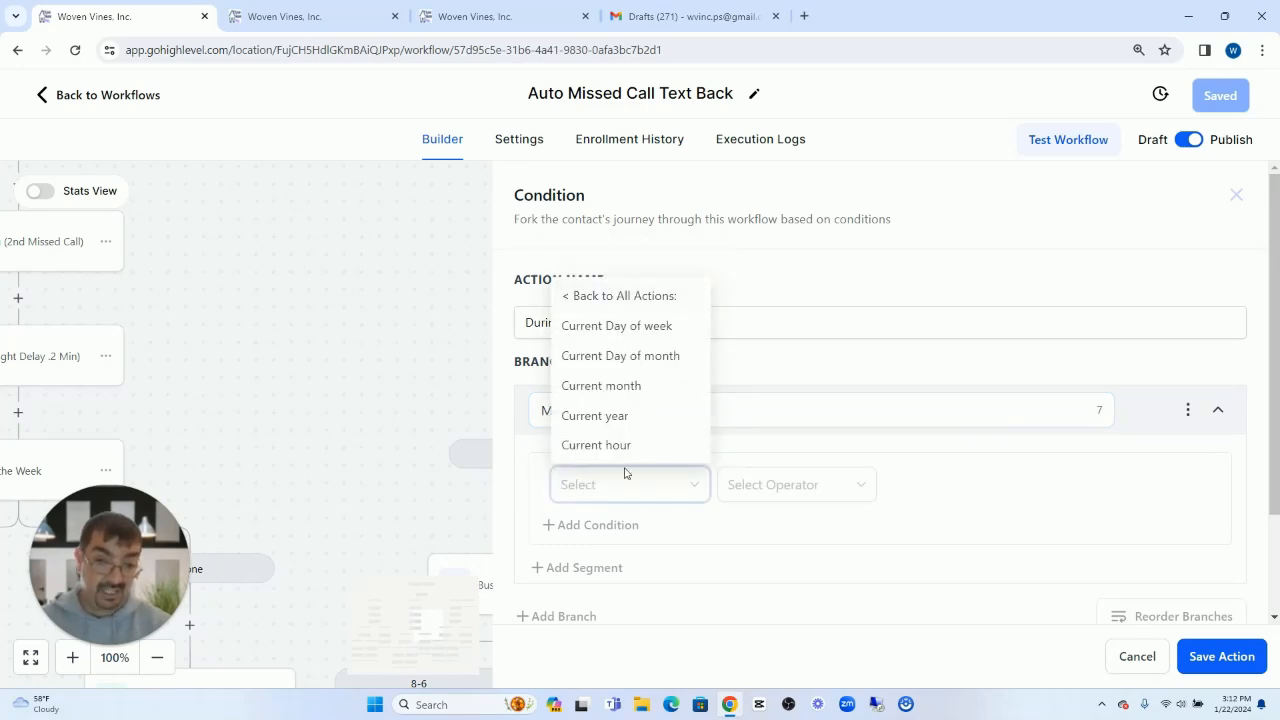
click(653, 330)
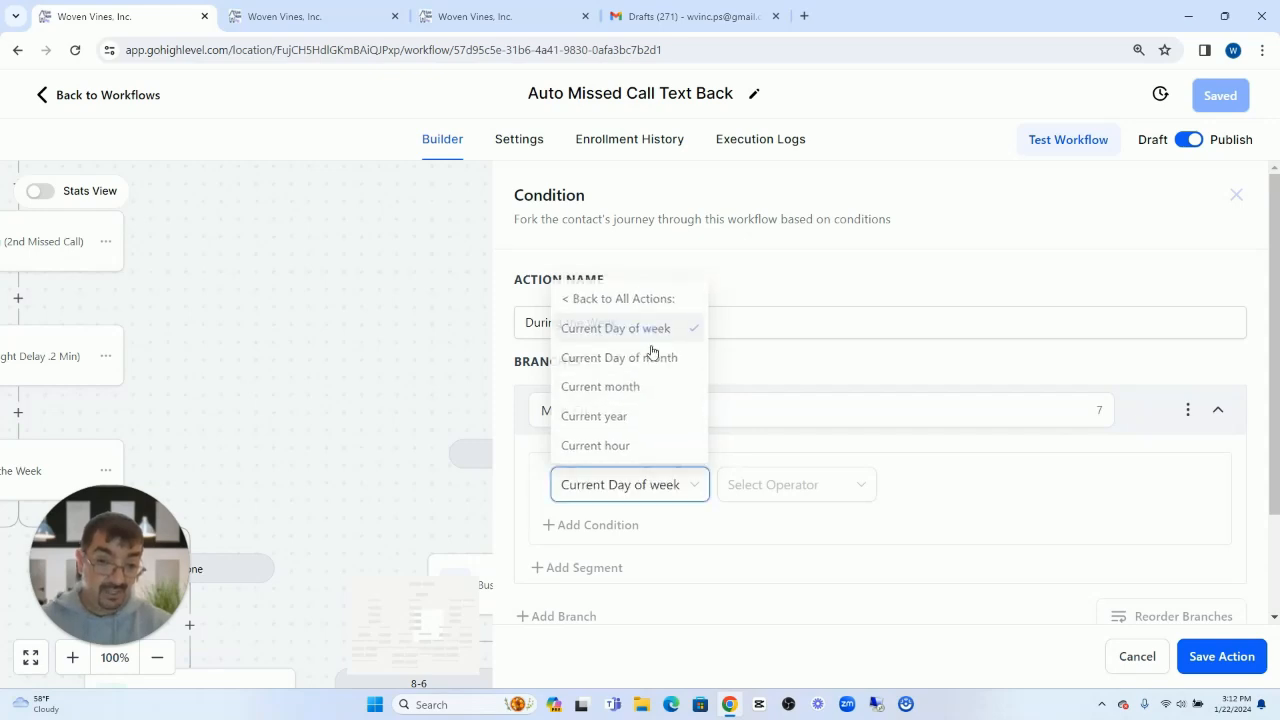
click(770, 486)
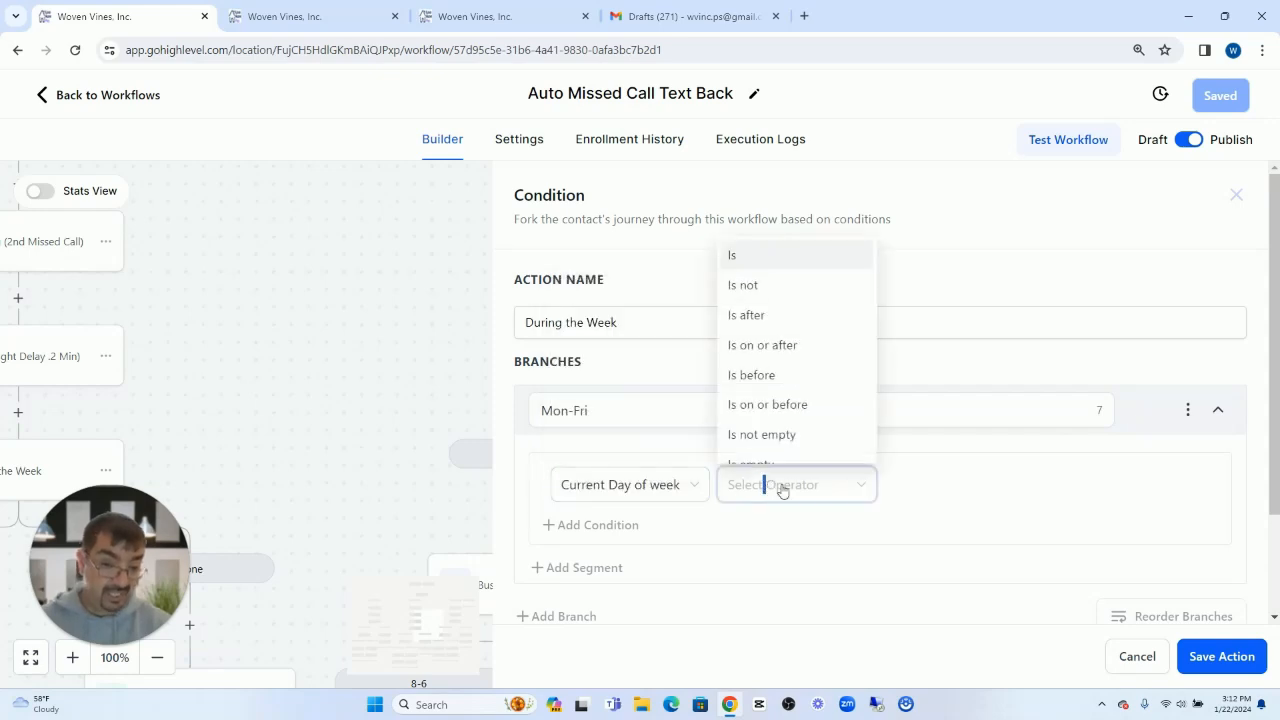
click(770, 255)
click(971, 490)
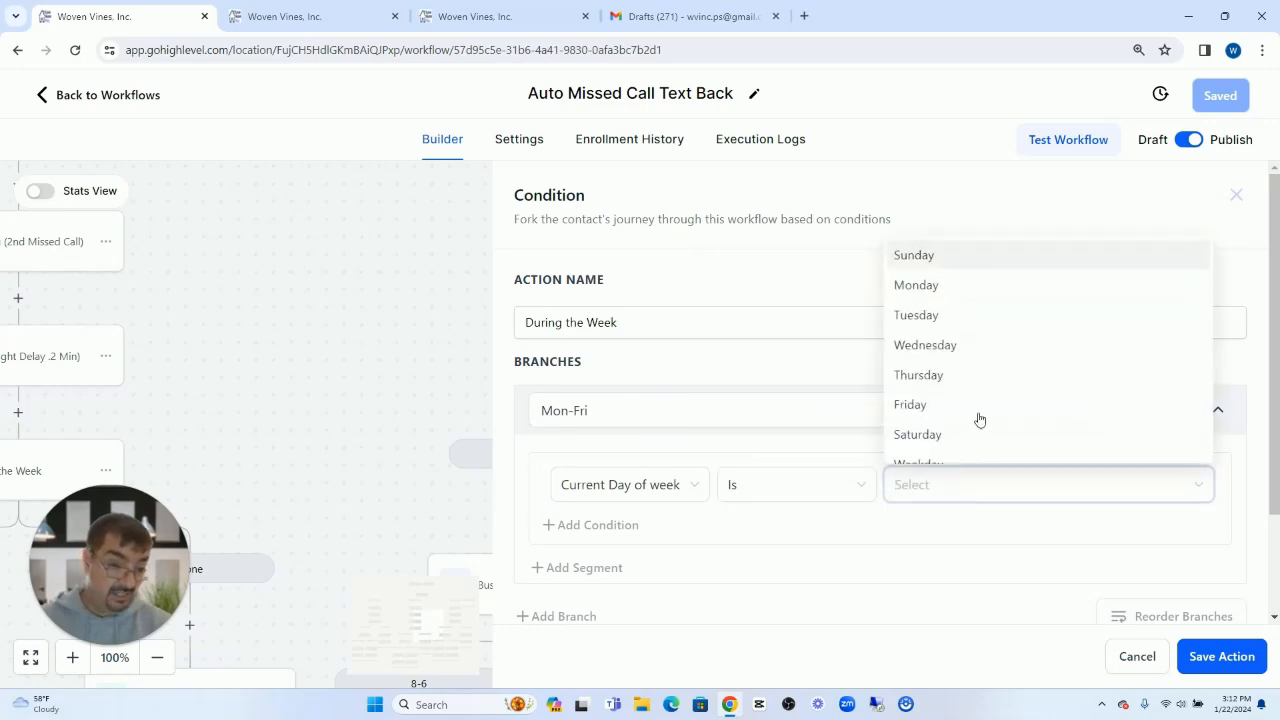
scroll(985, 342, down, 1)
click(944, 416)
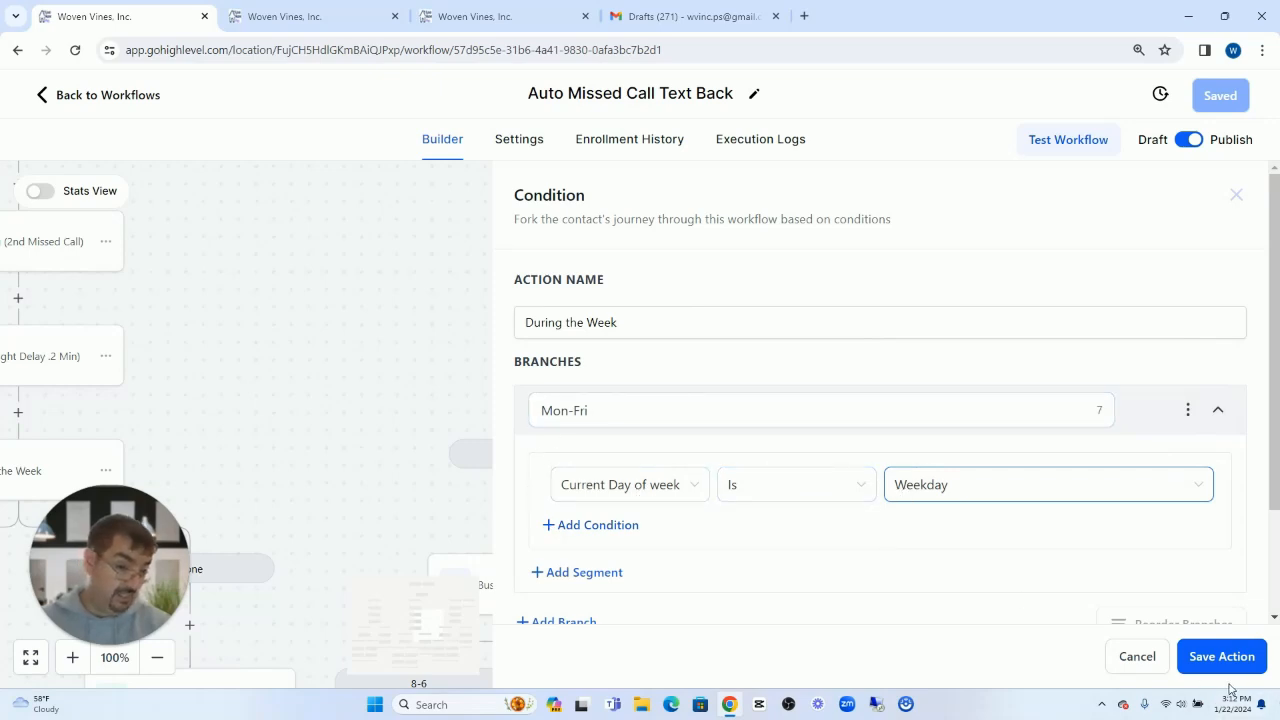
click(1140, 668)
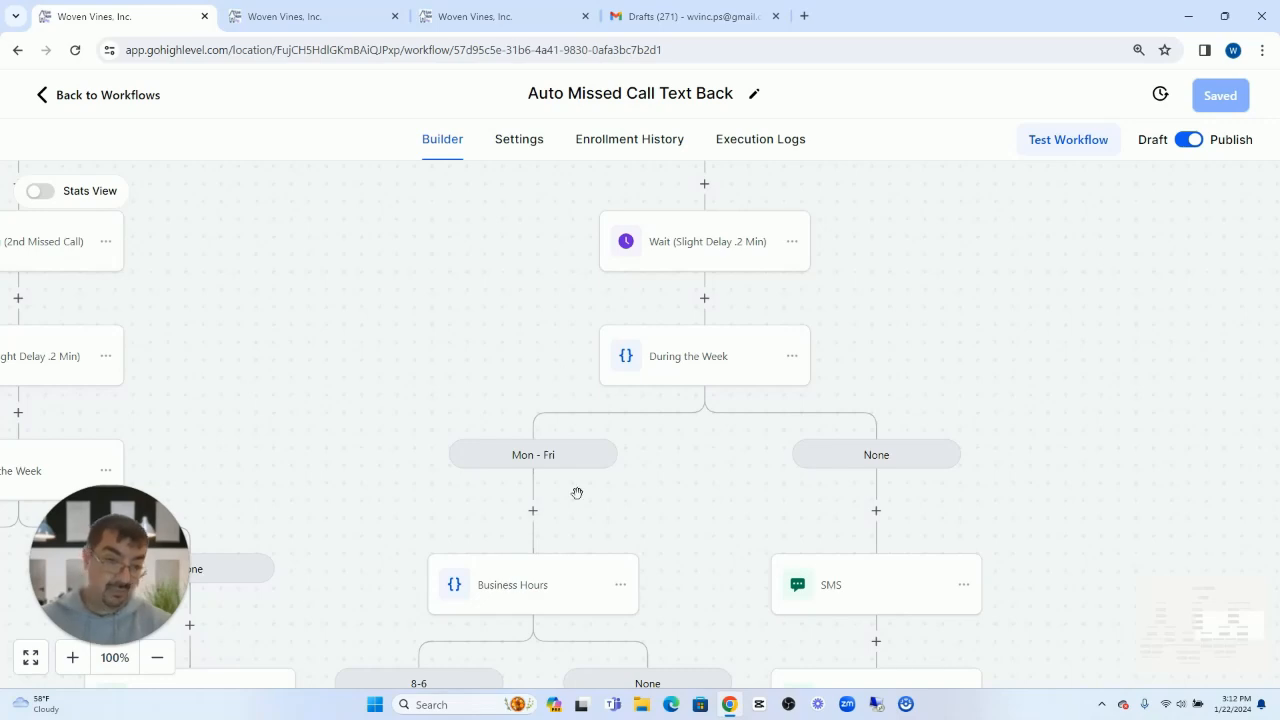
- Review the SMS message in the None branch of the 3rd Missed Call's During the Week condition and close it without saving
click(869, 591)
scroll(1065, 415, down, 3)
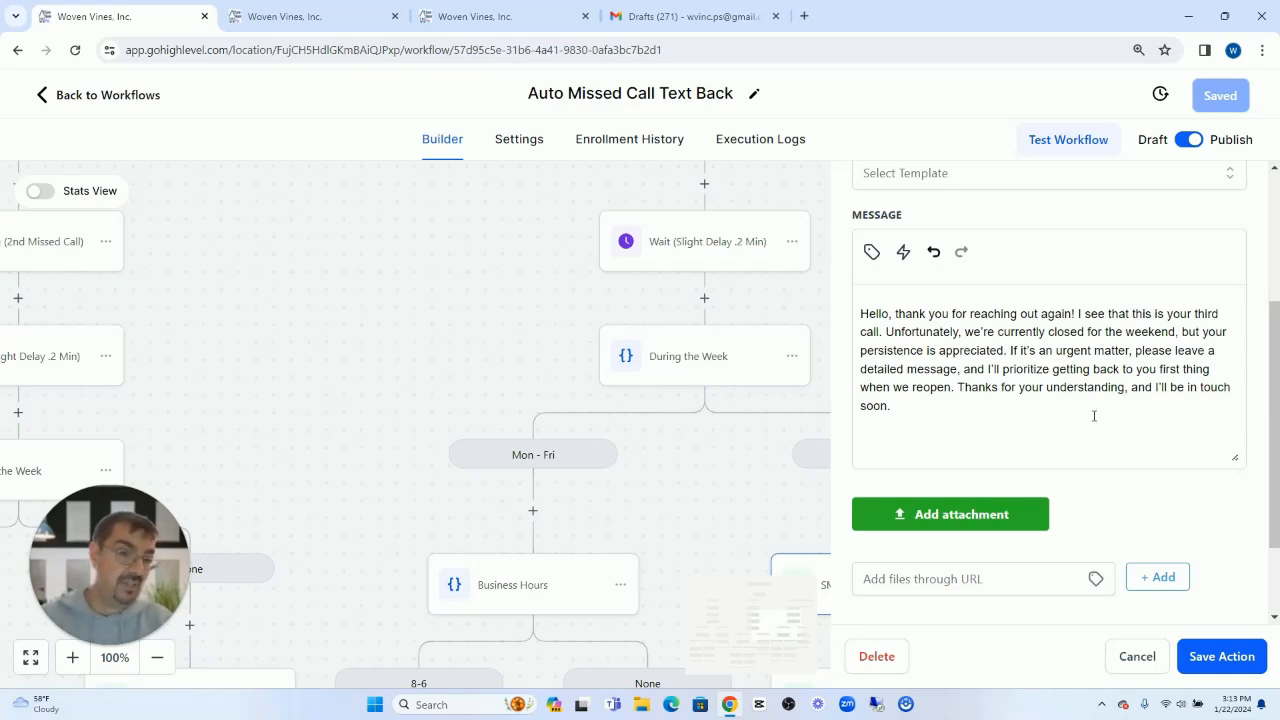
click(1137, 656)
- Review the title and message of the Internal Notification in the During the Week None branch and close it without saving
scroll(978, 520, down, 1)
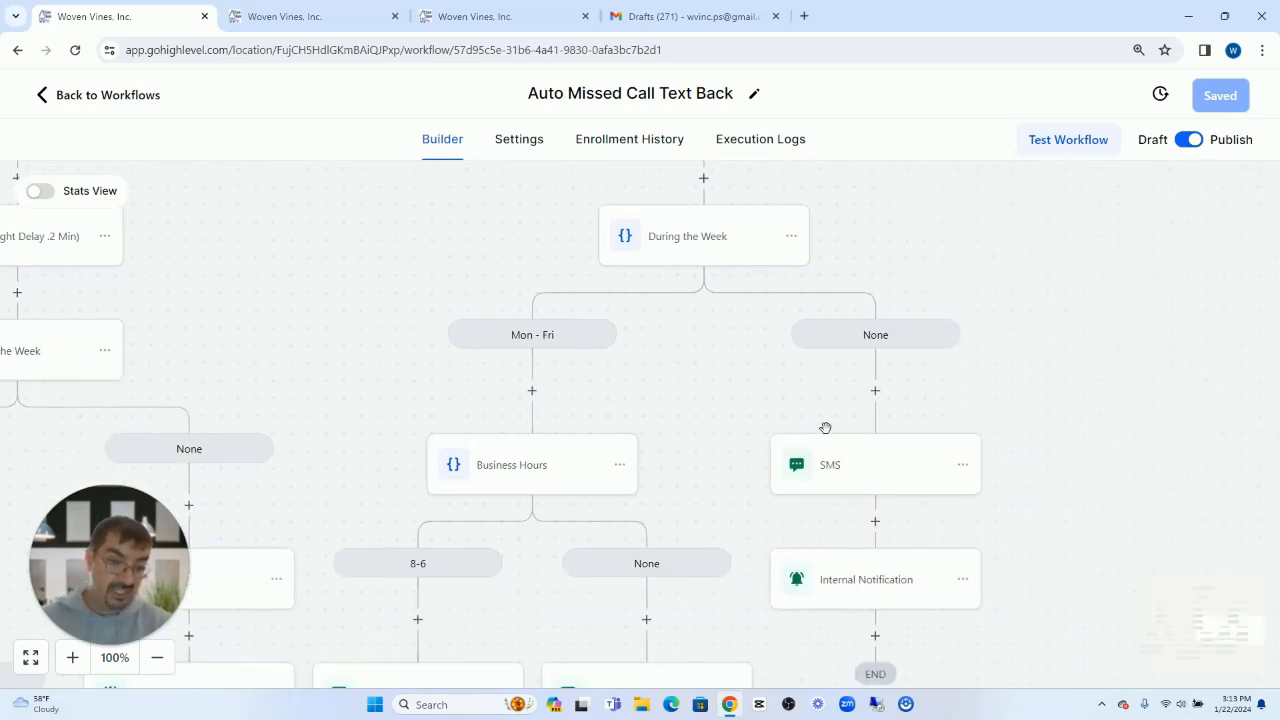
click(859, 583)
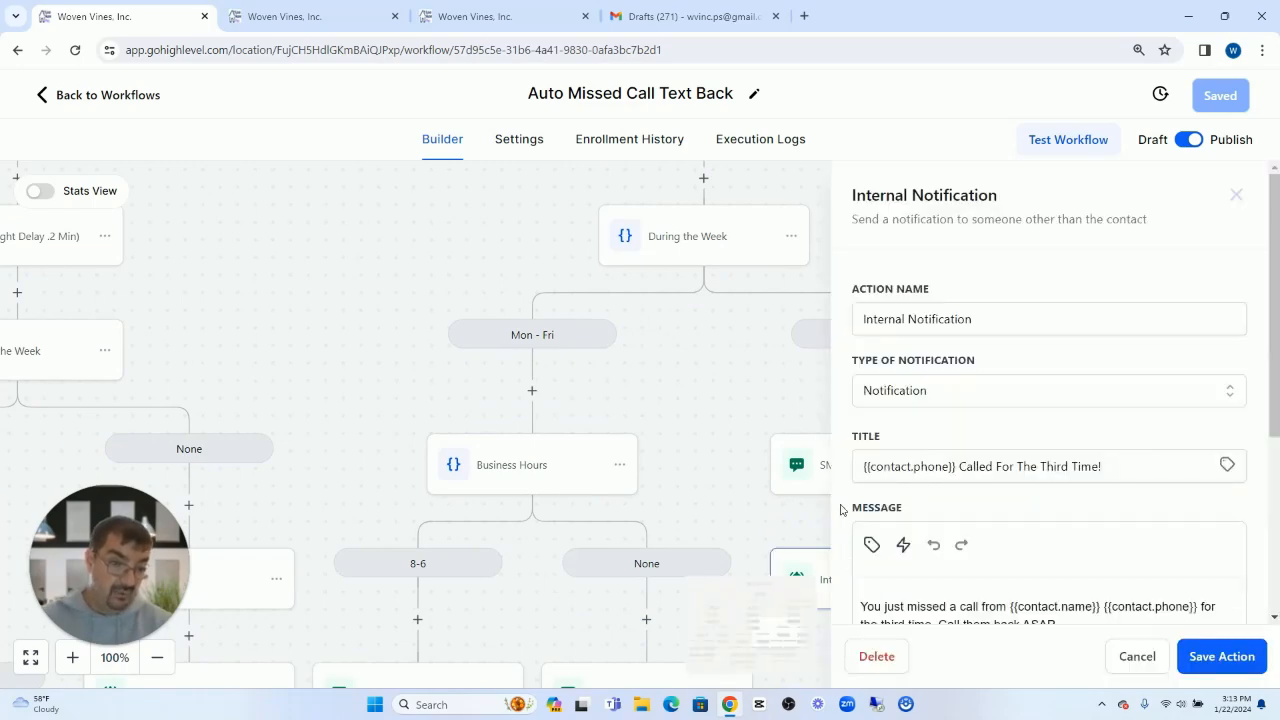
scroll(926, 467, down, 3)
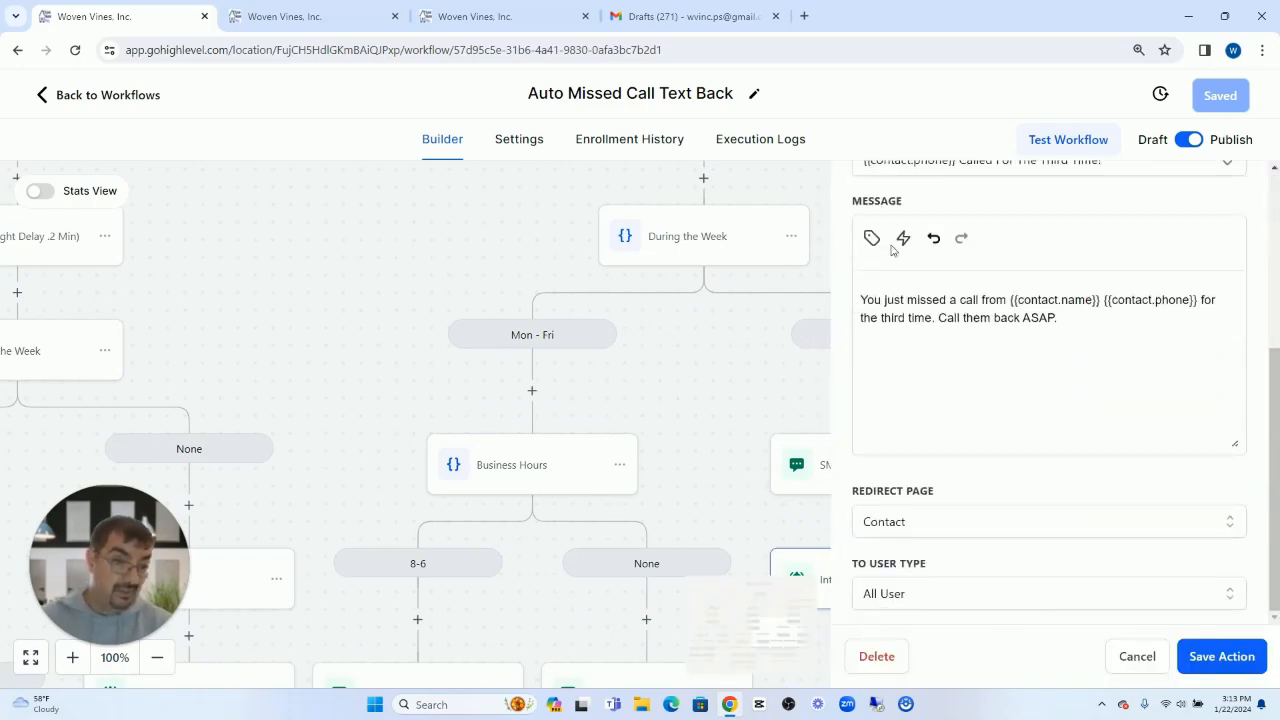
scroll(896, 304, up, 2)
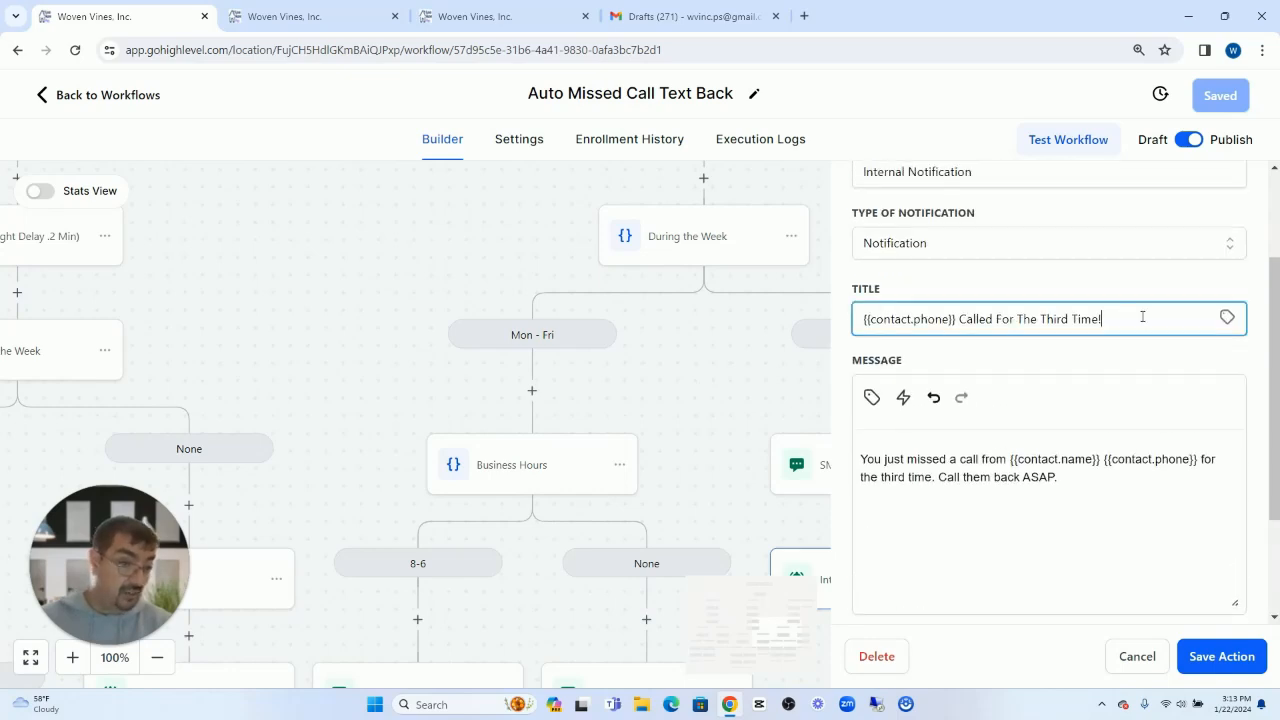
drag(1143, 318, 860, 318)
click(977, 350)
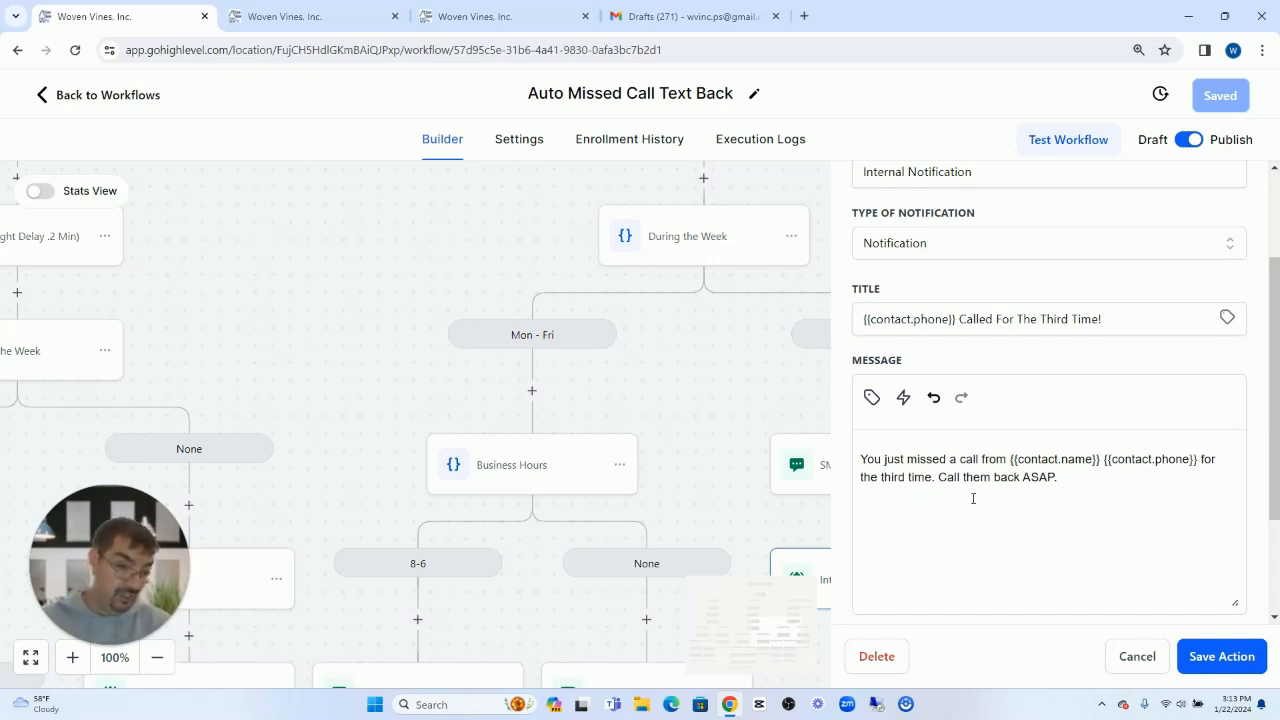
click(1137, 656)
scroll(1028, 460, down, 1)
scroll(1050, 415, down, 2)
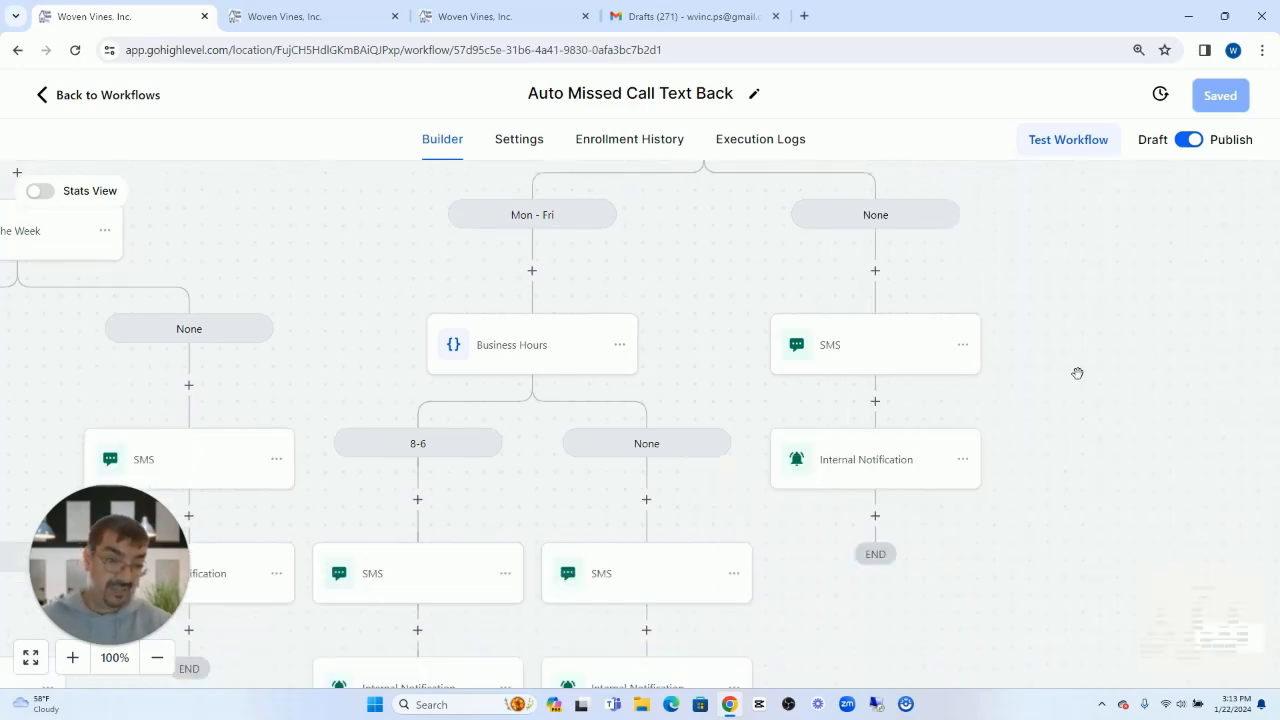
scroll(1020, 403, up, 2)
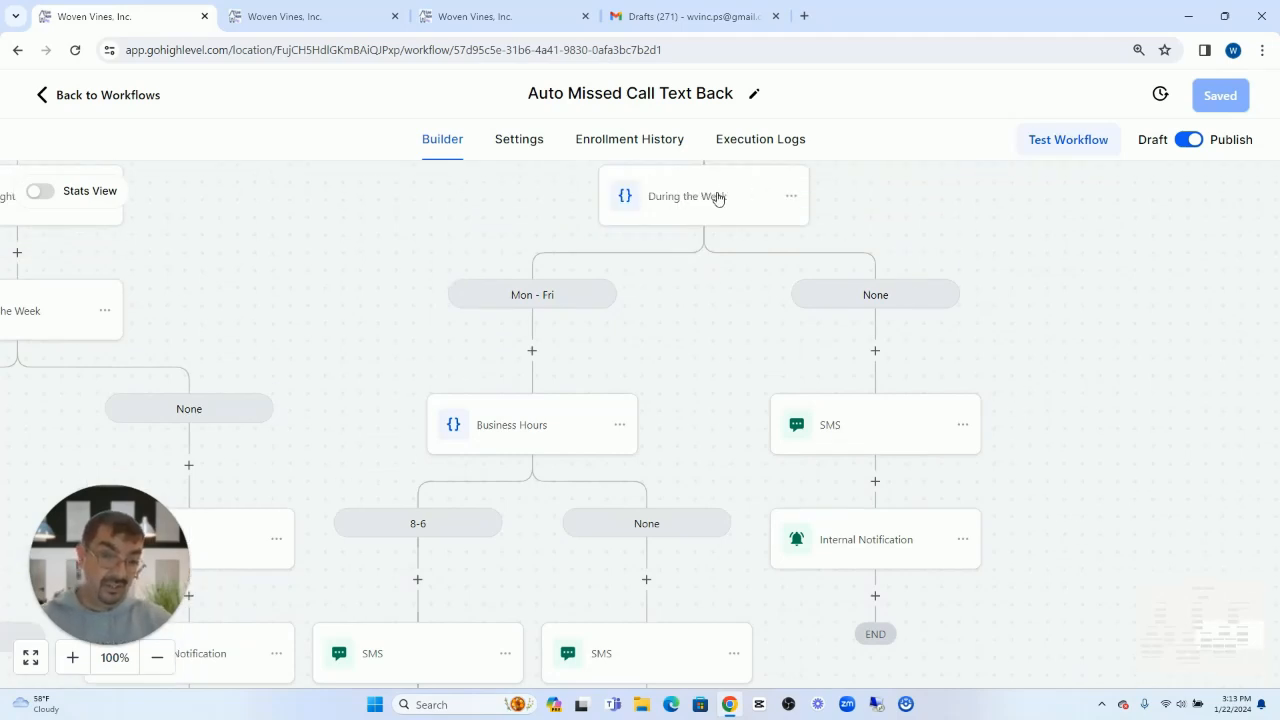
- Start an If / Else condition above Business Hours in the 3rd Missed Call's Mon-Fri branch, naming it "Business Hours" and its branch "8-6"
scroll(725, 228, up, 3)
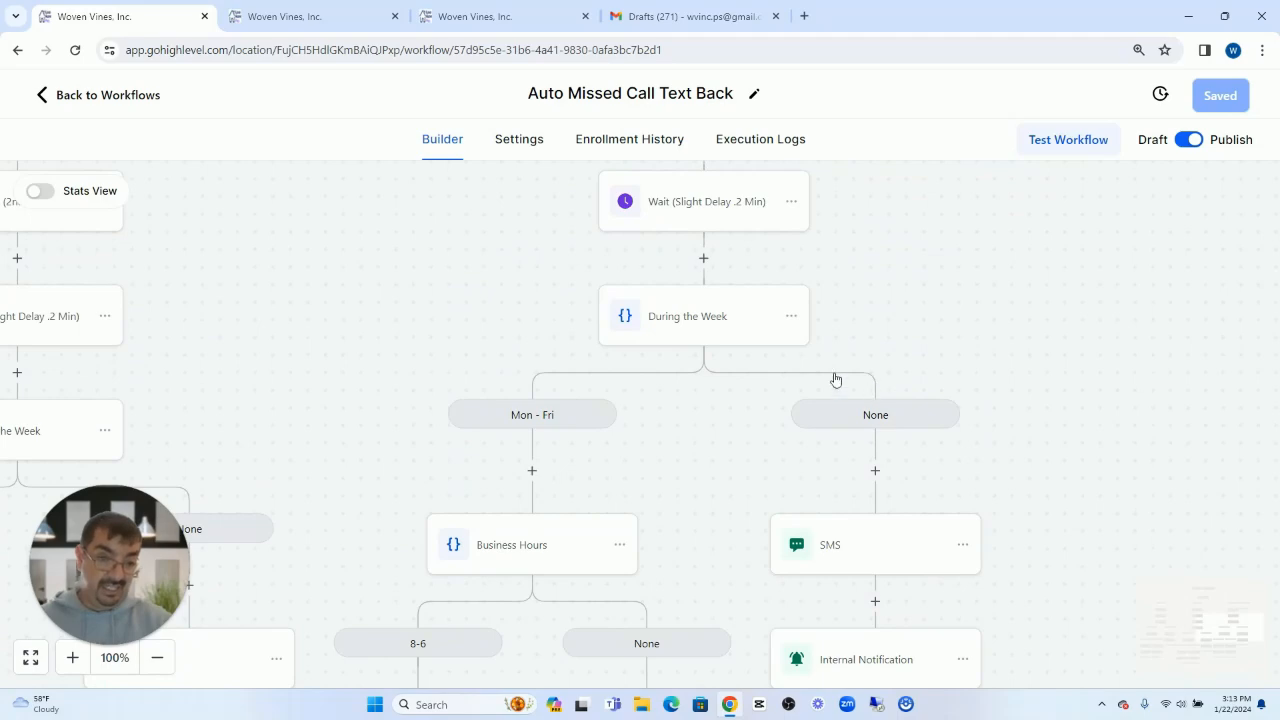
scroll(691, 329, down, 5)
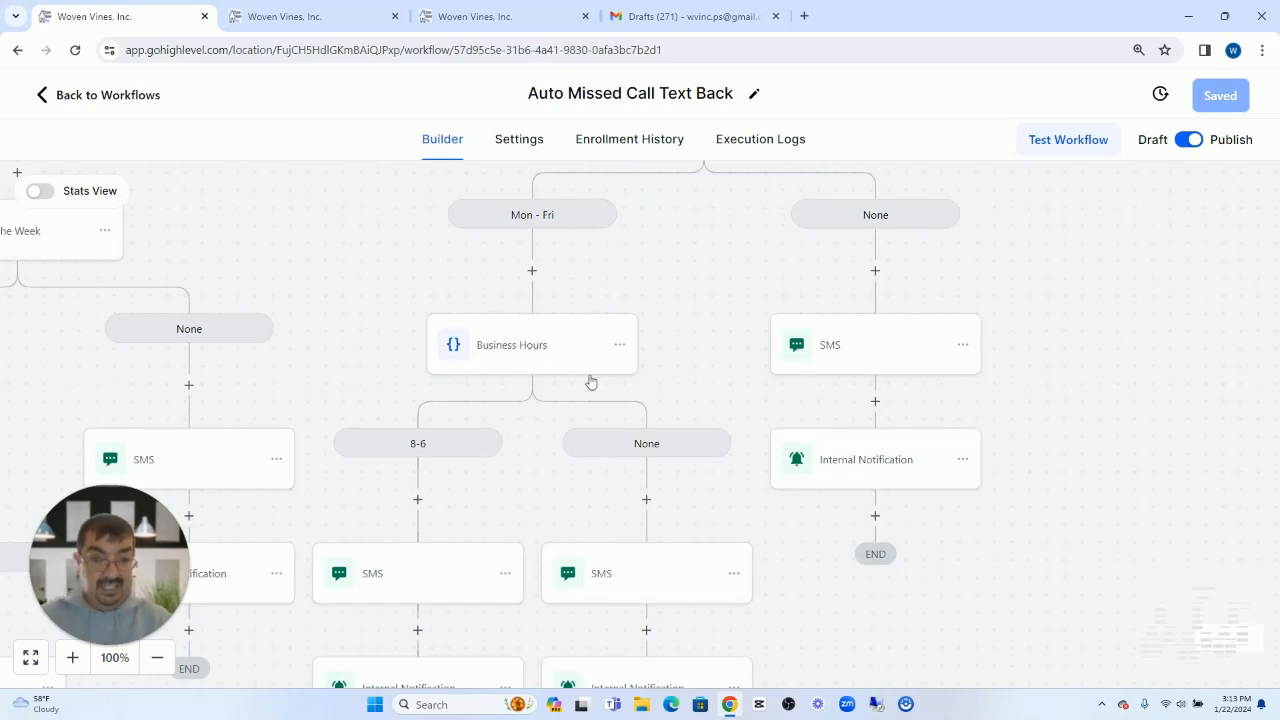
click(531, 273)
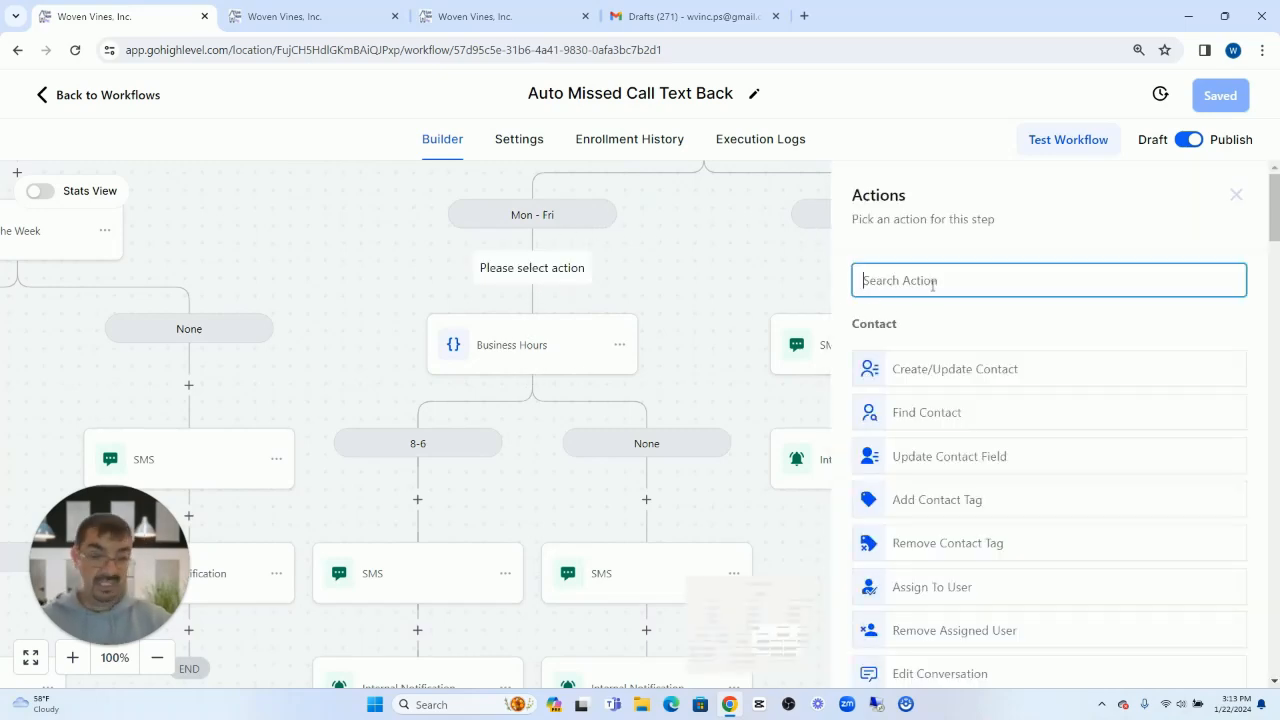
text(if)
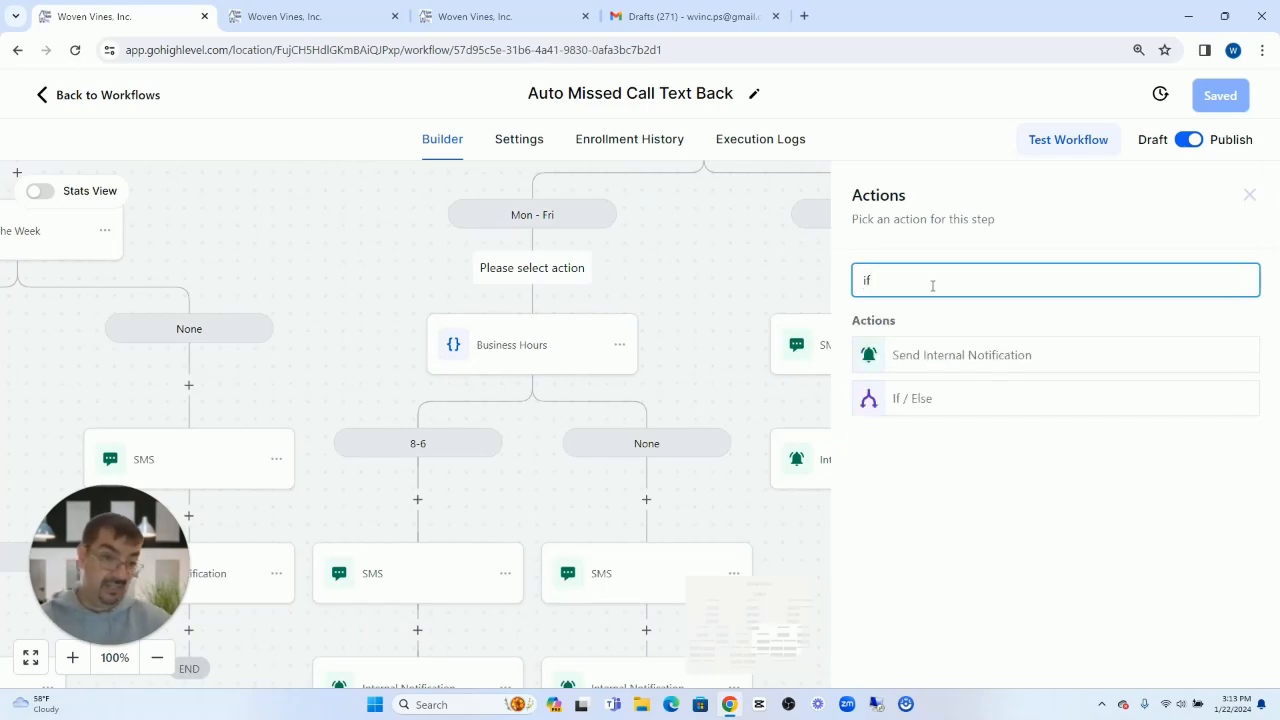
click(911, 399)
drag(590, 322, 519, 312)
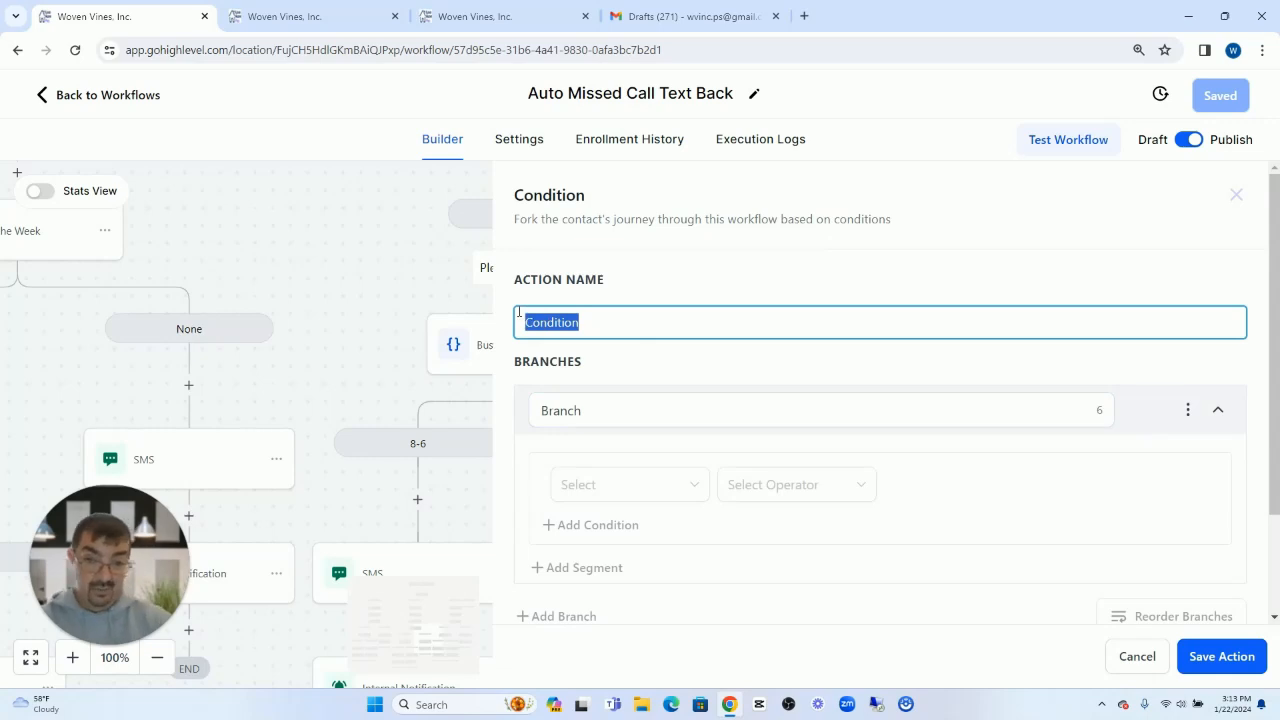
text(Business Hours)
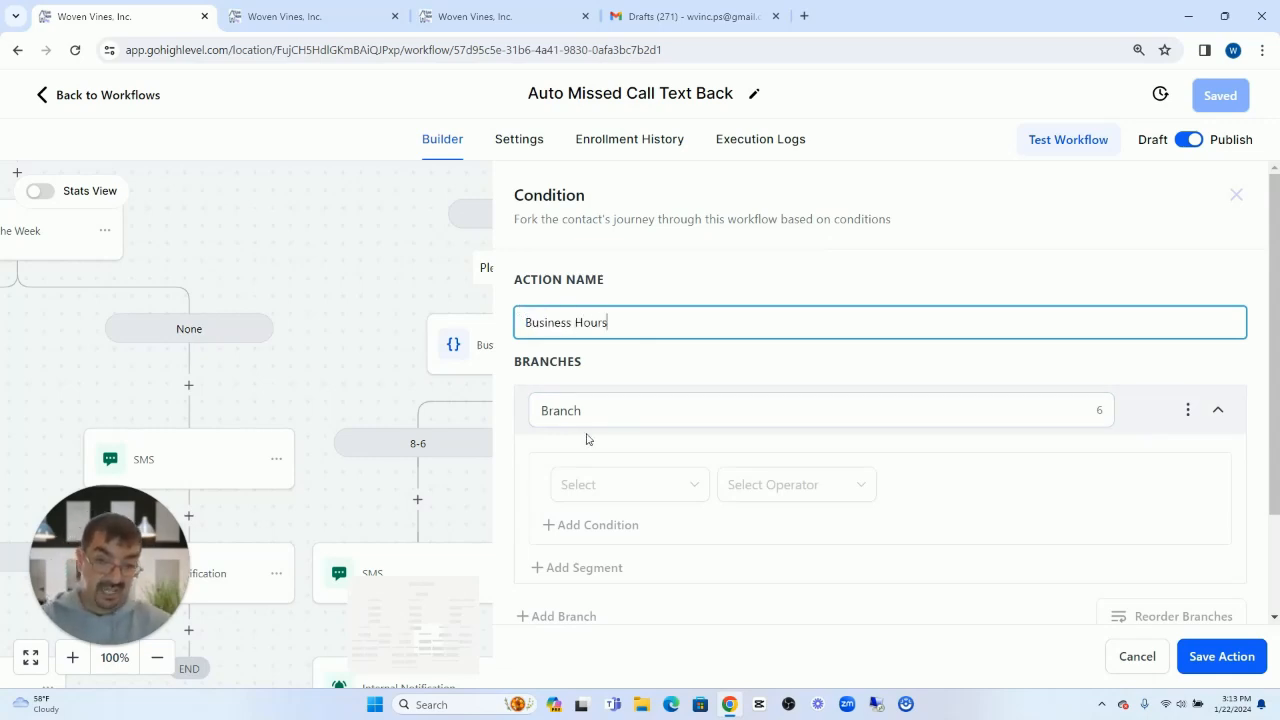
drag(585, 410, 516, 415)
text(8-6)
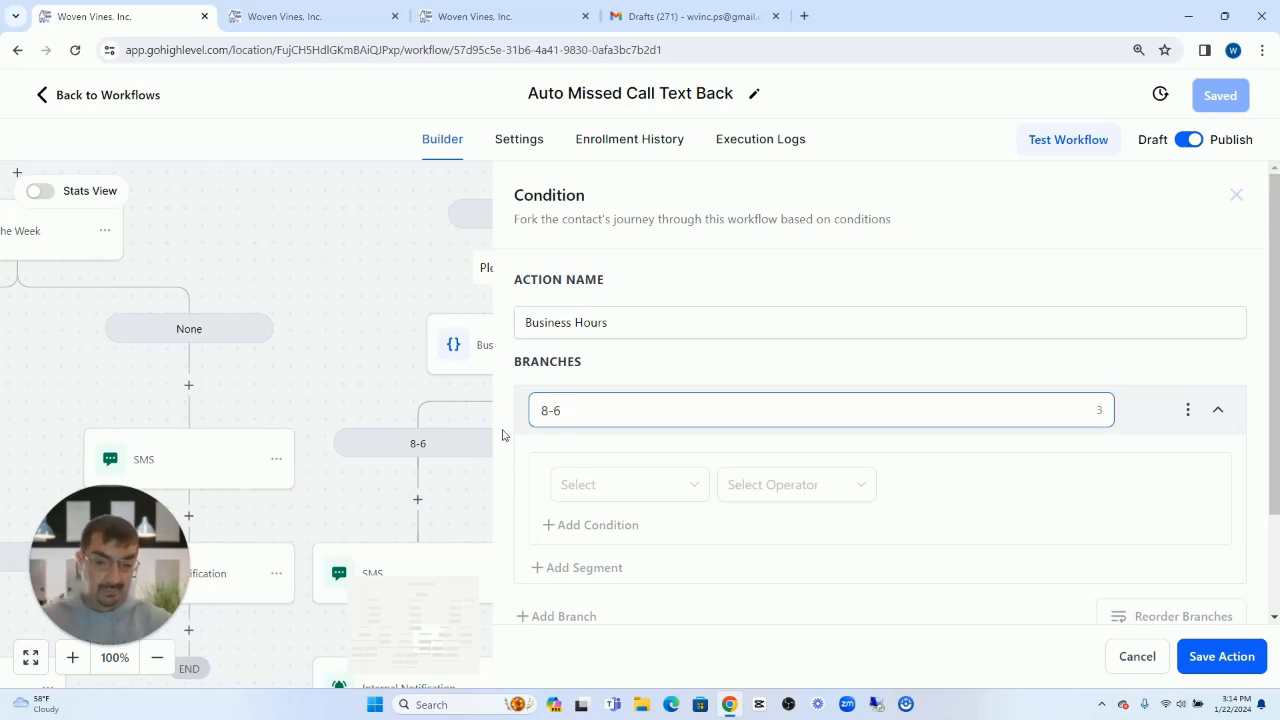
- Set the 8-6 branch's first condition to Current hour Is after 08:00 AM
scroll(510, 435, down, 2)
click(634, 366)
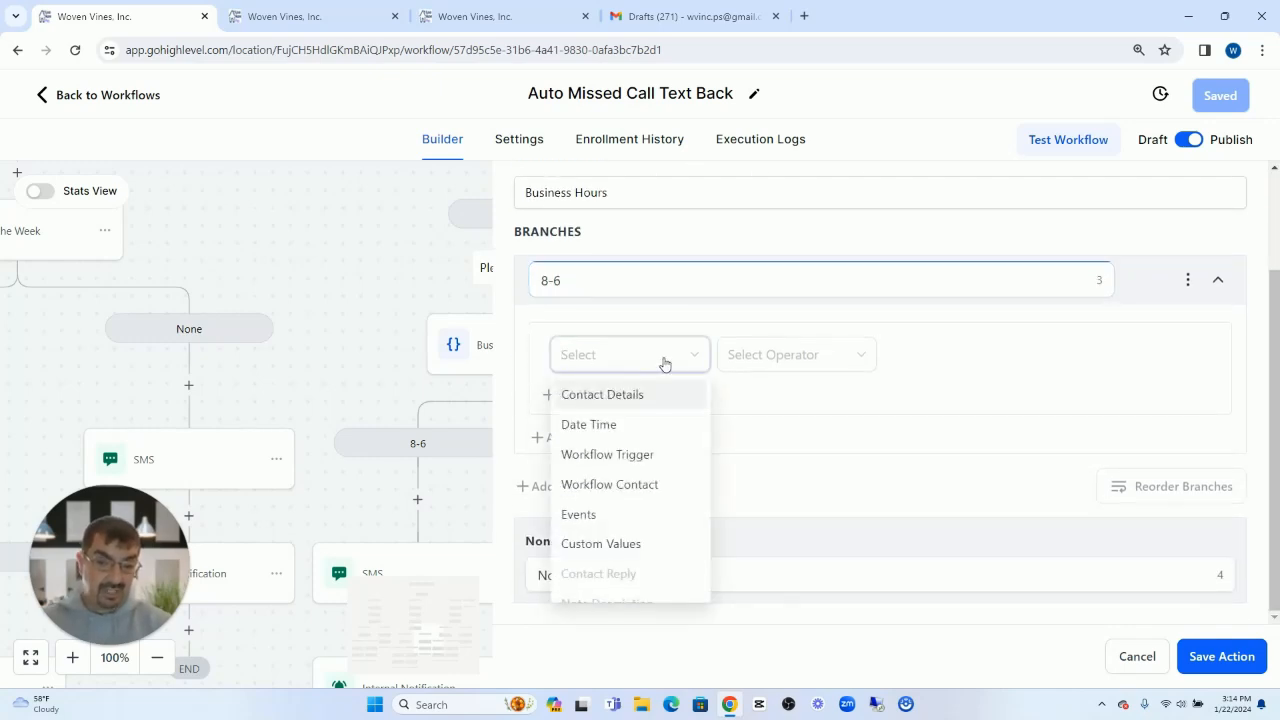
click(613, 426)
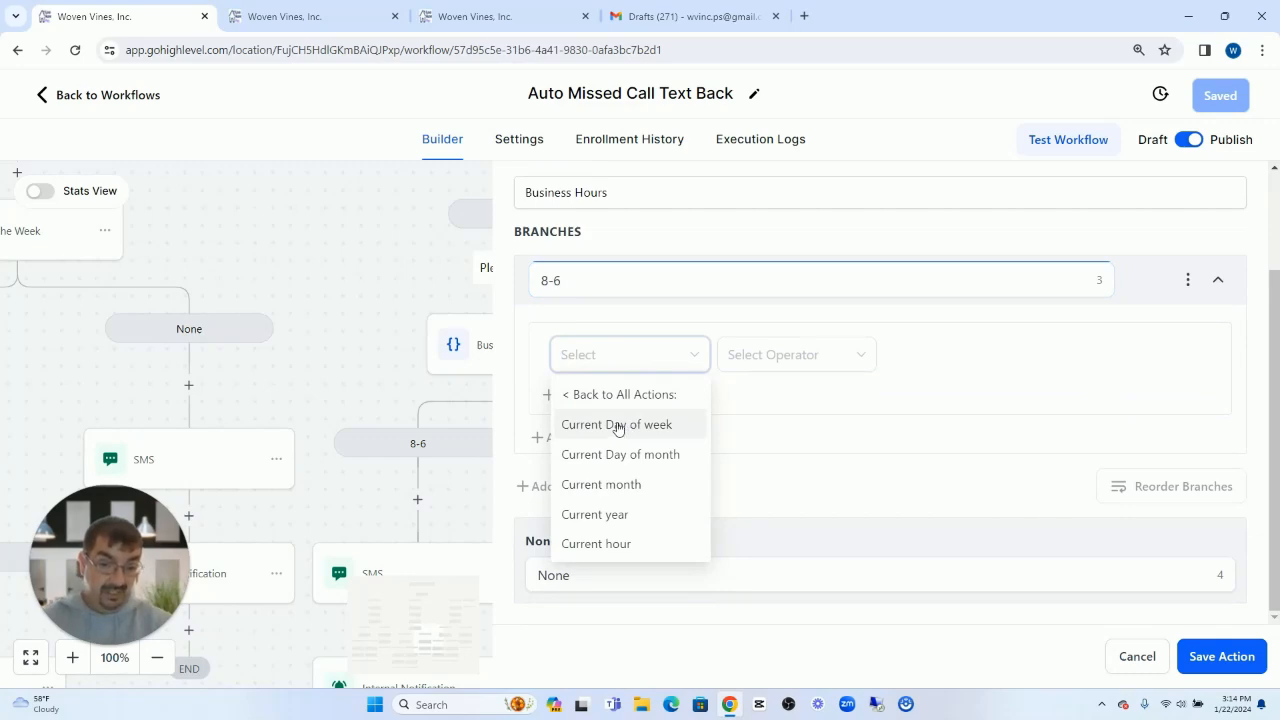
click(632, 541)
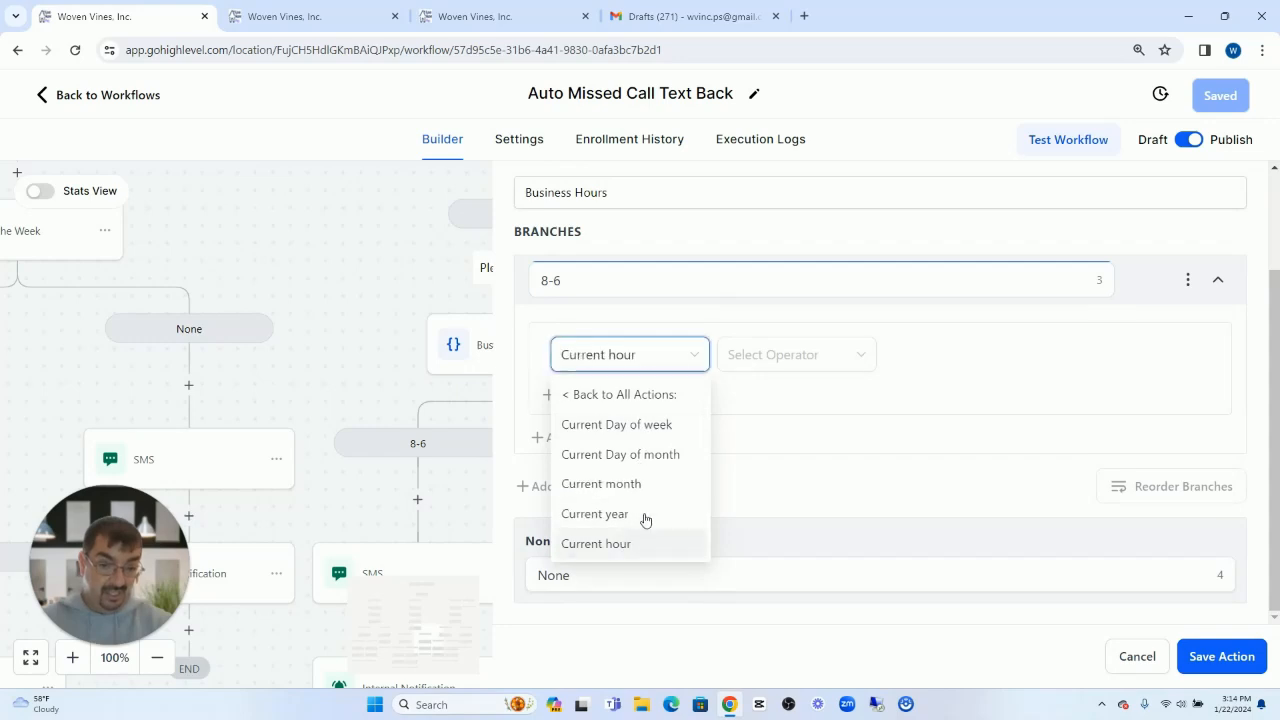
click(788, 362)
click(768, 393)
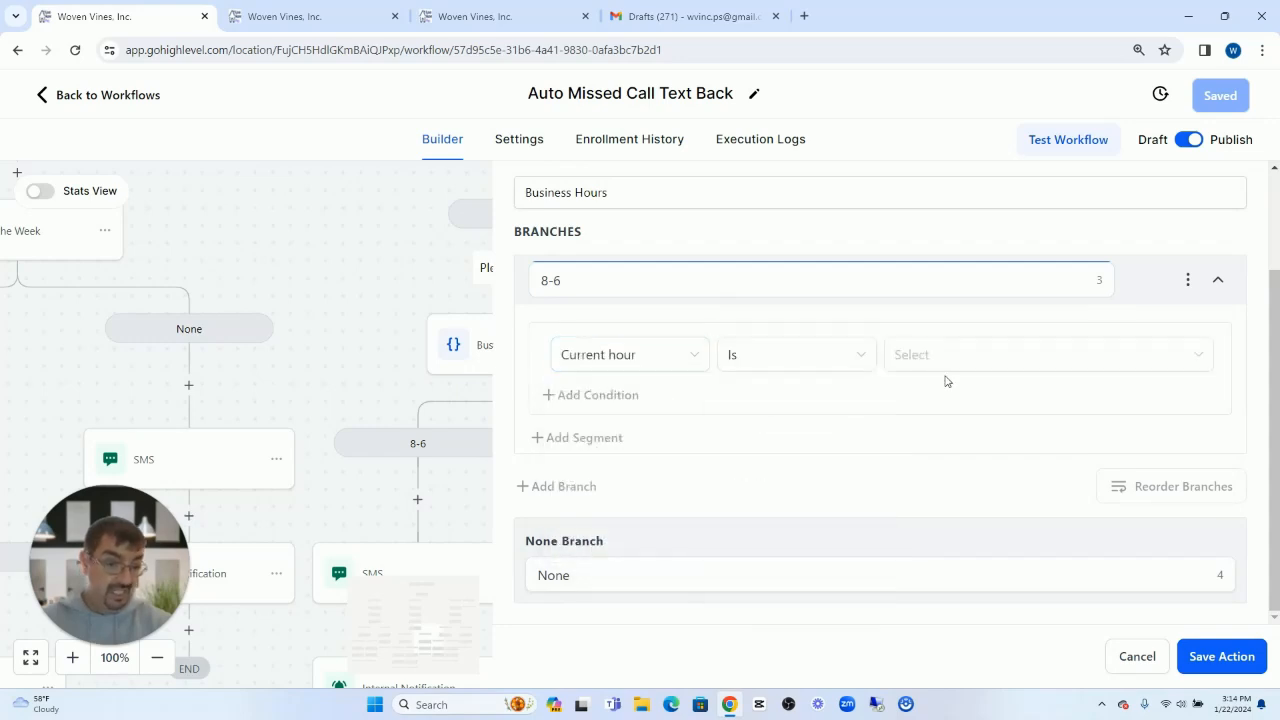
click(774, 357)
click(762, 456)
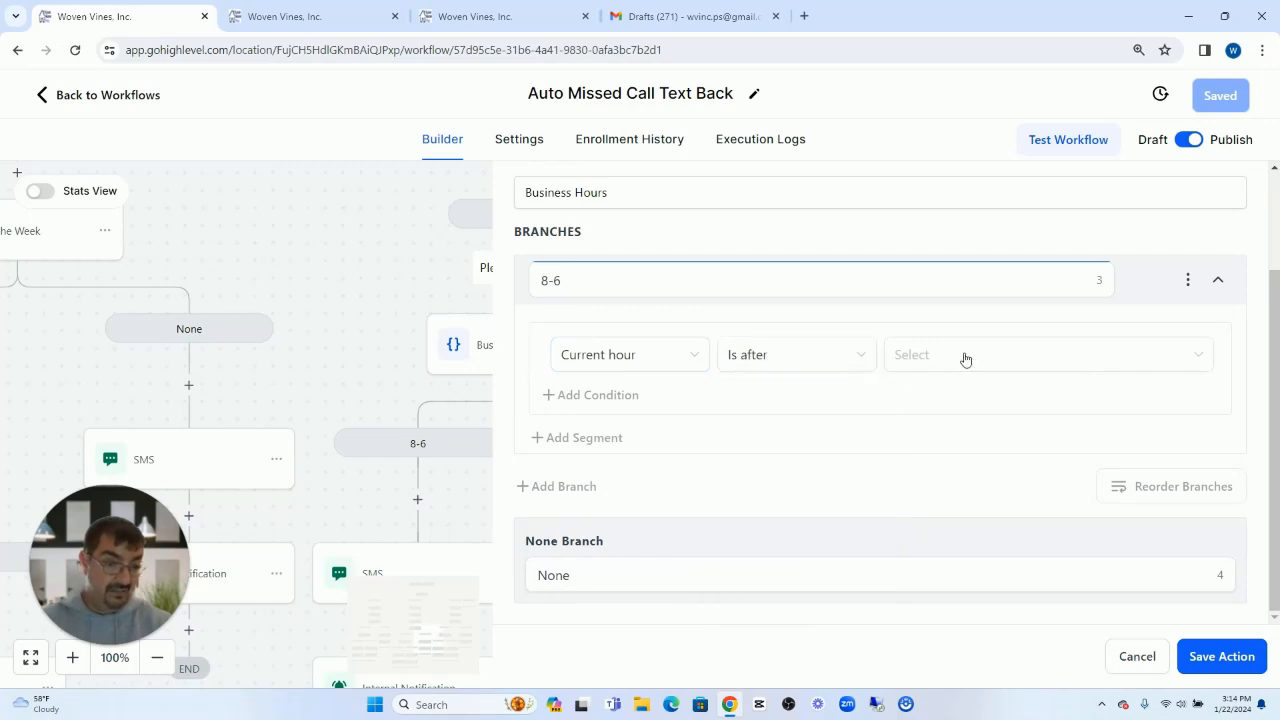
click(994, 358)
scroll(962, 525, down, 2)
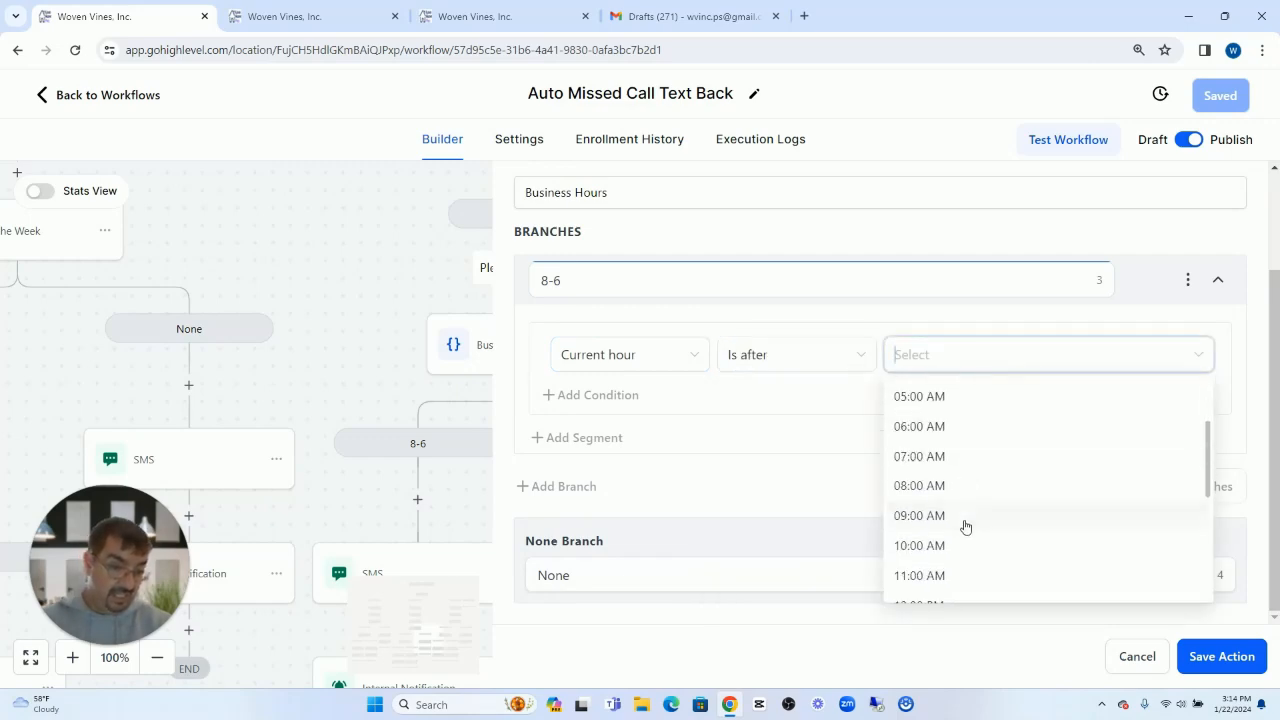
click(953, 493)
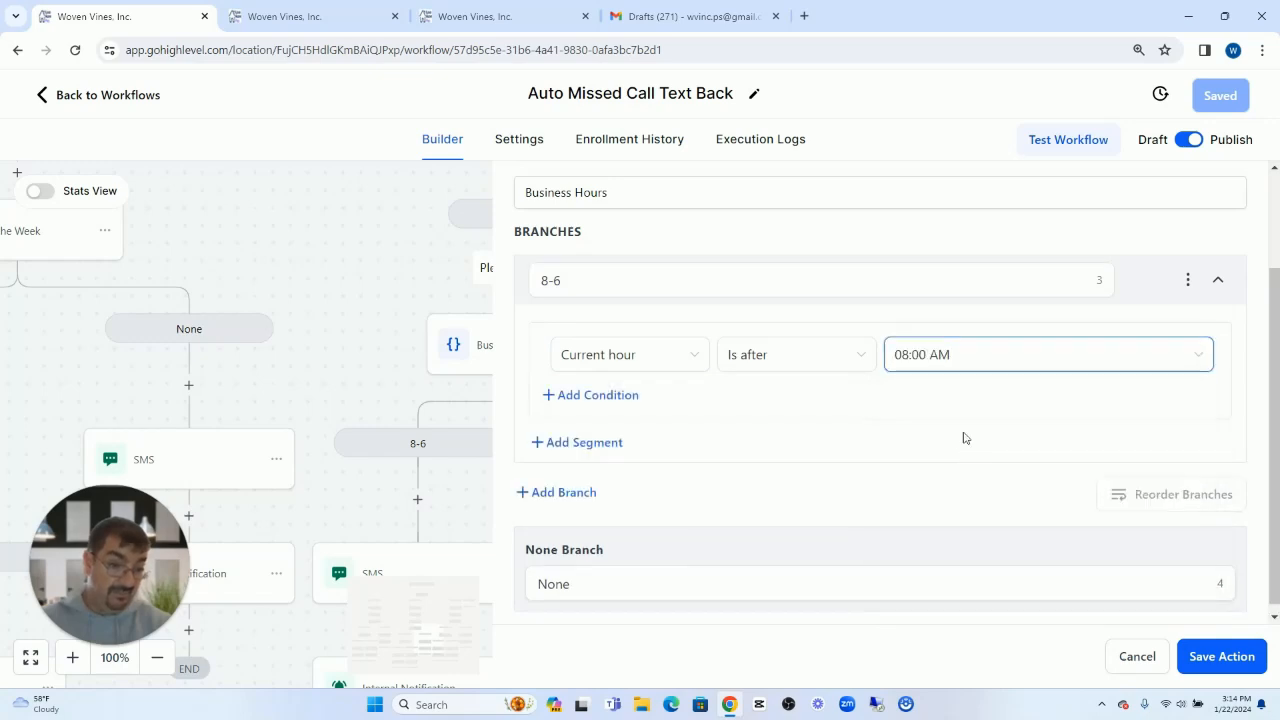
- Add an AND segment to the 8-6 branch with Current hour Is before 06:00 PM, then close the condition without saving
click(576, 443)
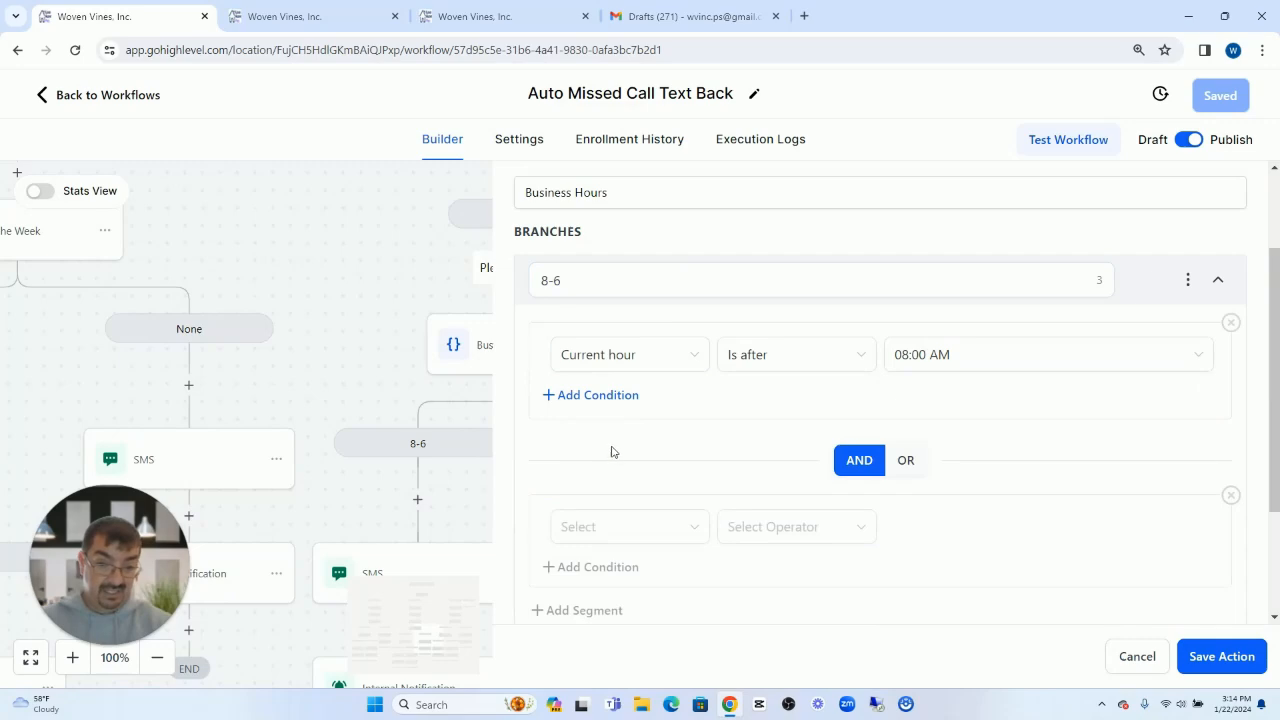
scroll(640, 500, down, 2)
click(618, 360)
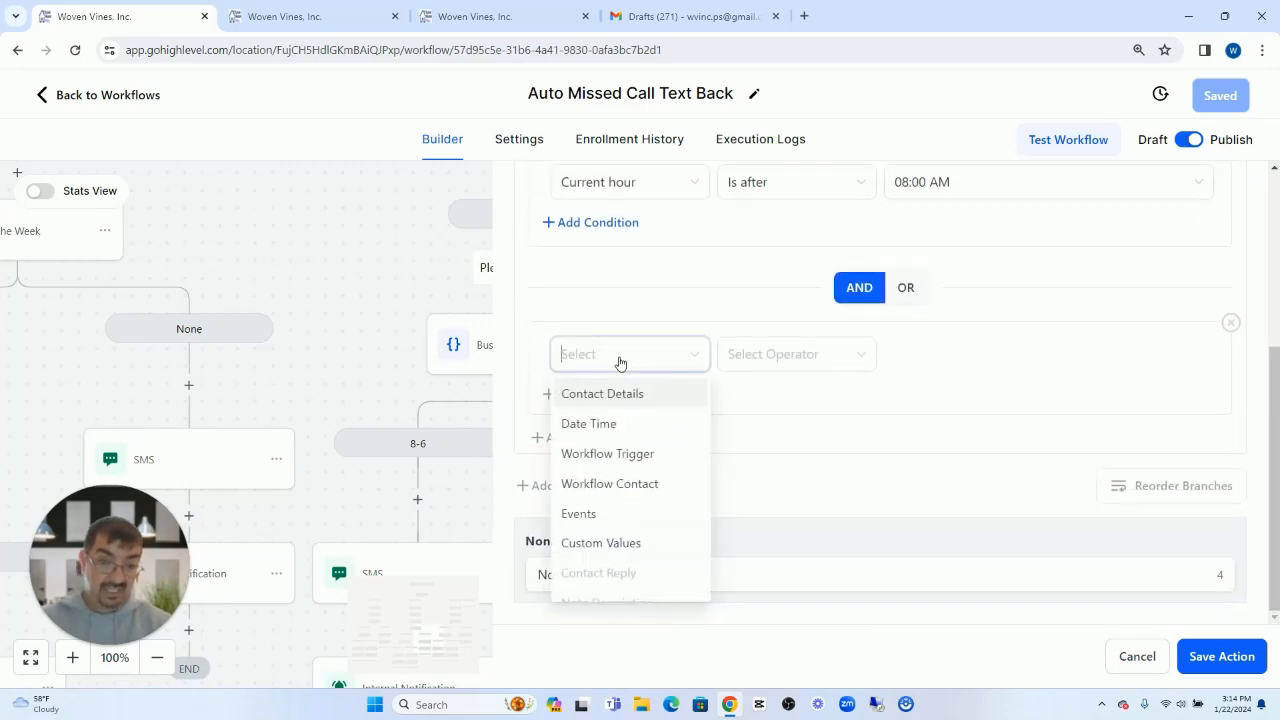
click(615, 428)
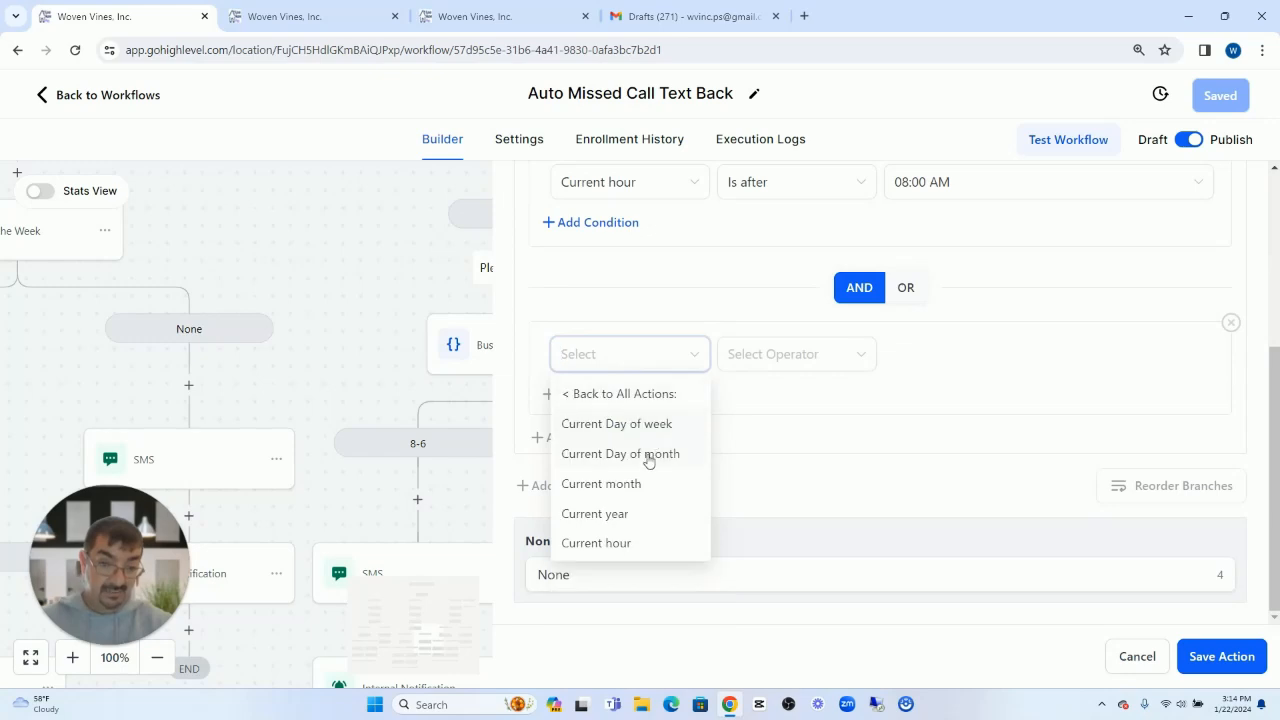
click(633, 544)
click(776, 362)
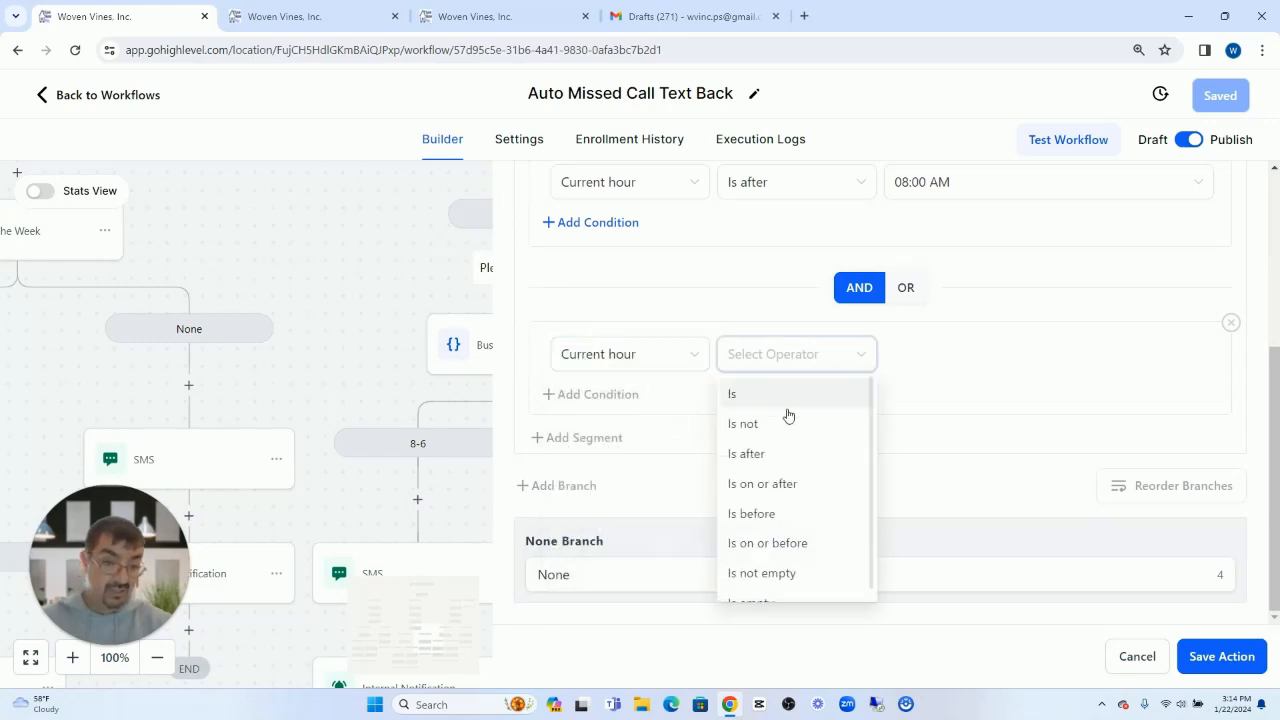
click(780, 520)
click(1020, 348)
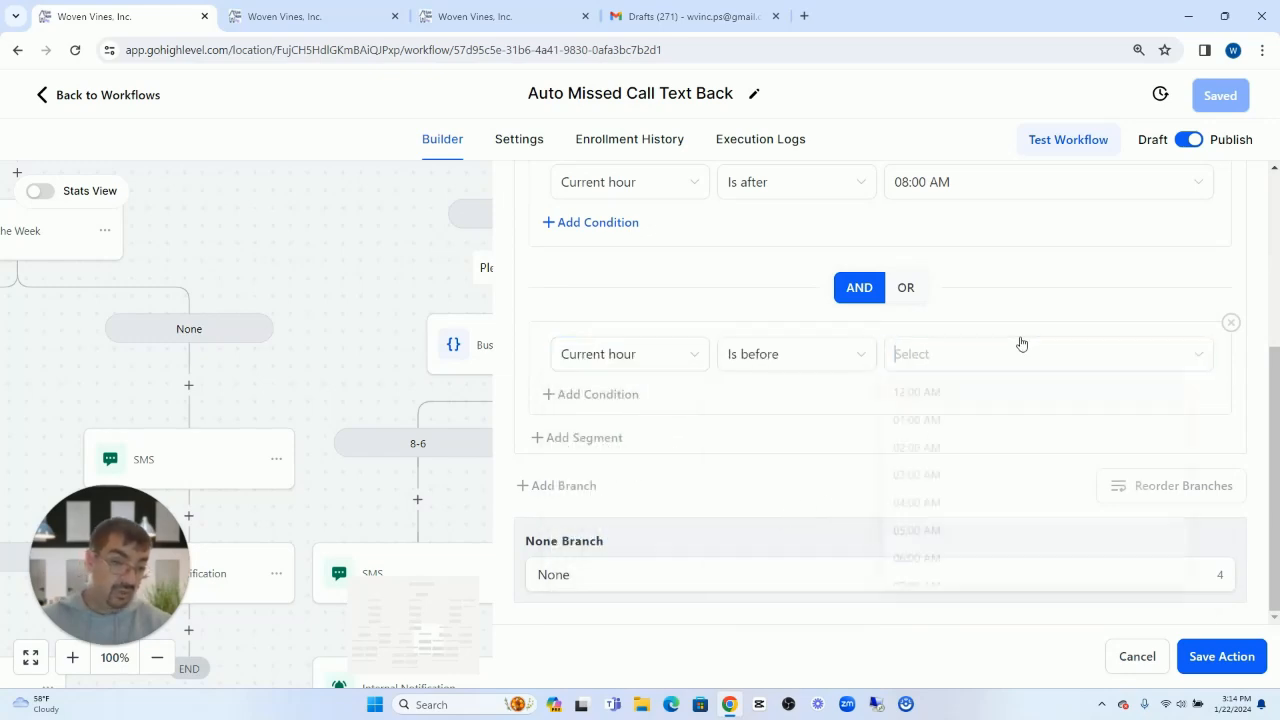
scroll(994, 520, down, 5)
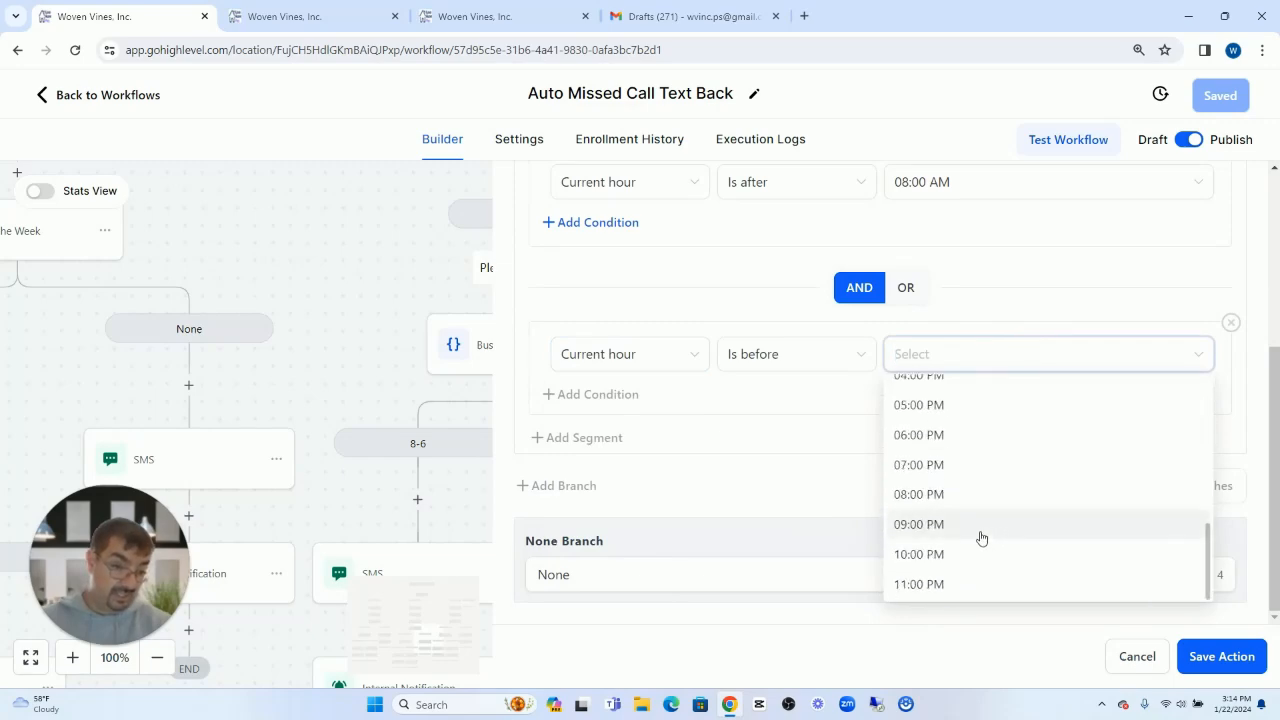
click(943, 438)
scroll(914, 471, up, 3)
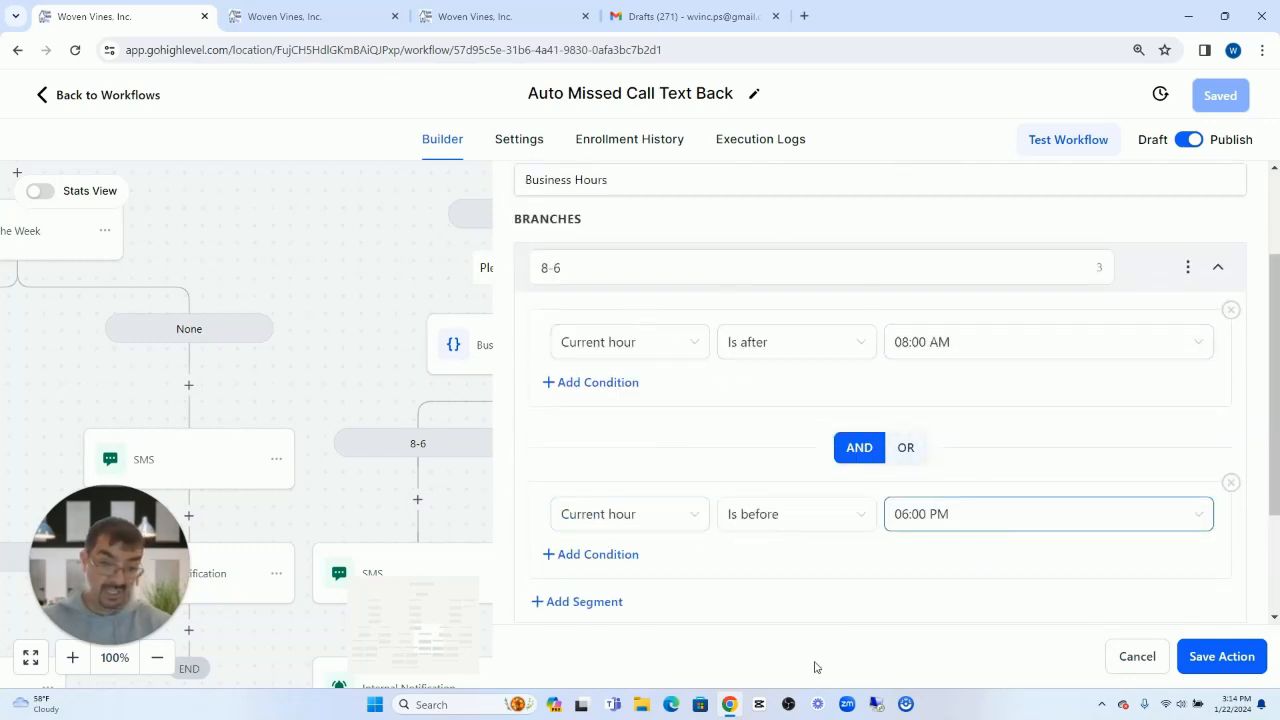
click(1130, 657)
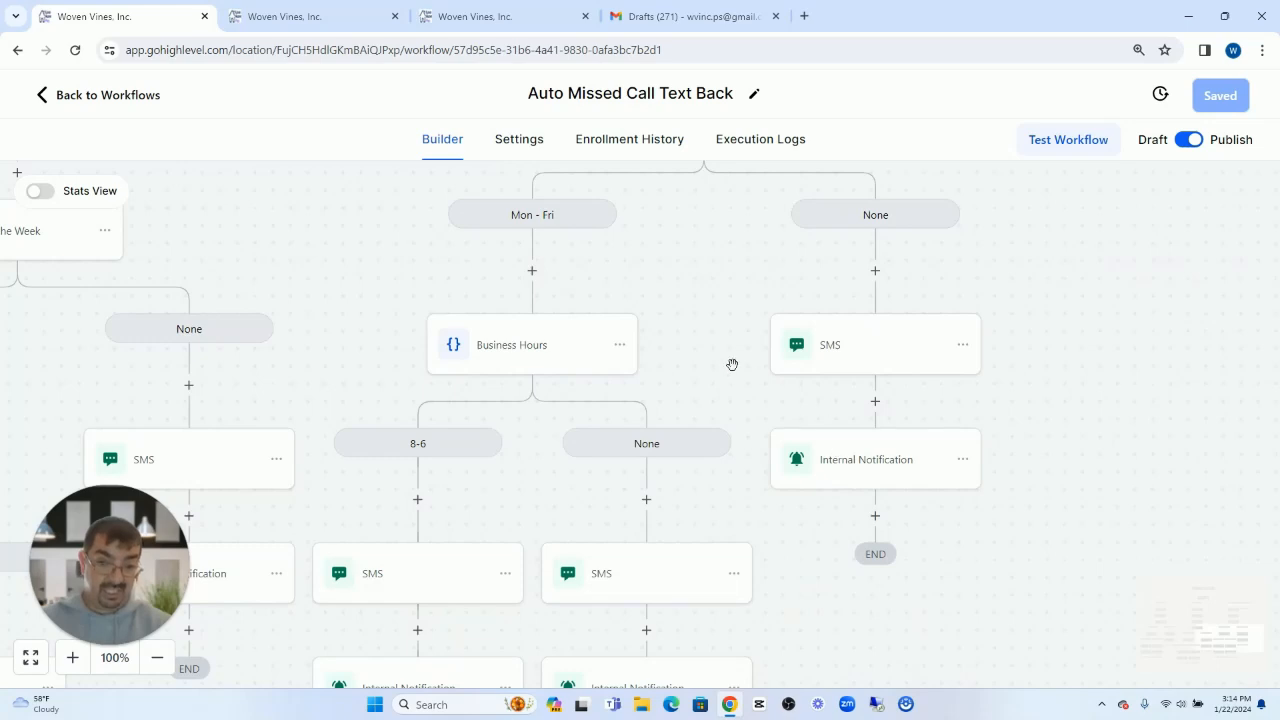
- Review the SMS message in the None branch of the 3rd Missed Call's Business Hours condition and close it without saving
scroll(506, 349, down, 1)
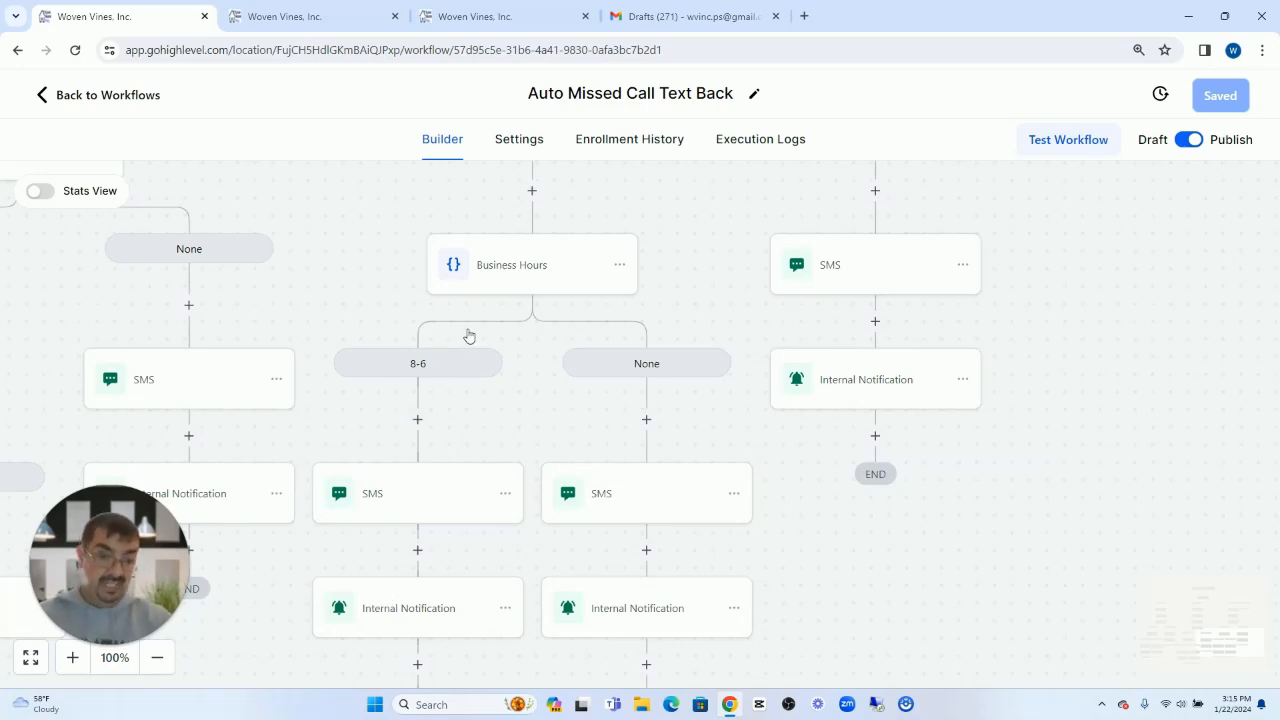
click(649, 491)
scroll(969, 466, down, 3)
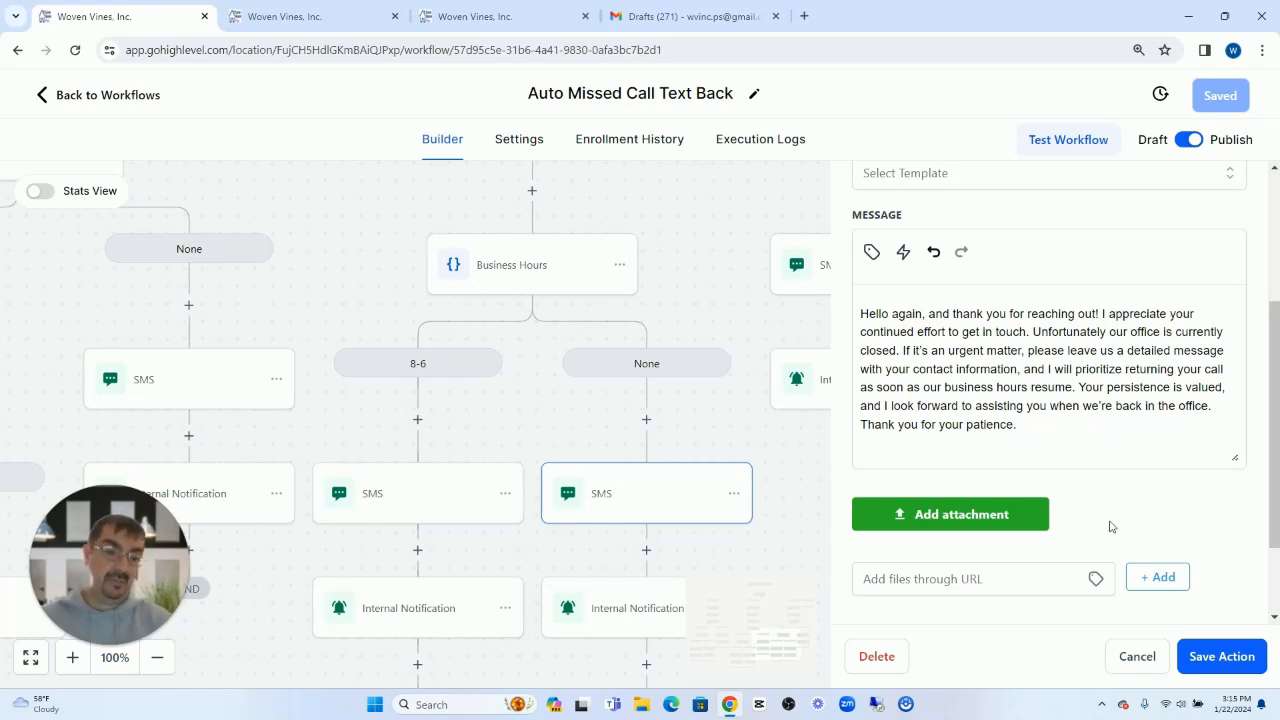
click(1140, 656)
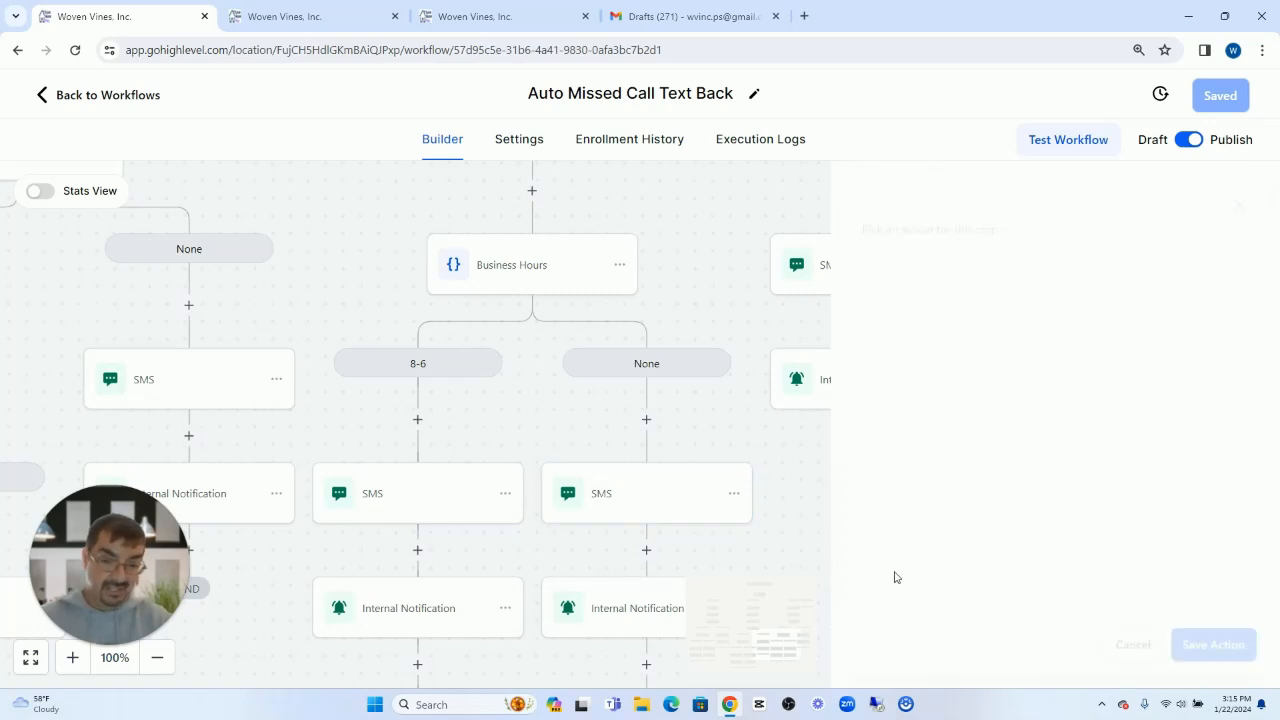
- Review the title and message of the Internal Notification in the Business Hours None branch and close it without saving
scroll(834, 483, down, 3)
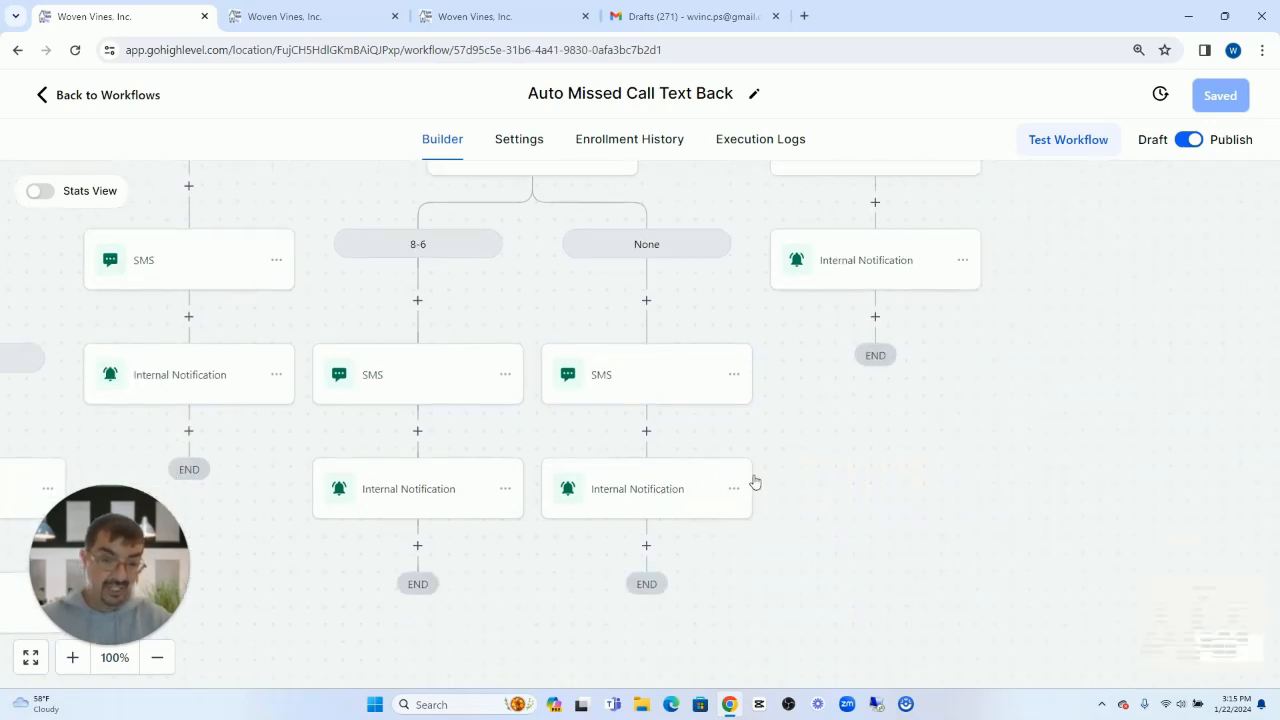
click(650, 493)
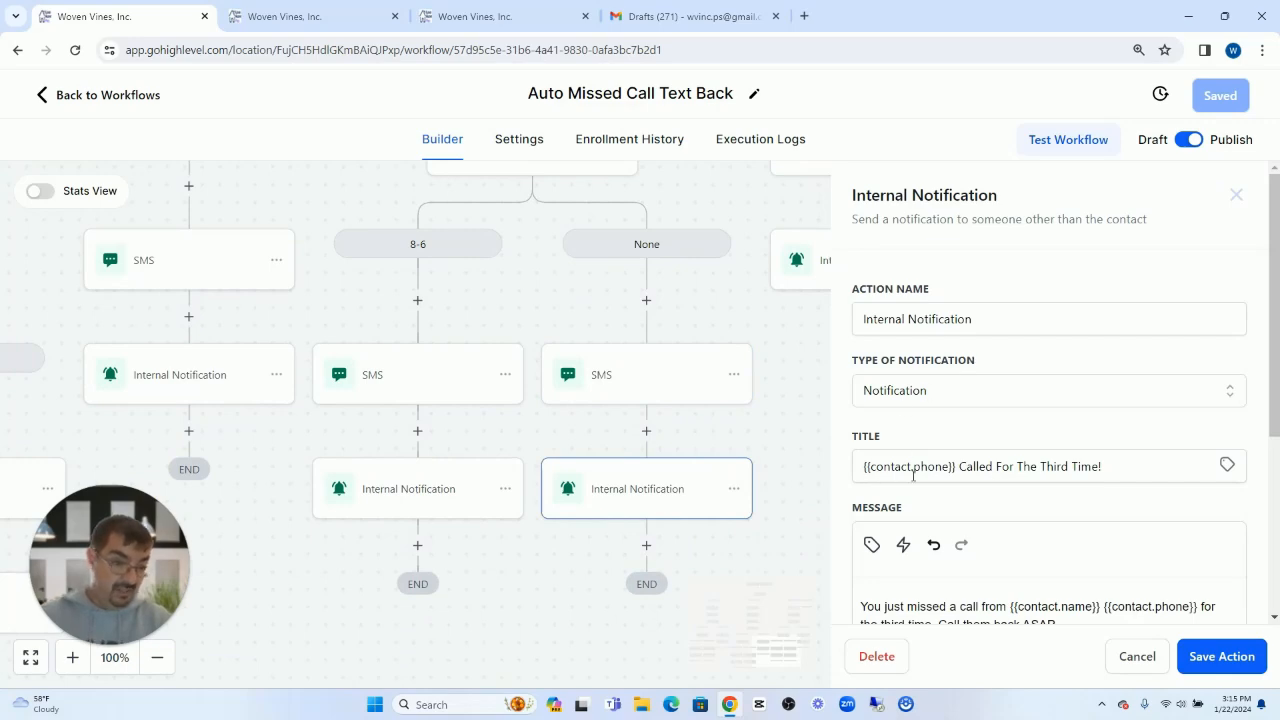
scroll(1050, 490, down, 3)
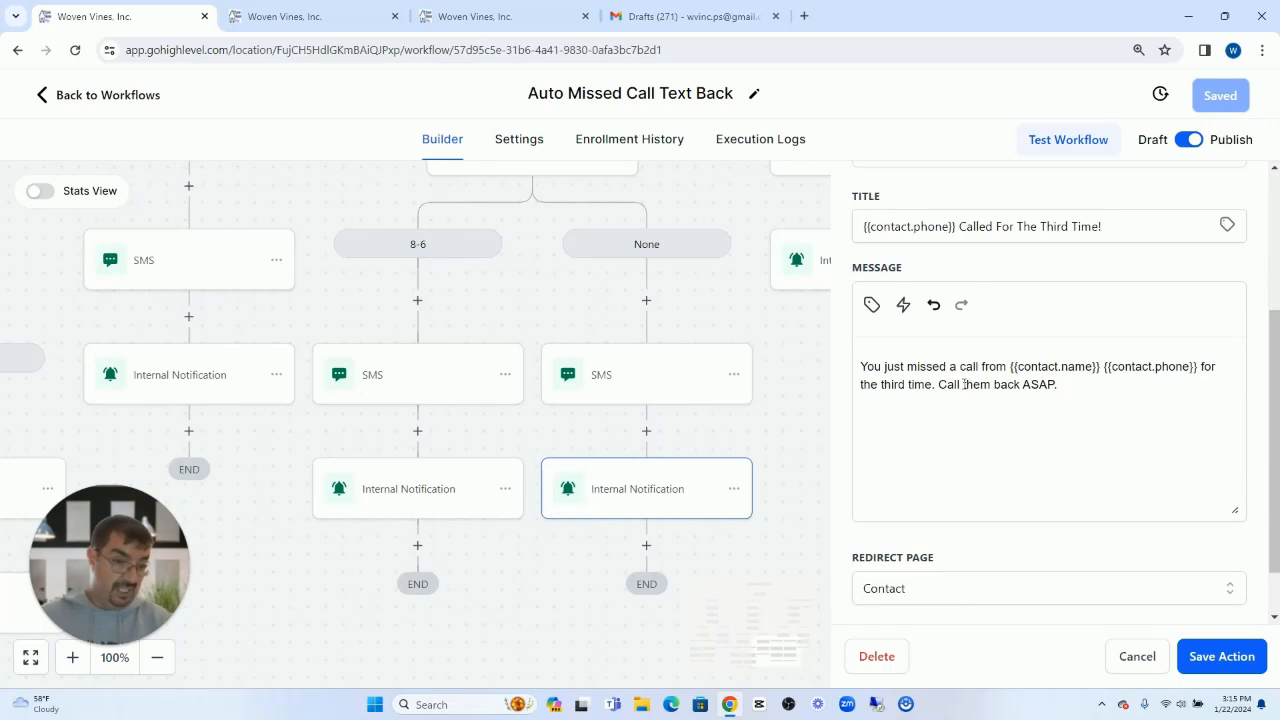
click(1135, 656)
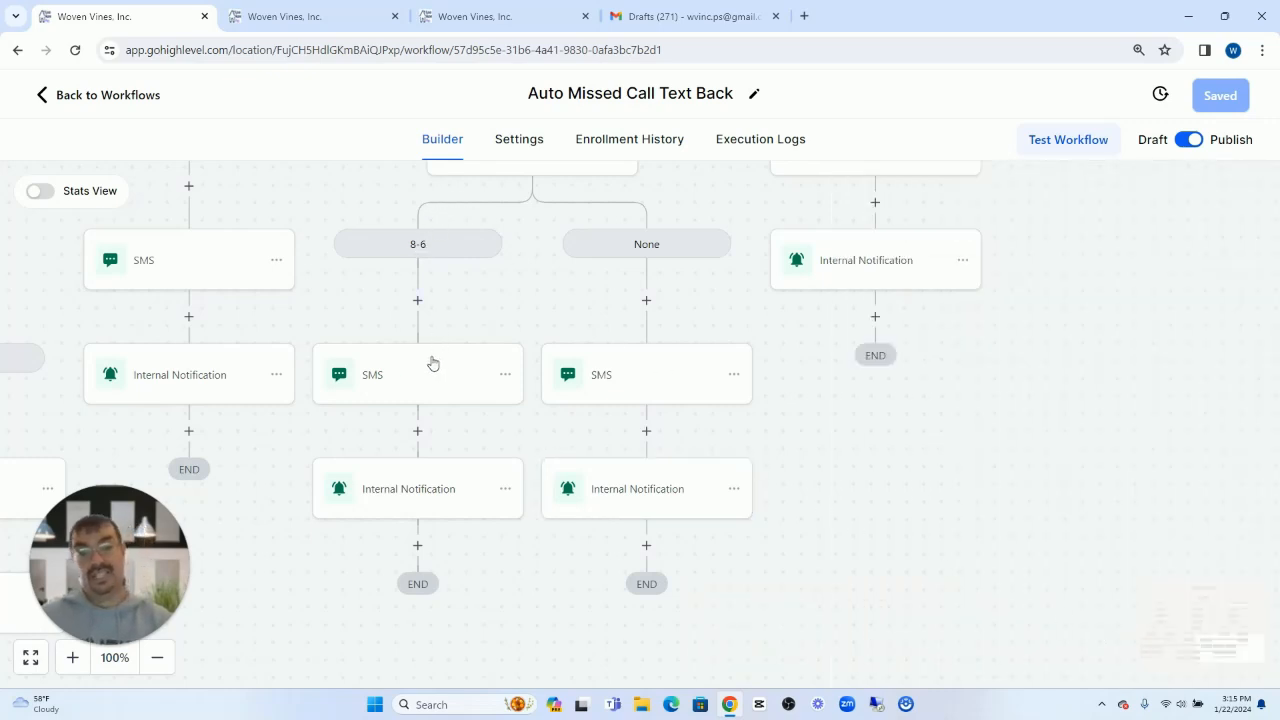
- Review the SMS message in the 8-6 branch of the 3rd Missed Call's Business Hours condition and close it without saving
click(400, 376)
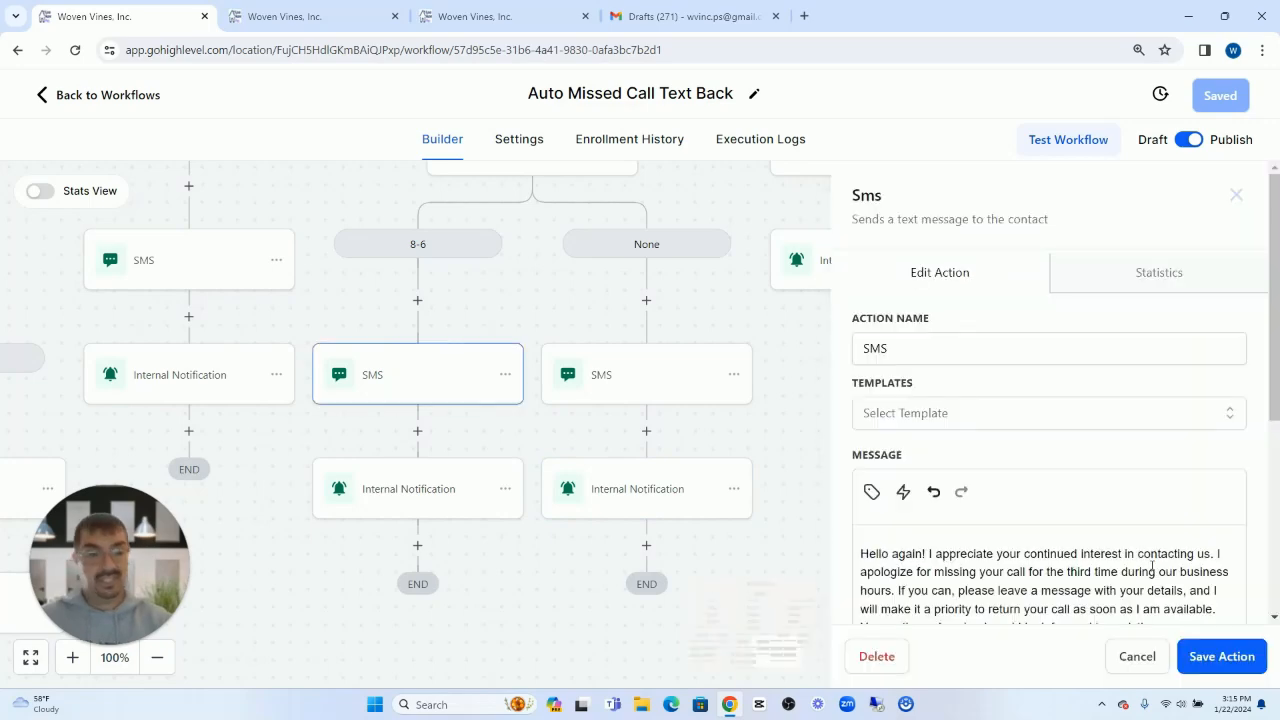
scroll(1140, 560, down, 3)
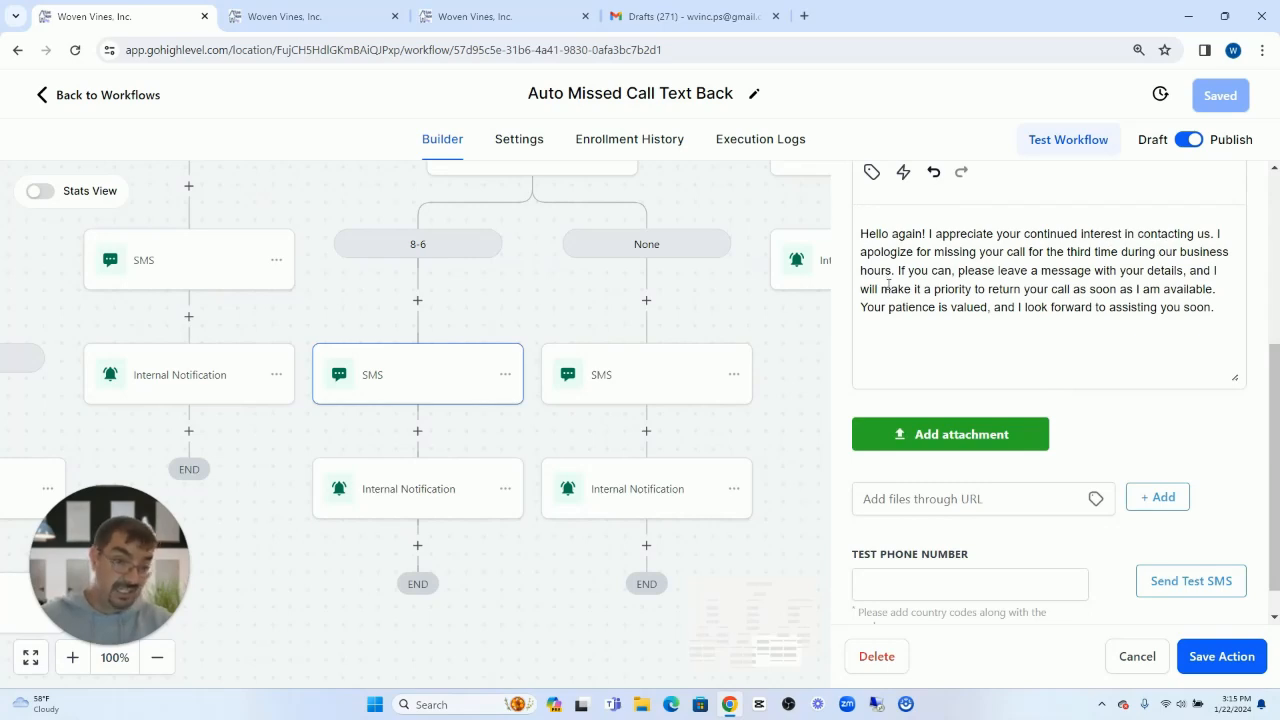
click(989, 307)
text(,)
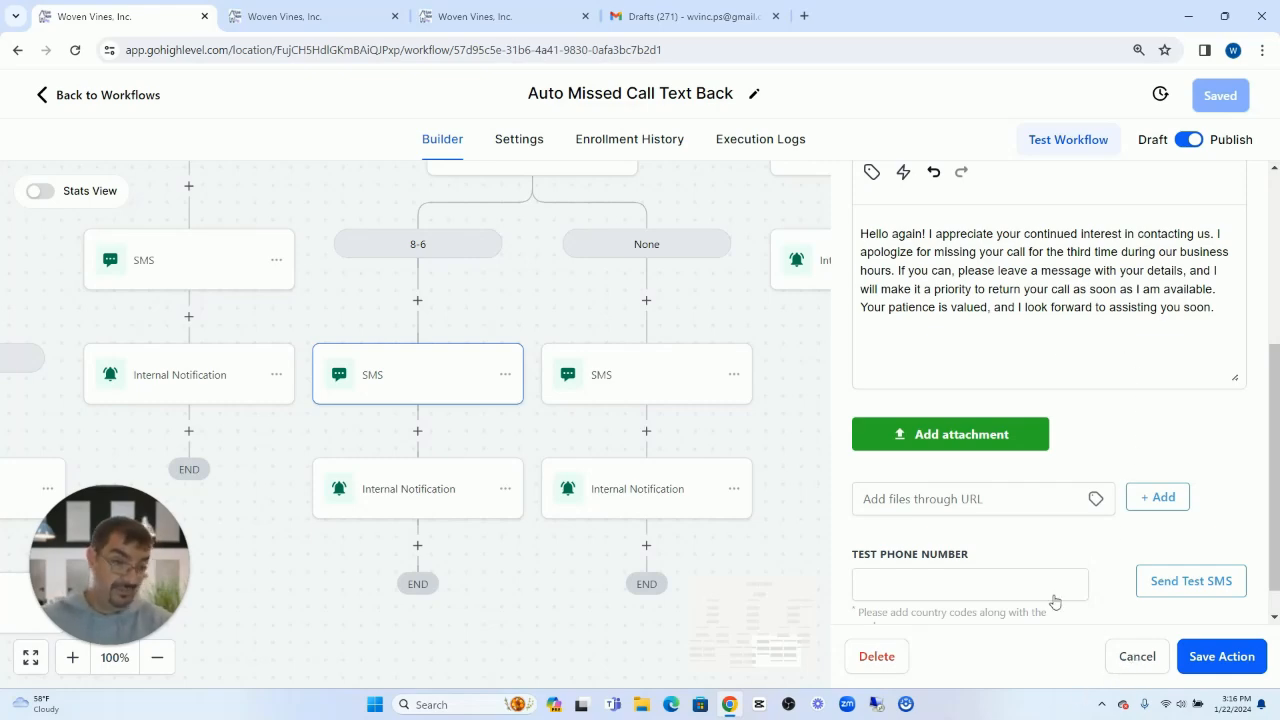
click(1137, 657)
- Review the title and message of the Internal Notification in the 8-6 branch and close it without saving
click(410, 497)
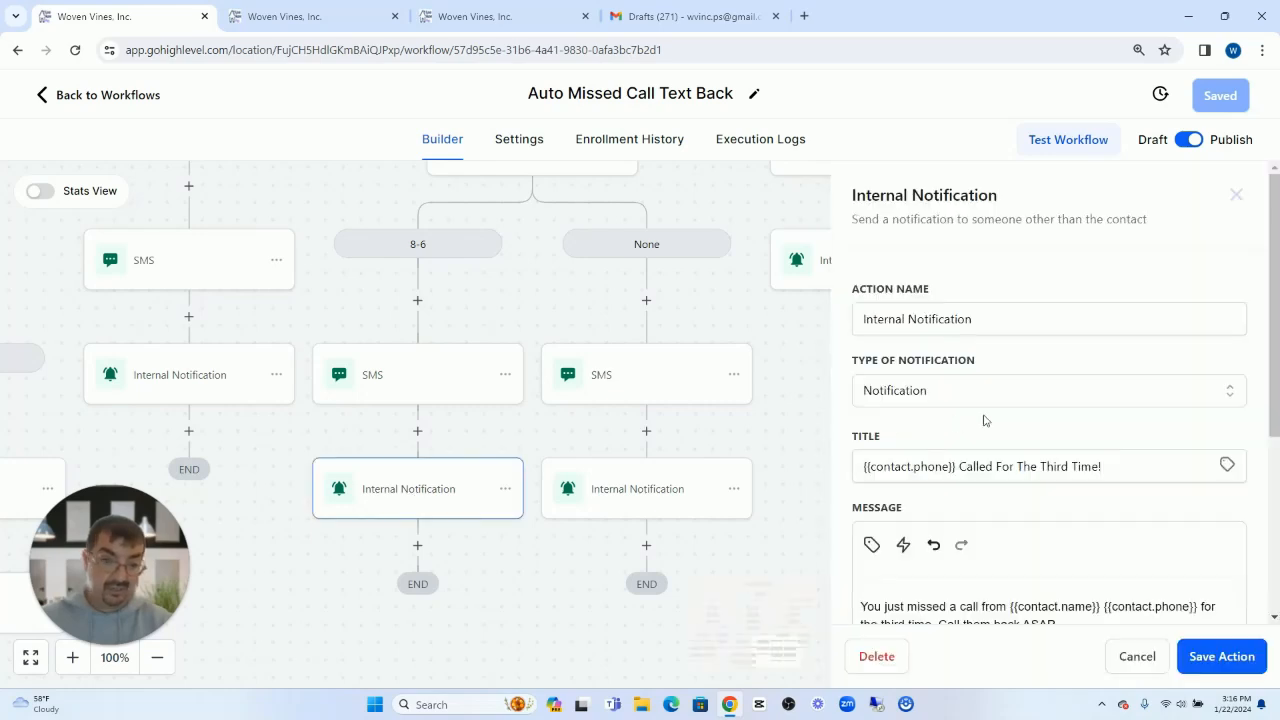
scroll(1034, 470, down, 3)
drag(1128, 389, 862, 362)
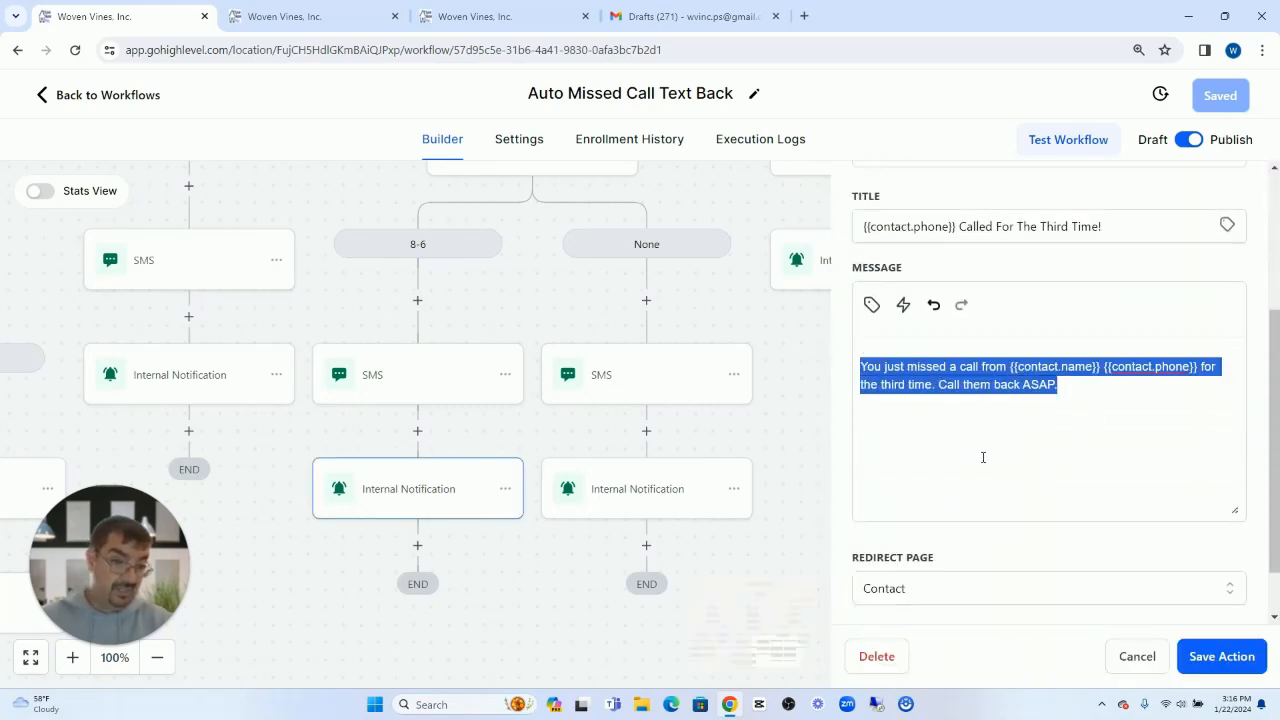
click(984, 457)
click(1136, 658)
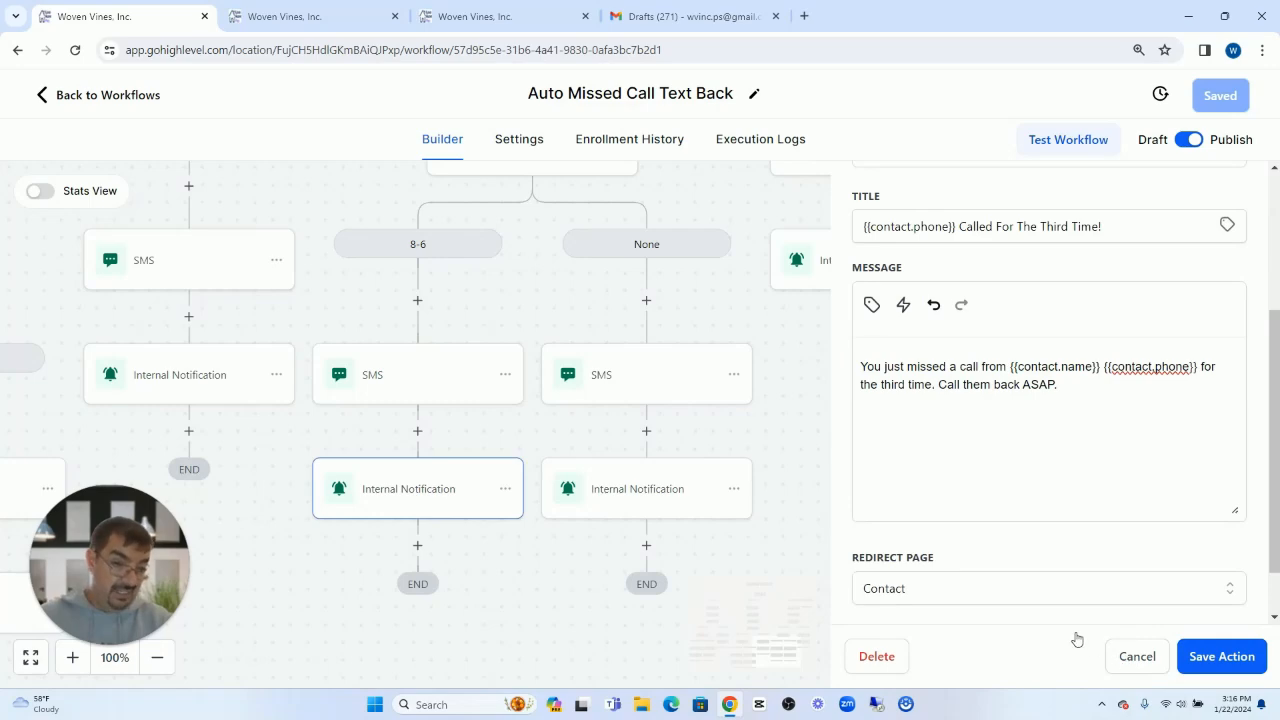
- Return to the Missed Call trigger and Number of Calls condition at the start of the workflow
scroll(894, 511, up, 3)
scroll(769, 530, up, 1)
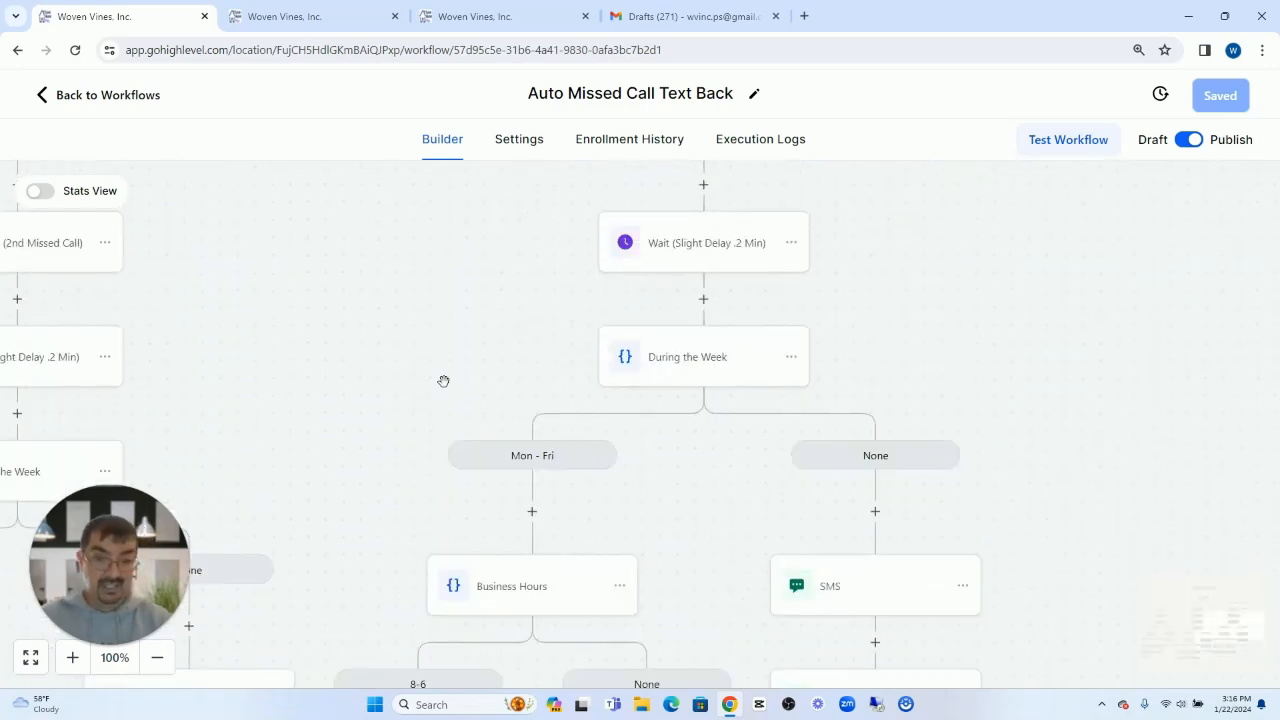
drag(342, 318, 832, 712)
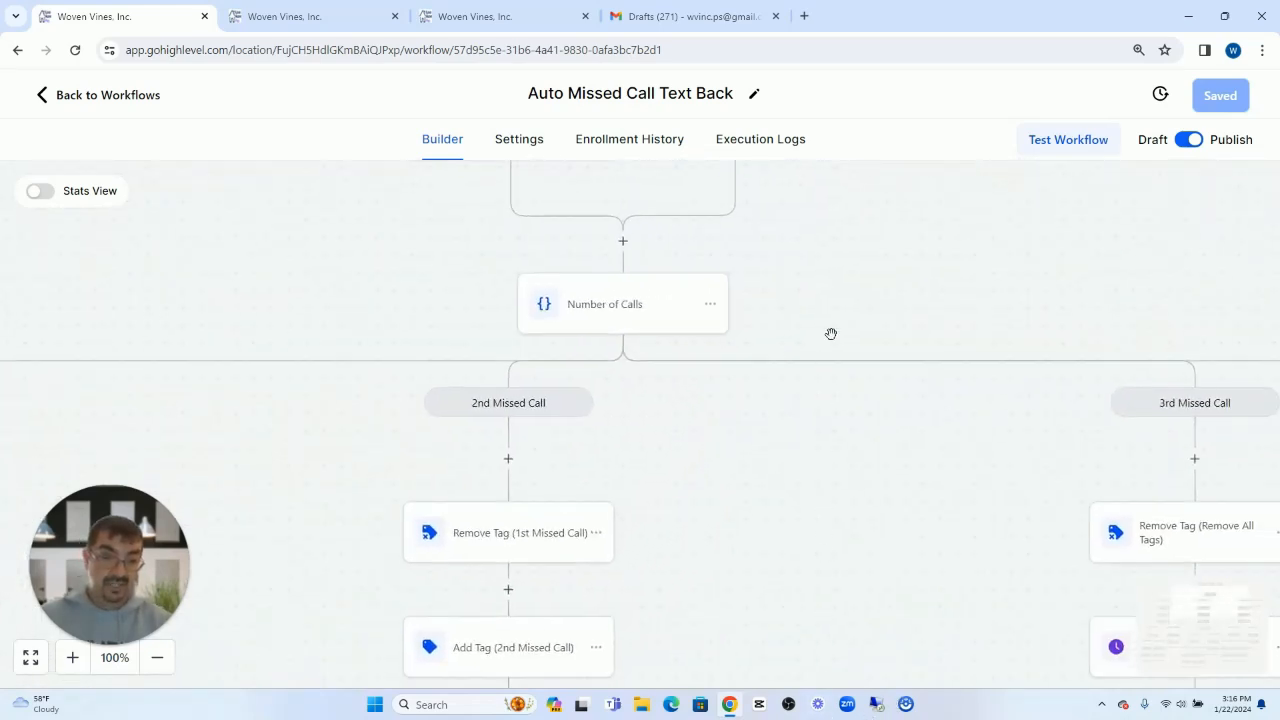
drag(831, 277, 831, 360)
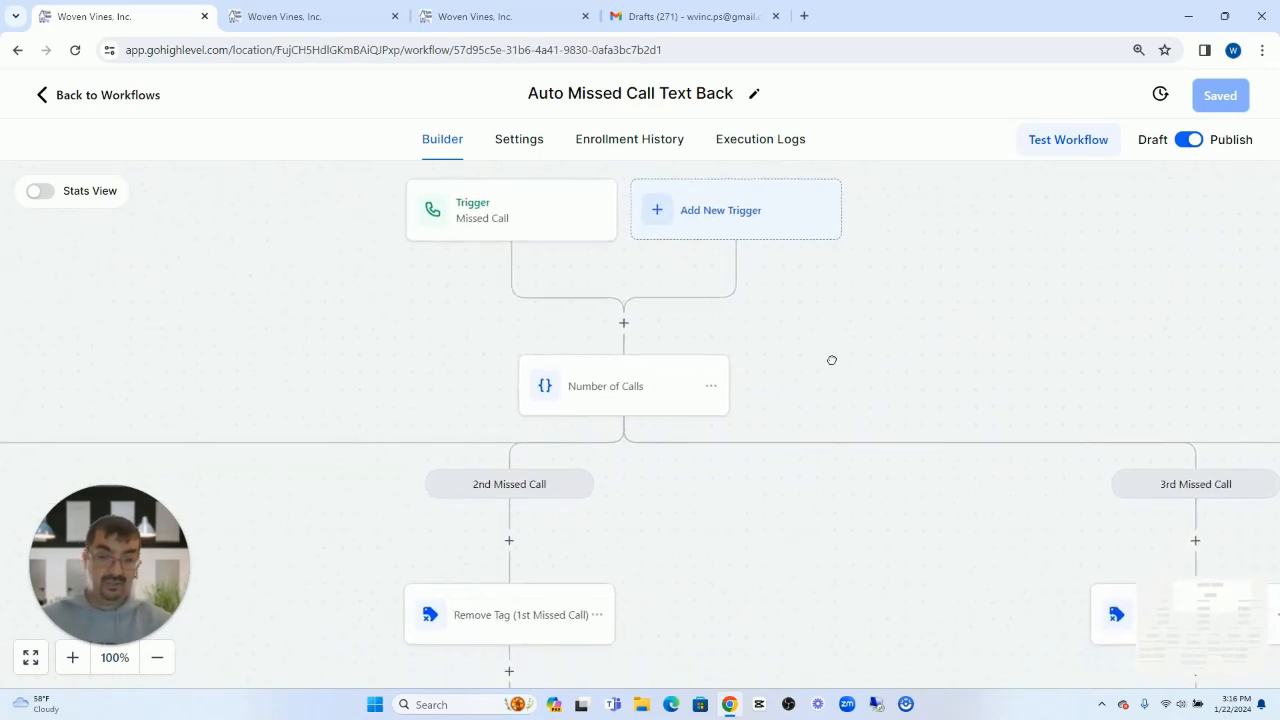